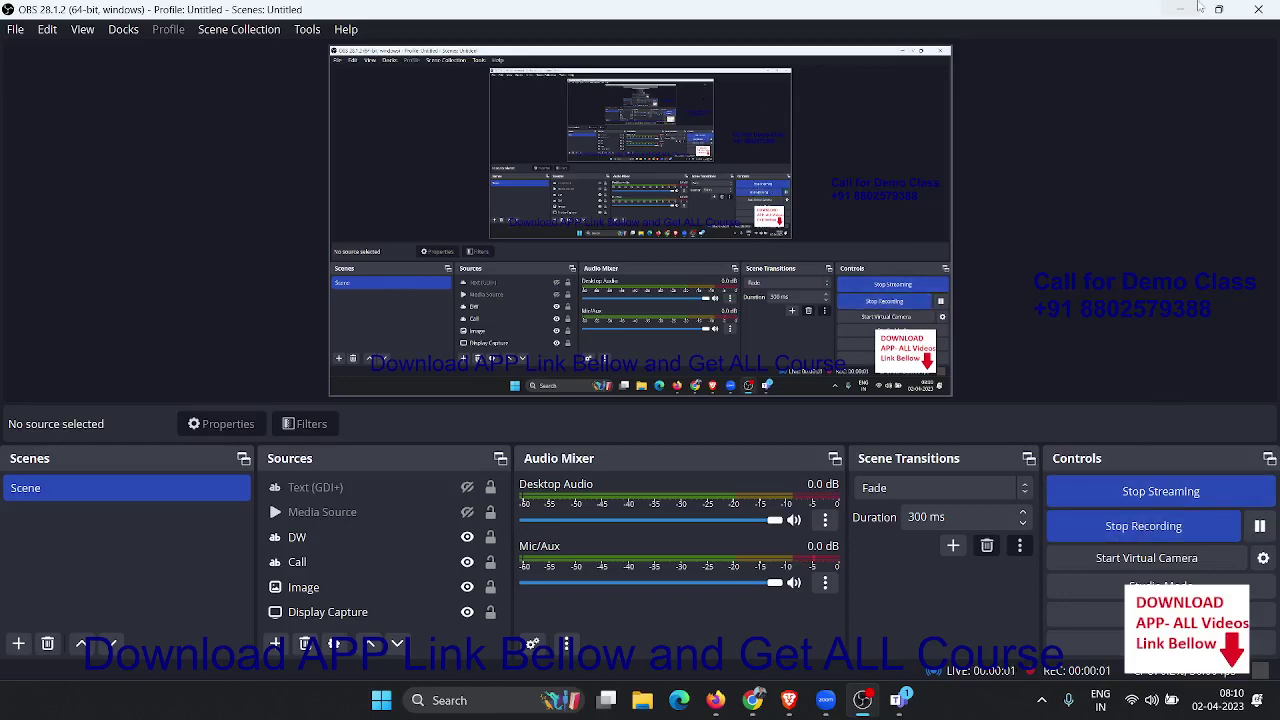
- Minimise the OBS Studio window so the Windows desktop is visible
left_click(1177, 9)
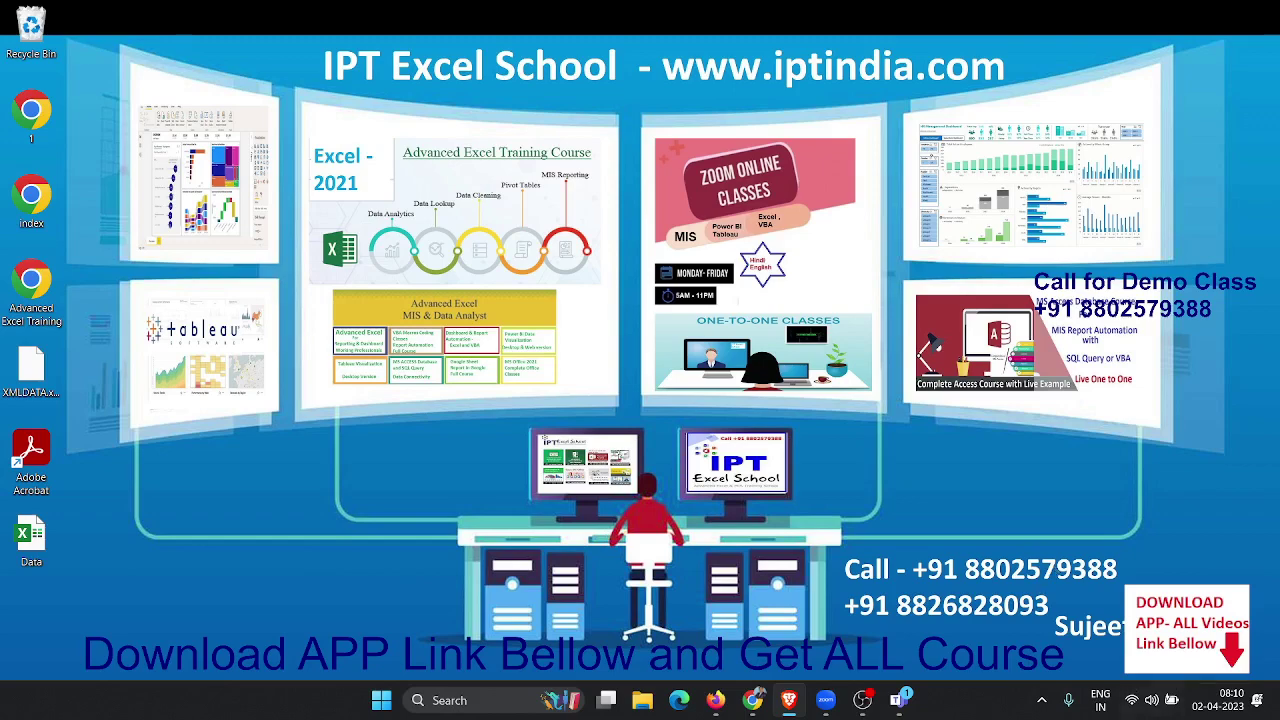
- Open the IPT Excel class group in WhatsApp Web and send the YouTube live link
left_click(752, 700)
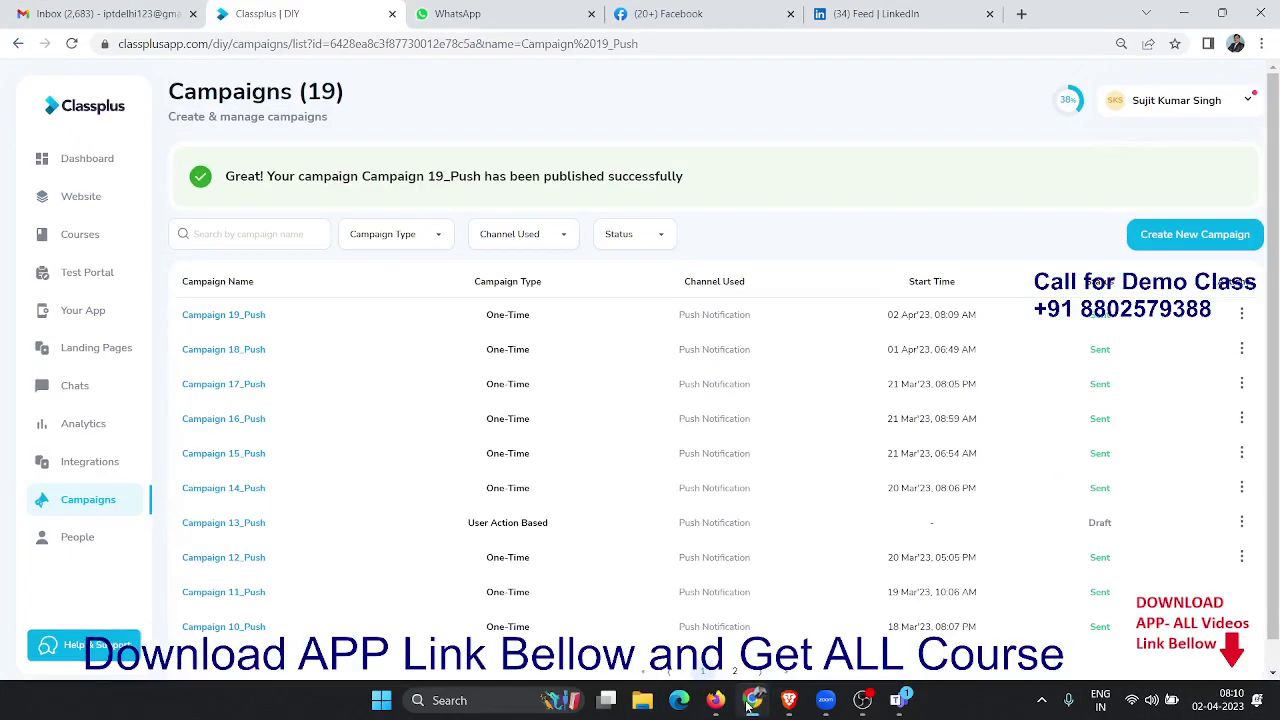
left_click(462, 16)
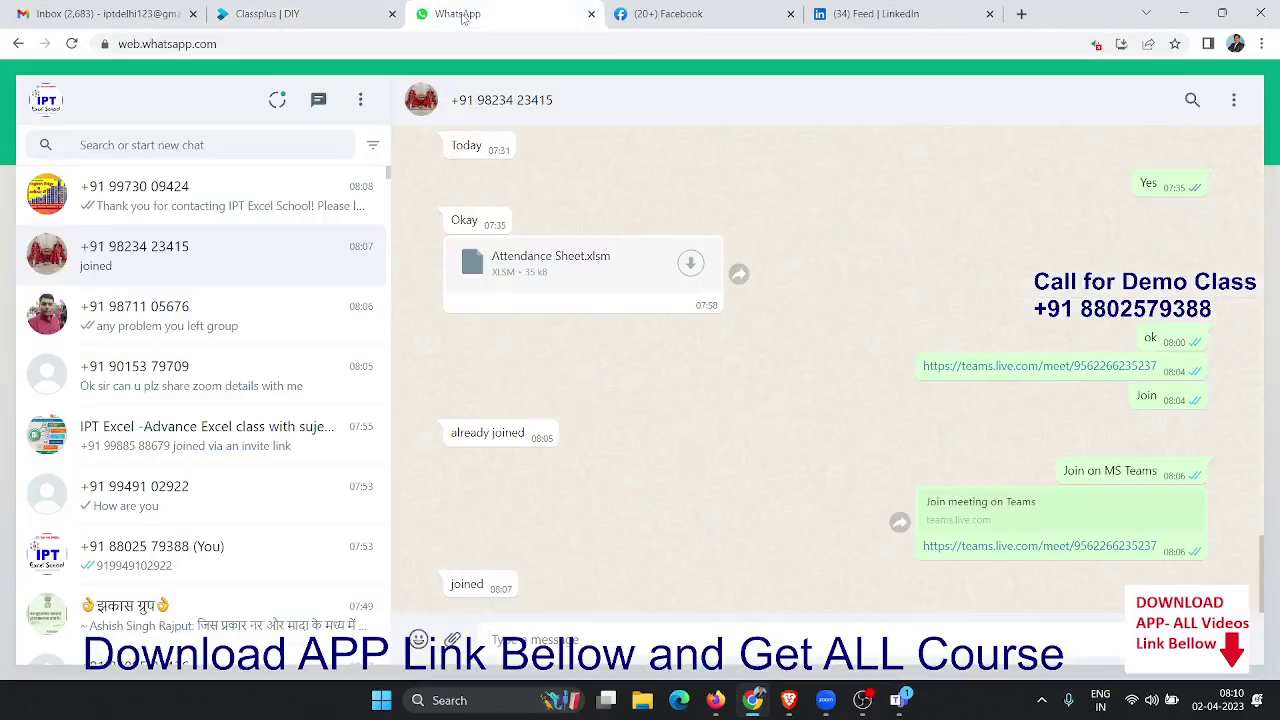
left_click(319, 456)
type("https://youtube.com/live/t4Bgfp9ezb8?feature=share")
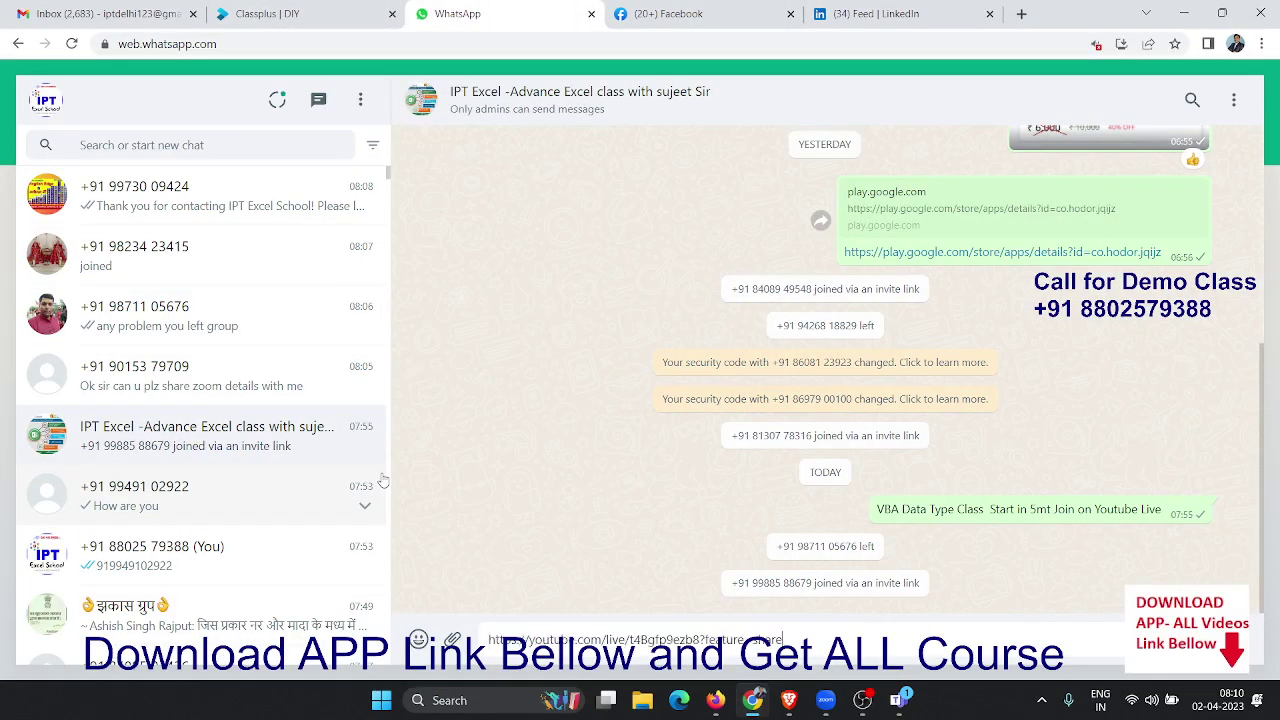
key("Return")
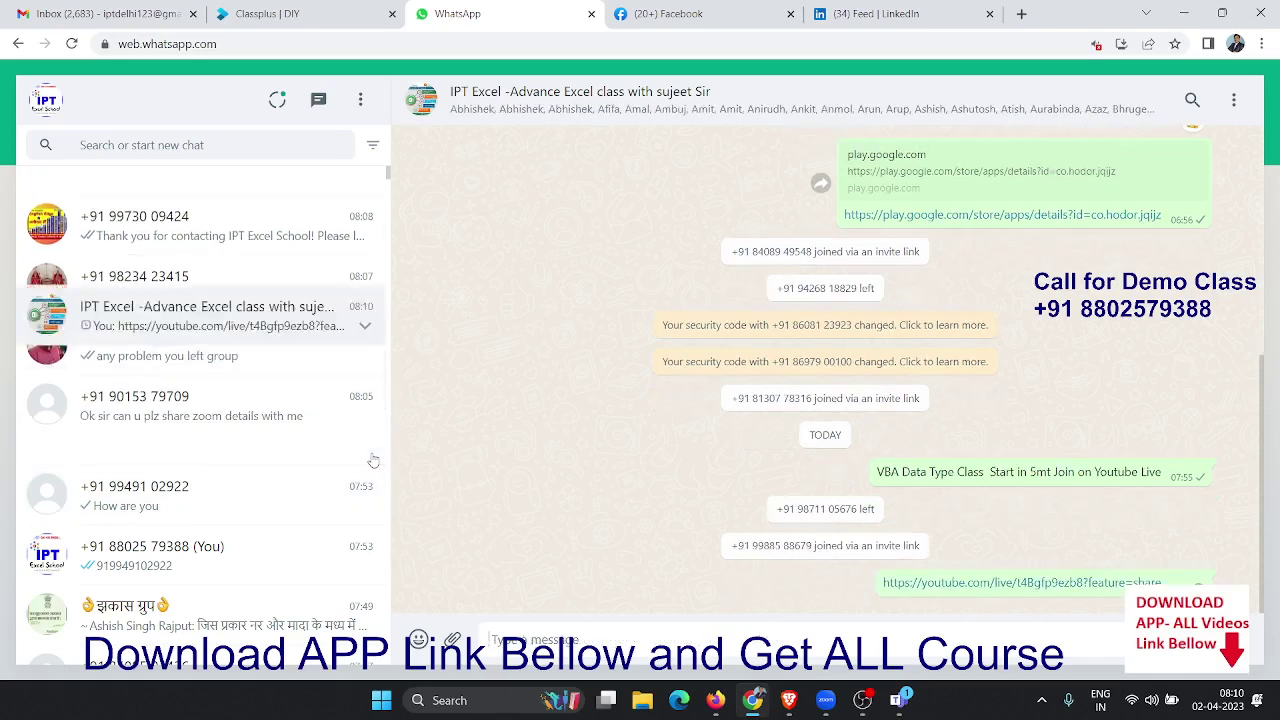
- Send the message 'Join' to the group and minimise the browser
type("Joi")
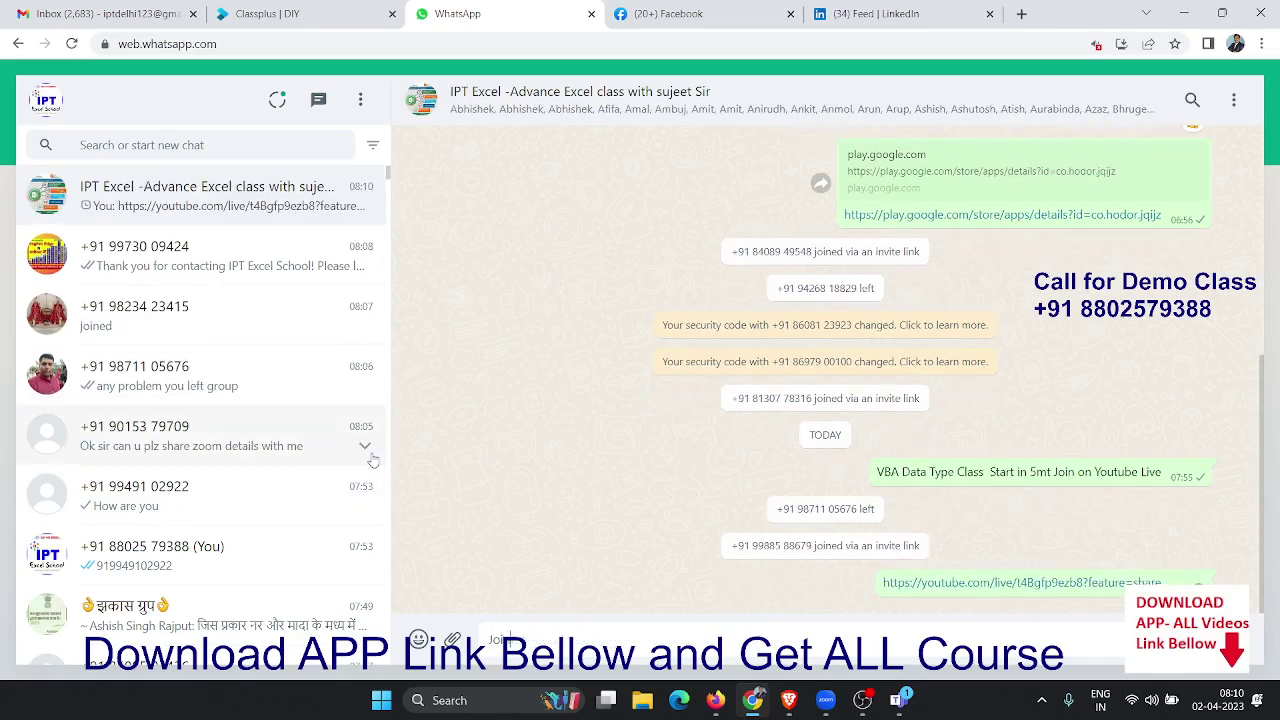
type("n")
key("Return")
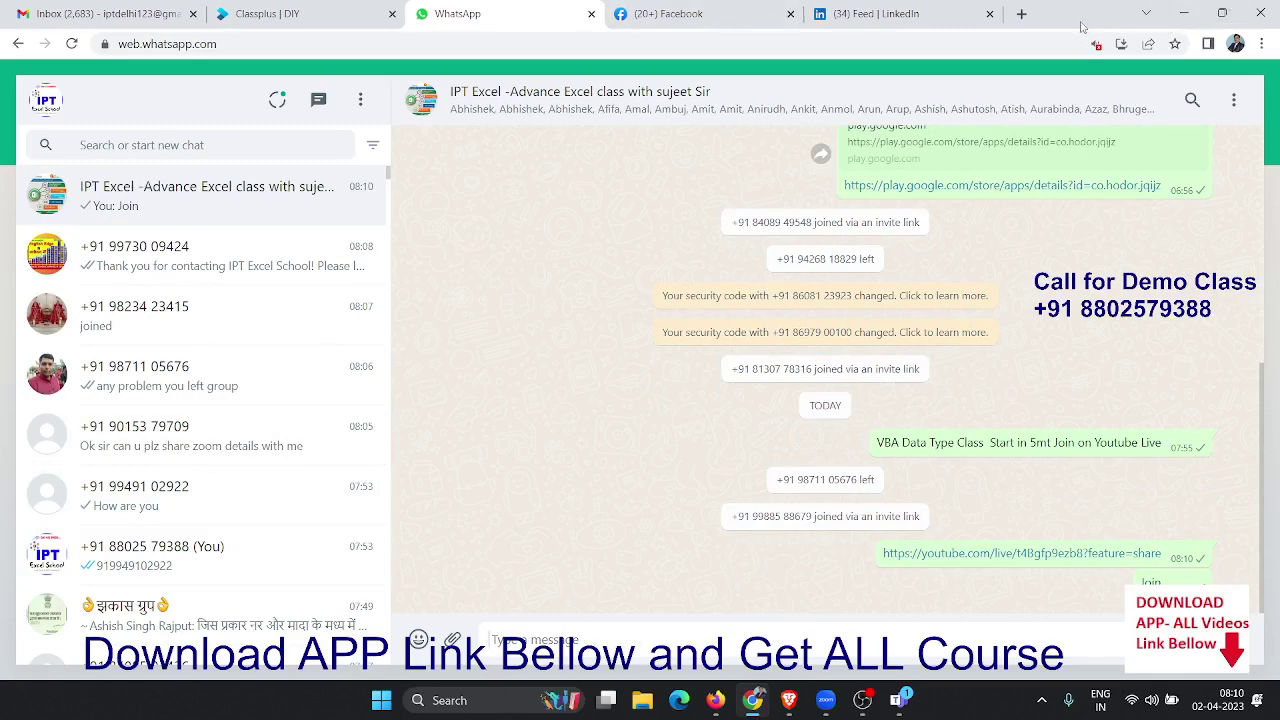
left_click(1183, 13)
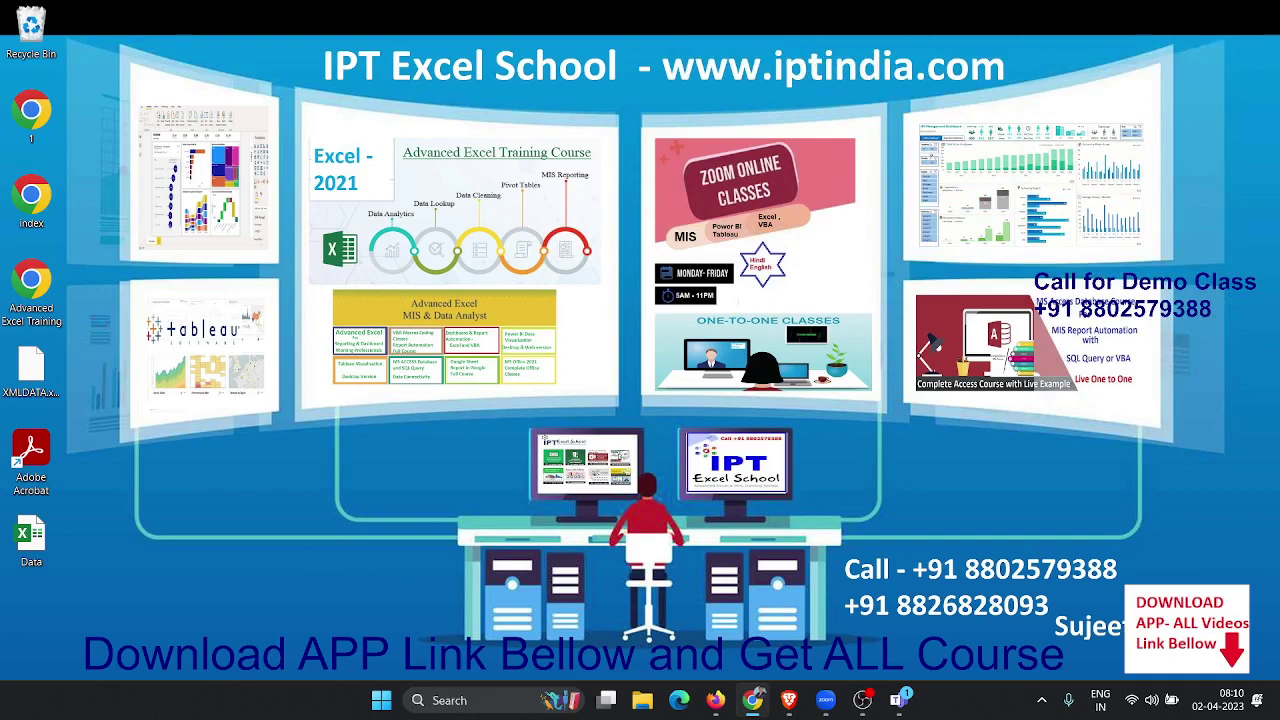
- Launch Excel from Windows search and create the blank workbook Book1
key("super")
type("excel")
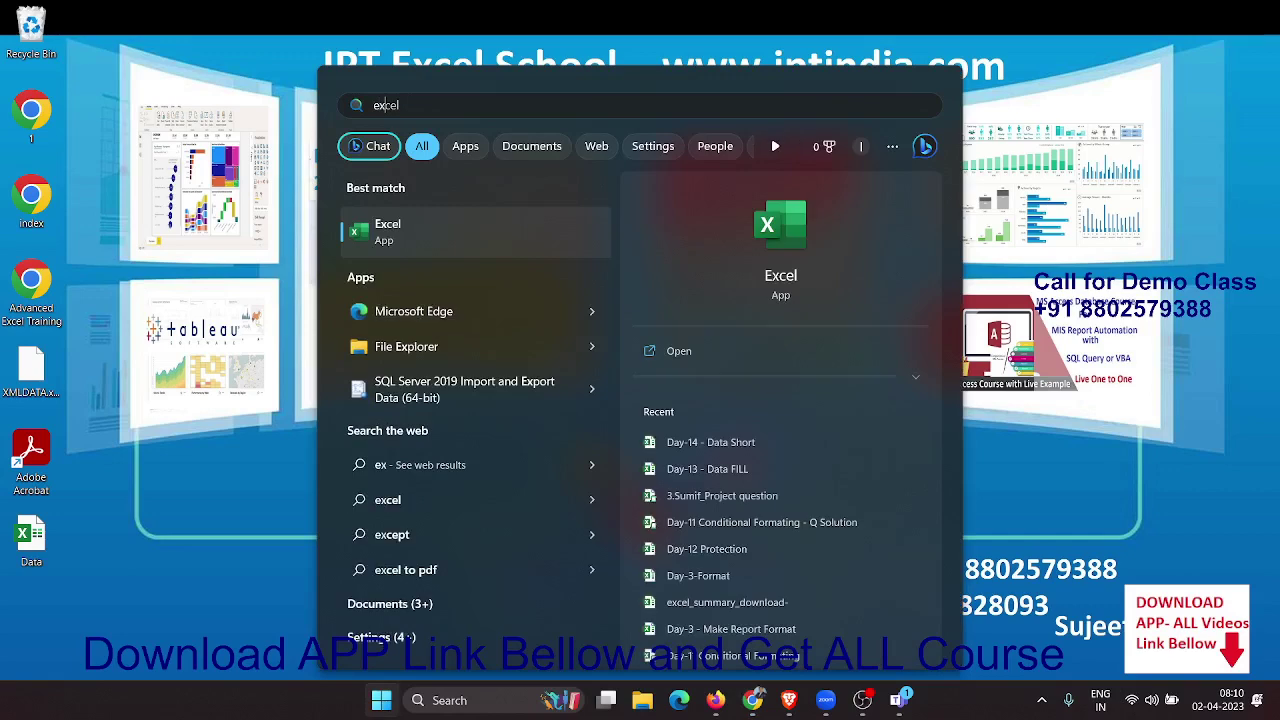
left_click(771, 225)
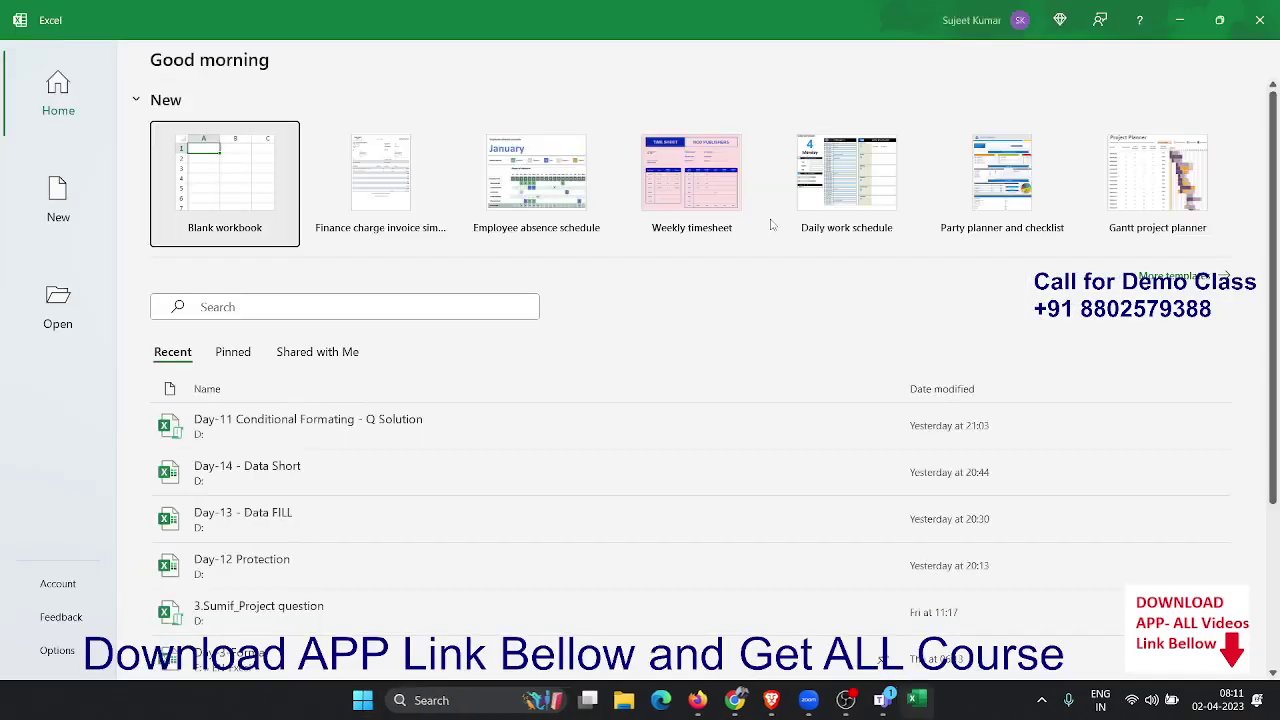
left_click(220, 203)
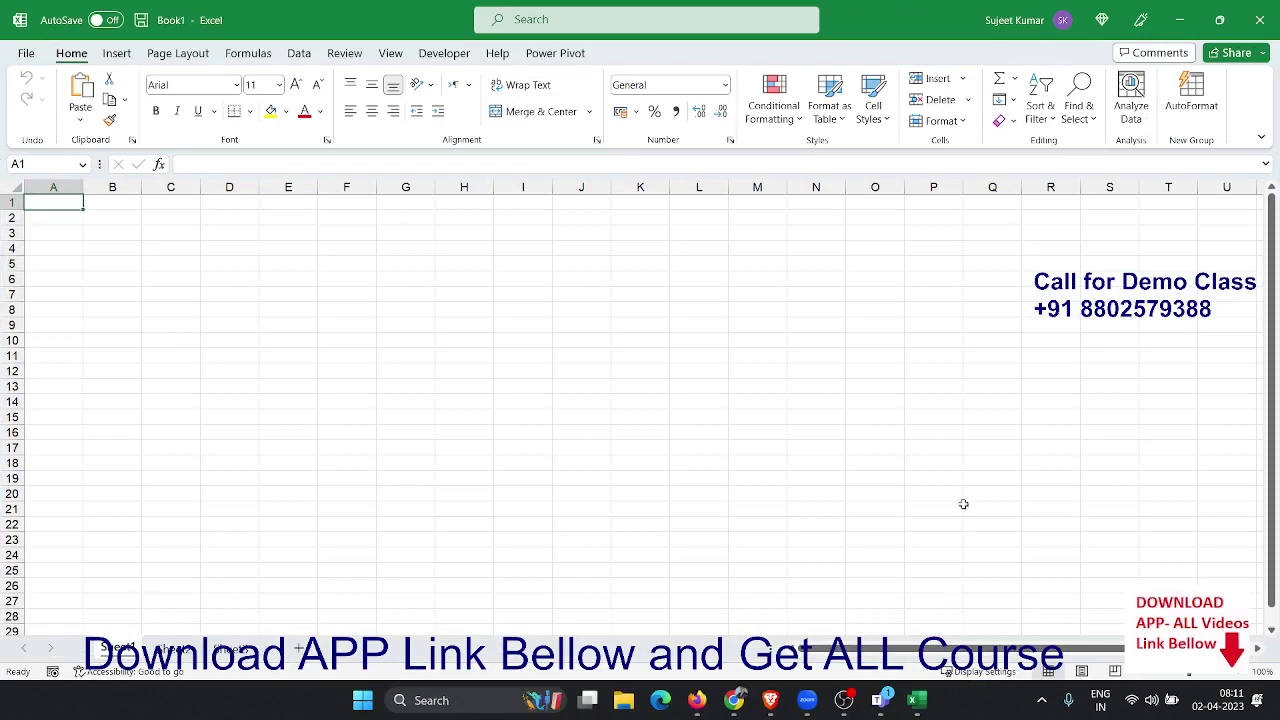
- Select cell L12 and open the Visual Basic editor from the Developer tab
left_click(726, 371)
left_click(444, 53)
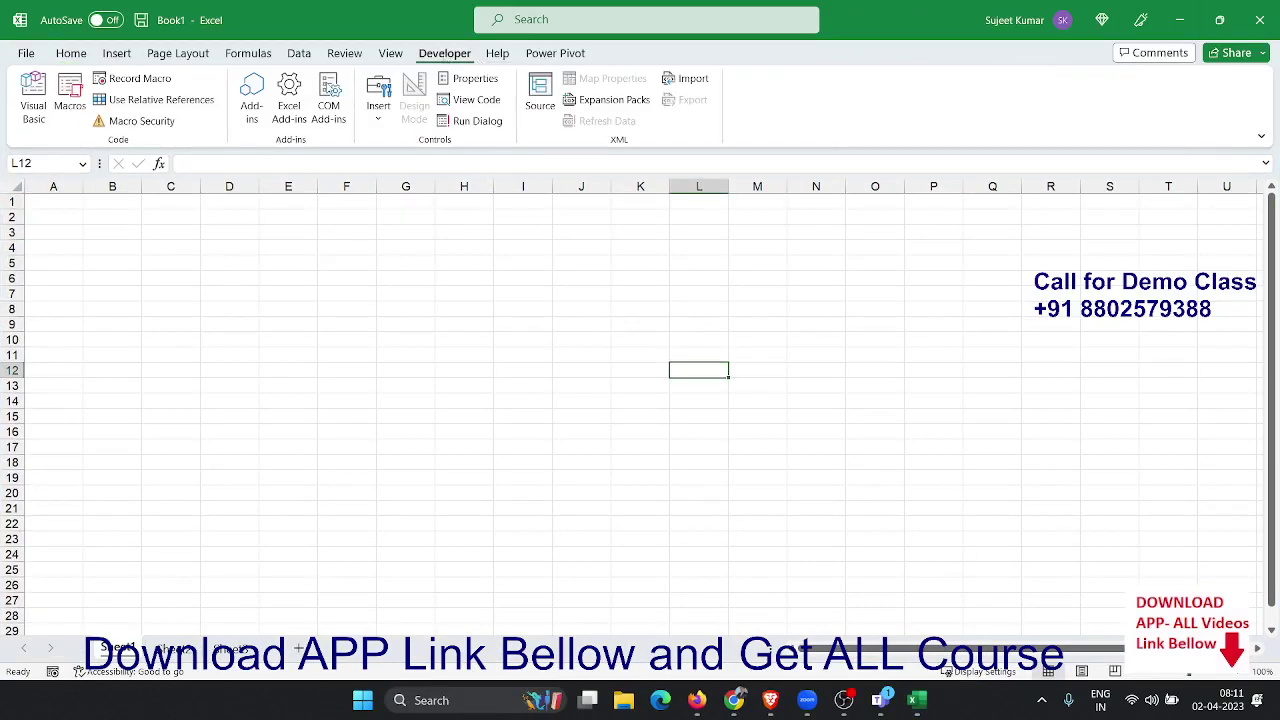
left_click(33, 110)
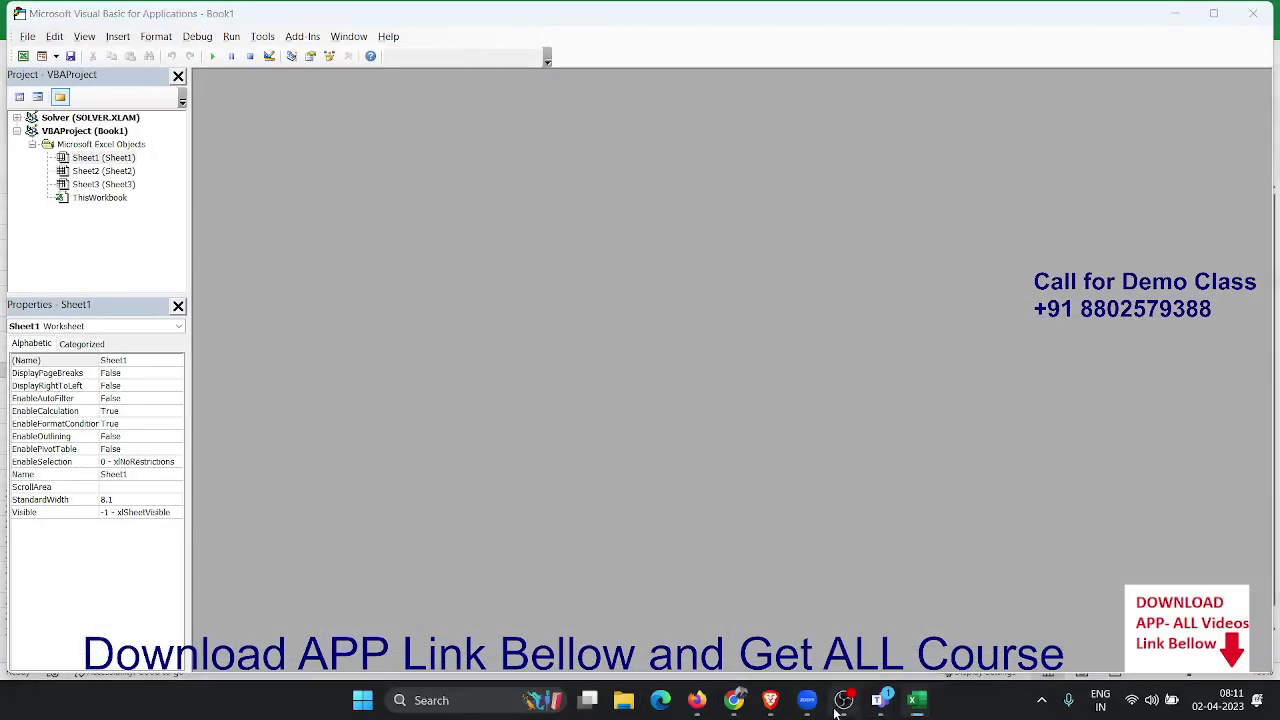
- Minimise OBS and snap the VBA editor left and Book1 right
left_click(836, 710)
left_click(843, 700)
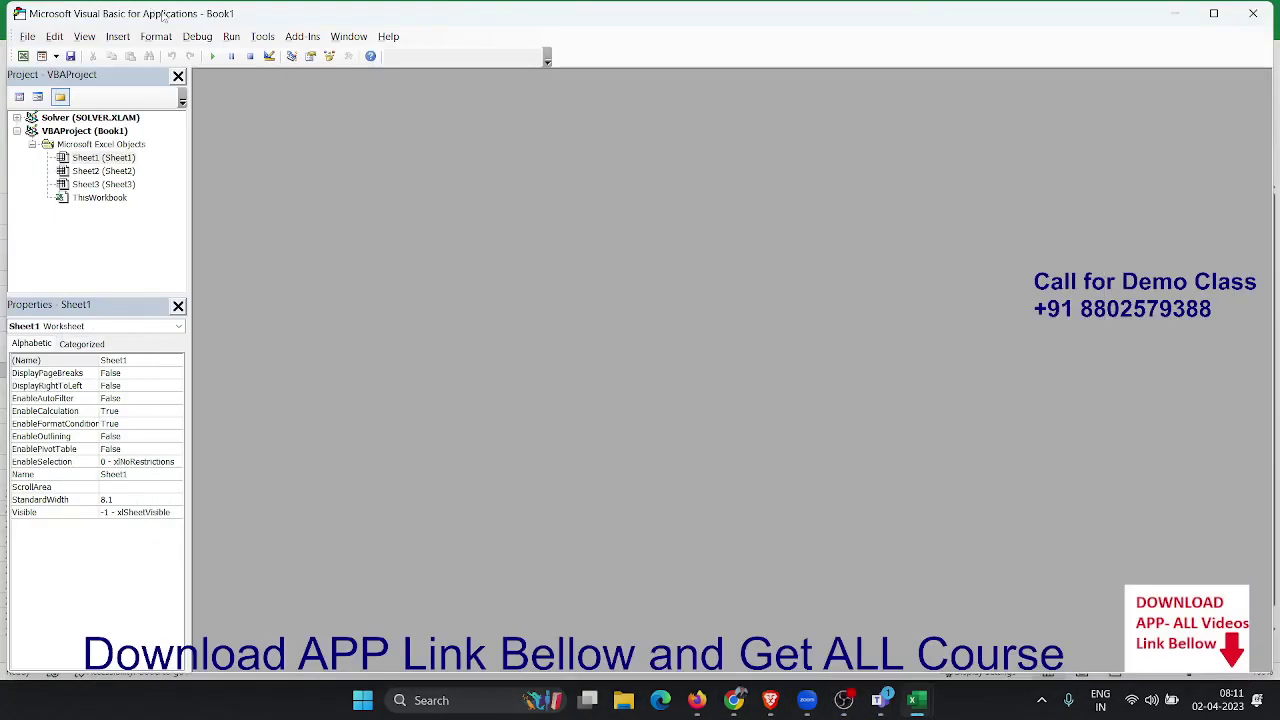
mouse_move(1213, 14)
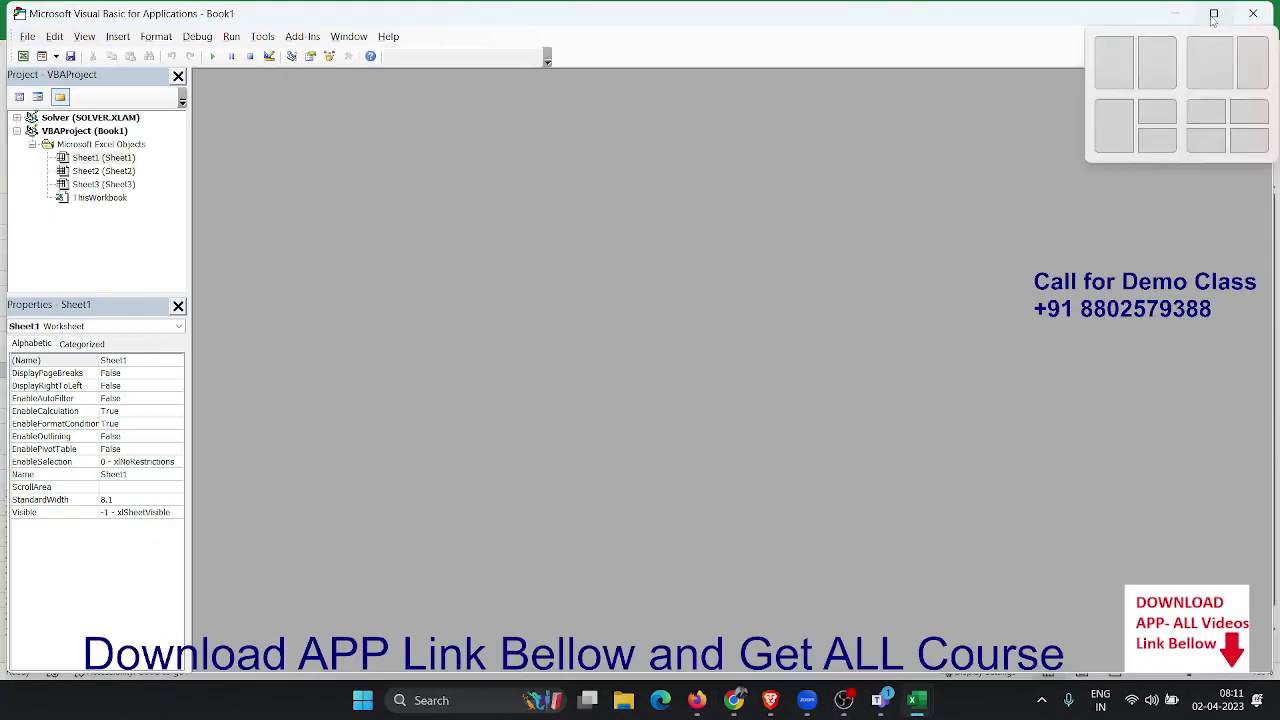
left_click(1114, 64)
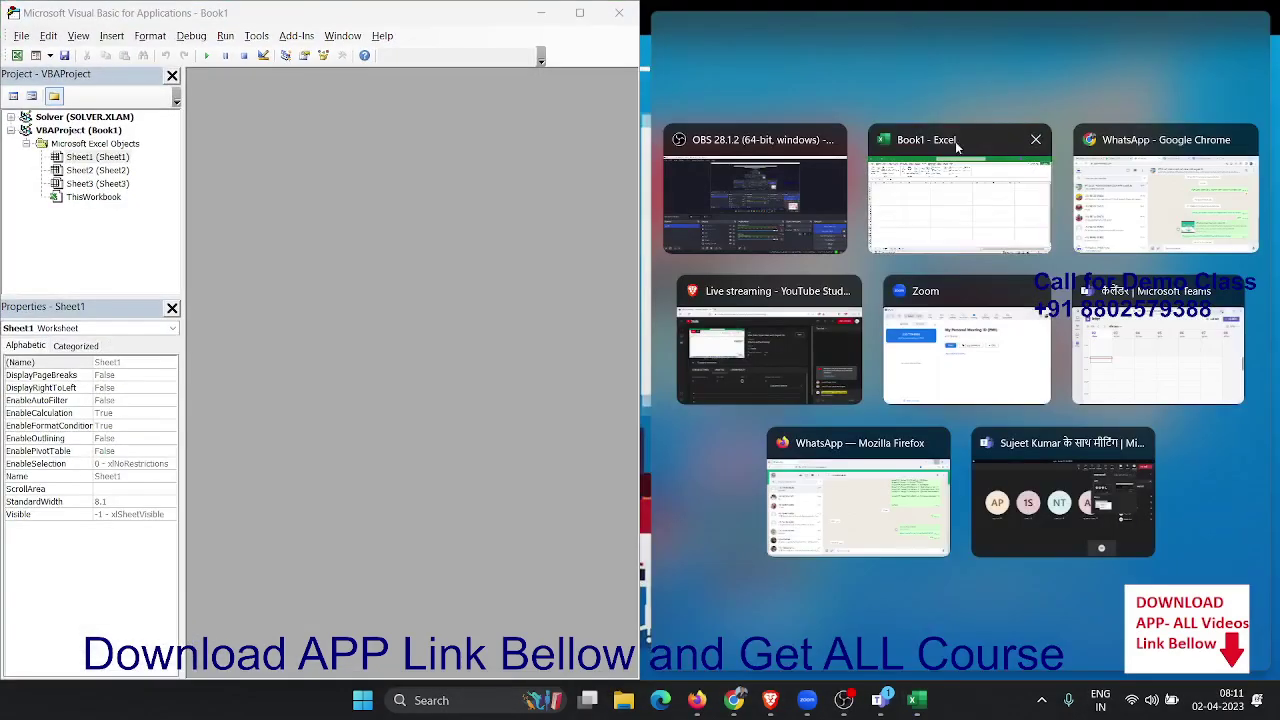
left_click(953, 190)
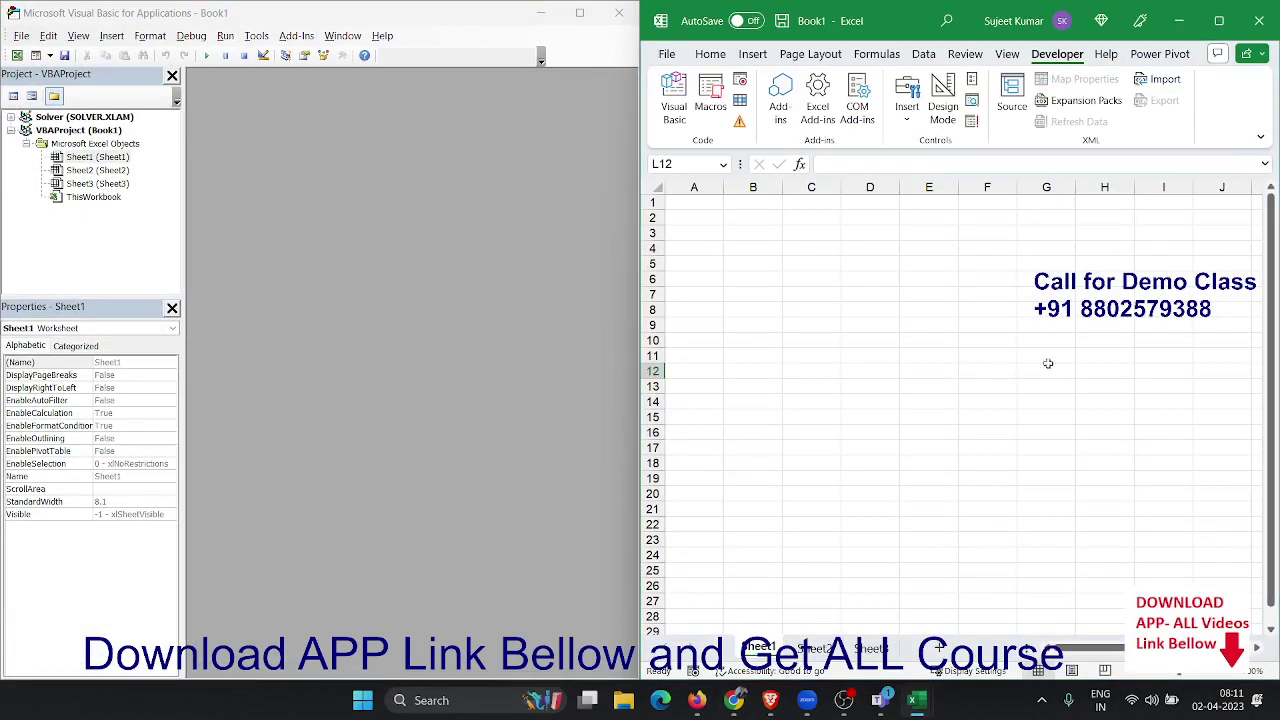
left_click(97, 24)
- Insert a new module, Module1, and start the procedure Sub rr()
left_click(104, 35)
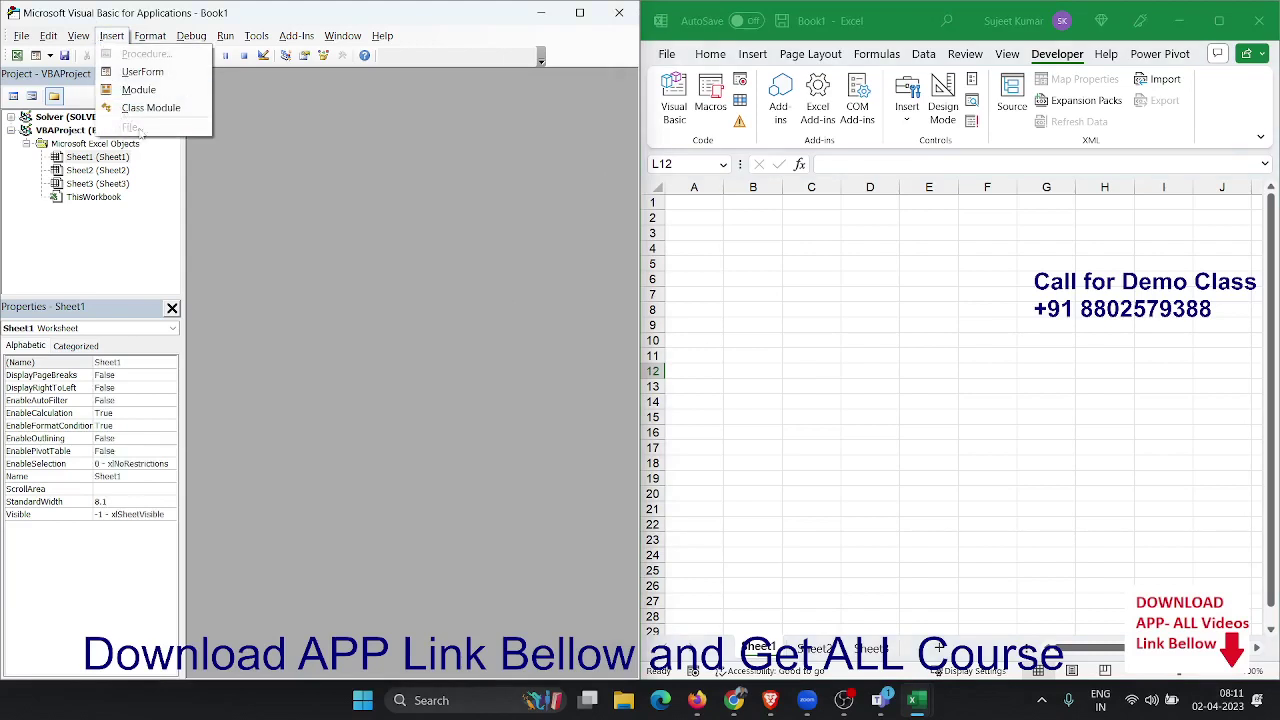
left_click(140, 92)
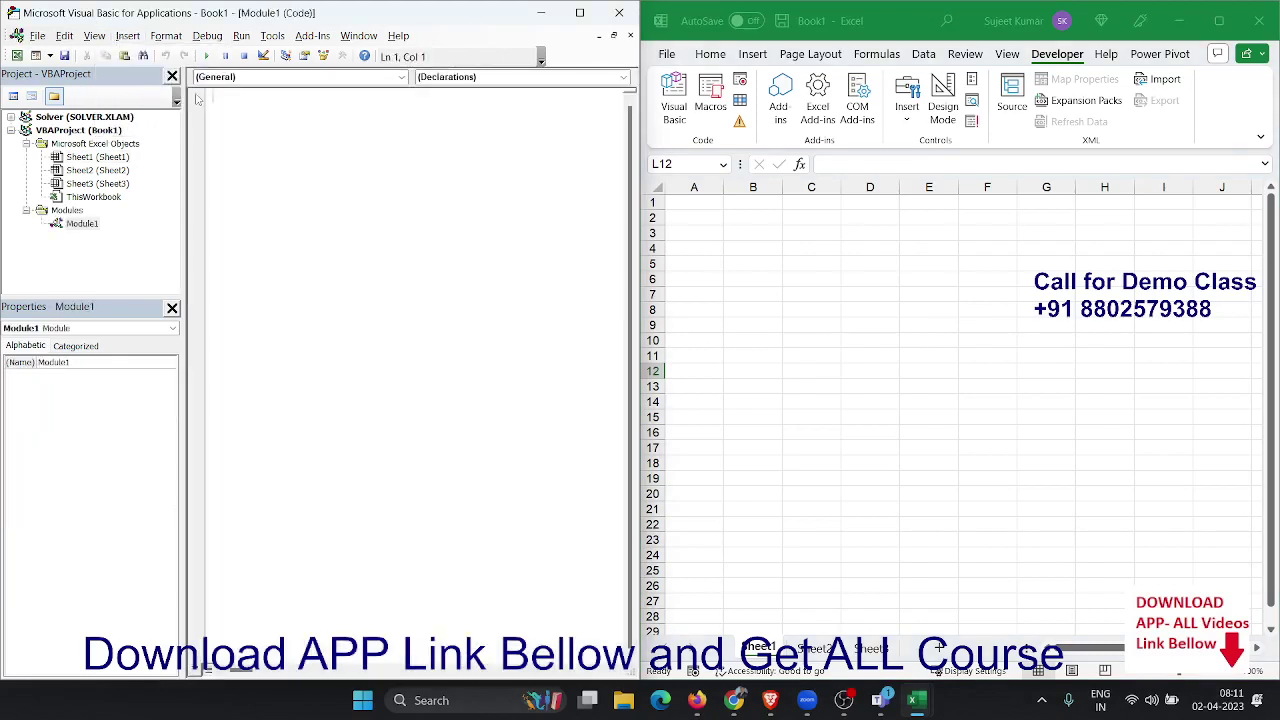
type("Sub rr")
type("()")
key("Return")
- Try a bare 10+20 line inside rr, see its compile error, and delete it
key("Return")
key("Return")
key("Return")
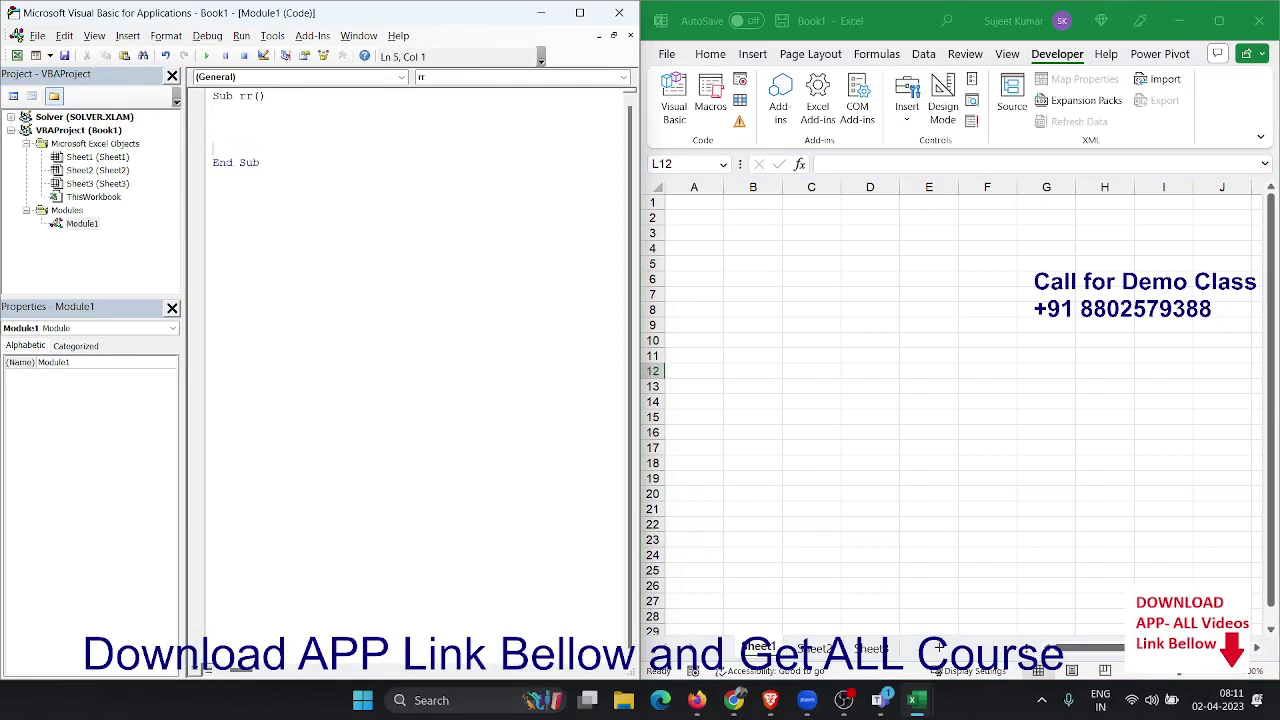
key("Up")
left_click(213, 122)
type("10+20")
key("shift+Left")
key("shift+Left")
key("shift+Left")
key("shift+Left")
key("shift+Left")
left_click(197, 97)
key("Return")
key("shift+Down")
key("shift+Down")
key("Delete")
- Declare Dim r As Integer and assign r = 10 + 20
type("dim ")
type("r as ")
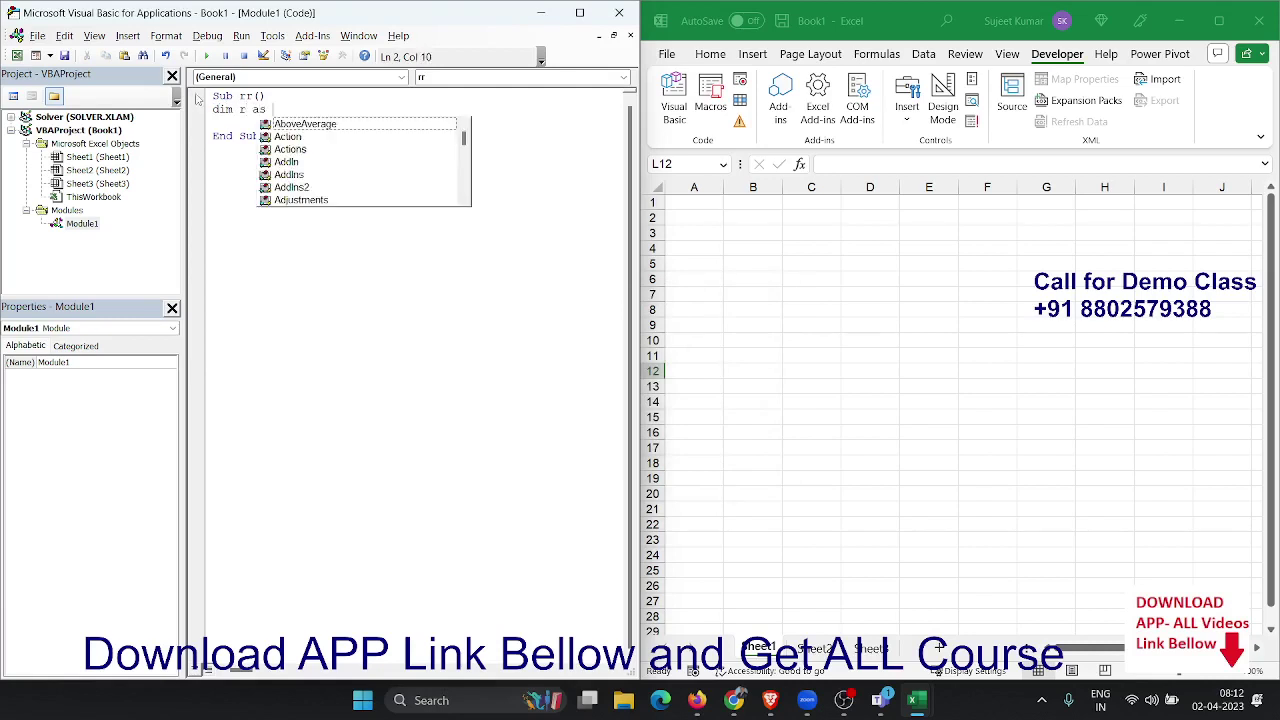
type("ra")
key("BackSpace")
key("BackSpace")
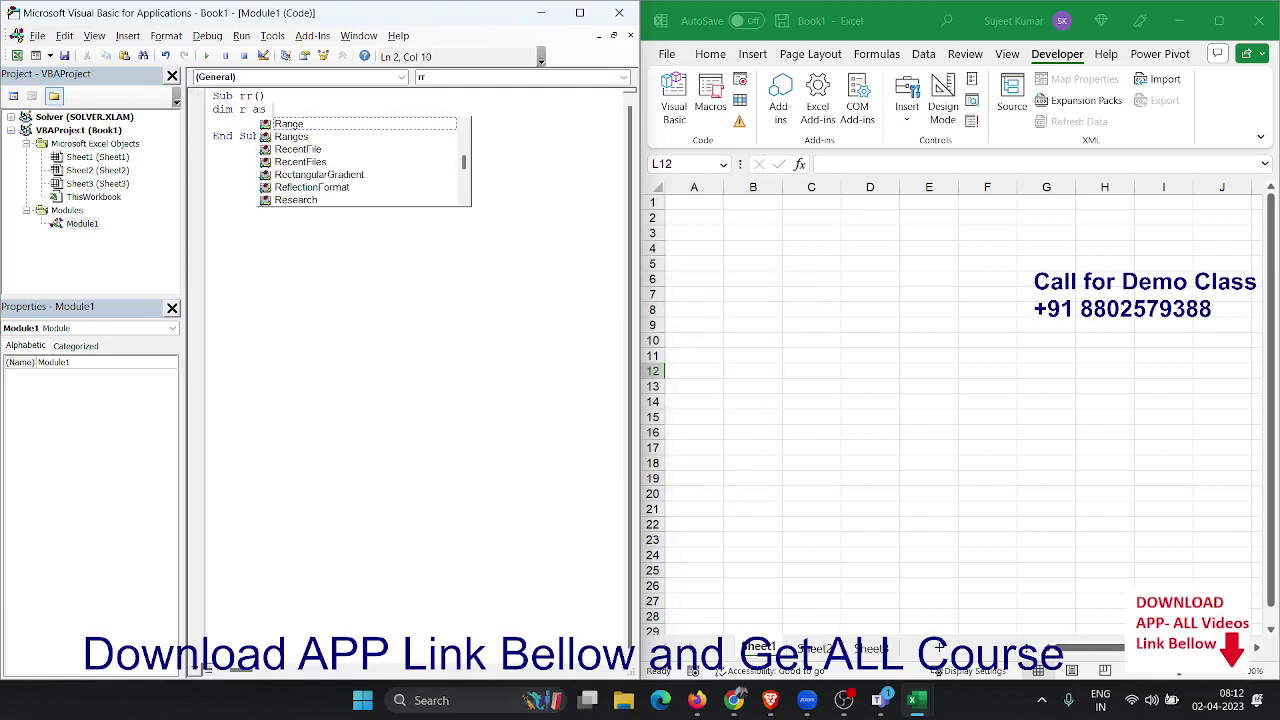
type("int")
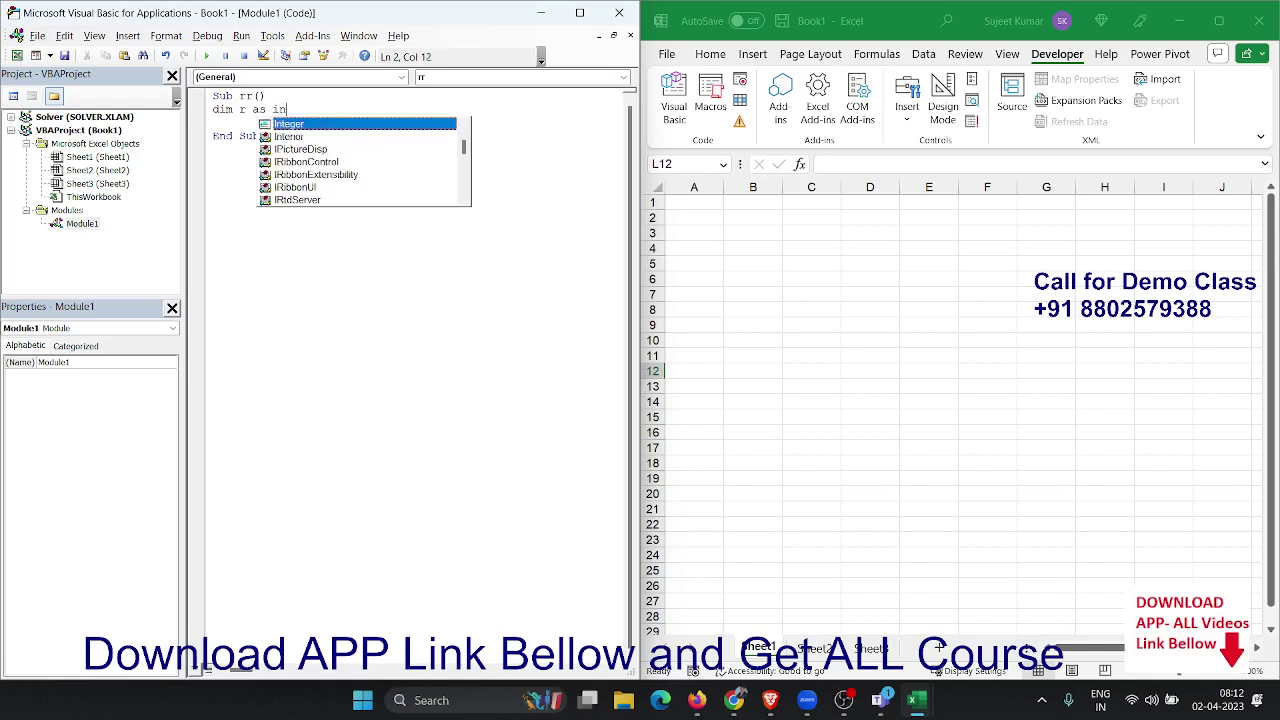
key("Return")
key("Return")
type("r ")
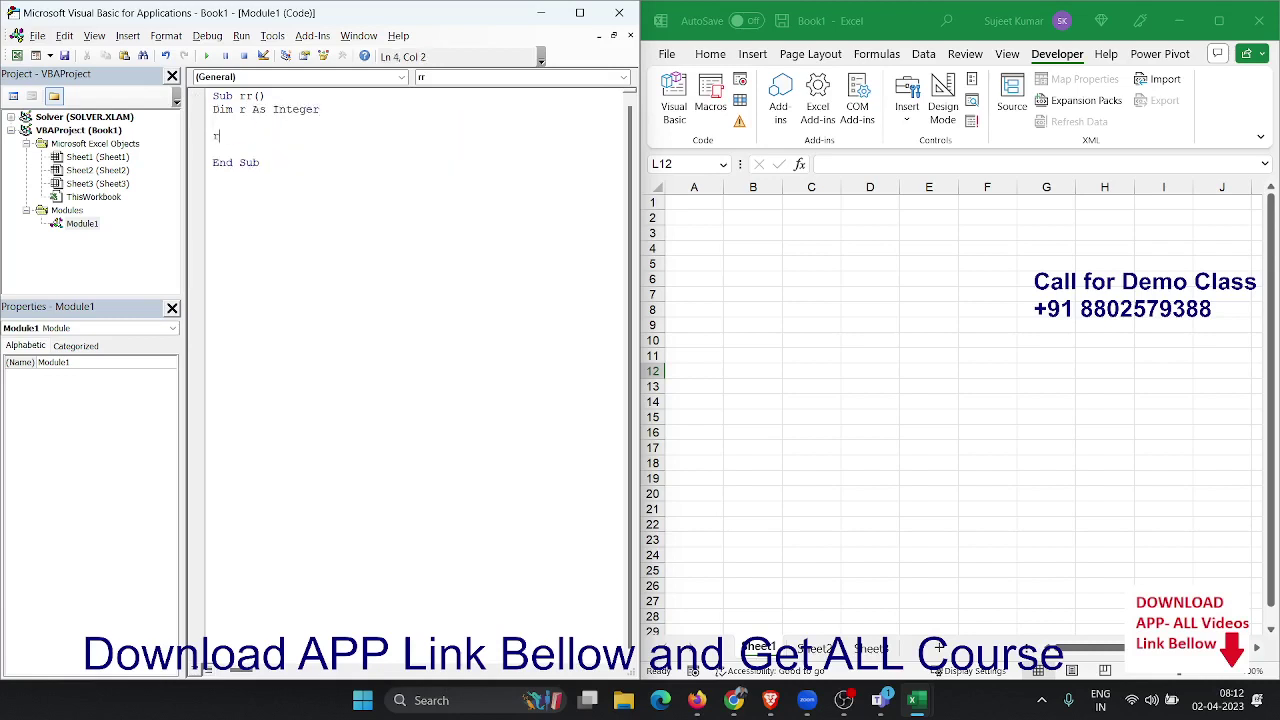
type("= 1")
type("0 + 20")
key("Return")
key("shift+Right")
left_click(213, 149)
key("Down")
key("Down")
key("Down")
key("Return")
- Add Range("A1").Value = 10 + 20 to write the sum into cell A1
type("r")
type("ange(")
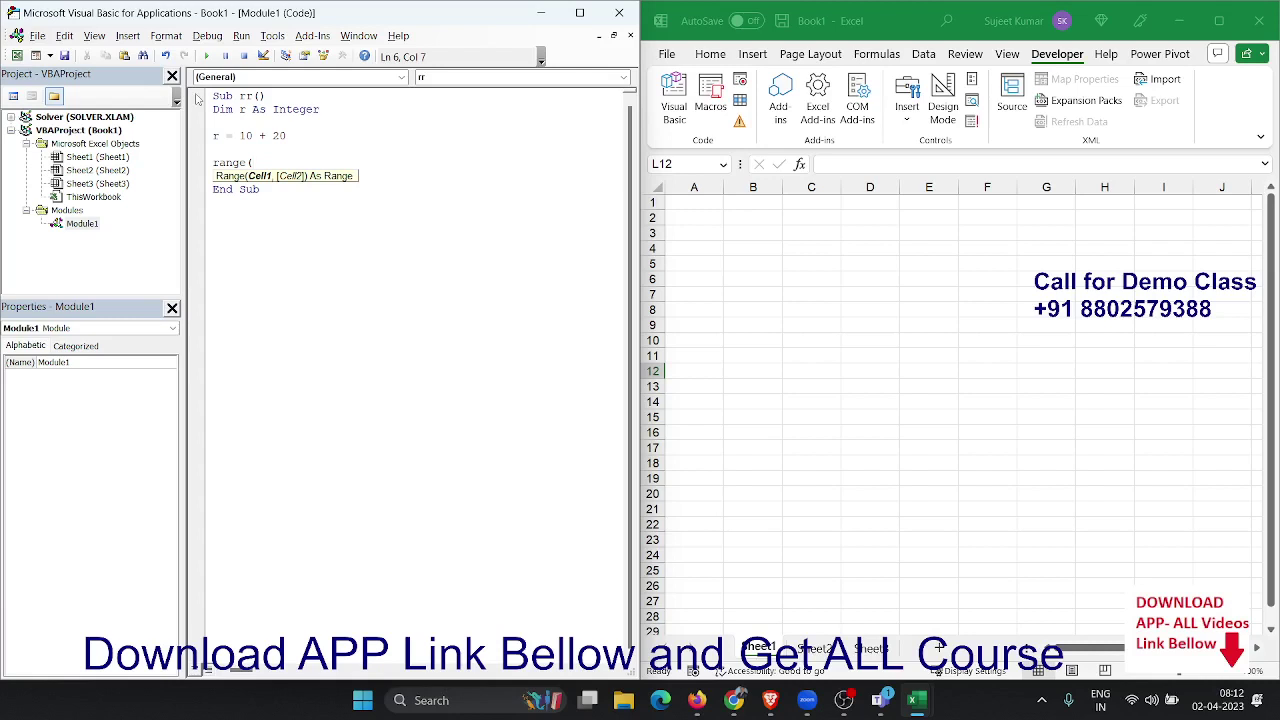
type("\"A1\"")
type(").v")
key("Tab")
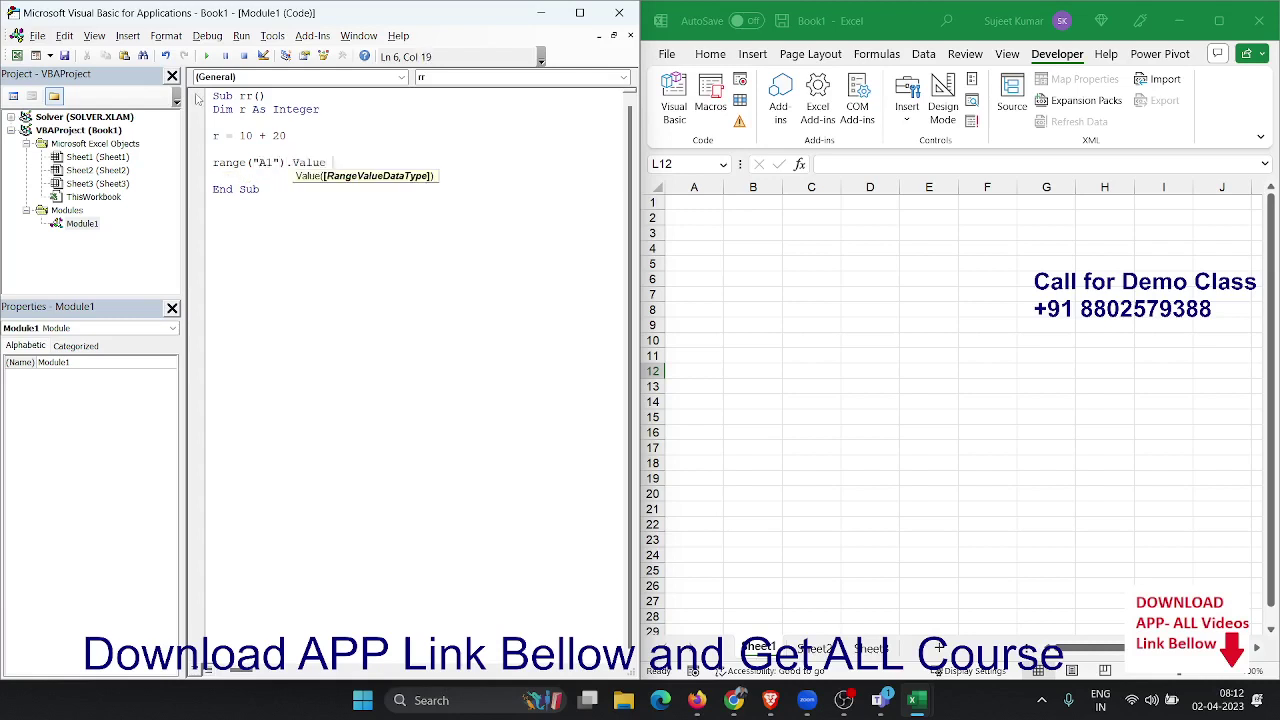
type("= 10+0")
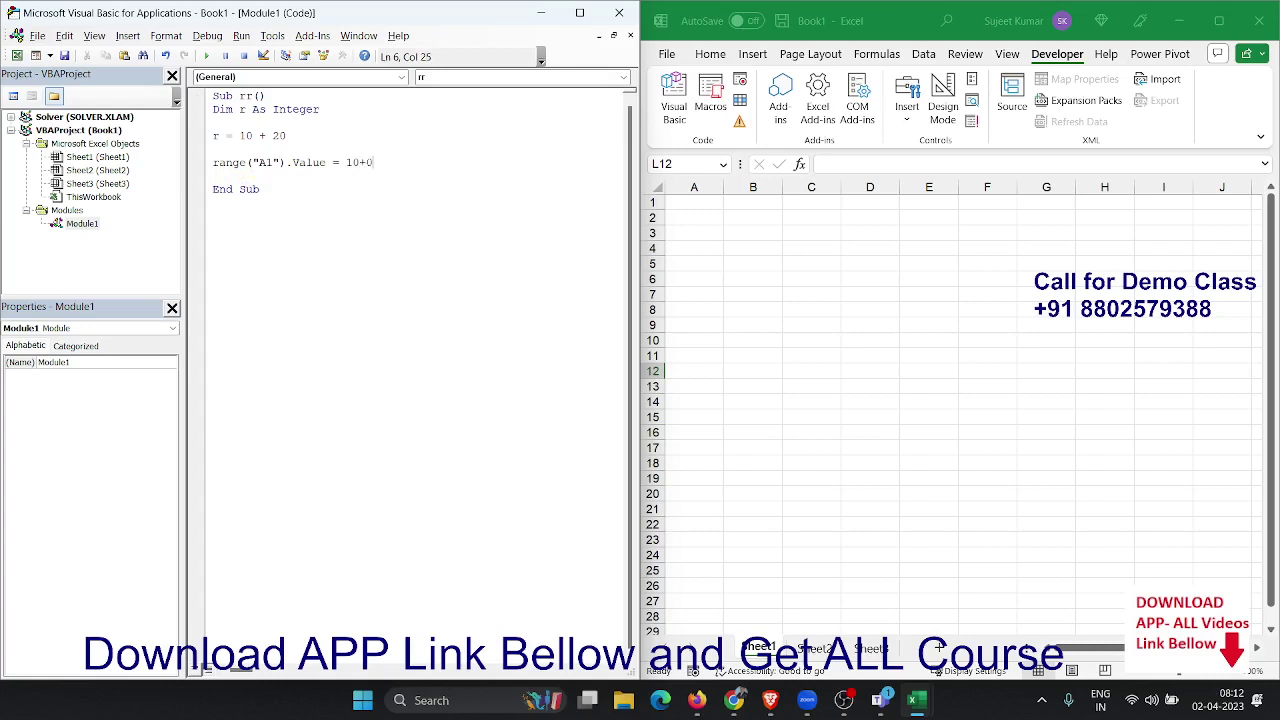
key("BackSpace")
type("20")
key("Return")
key("shift+Right")
key("shift+Right")
key("shift+Right")
key("shift+Right")
key("shift+Right")
key("shift+Right")
key("shift+Right")
key("shift+Right")
key("shift+Right")
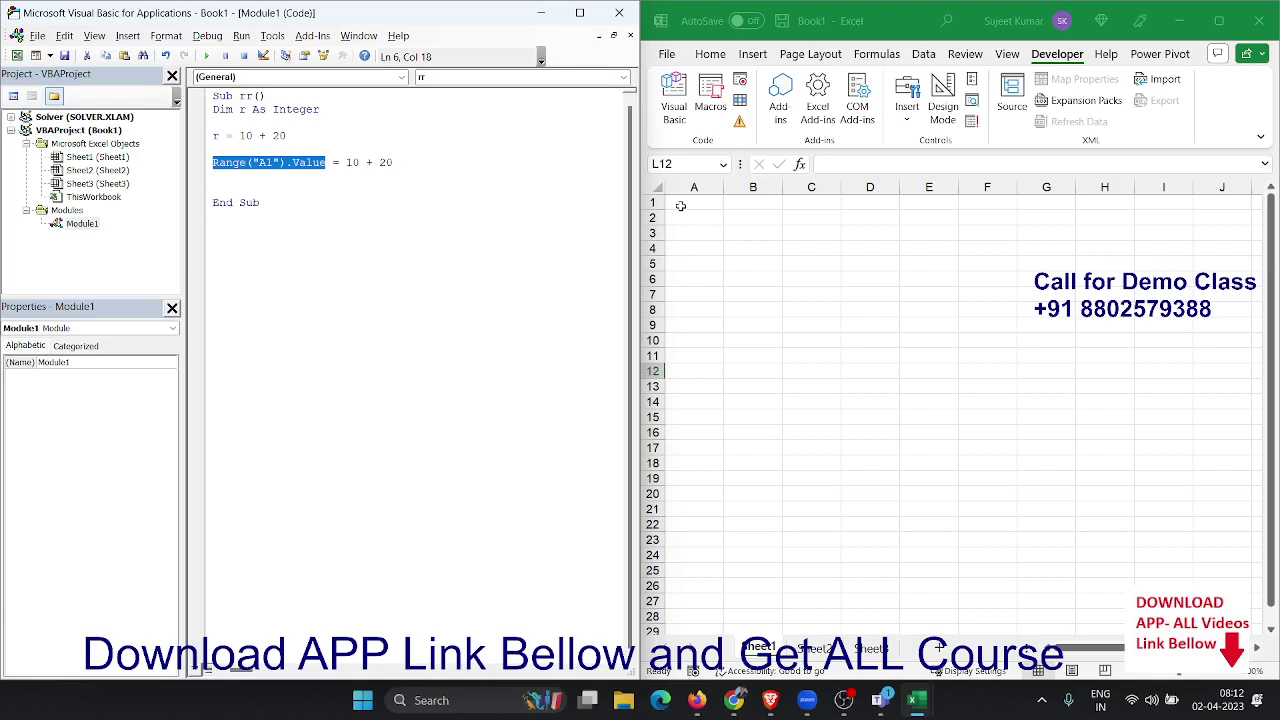
- Delete the Range("A1").Value line and select Integer in the Dim r declaration
key("Up")
key("shift+Down")
key("shift+Down")
key("Delete")
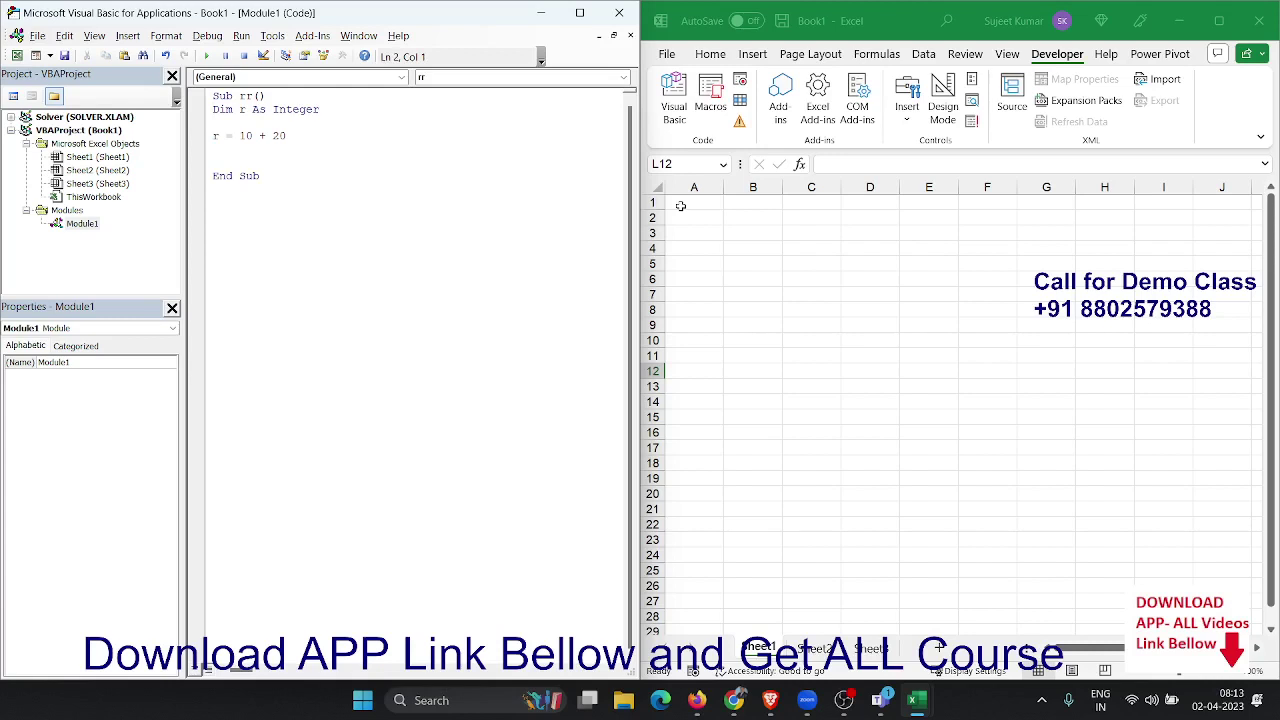
key("Down")
key("Down")
key("shift+Right")
key("shift+Right")
key("shift+Right")
key("shift+Right")
key("Right")
key("shift+Right")
key("Right")
key("ctrl+Right")
key("ctrl+Right")
key("ctrl+shift+Right")
- Select the lines from Sub rr() down through r = 10 + 20
key("Up")
key("Up")
key("End")
key("Down")
key("shift+End")
key("shift+Down")
key("Up")
key("Up")
key("End")
key("shift+Down")
key("shift+Down")
key("shift+Down")
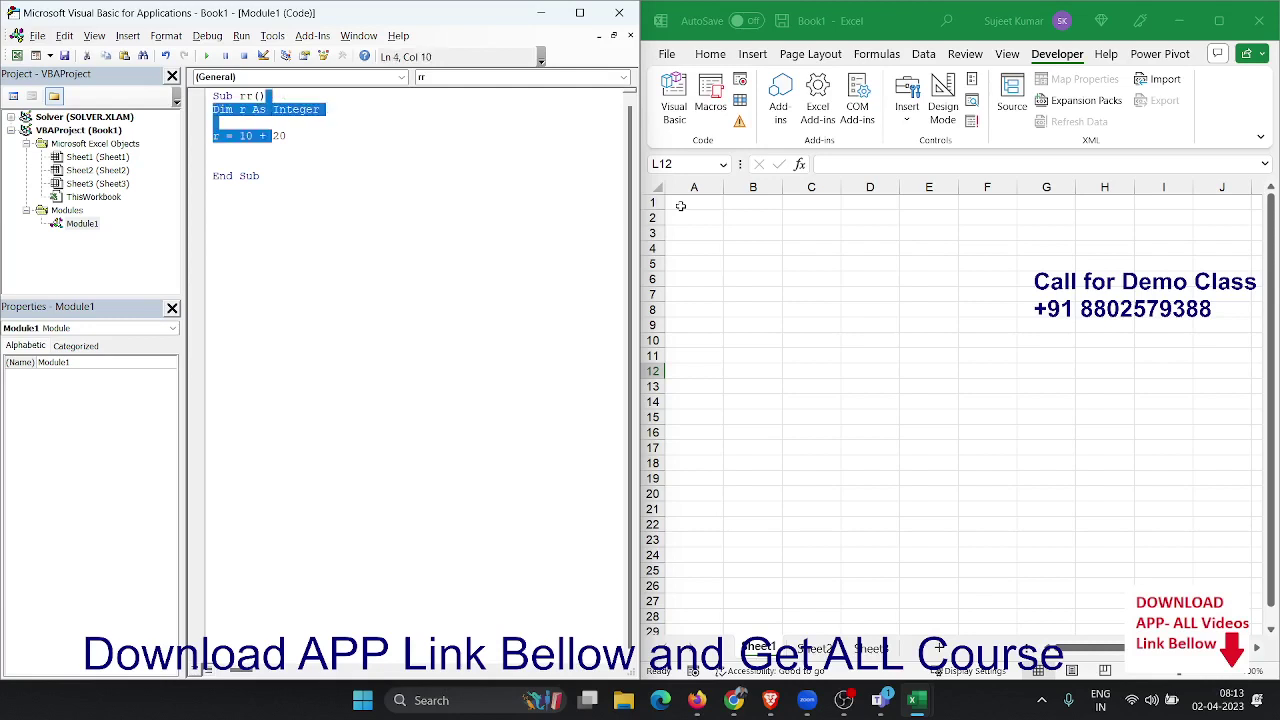
key("shift+Down")
key("shift+Down")
key("Down")
key("Down")
key("End")
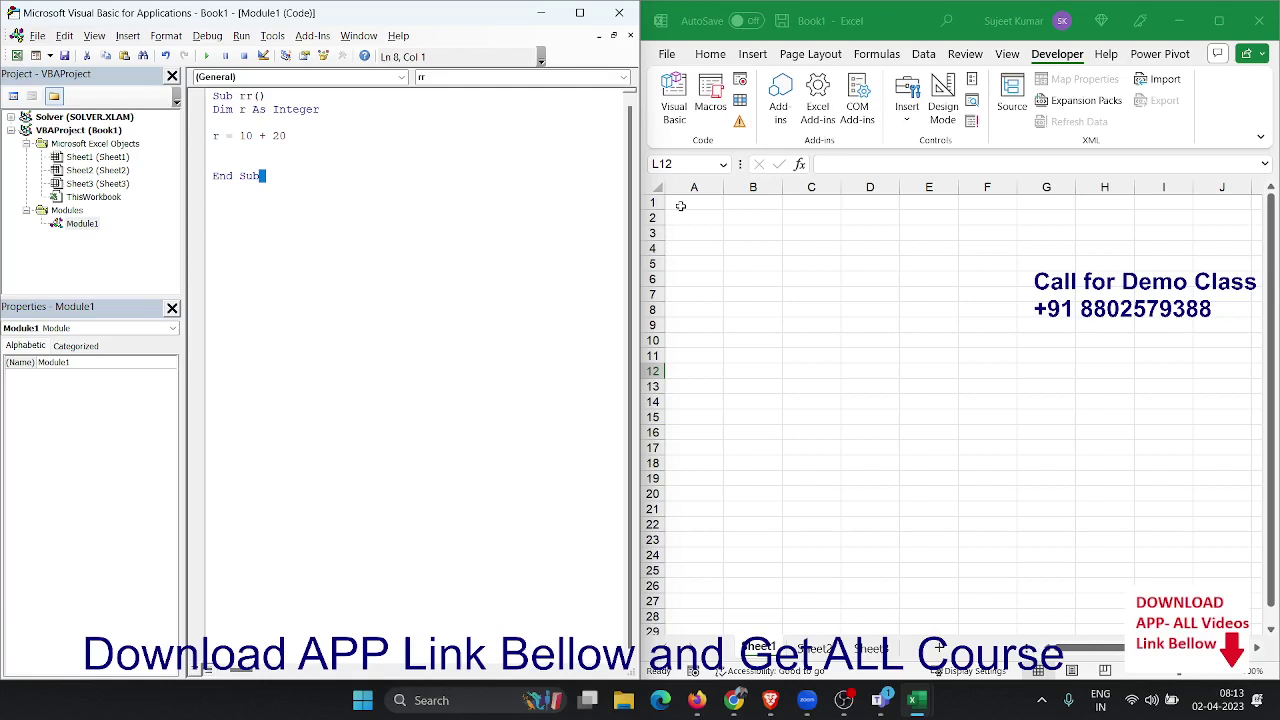
- Delete the declaration, calculation and leftover 20, leaving blank lines inside rr
key("Up")
key("Up")
key("Up")
key("Up")
key("shift+Down")
key("shift+Down")
key("shift+Down")
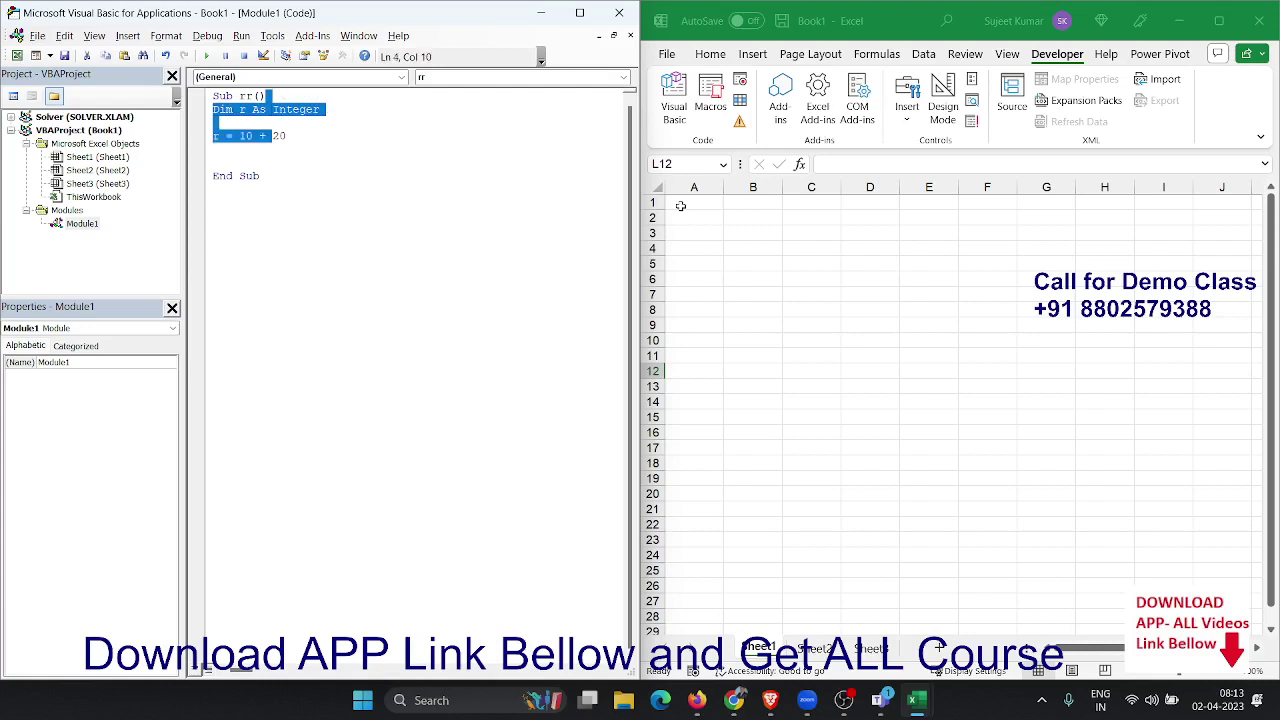
key("Delete")
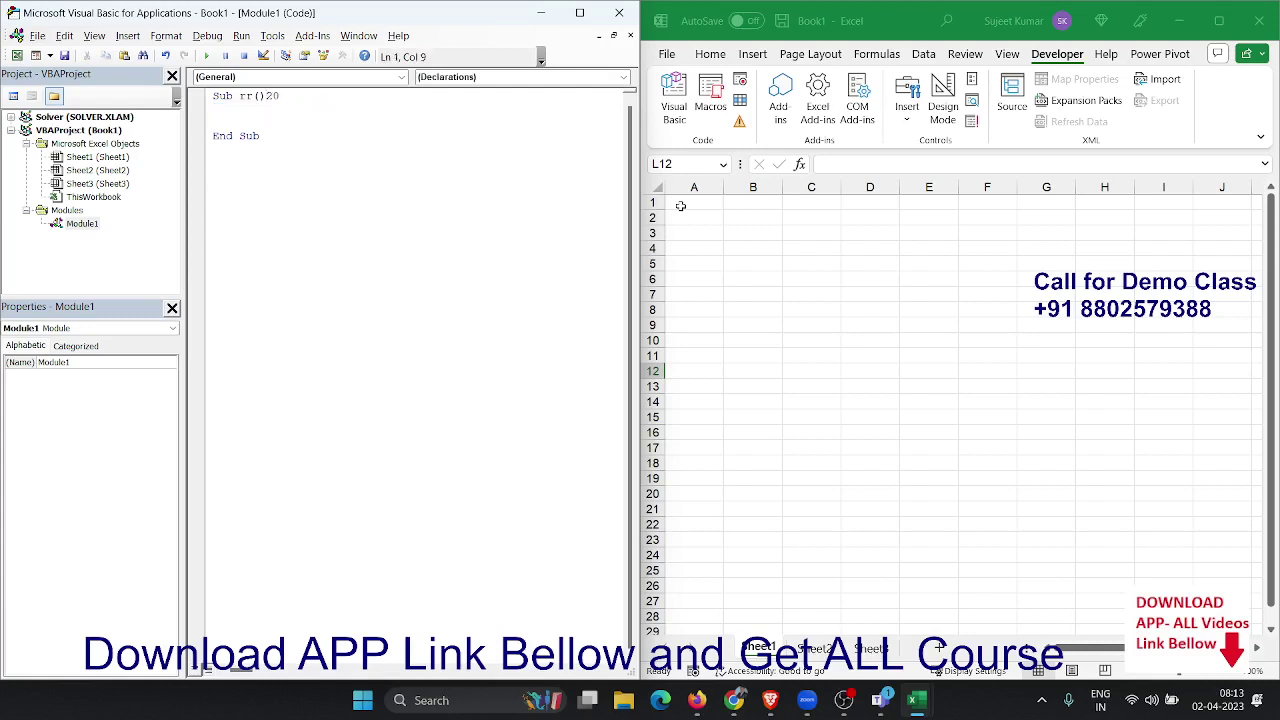
key("shift+Down")
key("Delete")
key("Return")
key("Return")
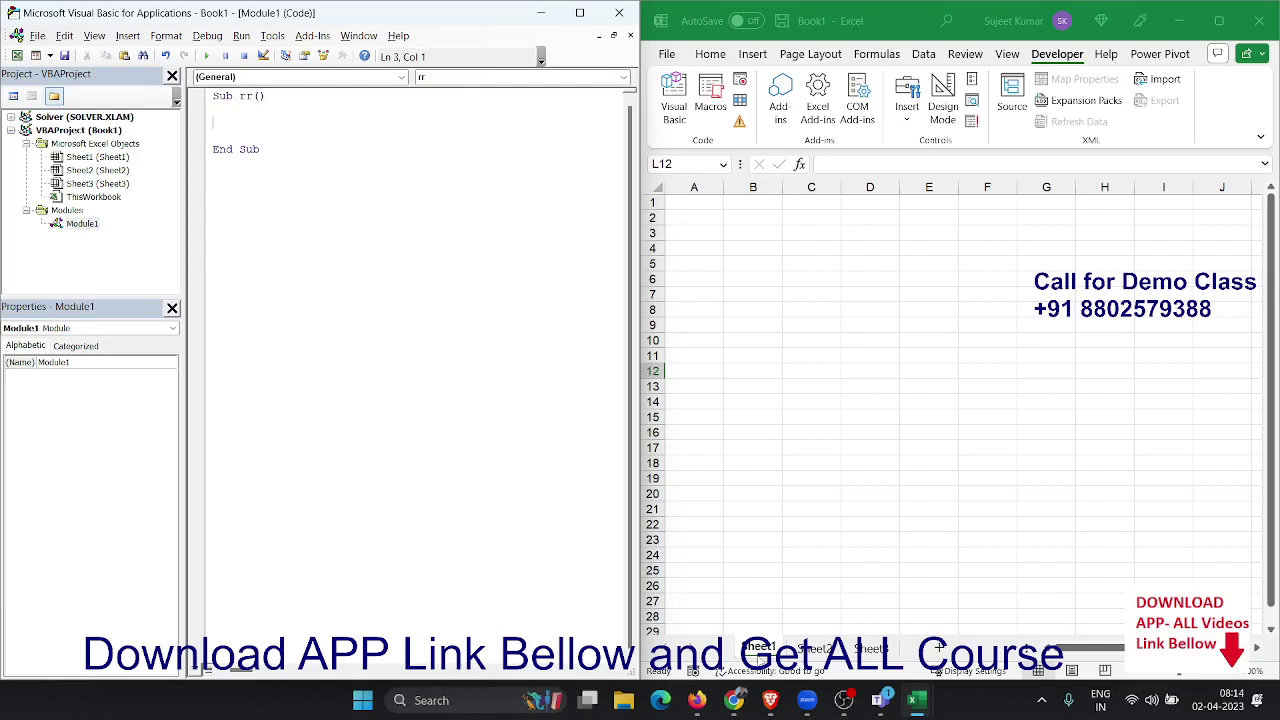
- Select cells A1 and A7 in Book1, then return to the rr code
left_click(710, 205)
left_click(710, 205)
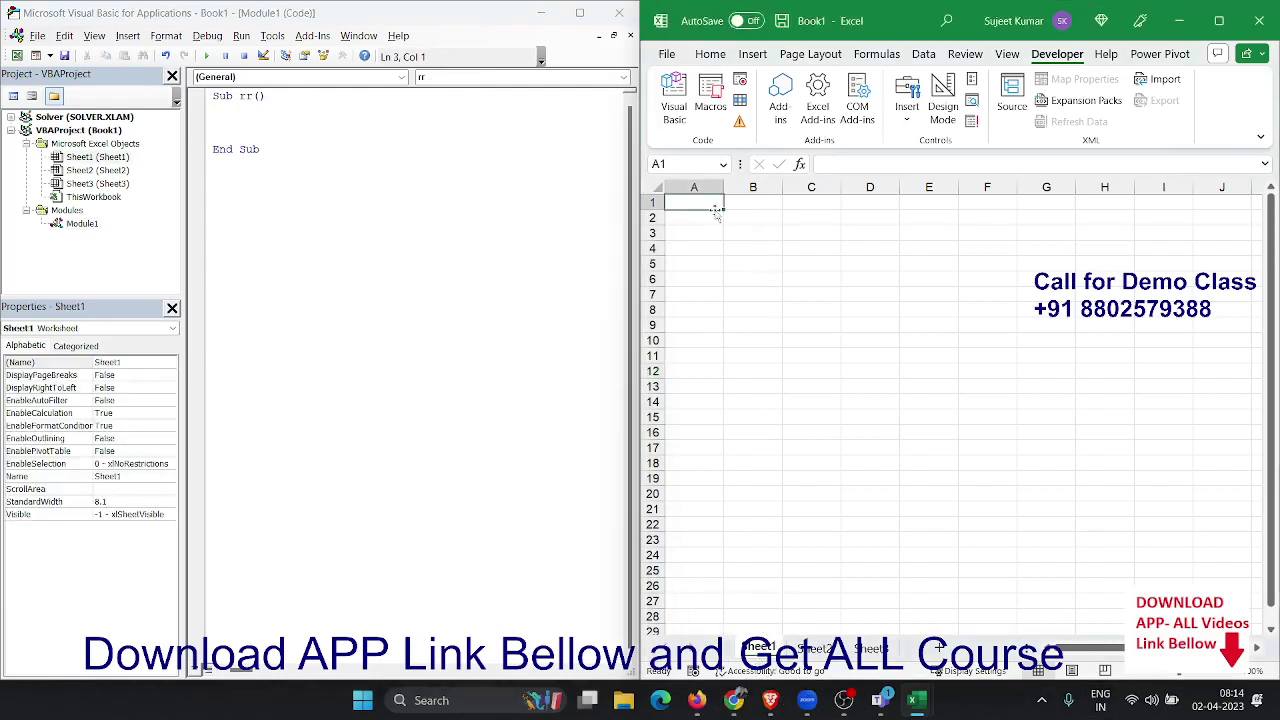
left_click(693, 296)
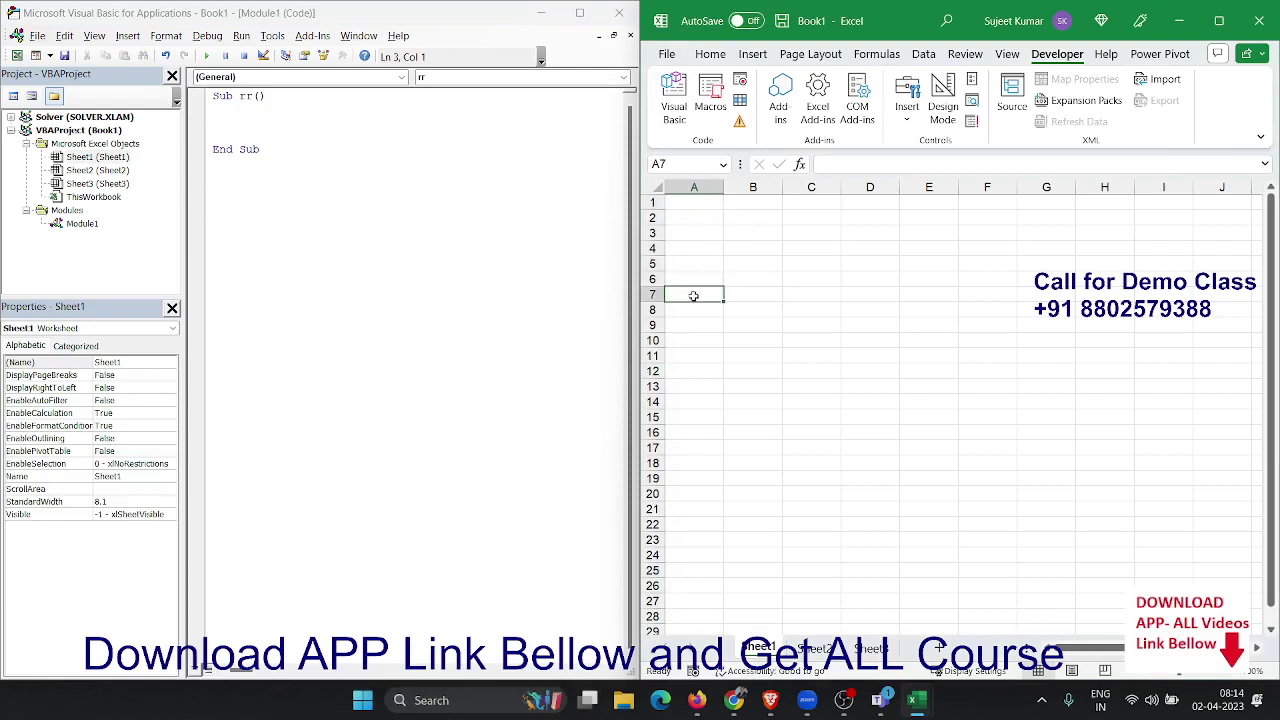
left_click(261, 105)
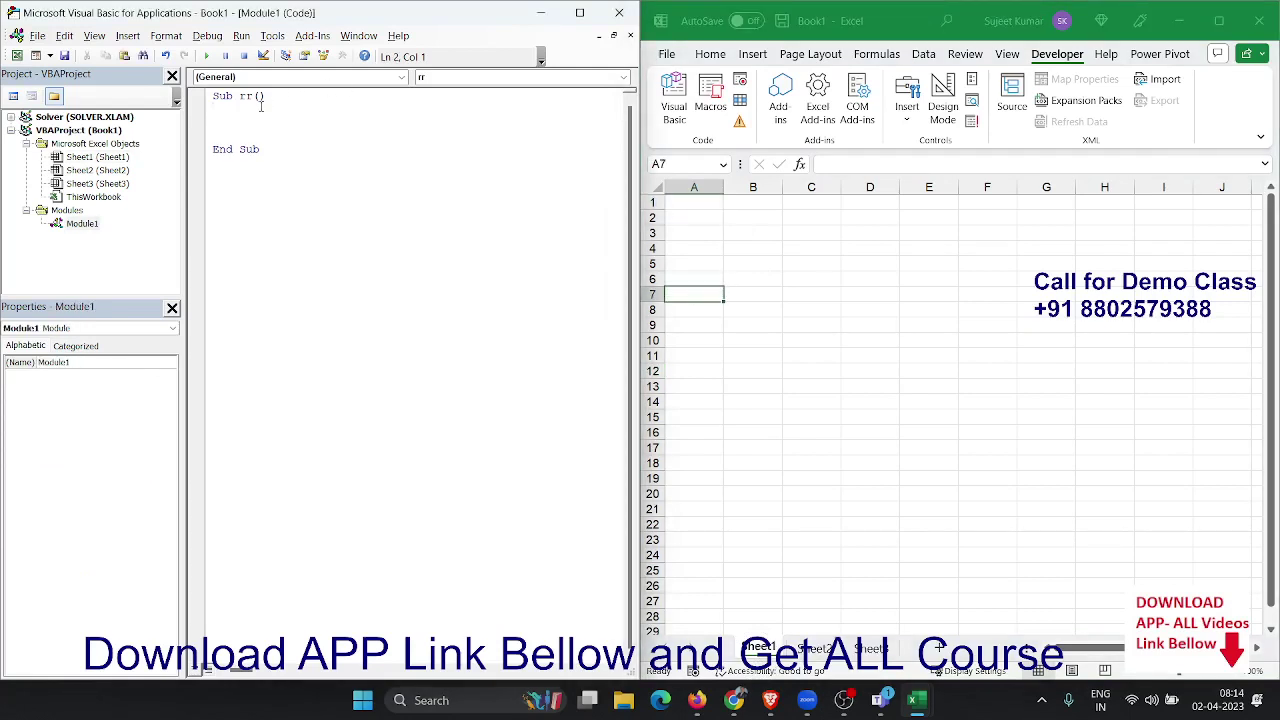
- Add Sheet1.Name = InputBox("EnterMonth") and Range("A2").Value = InputBox("Enter Month") to rr
key("Return")
type("sheets")
key("BackSpace")
type("1")
type(".Na")
key("Tab")
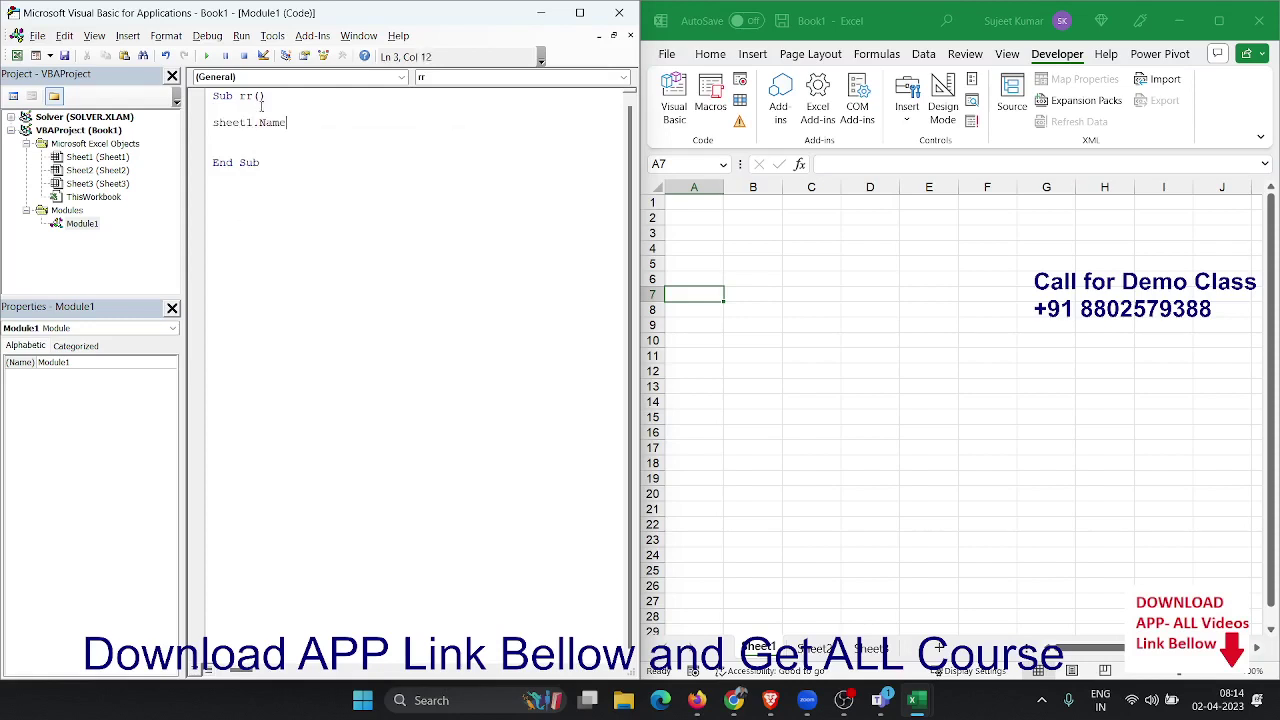
type("=inp")
type("utbox")
type("(\"E")
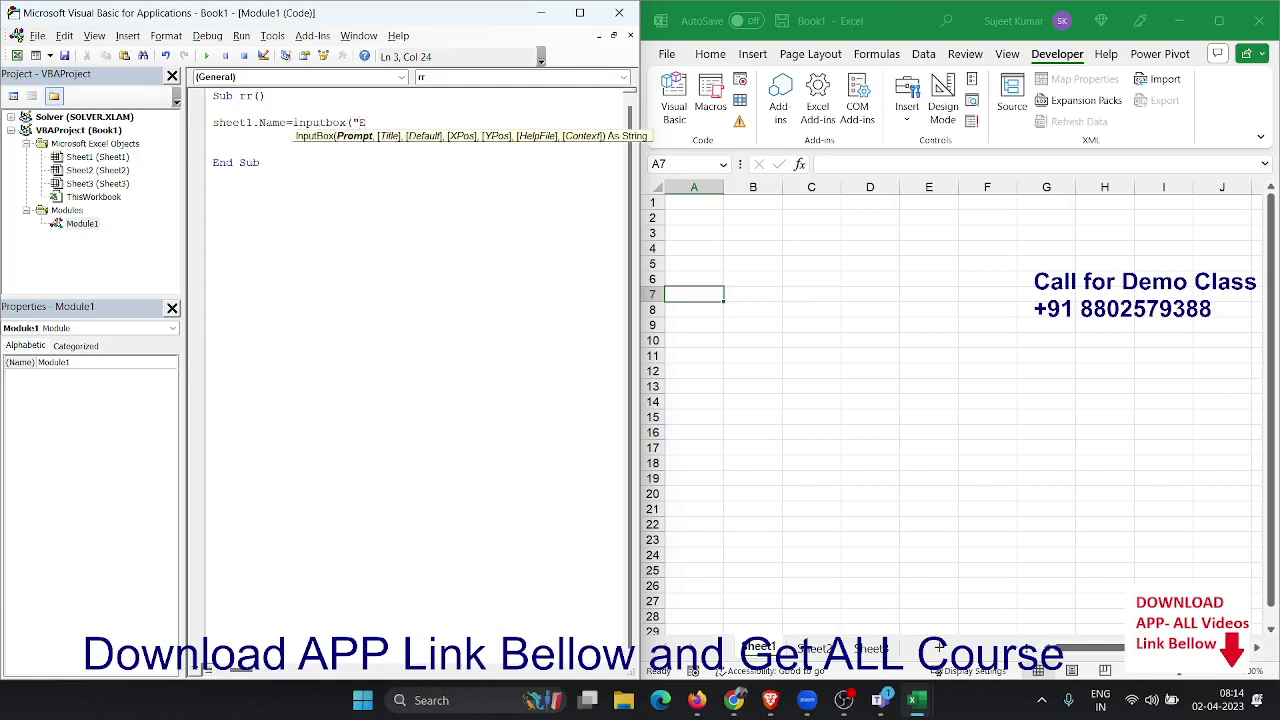
type("nter Mon")
type("th\"")
key("Return")
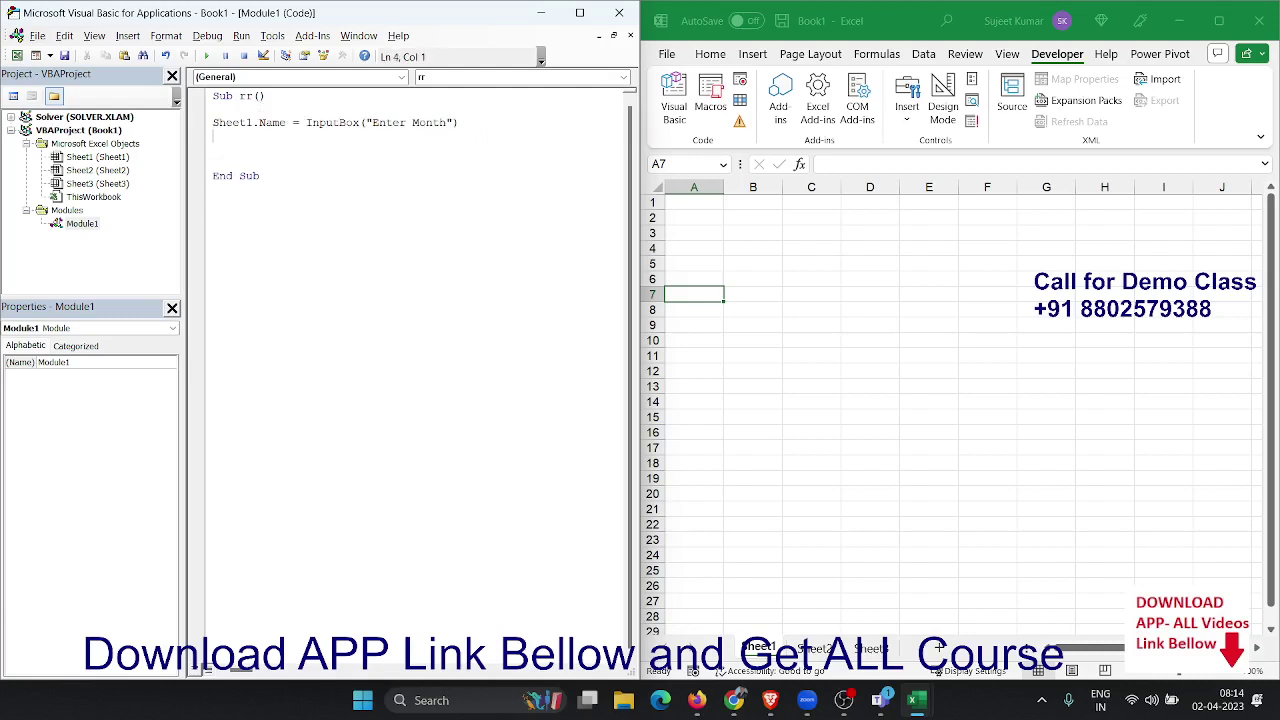
type("range")
type("(\"A")
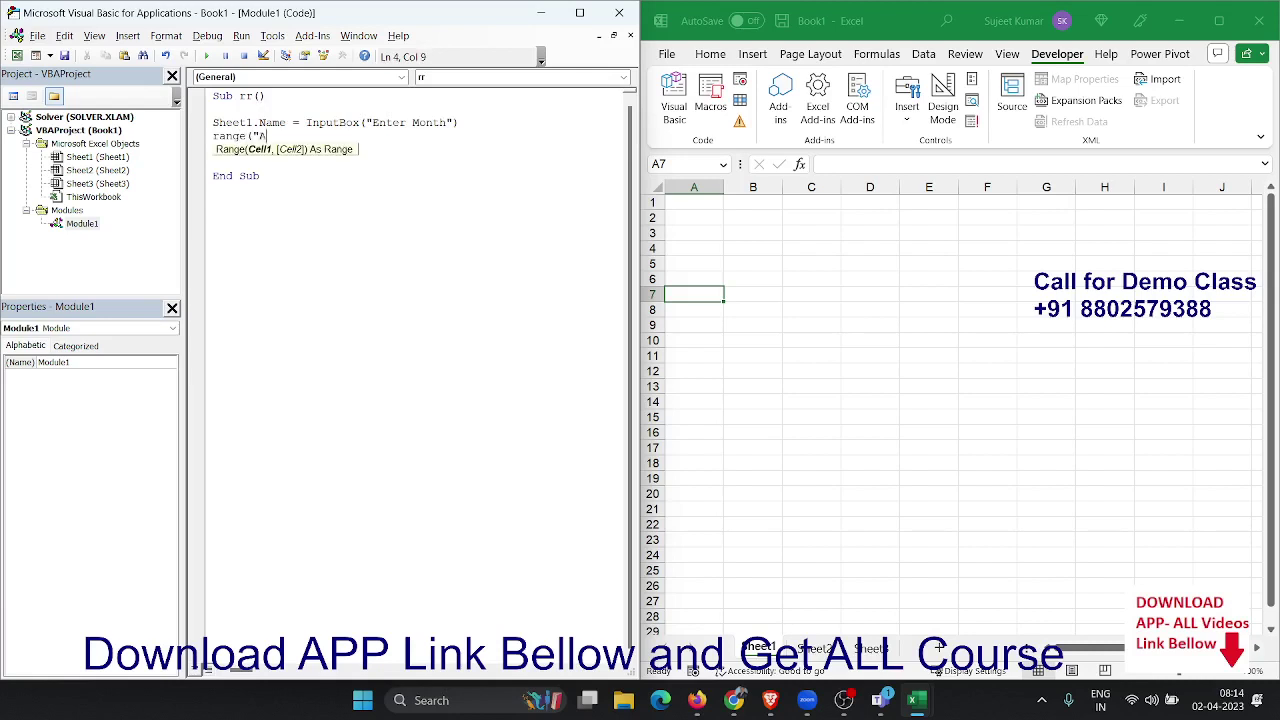
type("2\").")
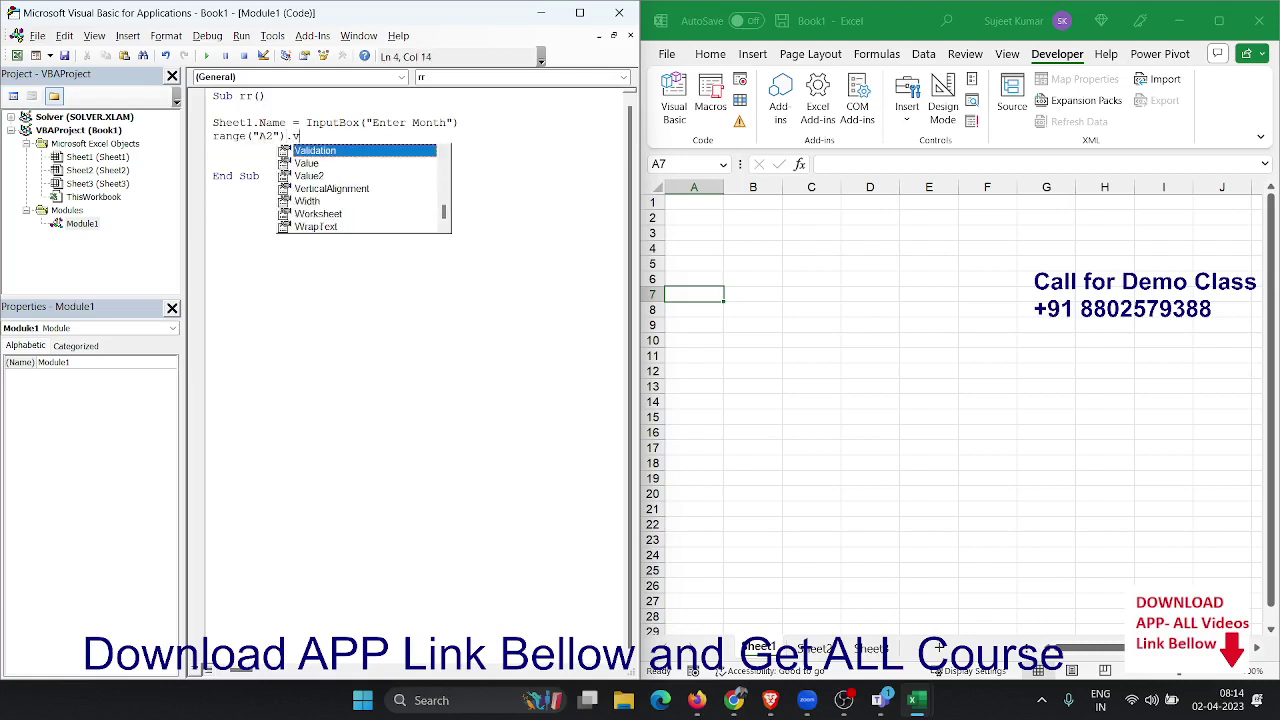
type("Value = ")
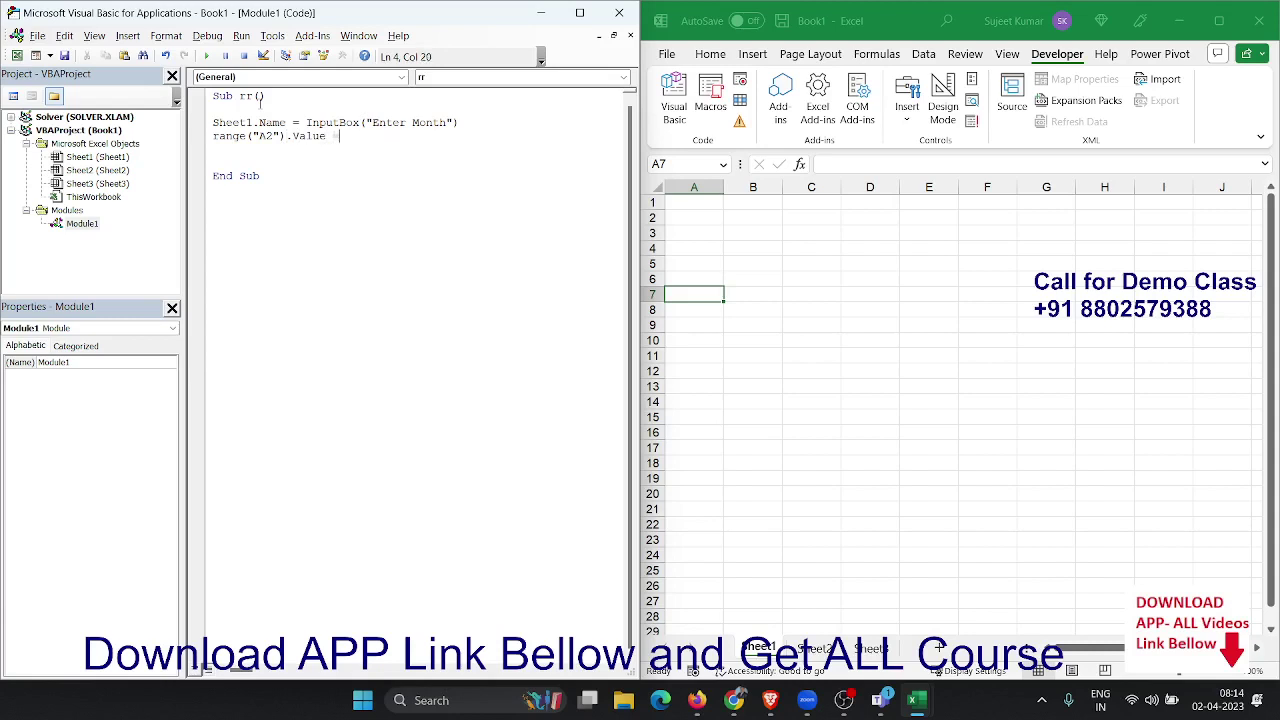
type("input")
type("box")
type("(\"")
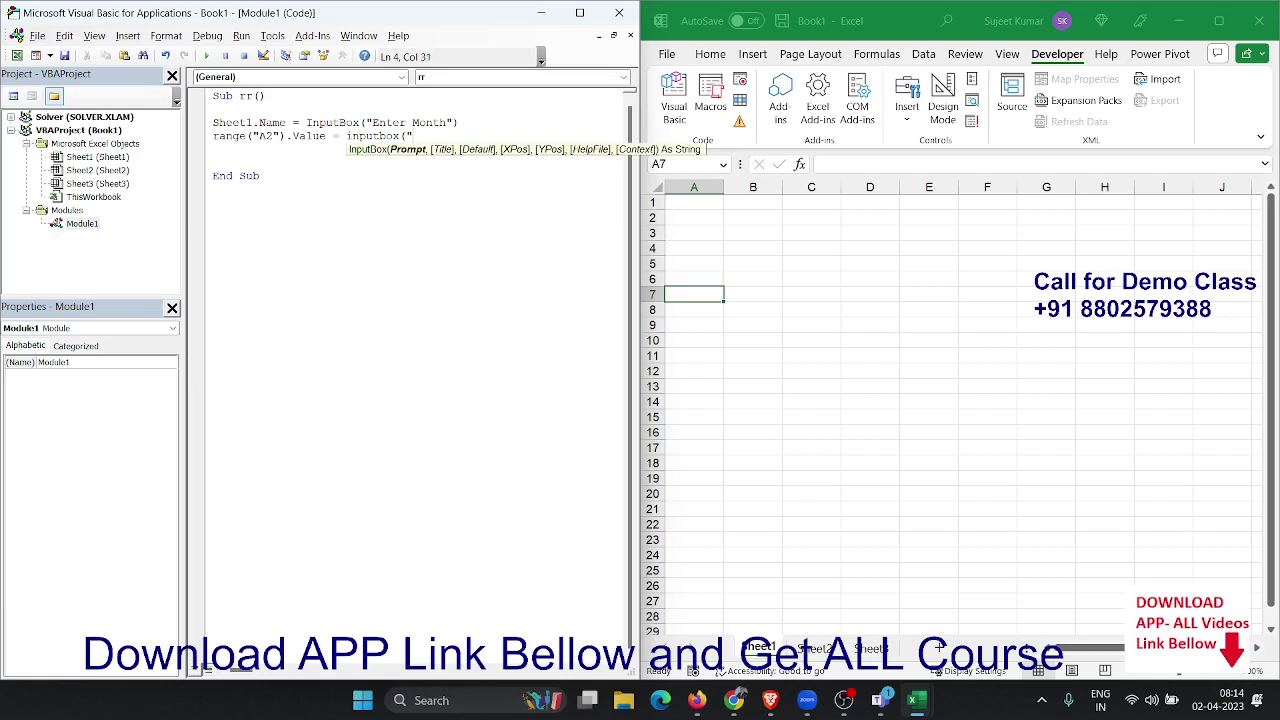
type("Enter ")
type("M")
type("onth")
type(")")
key("Return")
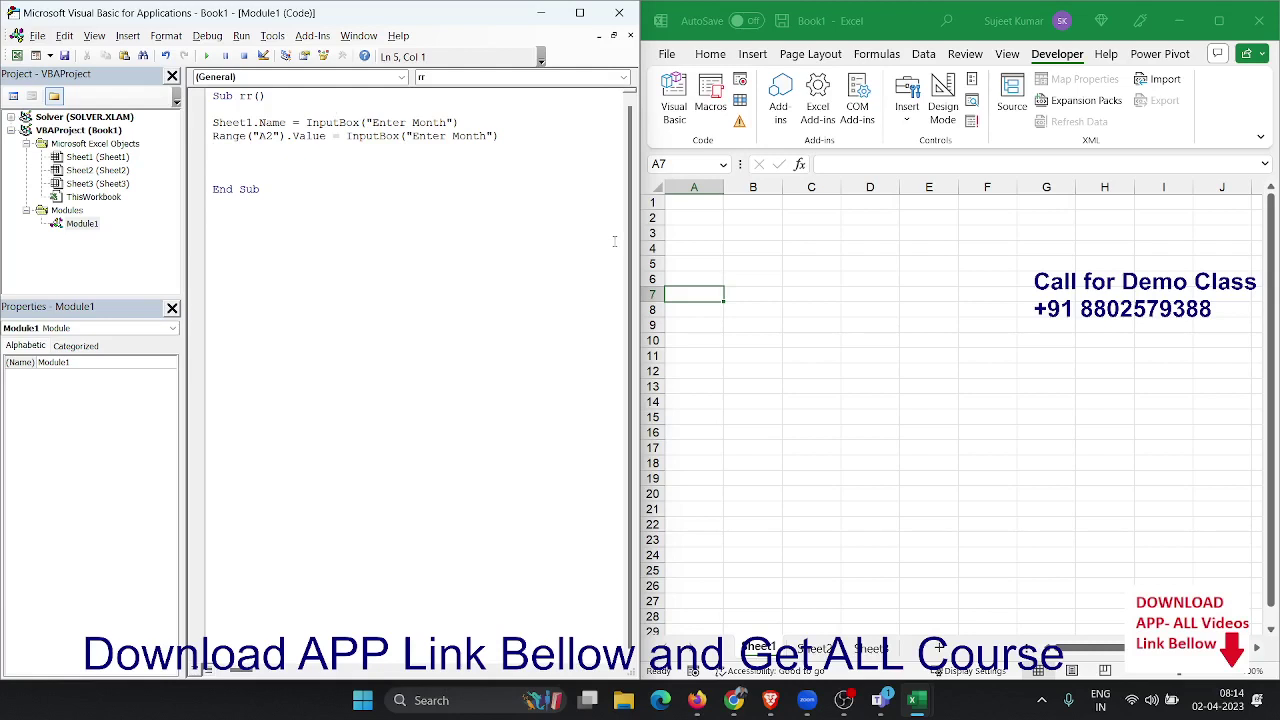
- Add Range("A7").Value = "Date" and a B7 line joining 1, the InputBox month and 2023
type("range")
type("(\"A")
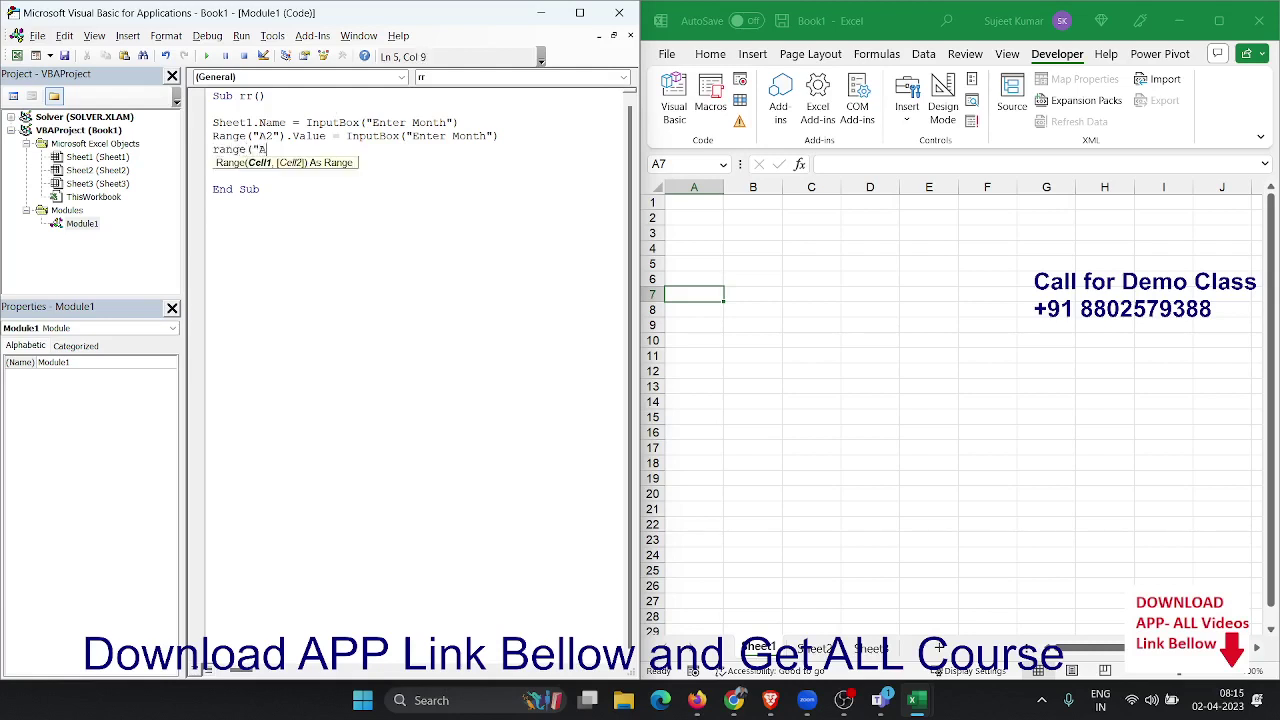
type("1")
key("BackSpace")
type("7\"")
type(").Value = ")
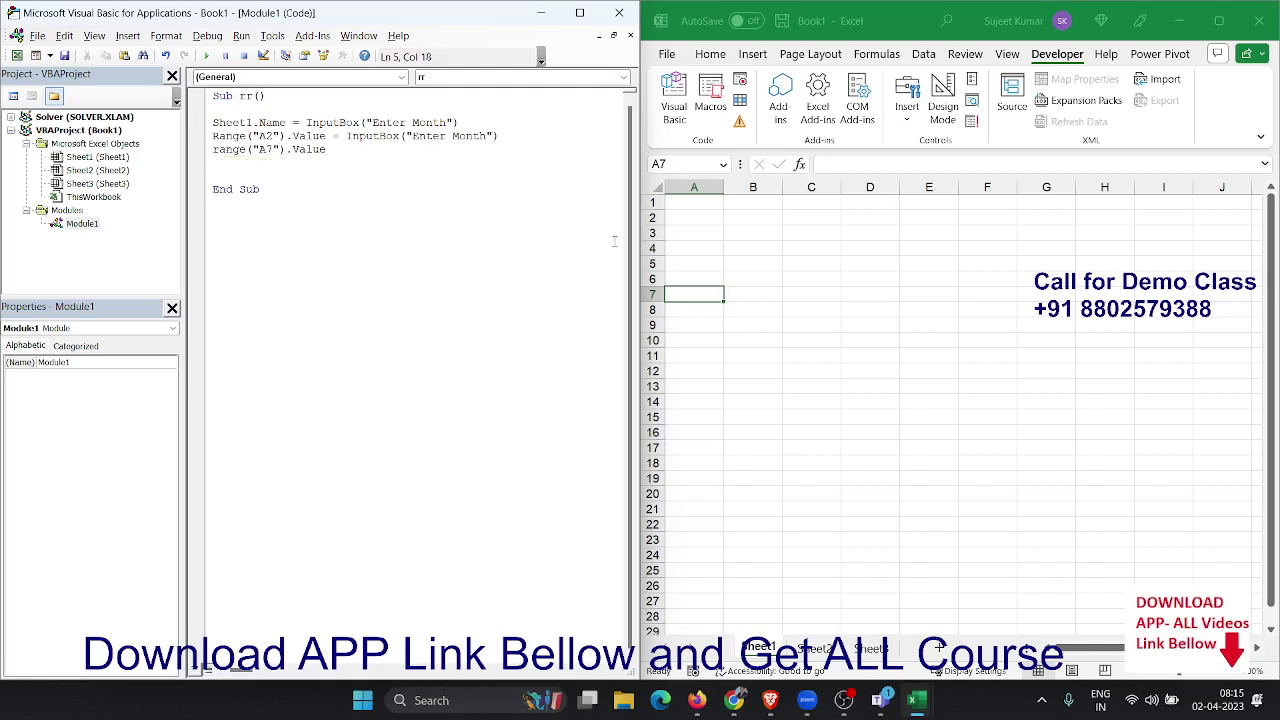
type("\"D")
type("ate\"")
key("Return")
type("range")
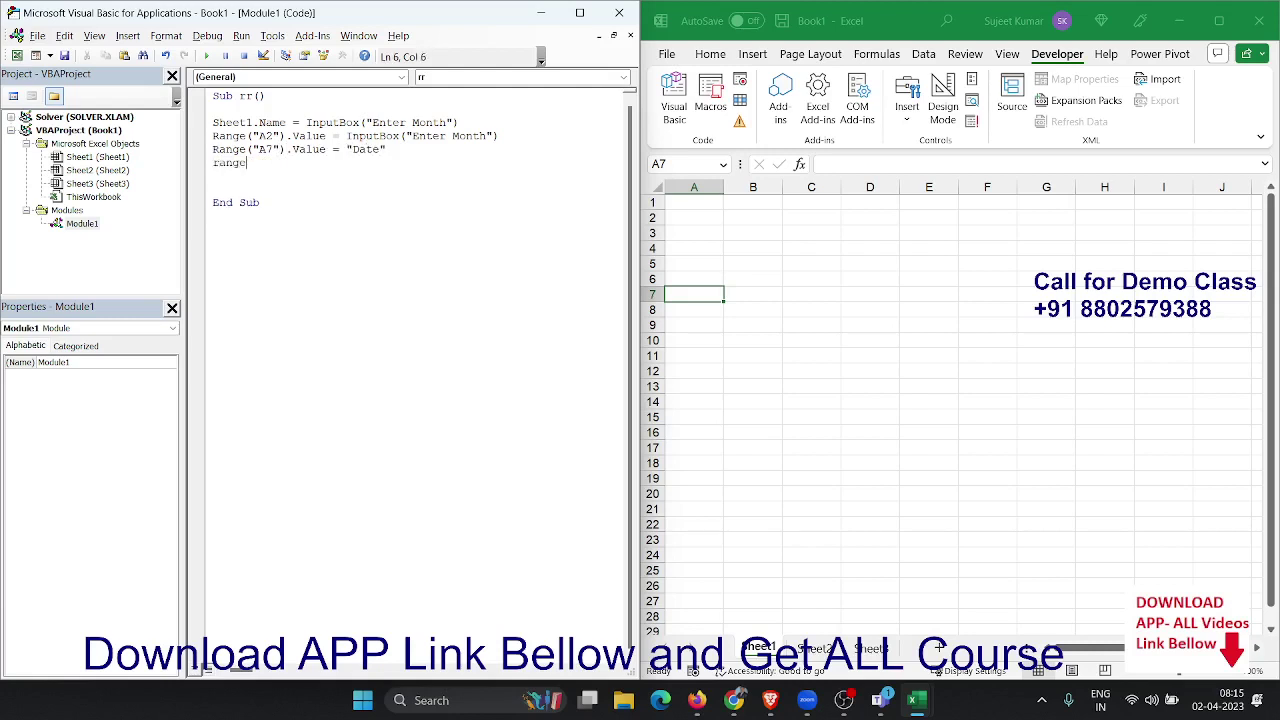
type("(\"2")
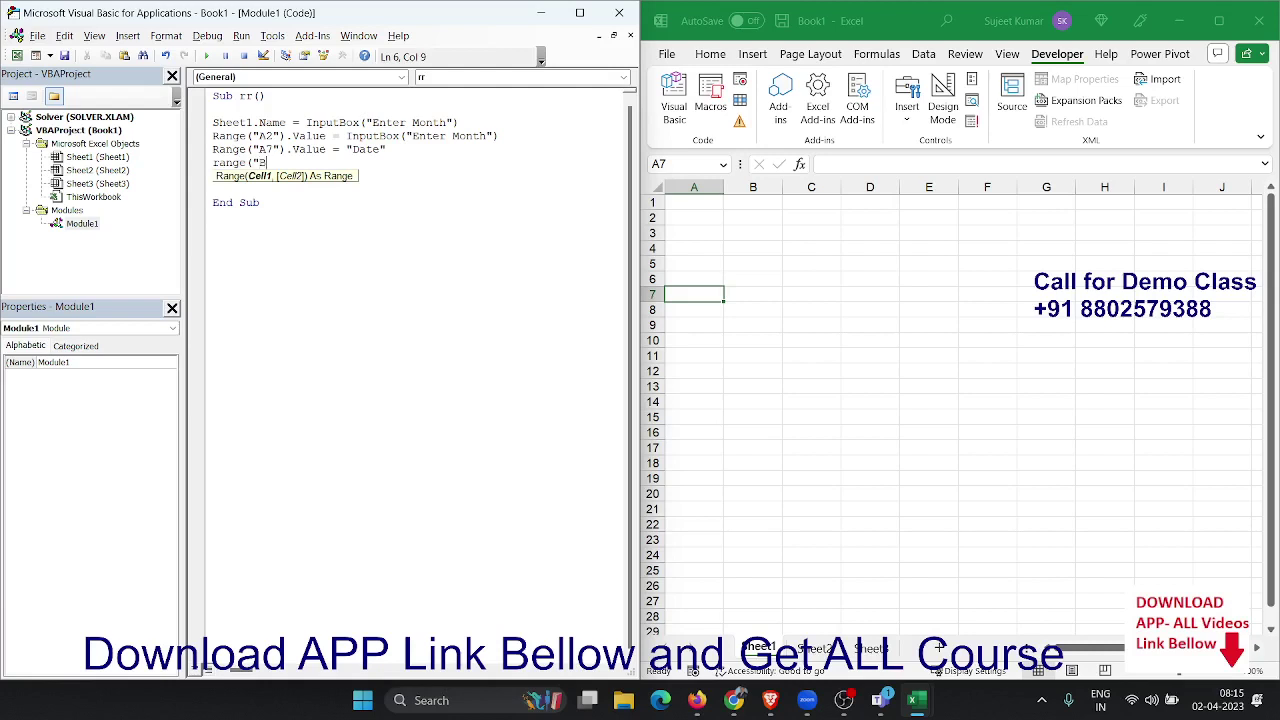
type("7\")")
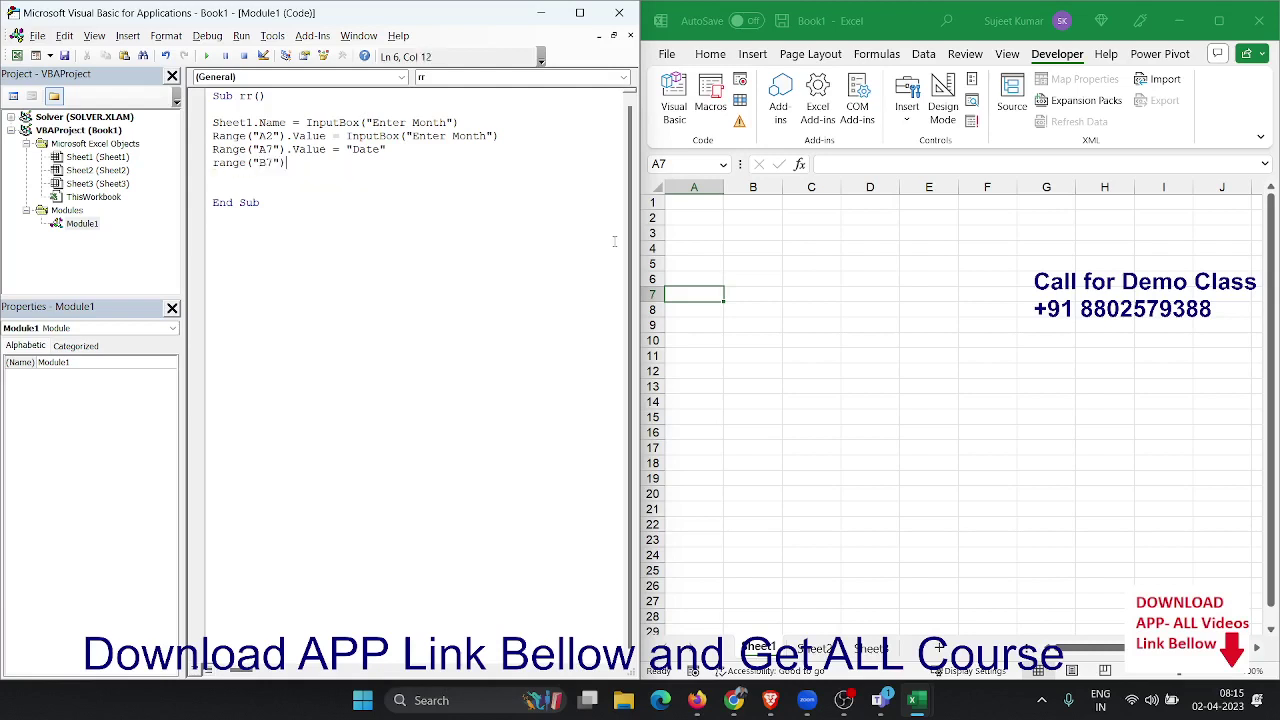
type(".Value ")
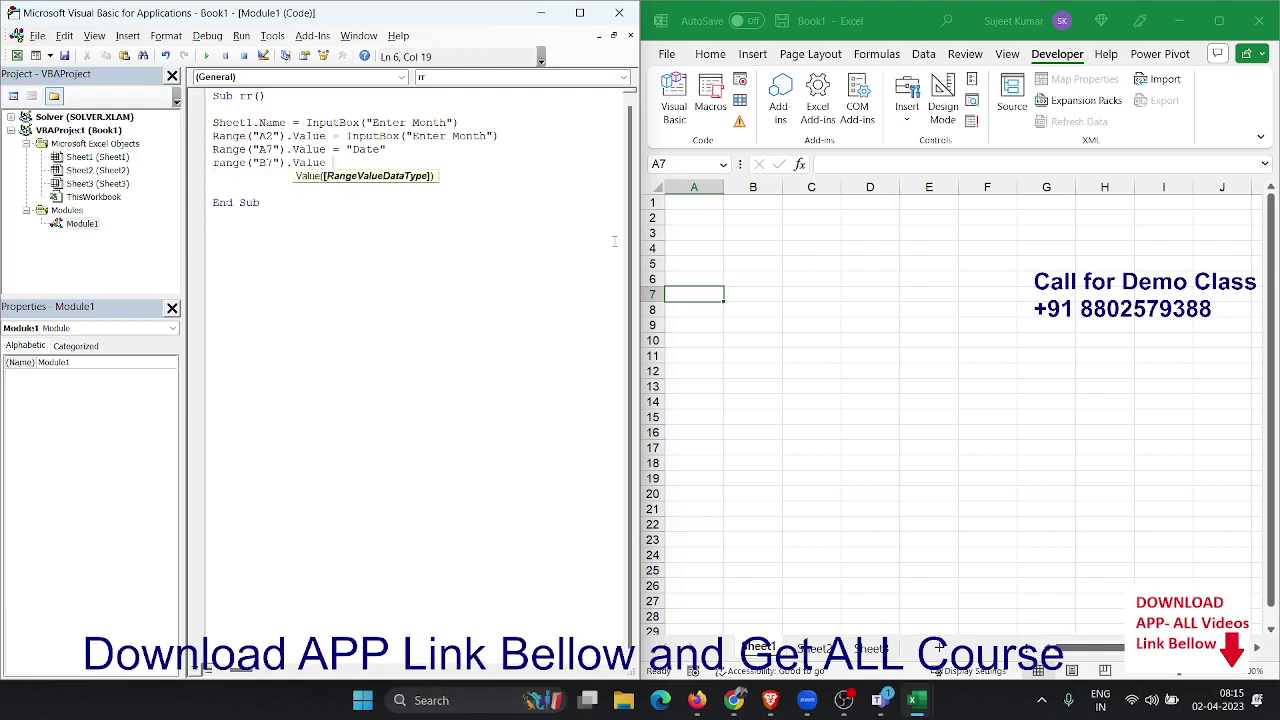
type("= ")
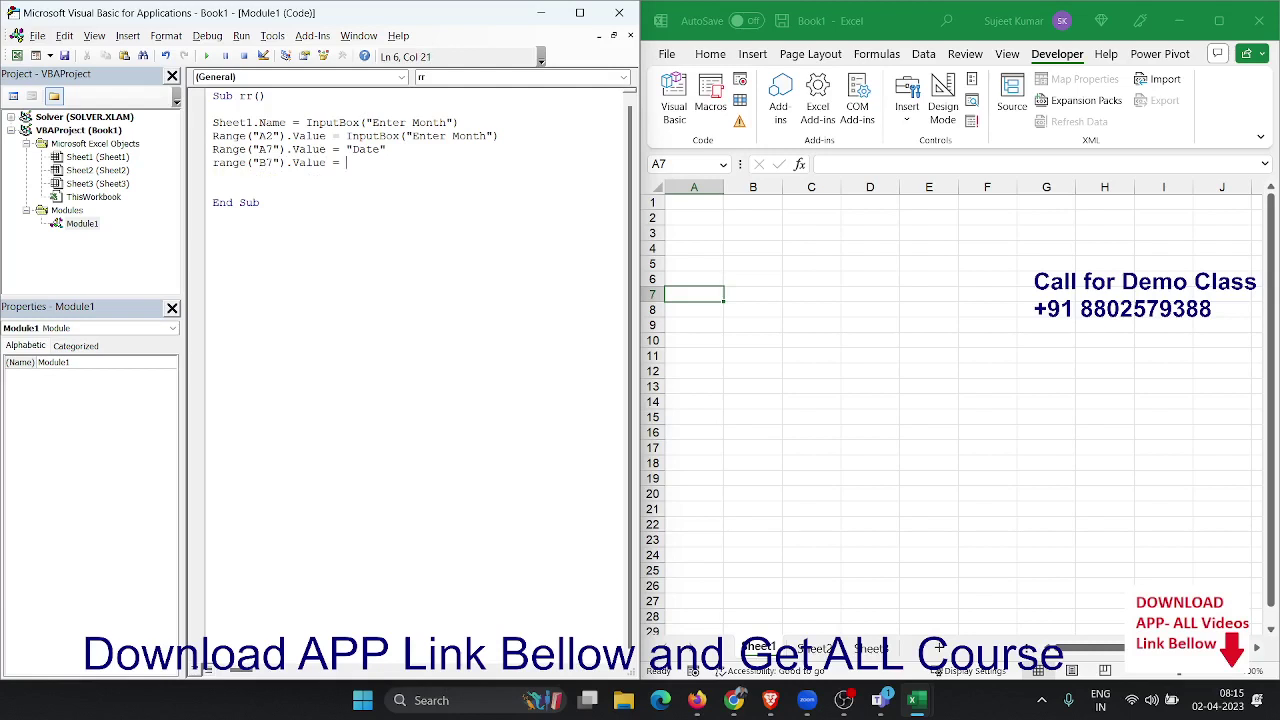
type("\"")
type("1 ")
type("\" &")
type("inpu")
type("tbo")
type("x")
type("(\"E")
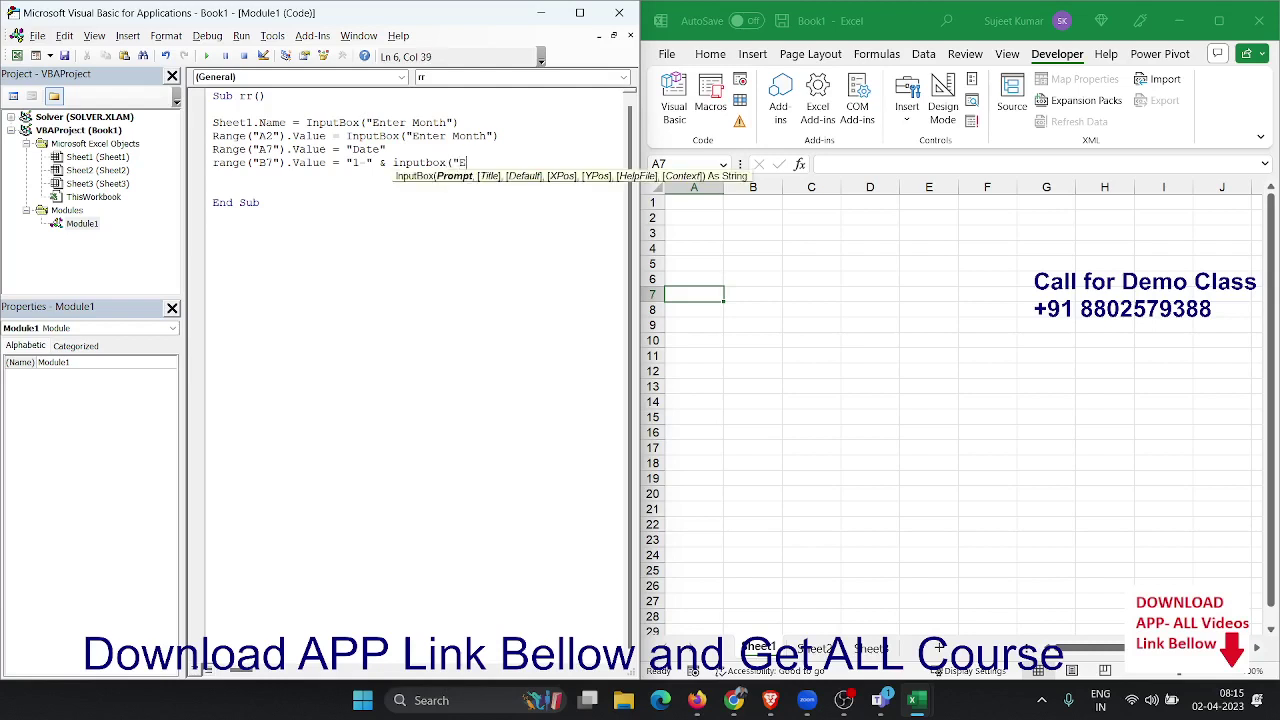
type("nterM")
type("onth\"")
type(")")
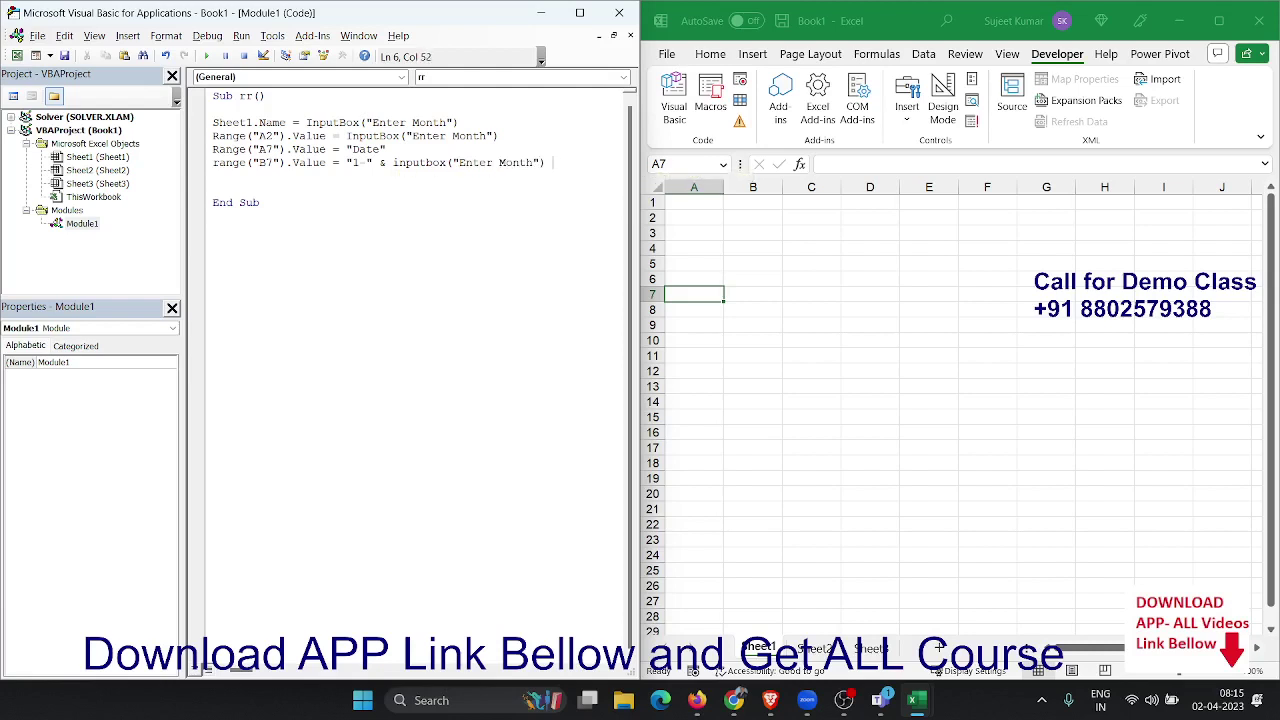
type("&\"-")
type("2023")
type("\"")
key("Return")
- Run rr, answer JAN at all three Enter Month prompts, then select B7 showing 01-Jan-23
left_click(208, 57)
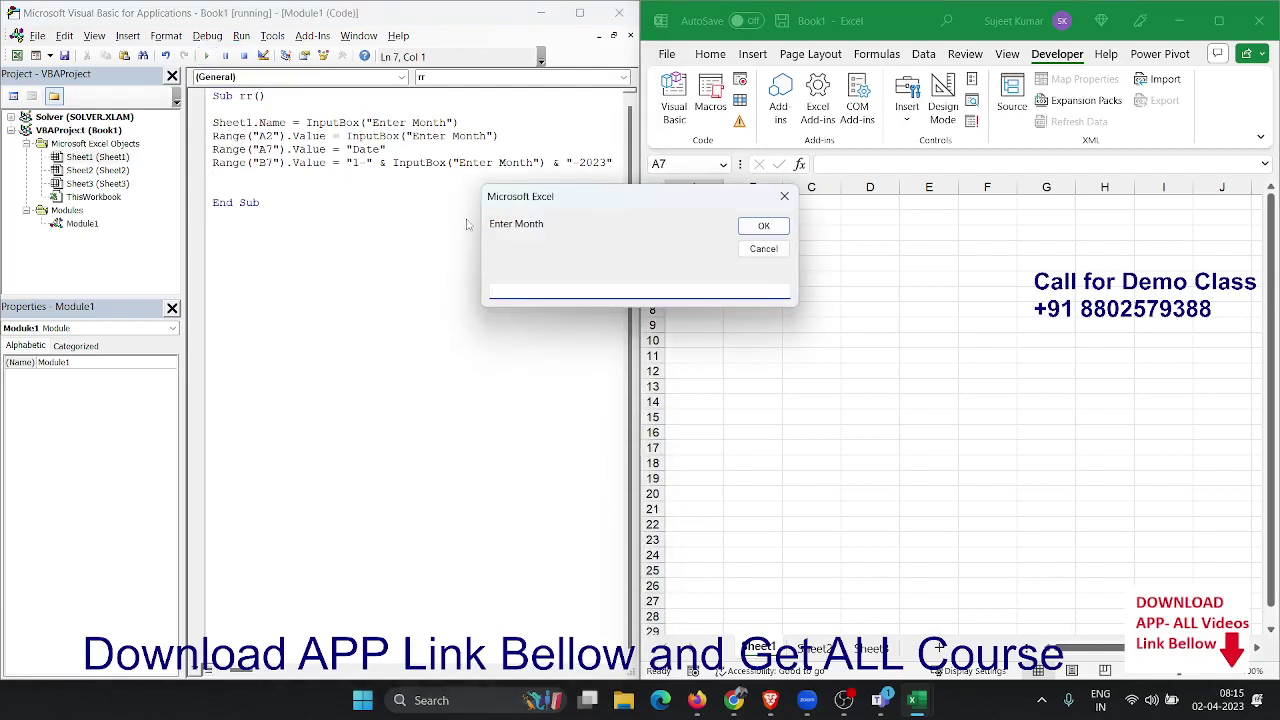
type("JA")
type("N")
left_click(763, 228)
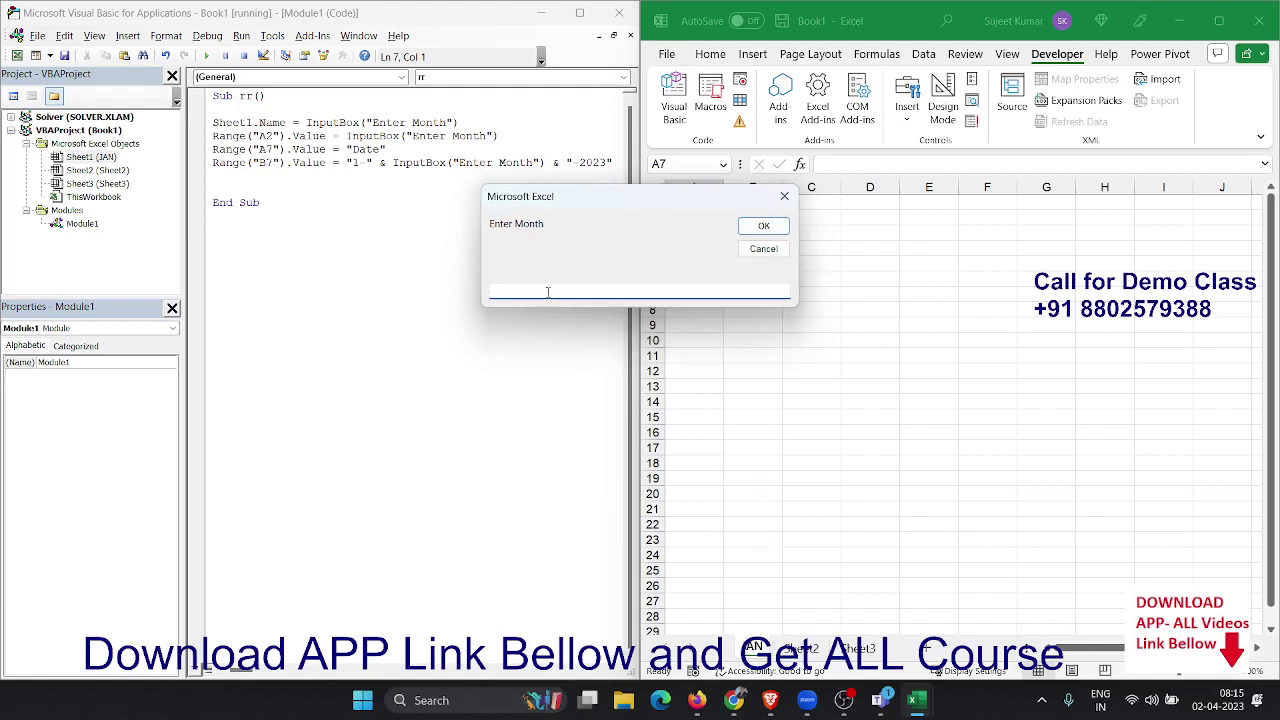
type("JAN")
left_click(763, 226)
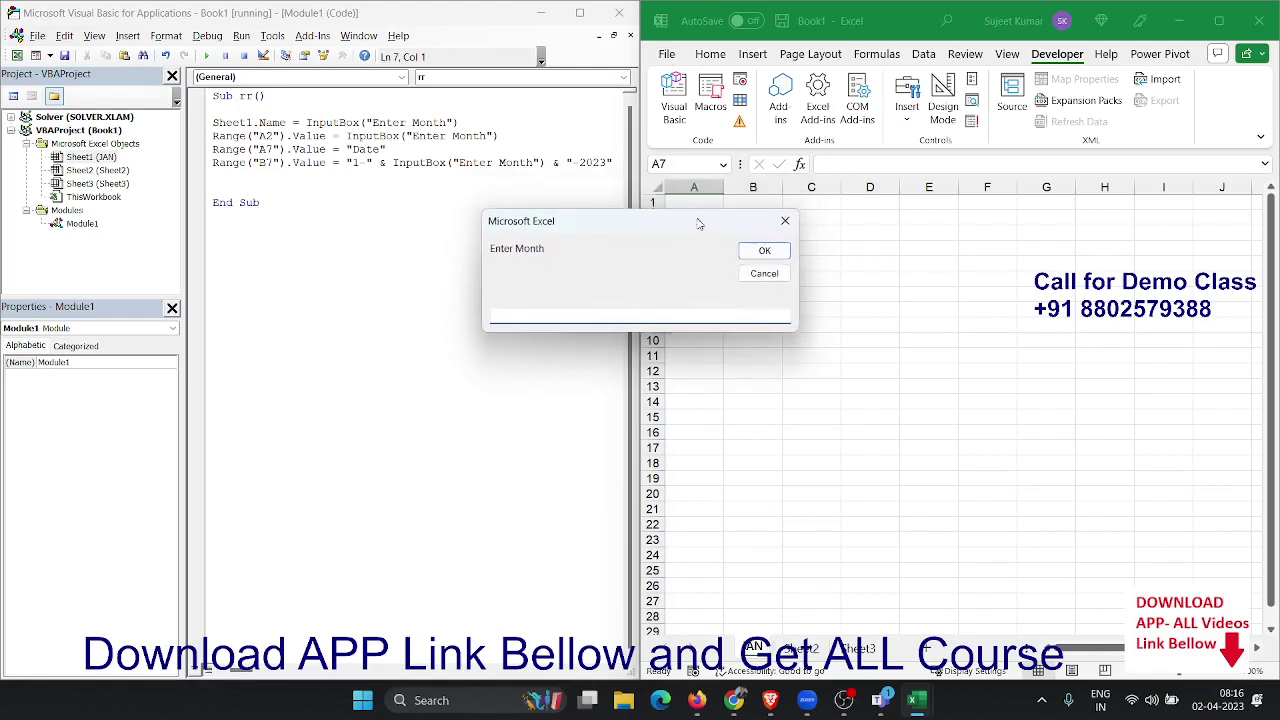
left_click_drag(699, 224, 694, 296)
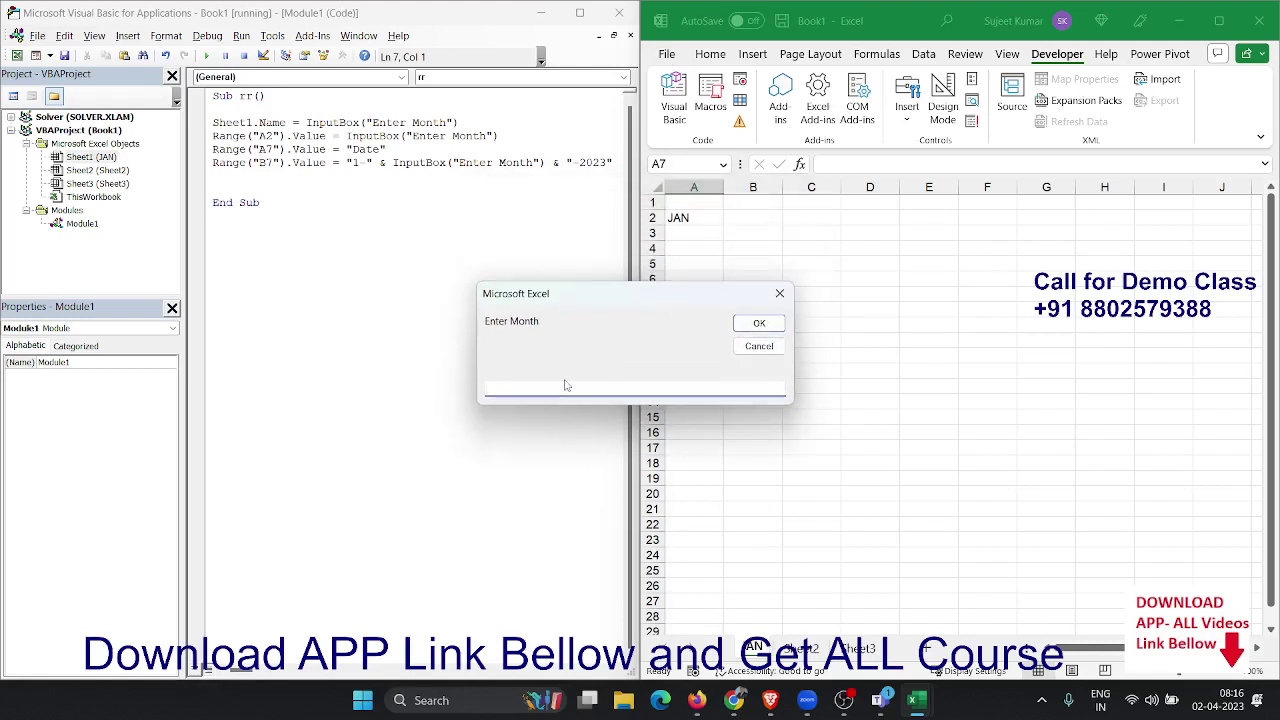
type("JA")
type("N")
left_click(752, 325)
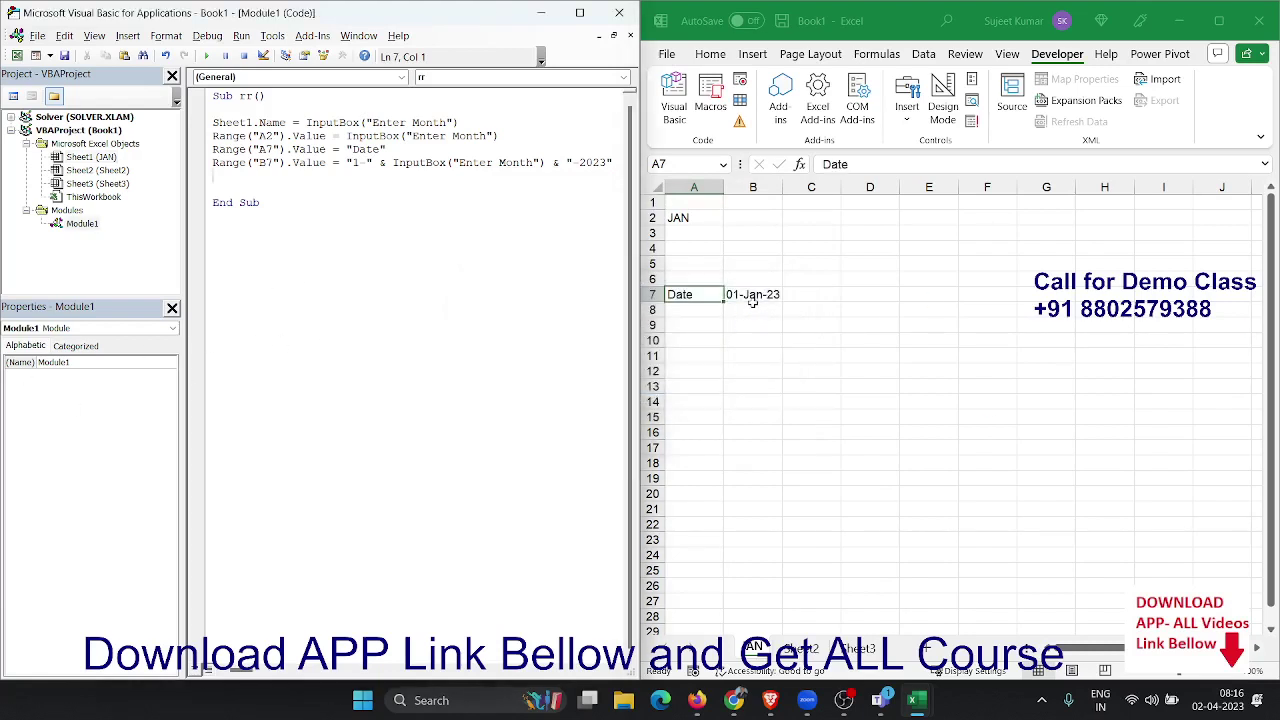
left_click(752, 300)
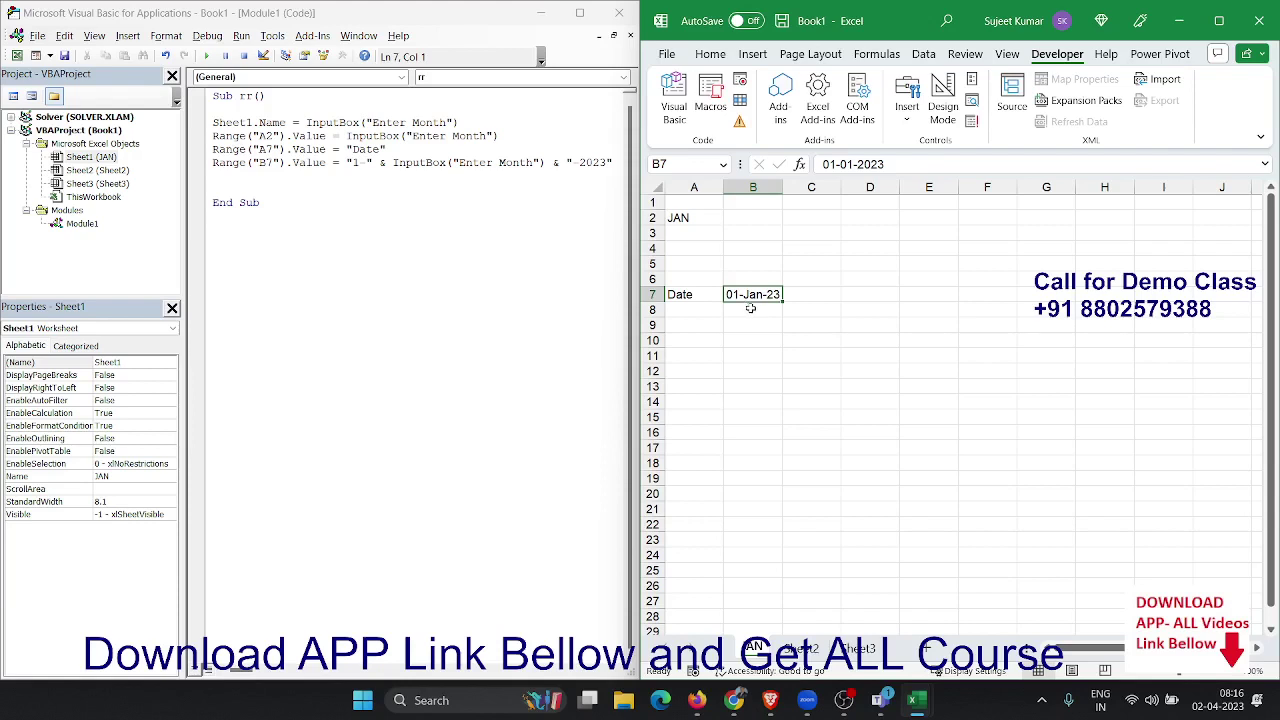
- Declare Dim m As String and add m = InputBox("Enter Month") at the top of rr
left_click(300, 109)
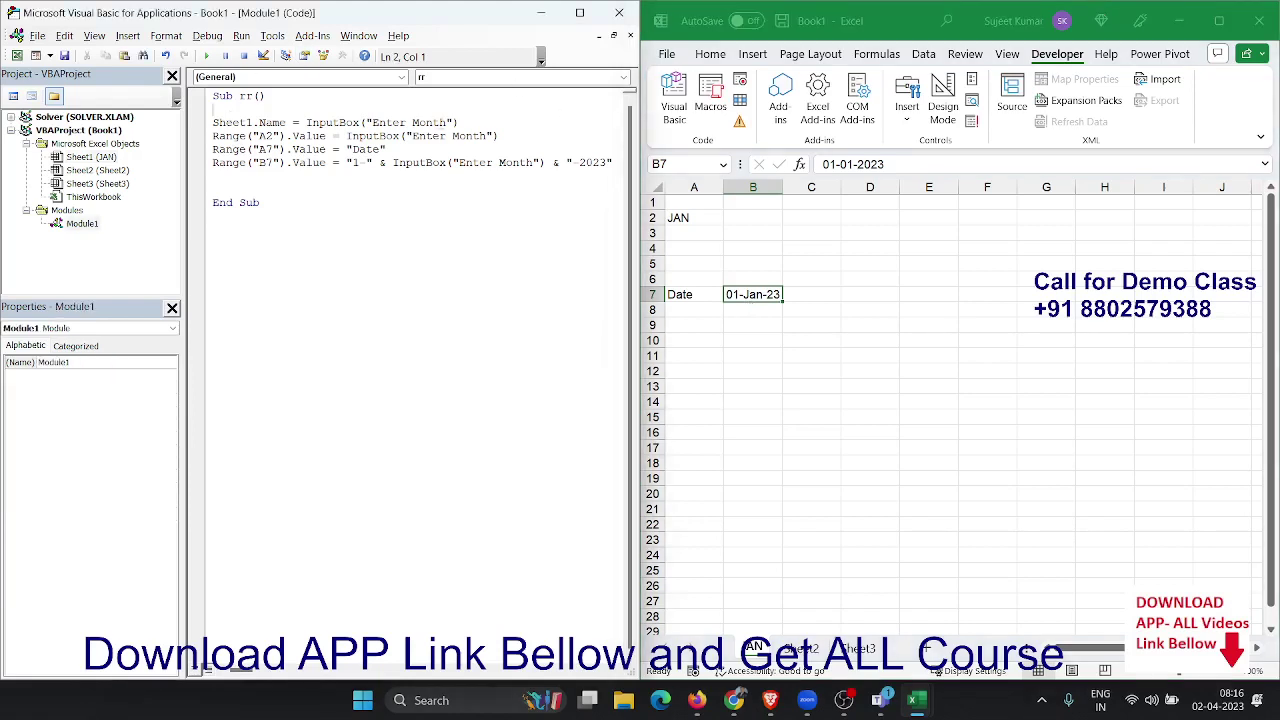
key("Return")
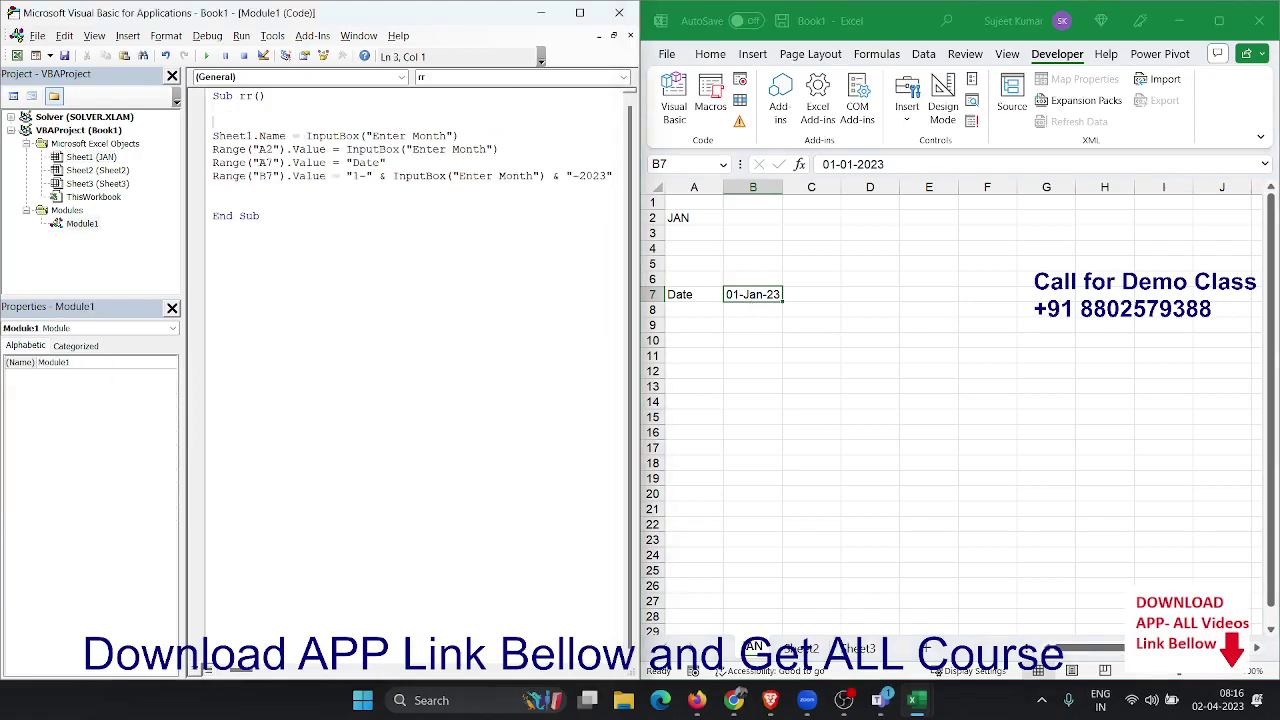
key("shift+Down")
key("shift+Down")
key("shift+Down")
key("shift+Down")
key("shift+Down")
key("shift+Down")
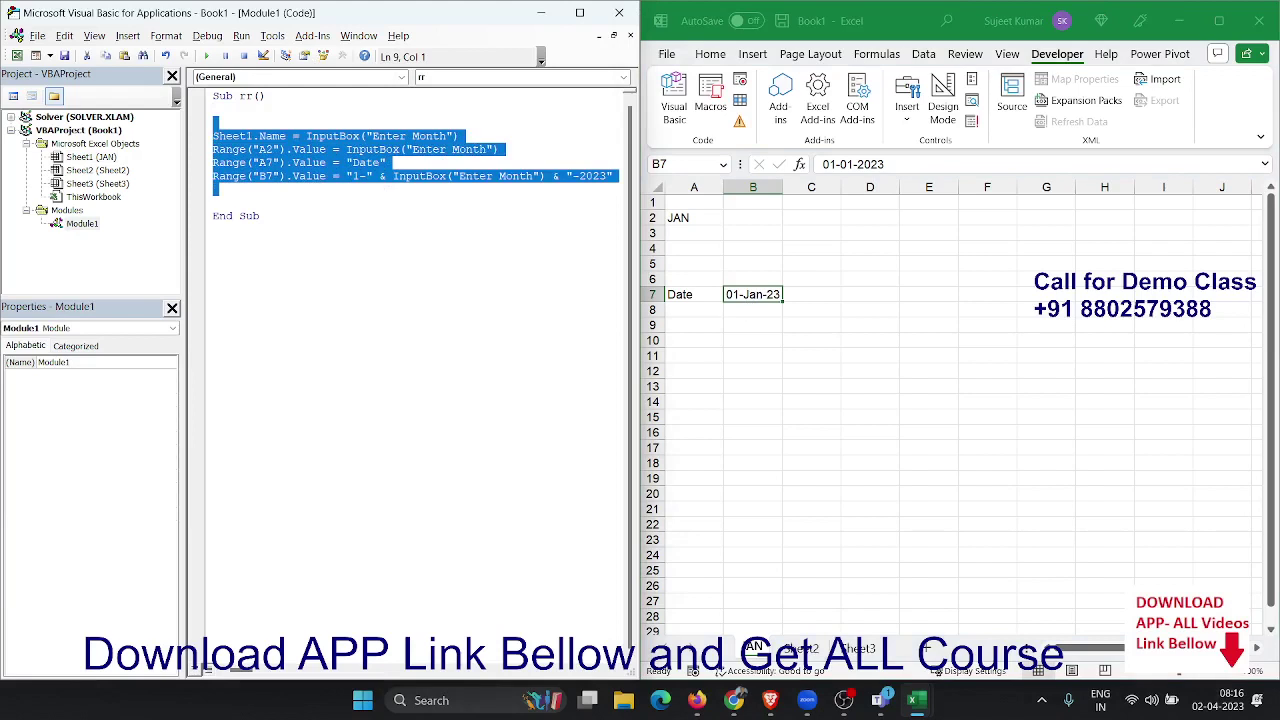
left_click(214, 109)
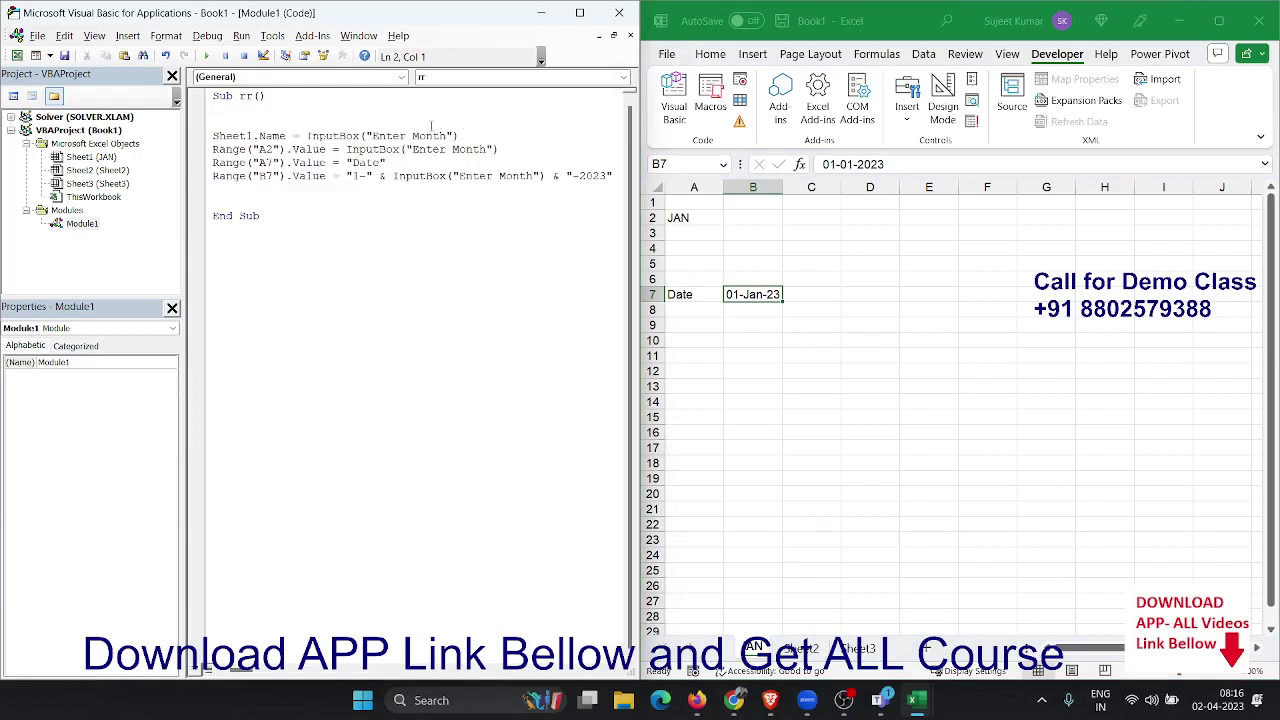
type("dim ")
type("m as s")
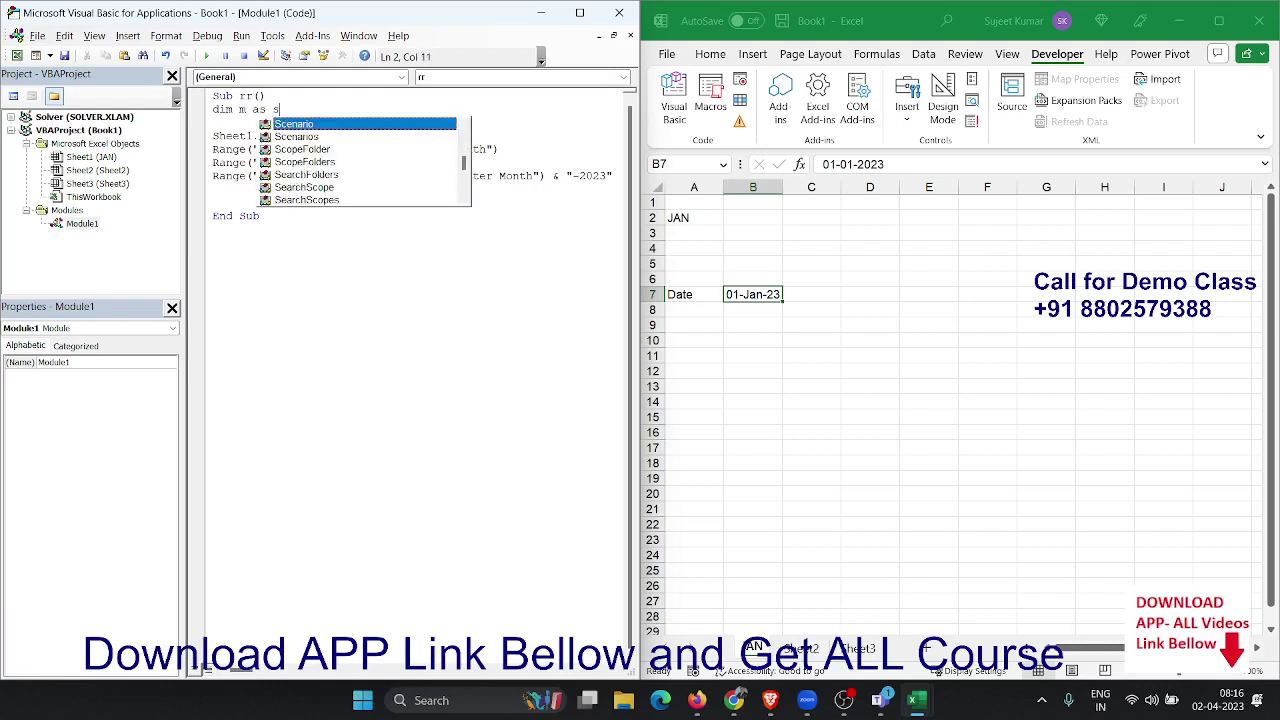
type("tring")
key("Return")
key("Return")
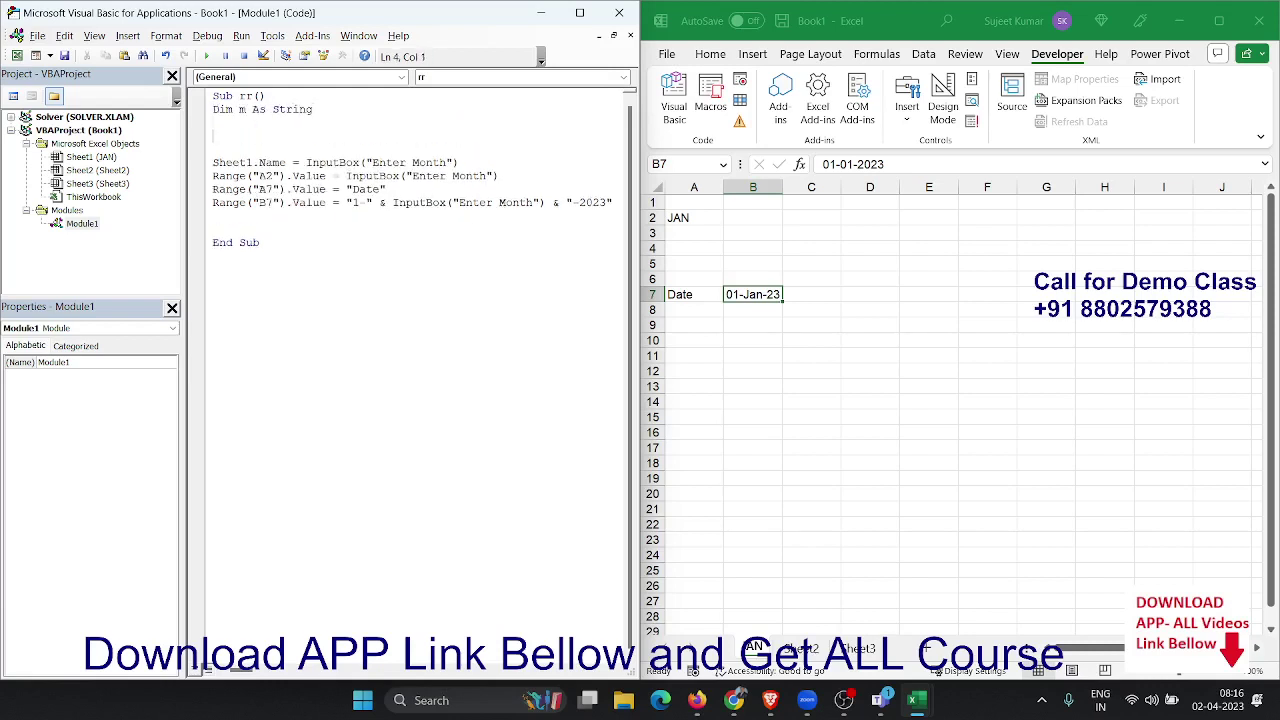
left_click_drag(459, 162, 305, 162)
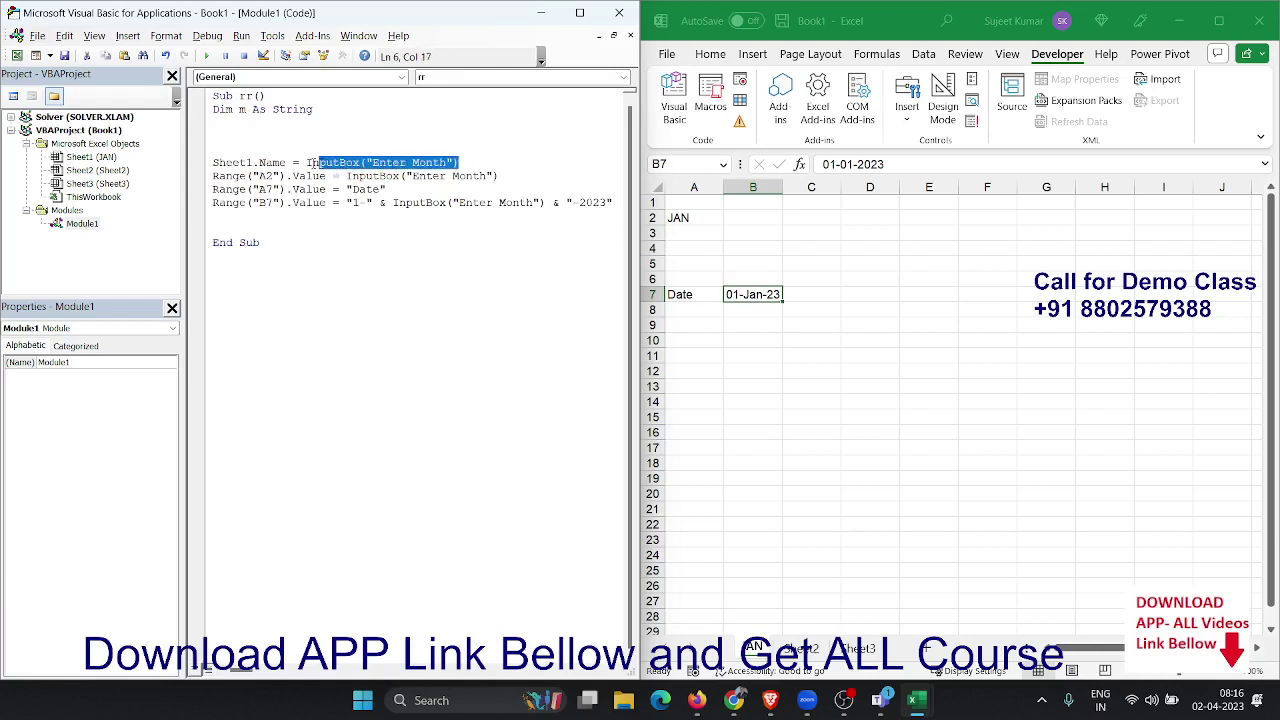
left_click(258, 134)
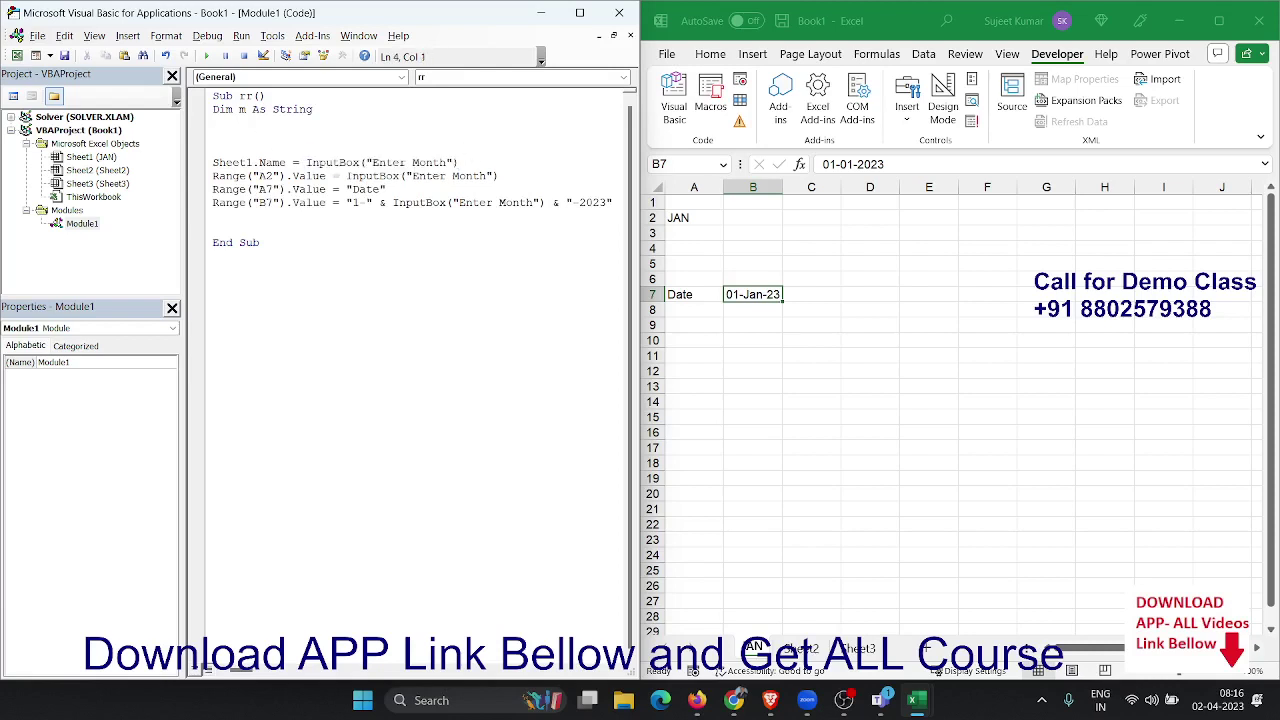
type("m=")
type("InputBox(\"Enter Month\")")
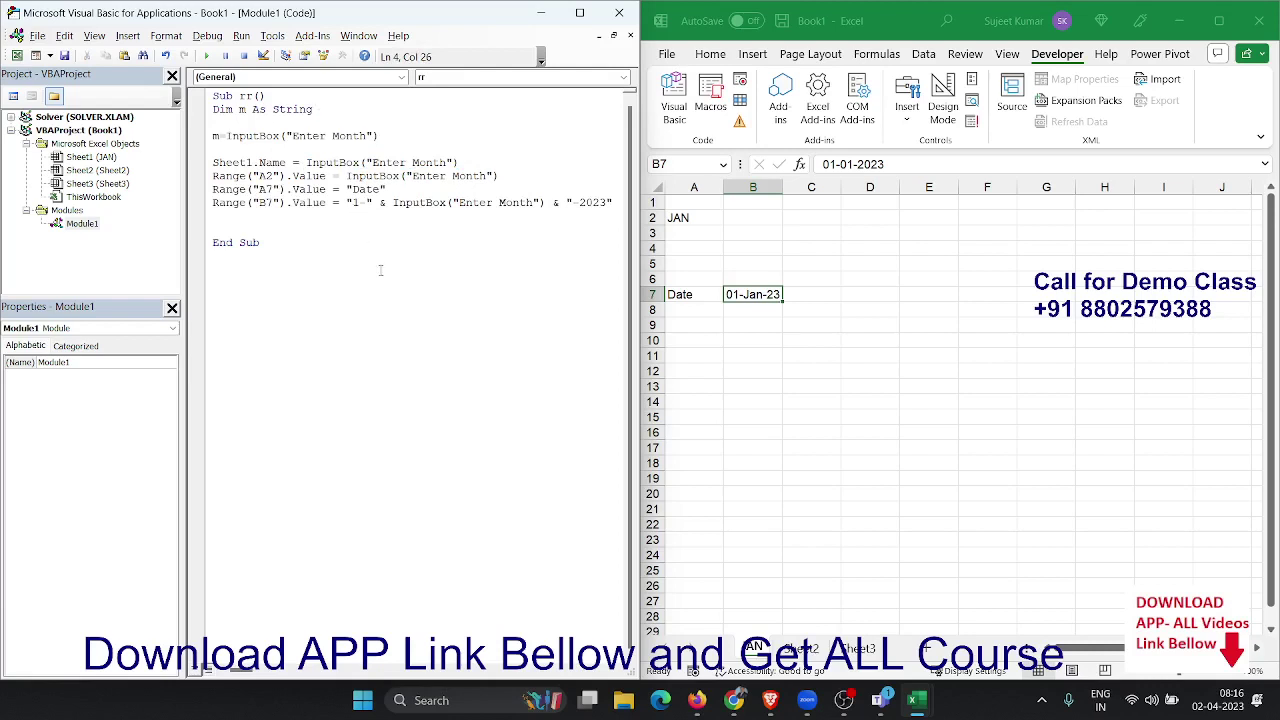
left_click(380, 270)
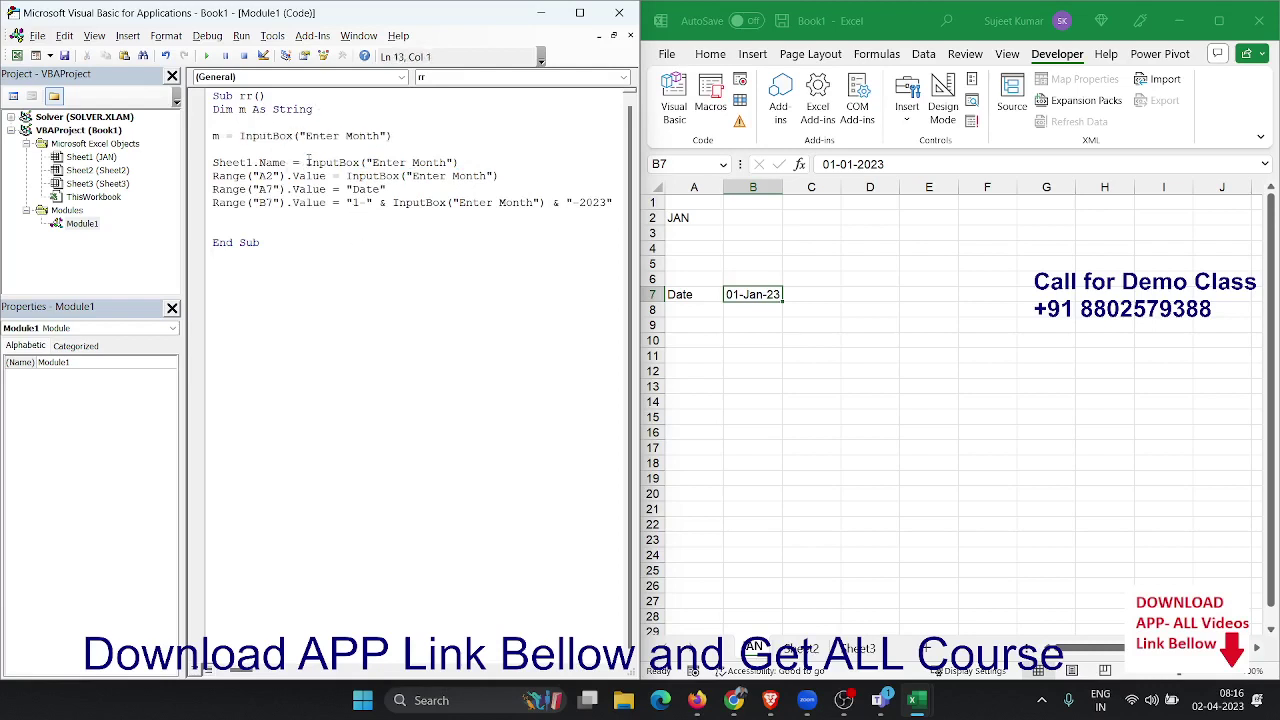
- Replace the InputBox calls in the sheet-name, A2 and B7 lines with m
left_click_drag(306, 162, 460, 162)
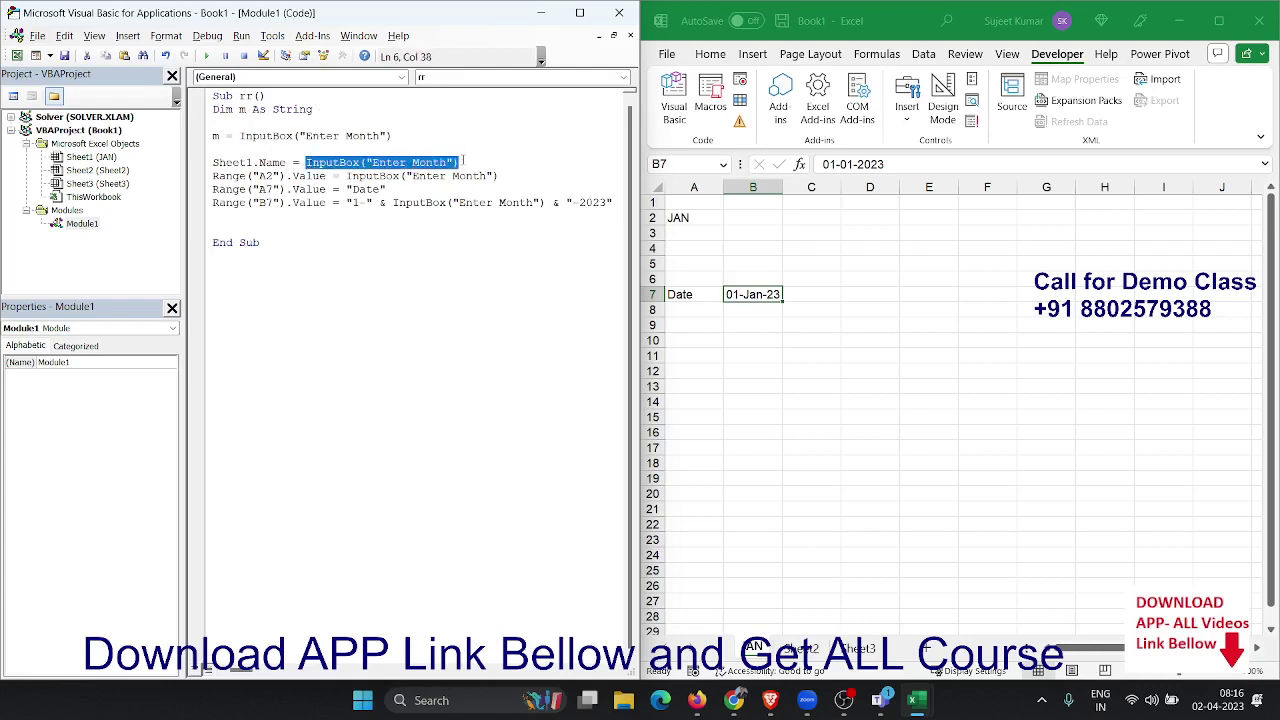
type("m")
left_click(447, 295)
left_click_drag(347, 176, 502, 178)
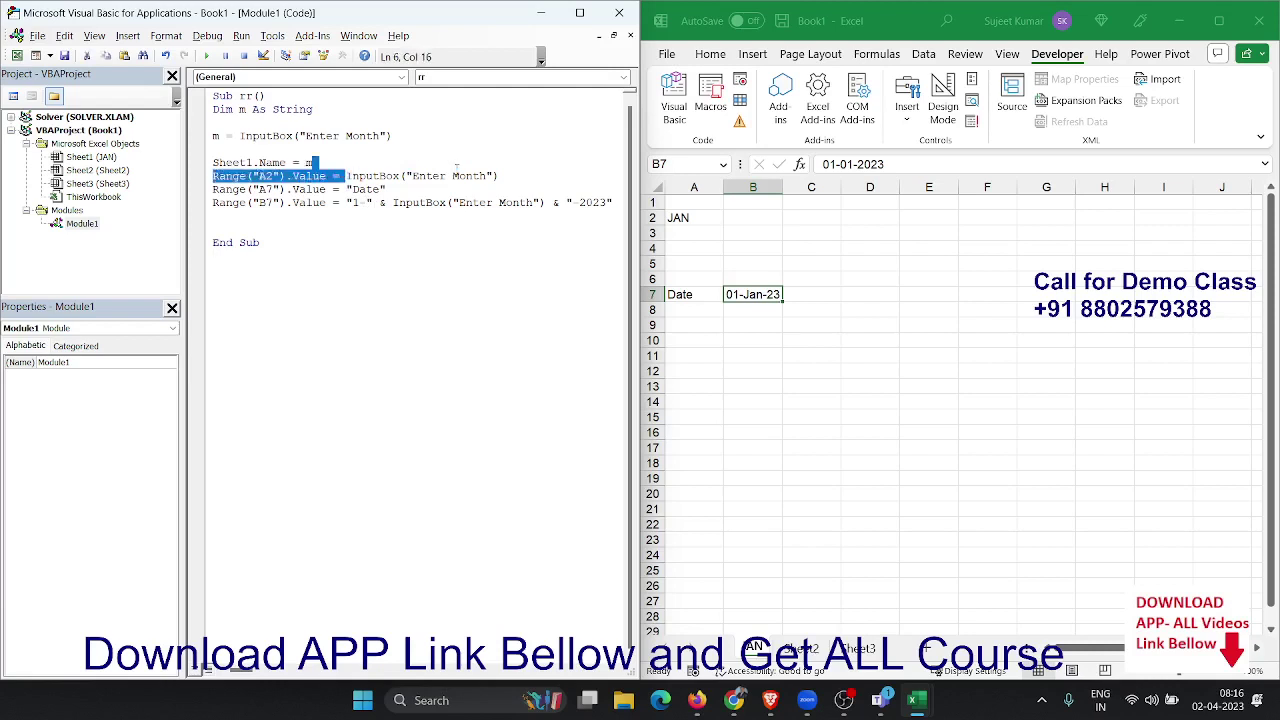
type("m")
left_click(471, 271)
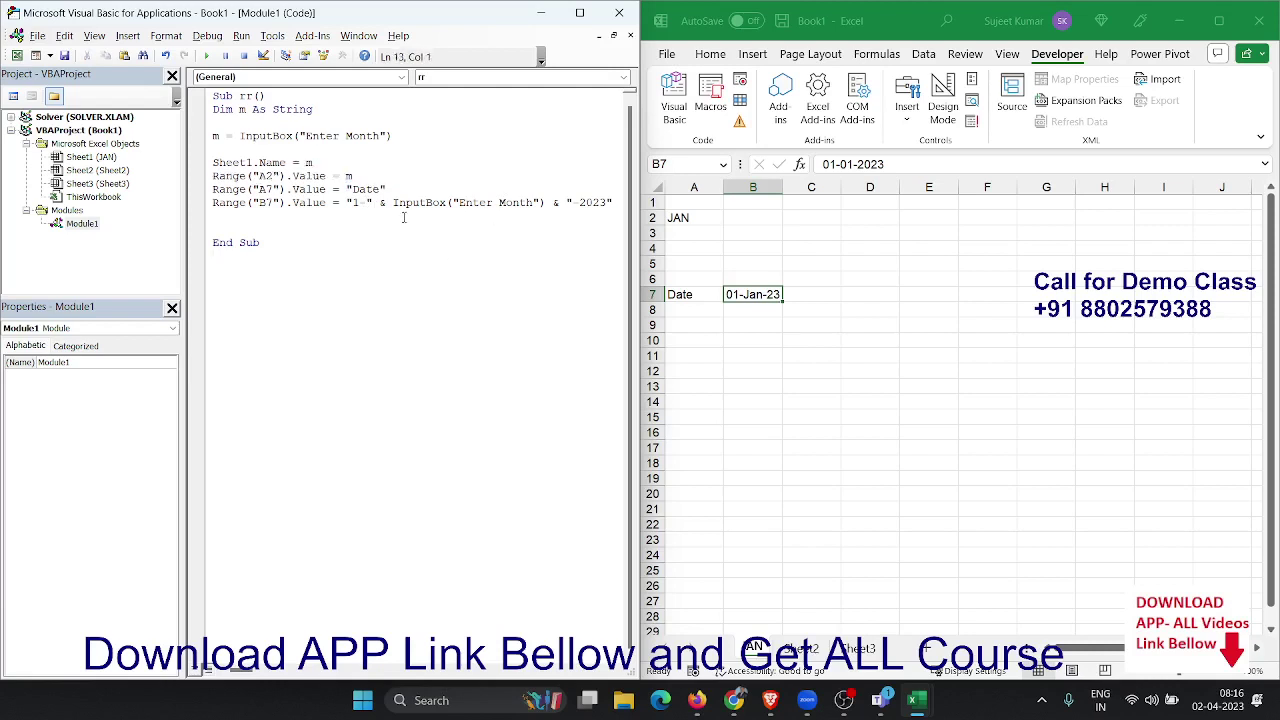
left_click_drag(393, 203, 520, 196)
left_click_drag(393, 203, 546, 203)
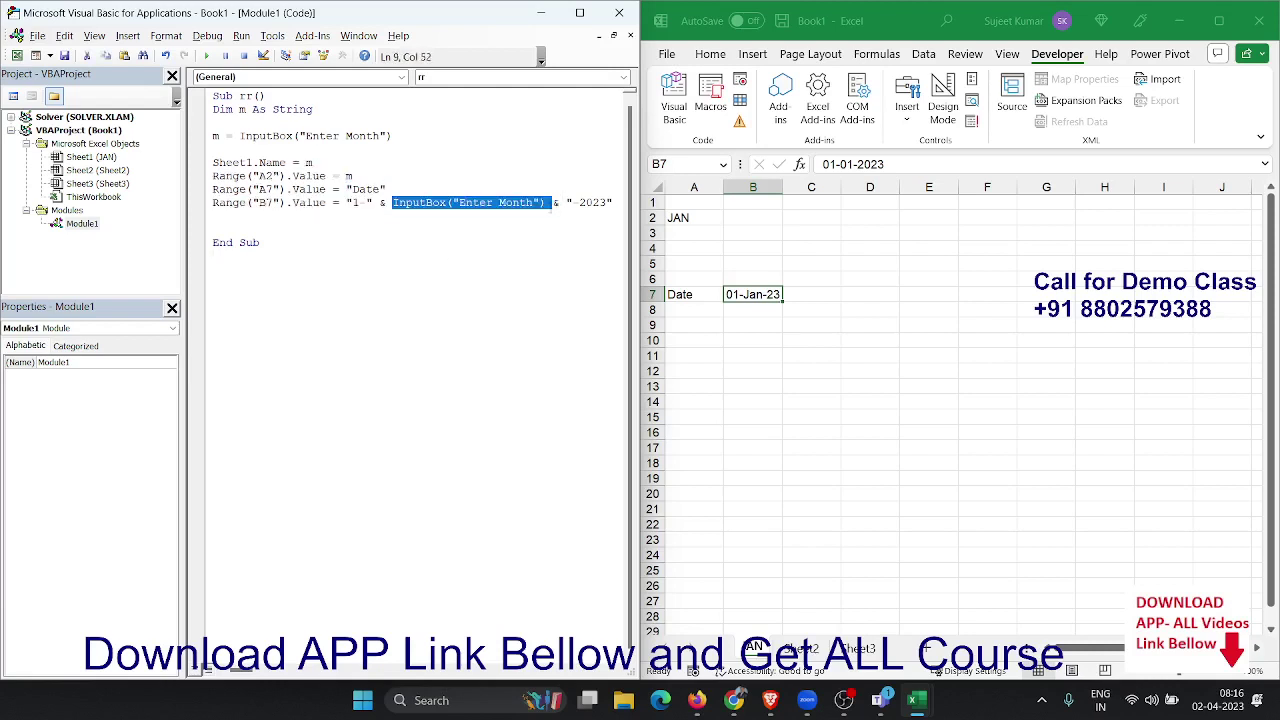
type("m")
left_click(504, 272)
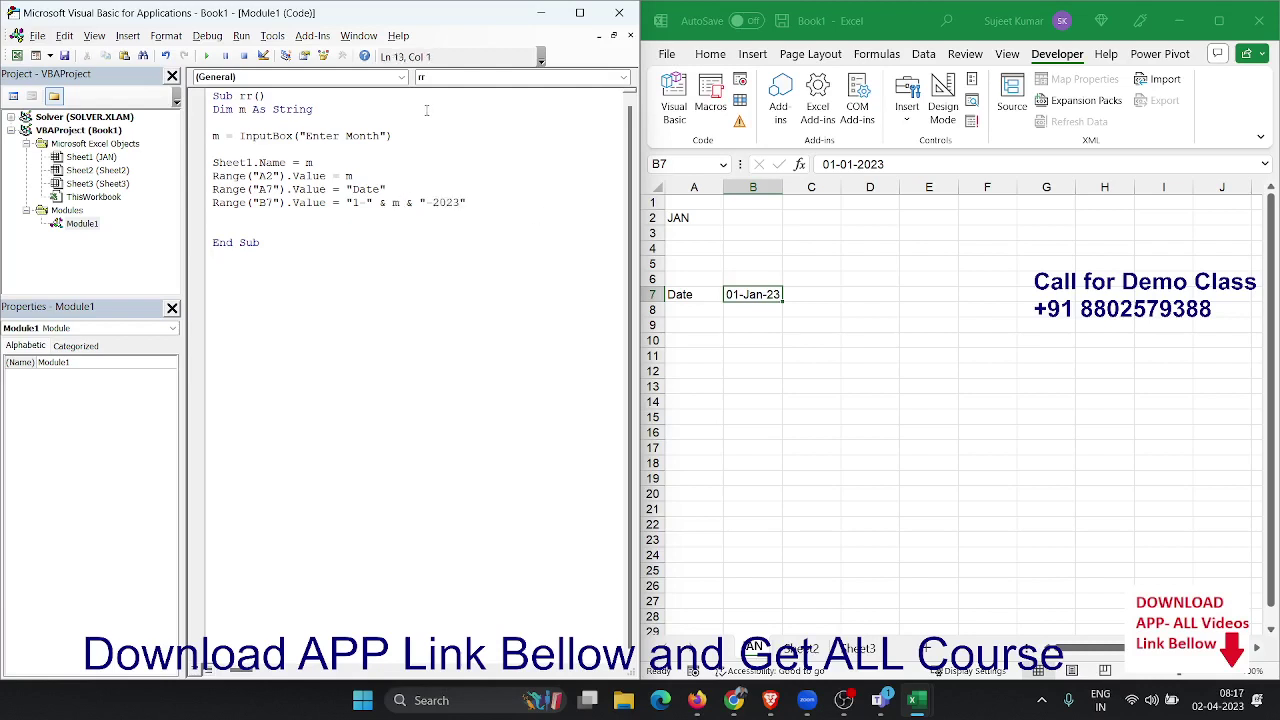
left_click(426, 110)
- Clear the old output values from the column A to C block on the sheet
left_click_drag(937, 390, 716, 207)
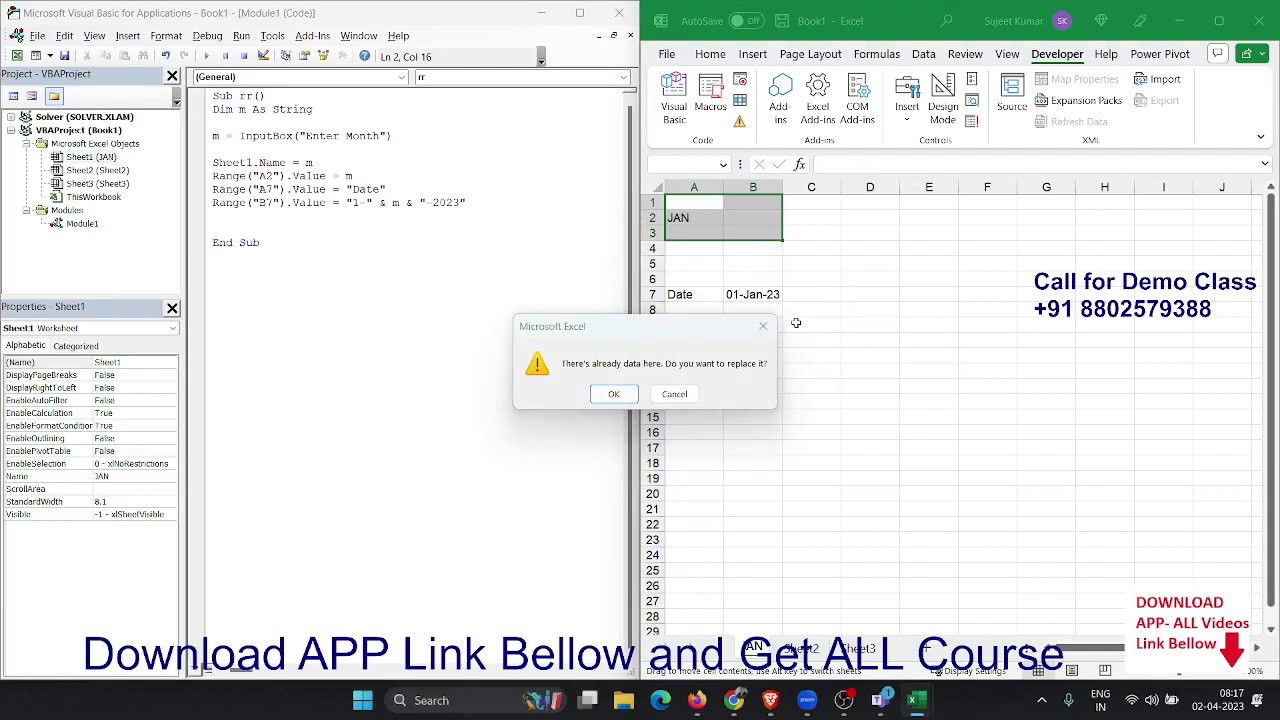
key("Escape")
mouse_move(796, 322)
left_mouse_down()
mouse_move(716, 265)
mouse_move(668, 204)
left_mouse_up()
key("Delete")
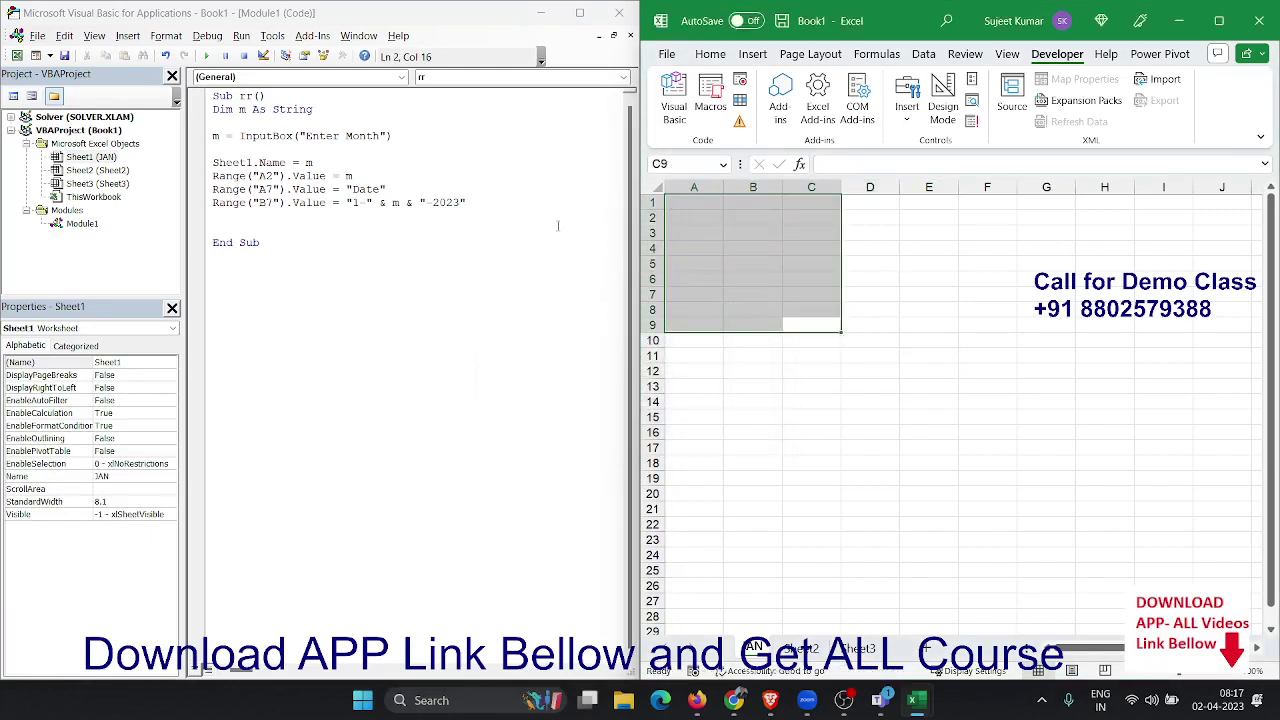
- Rerun the macro with JAN as the month, refilling A2, A7 and B7
left_click(207, 56)
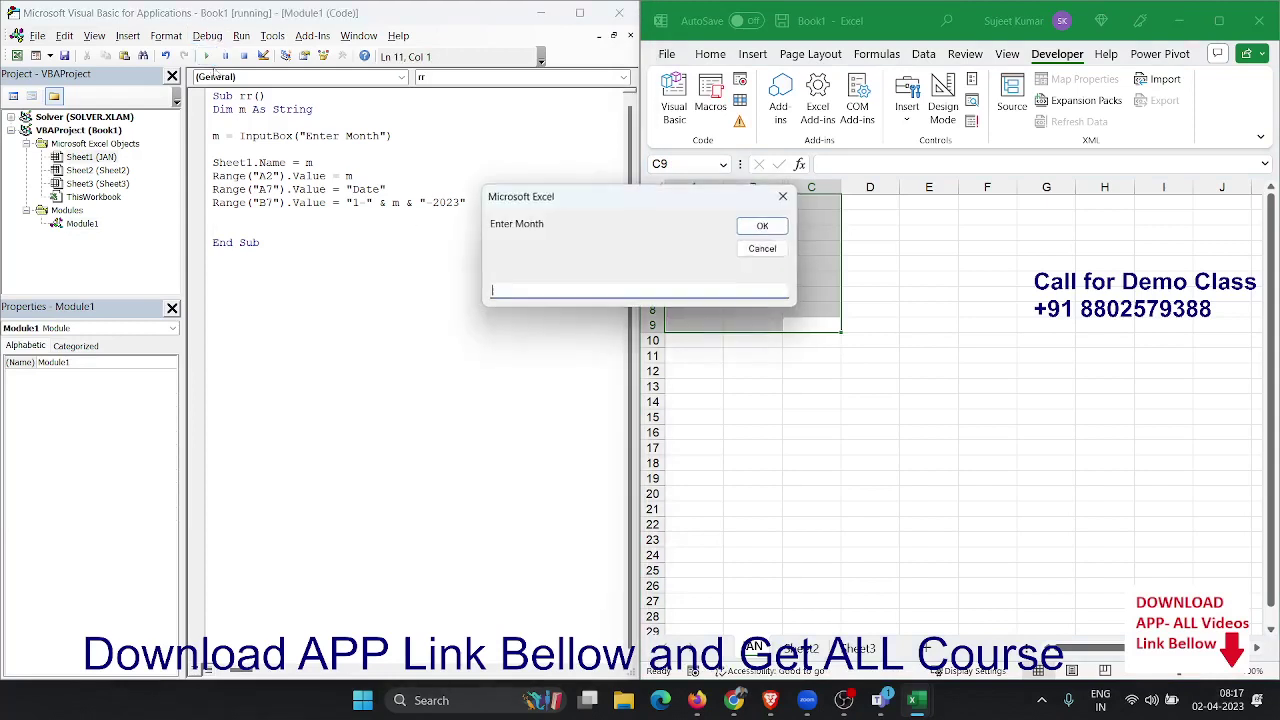
type("JAN")
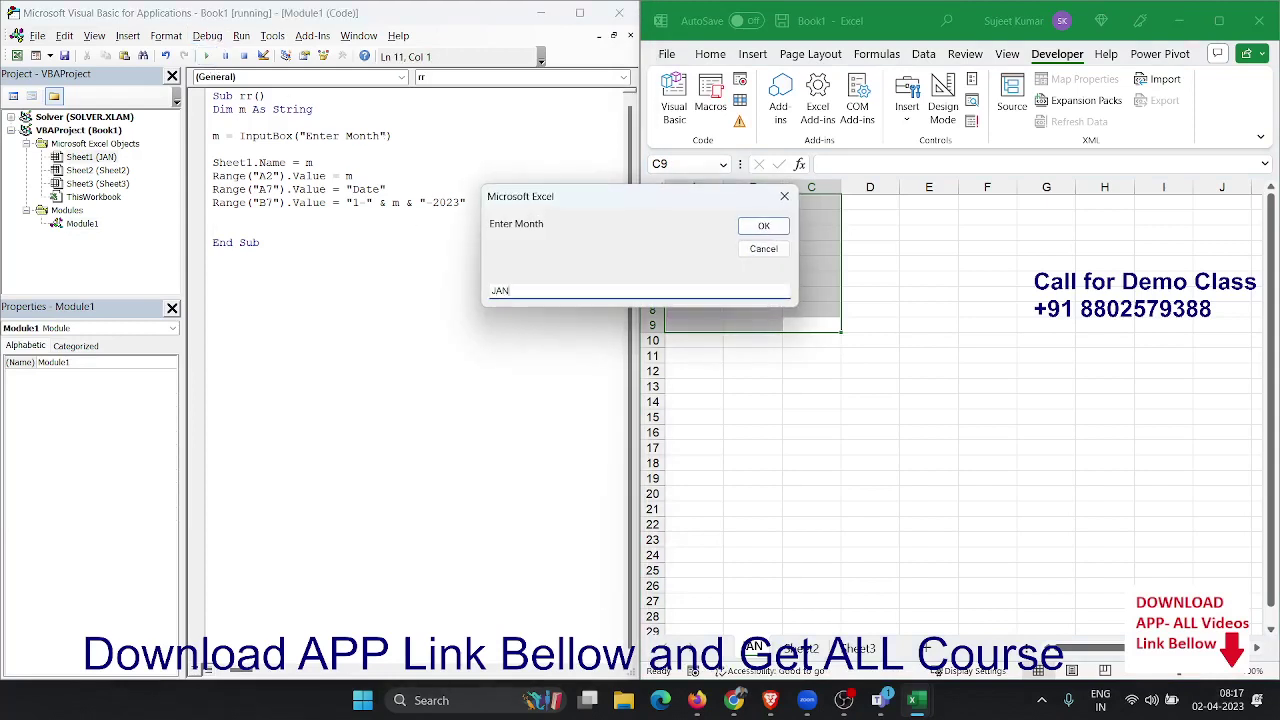
left_click(764, 226)
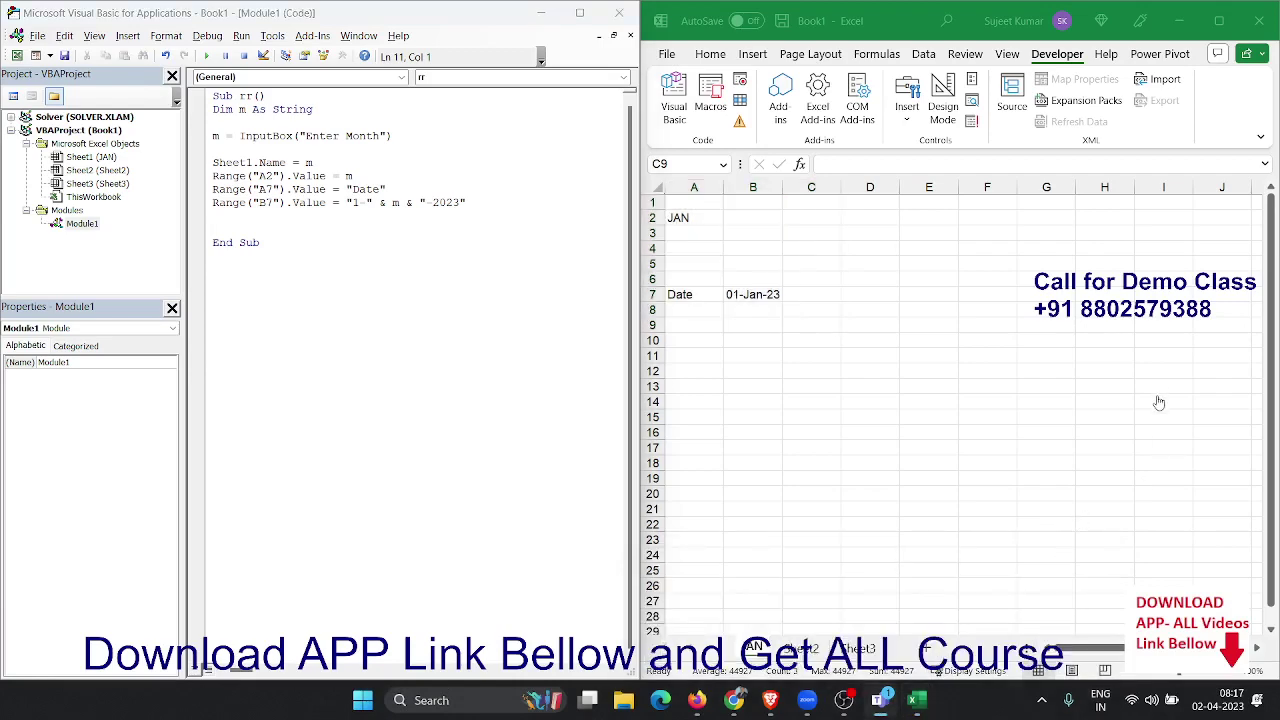
mouse_move(879, 700)
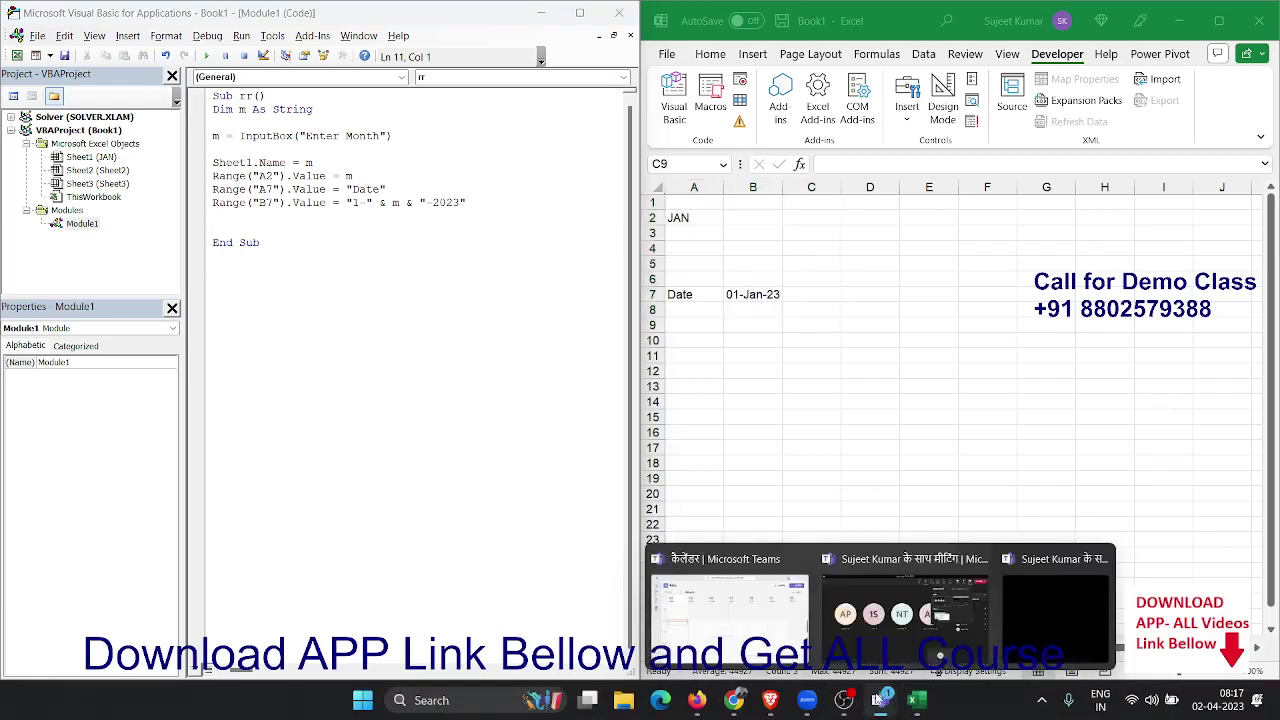
left_click(905, 610)
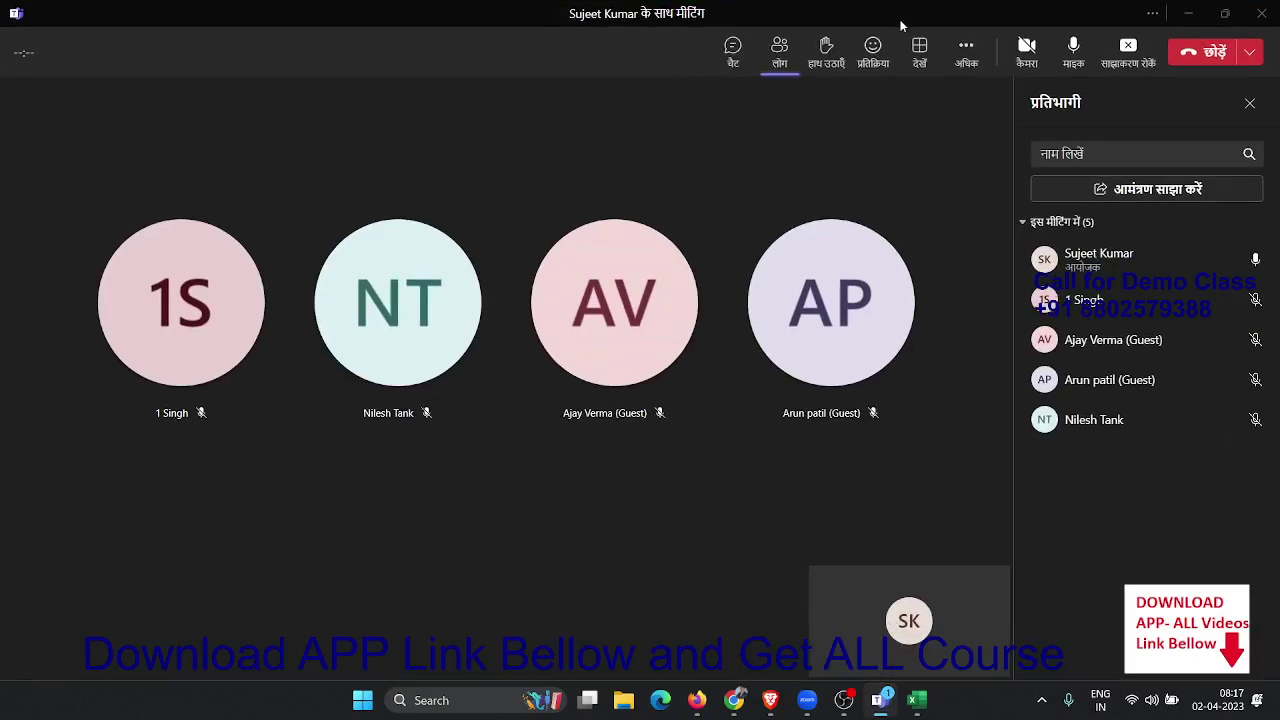
left_click_drag(903, 14, 3, 10)
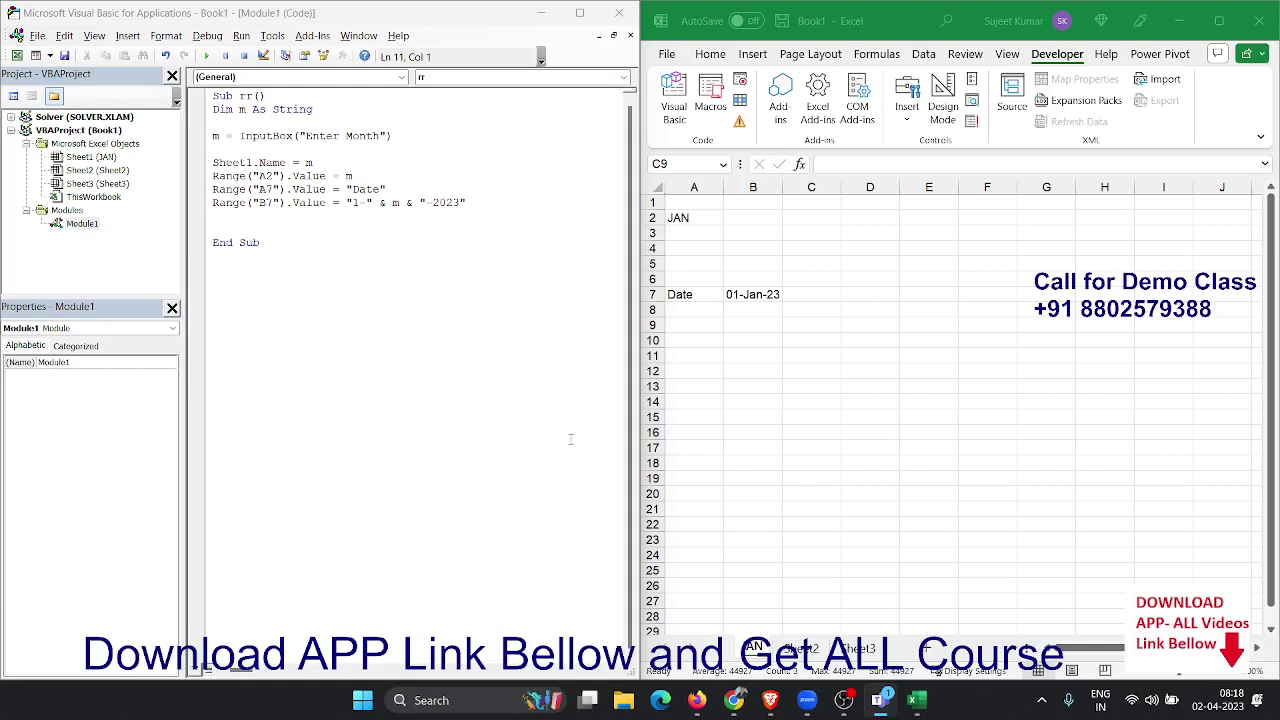
- Add blank lines above End Sub and start a declaration for variable b
left_click(417, 347)
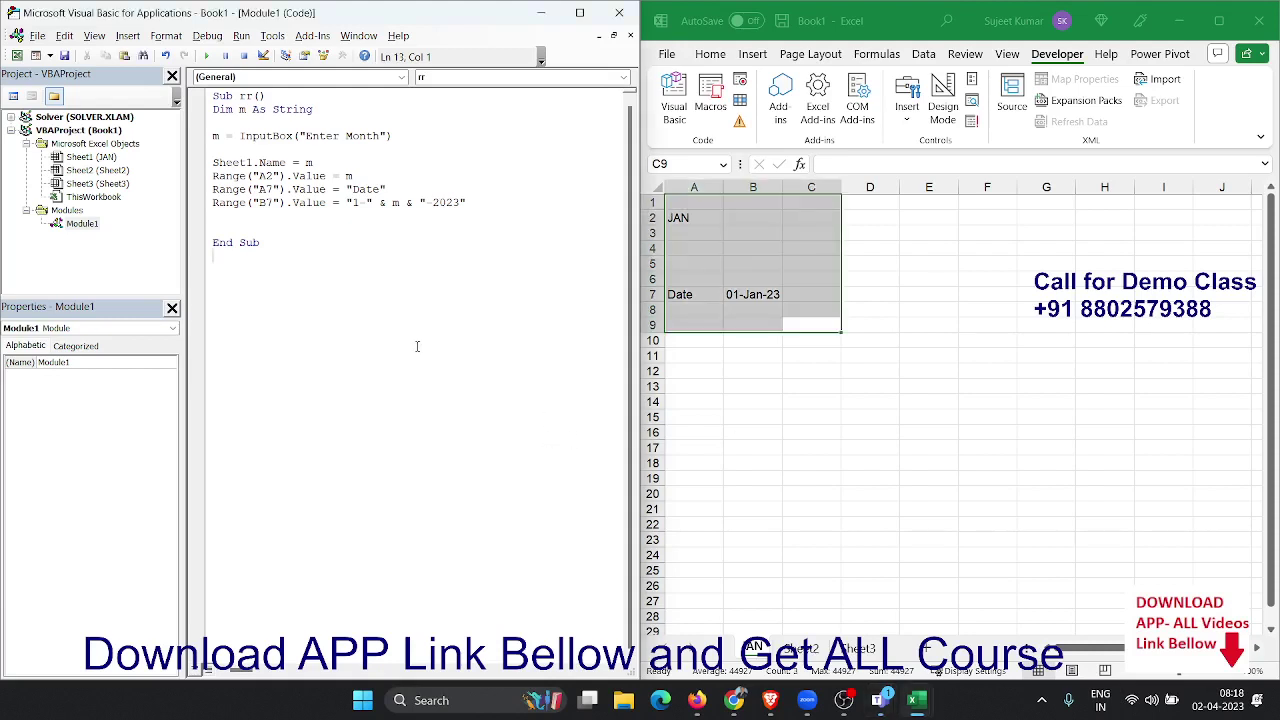
key("Return")
key("Return")
key("Return")
key("Up")
key("Up")
key("Up")
type("dim ")
type("b as b")
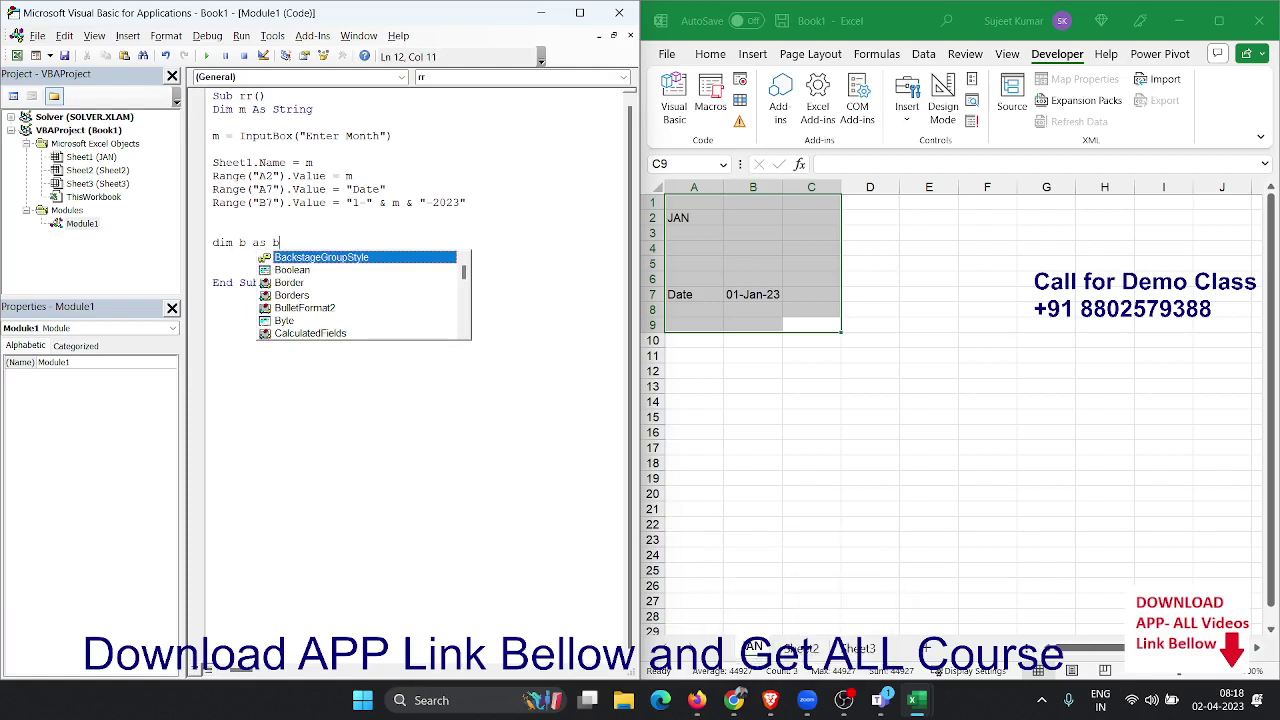
key("Escape")
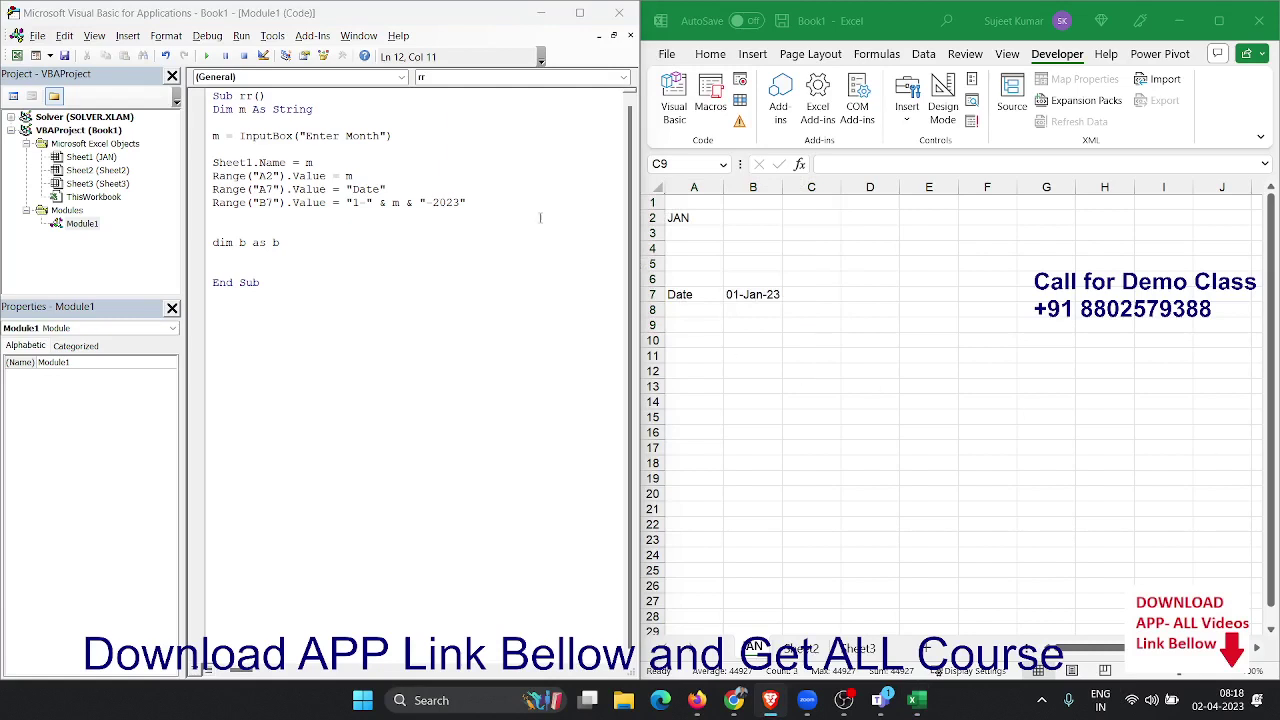
left_click(479, 254)
- Correct b's declaration to Dim b As Byte using the type list
left_click(334, 227)
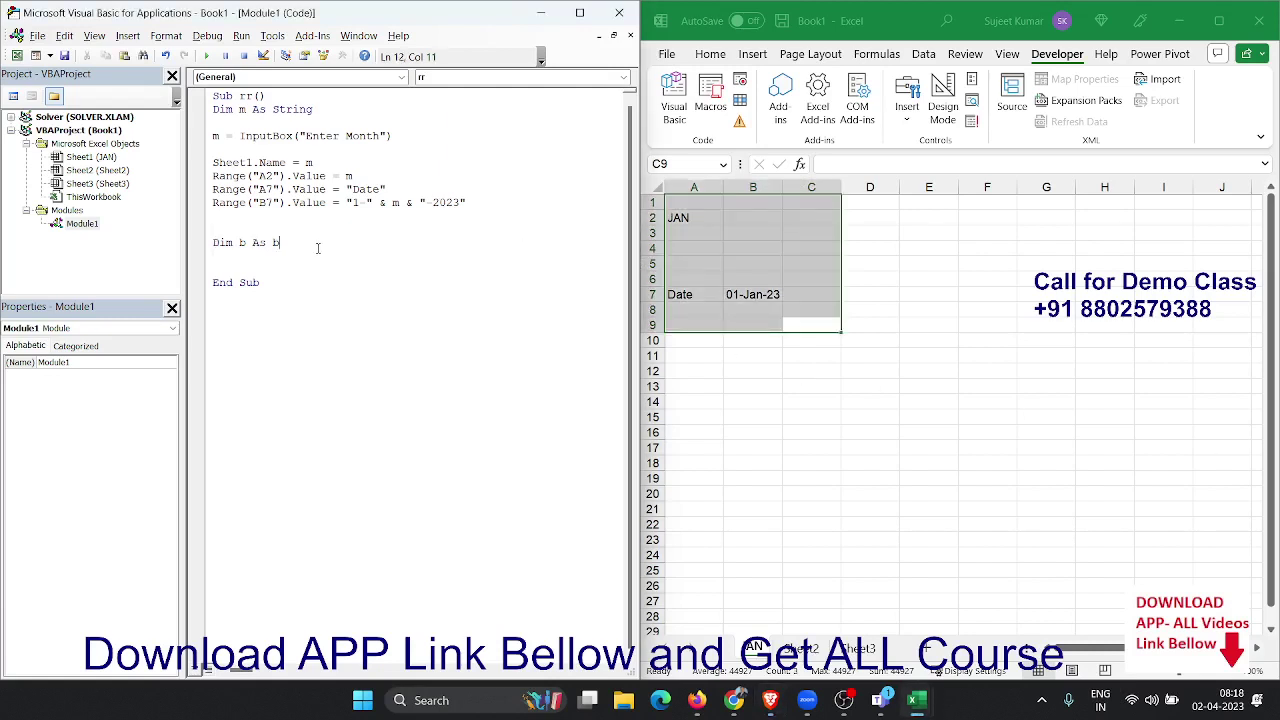
key("BackSpace")
type("Str")
key("BackSpace")
key("BackSpace")
key("BackSpace")
key("ctrl+space")
type("b")
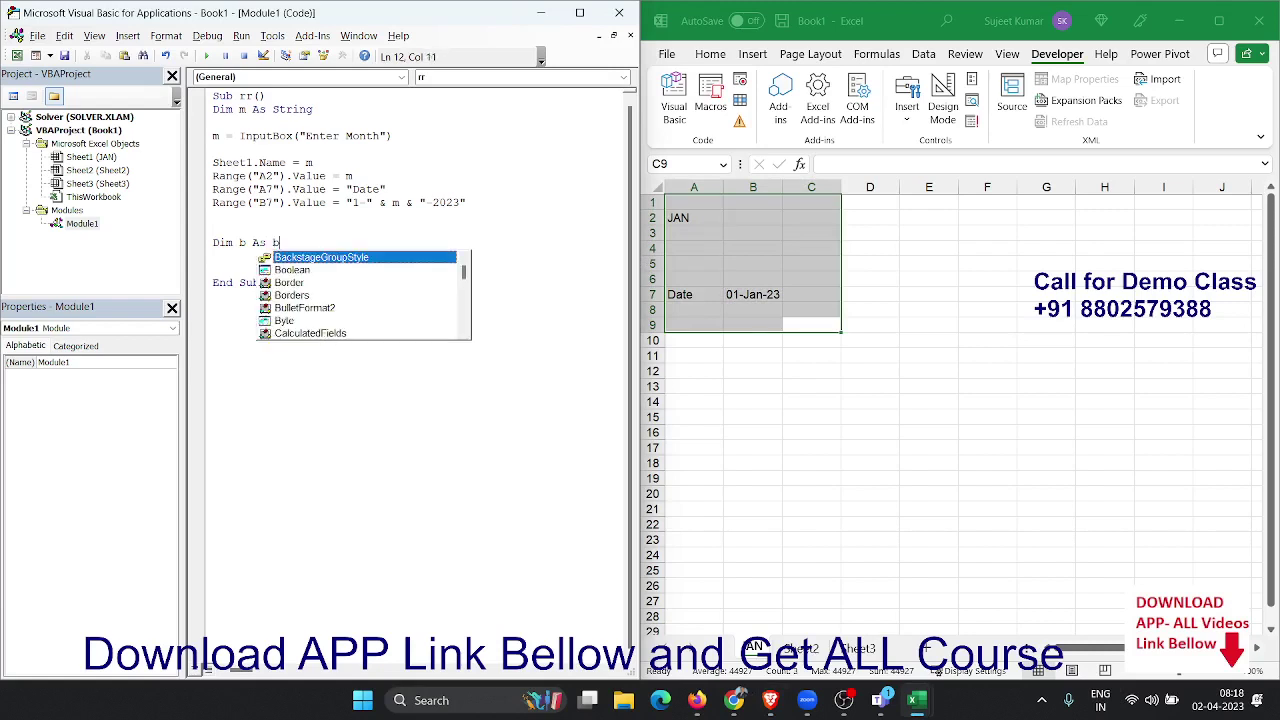
type("y")
key("Return")
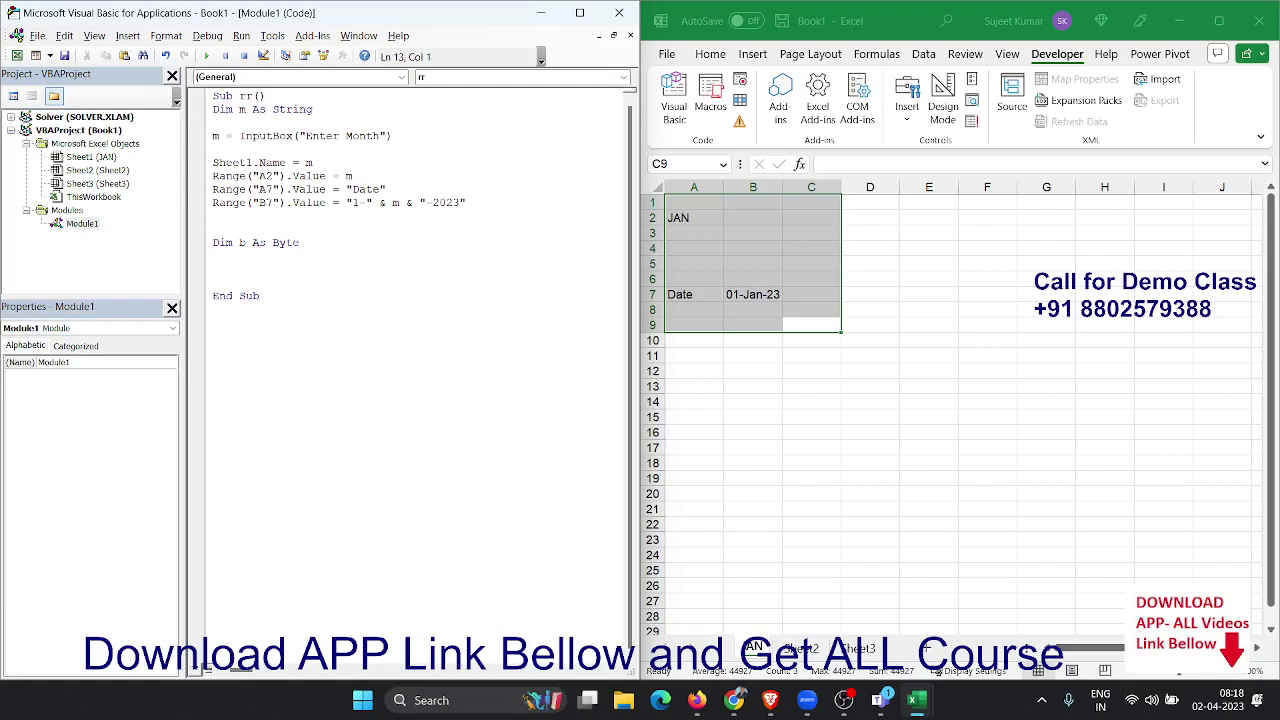
- Assign b = 0 - 255 and begin declaring b1
type("b")
type("=0-2")
type("55")
key("Return")
key("Return")
type("dim ")
type("b1 as ")
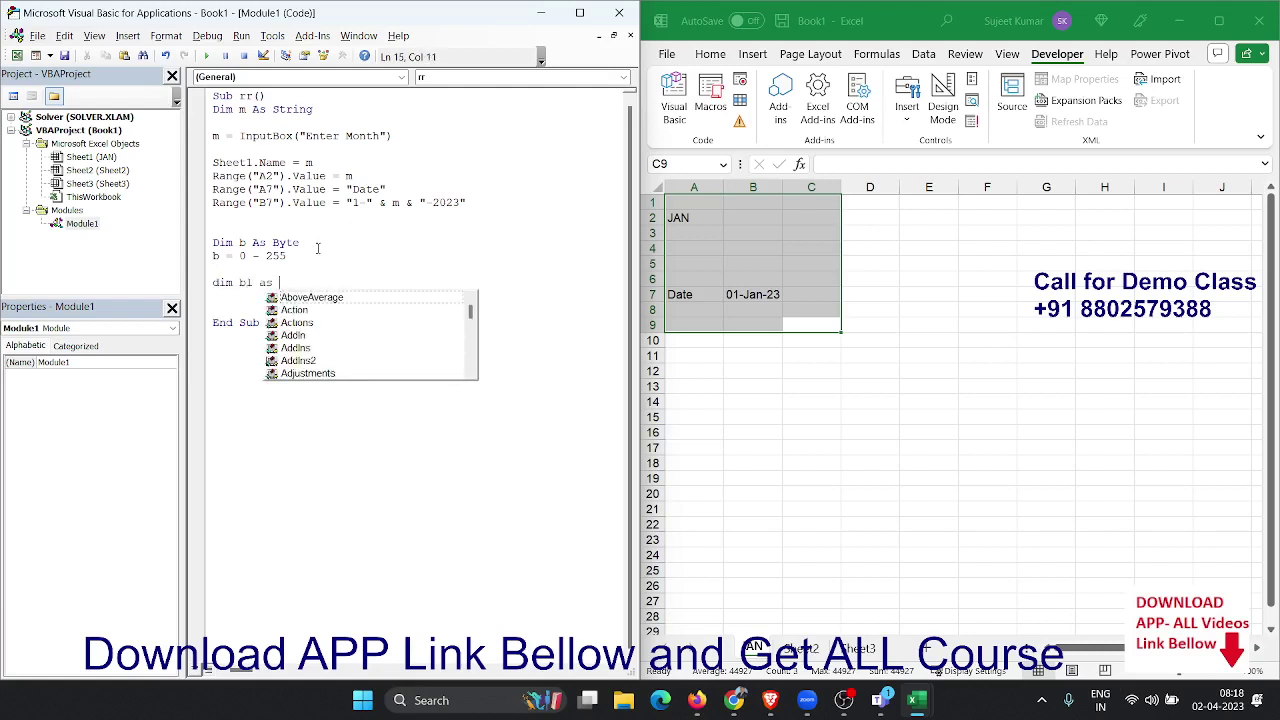
type("bl")
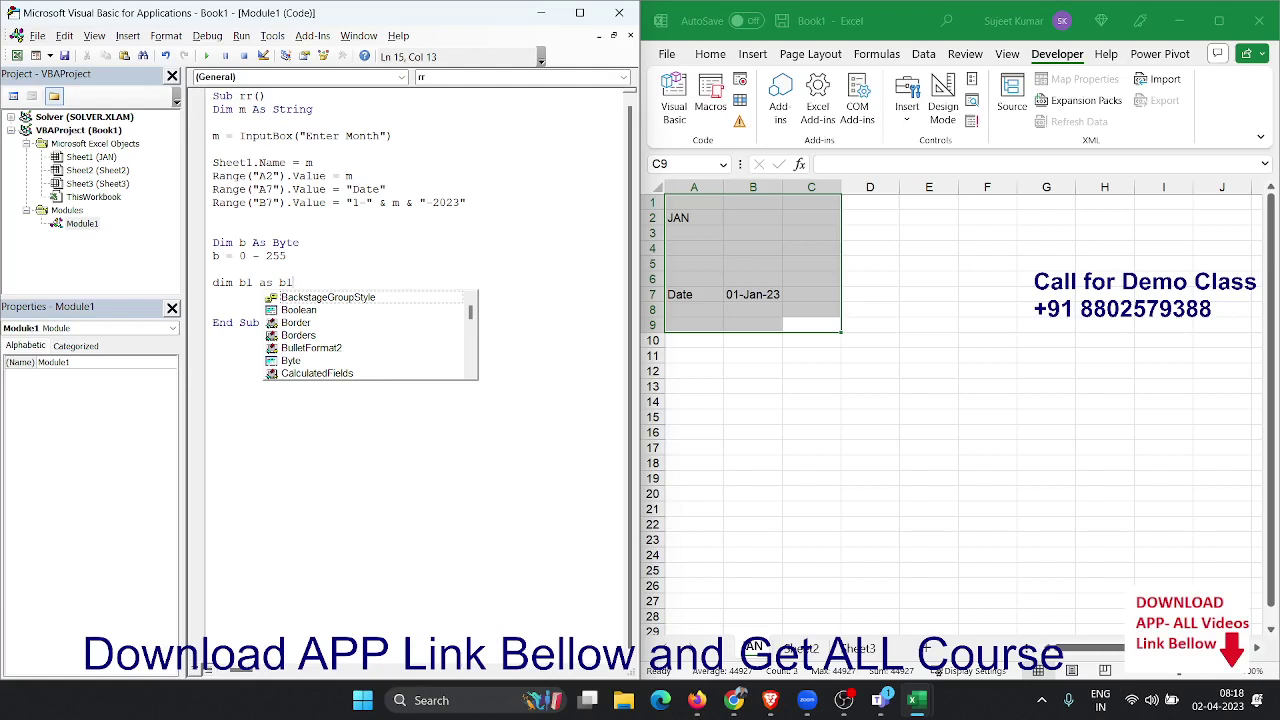
- Declare b1 As Boolean and set b1 = True
key("Down")
key("Tab")
key("Return")
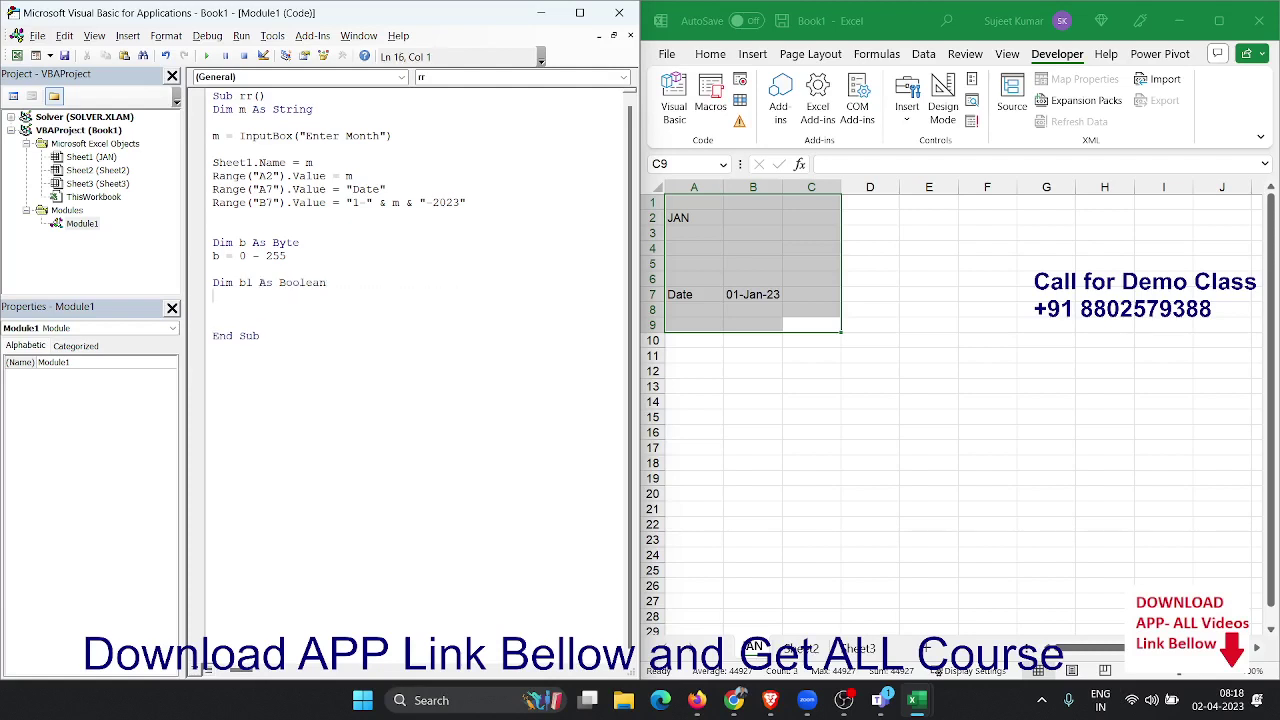
type("b")
type("1=t")
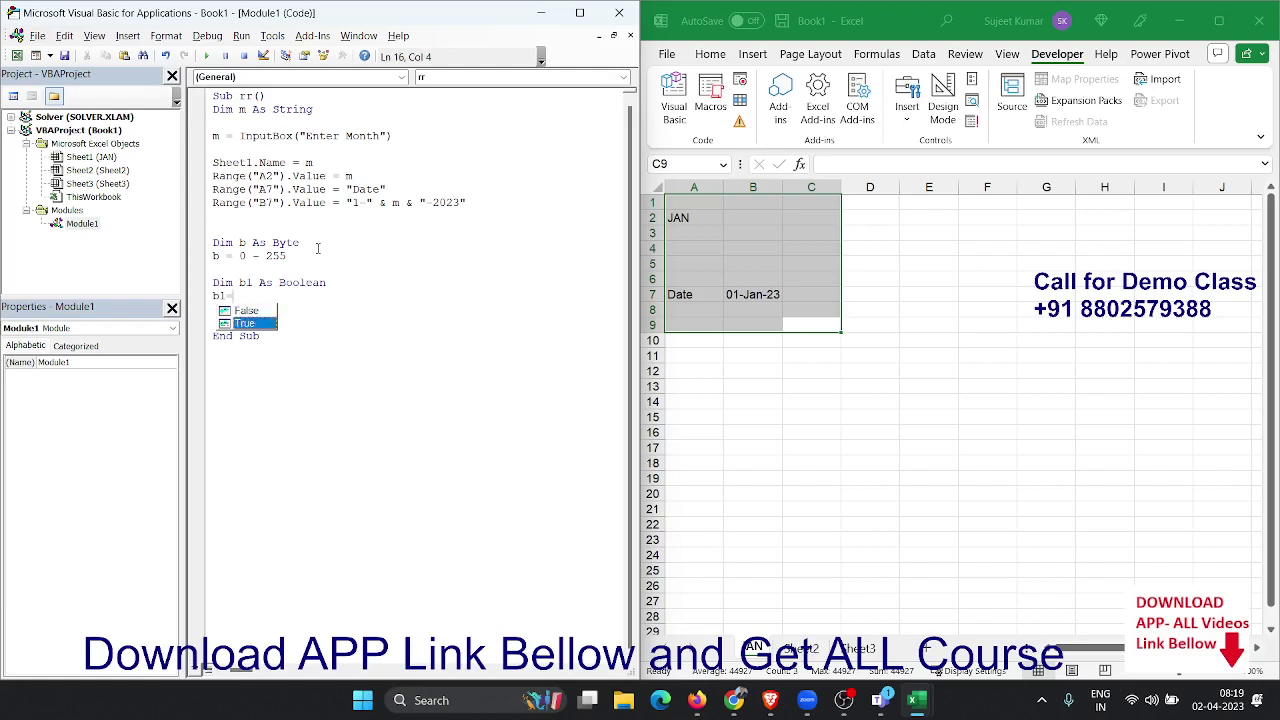
key("Tab")
key("Return")
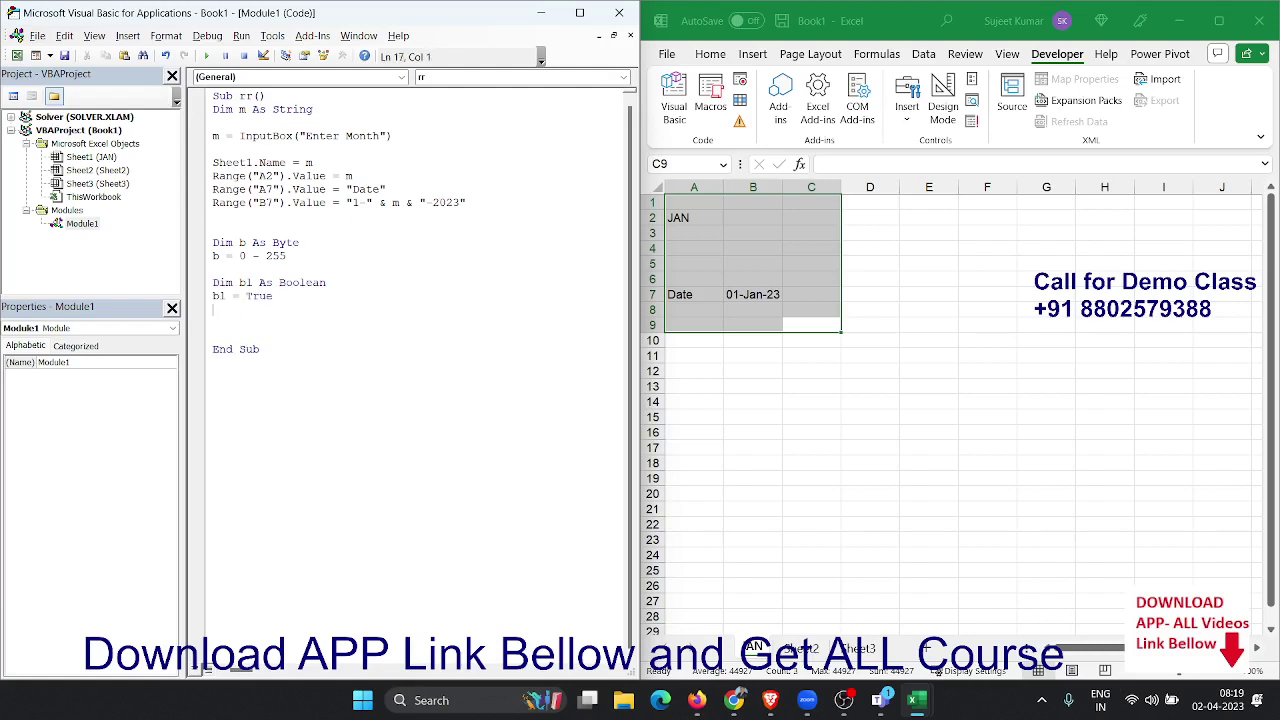
key("Return")
- Declare i As Integer with i = -32000 + 32000, then begin Dim l As Long
type("dim ")
type("i as i")
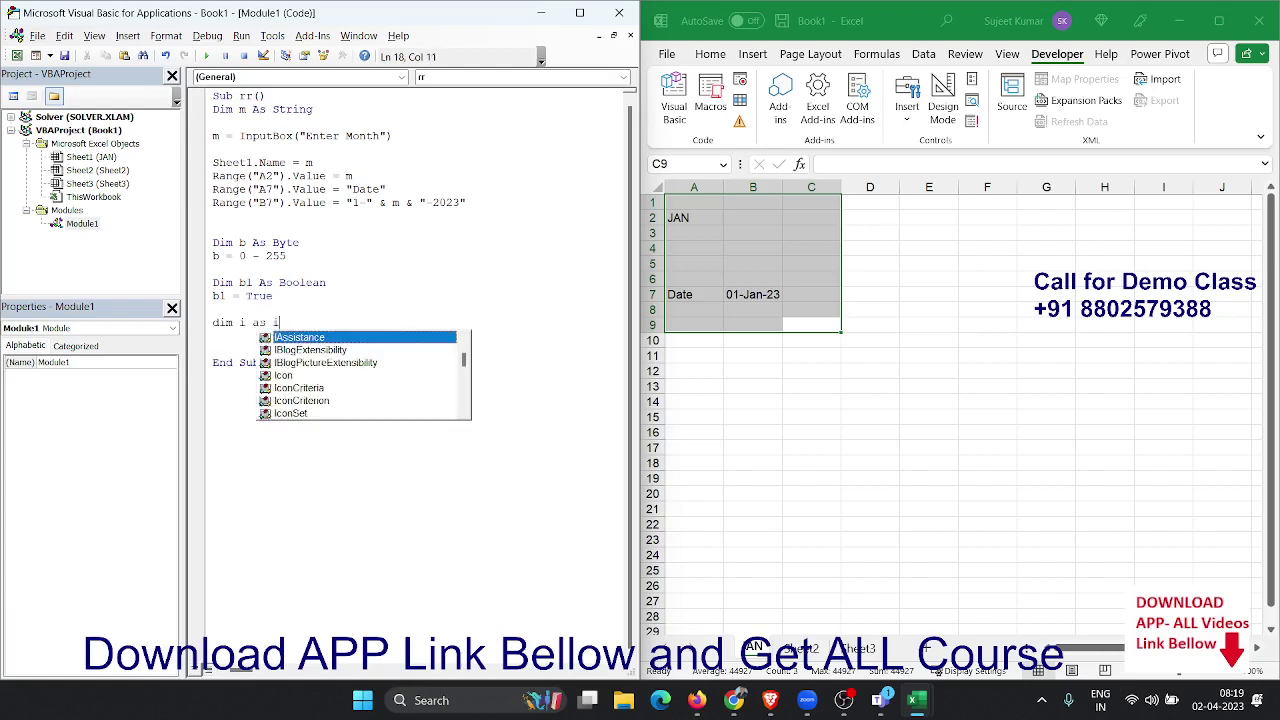
type("n")
key("Tab")
key("Return")
key("Return")
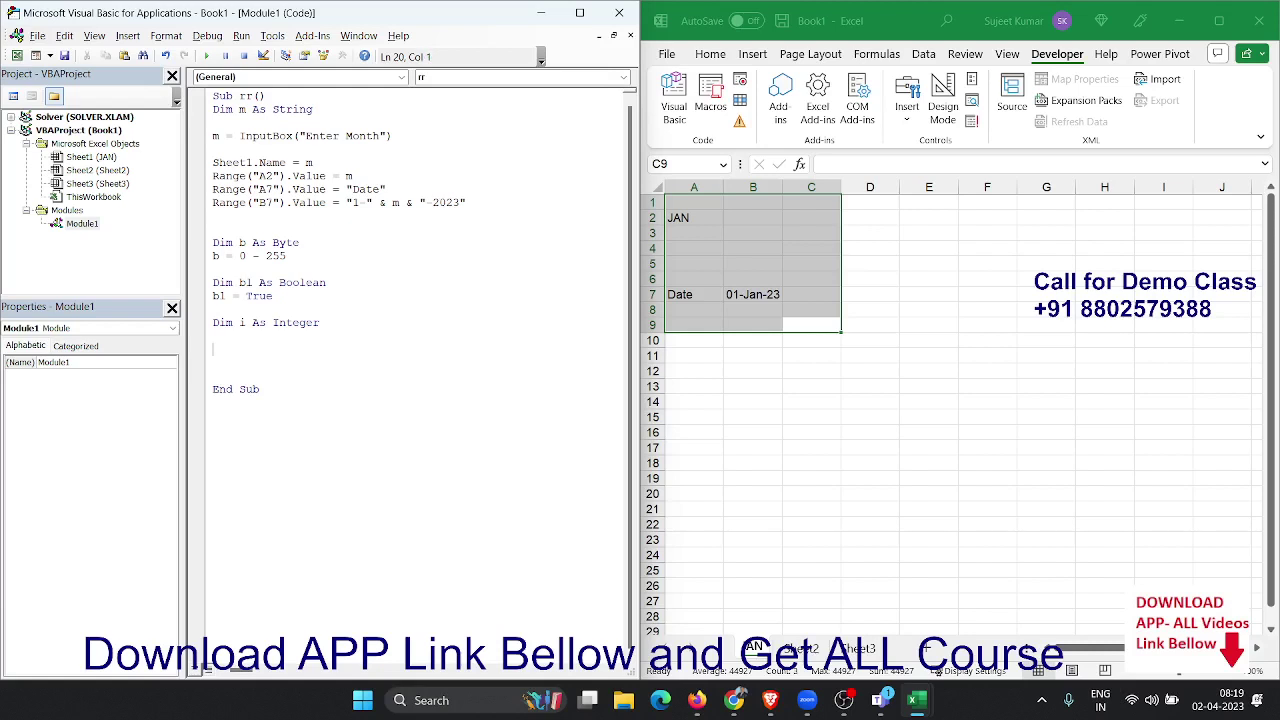
type("i=-3")
type("000")
key("BackSpace")
key("BackSpace")
key("BackSpace")
key("BackSpace")
type("32000 t")
type("o 3")
key("BackSpace")
key("BackSpace")
key("BackSpace")
key("BackSpace")
type("to")
key("BackSpace")
key("BackSpace")
type("t")
type(" 3")
type("2000")
key("Return")
key("Return")
key("Return")
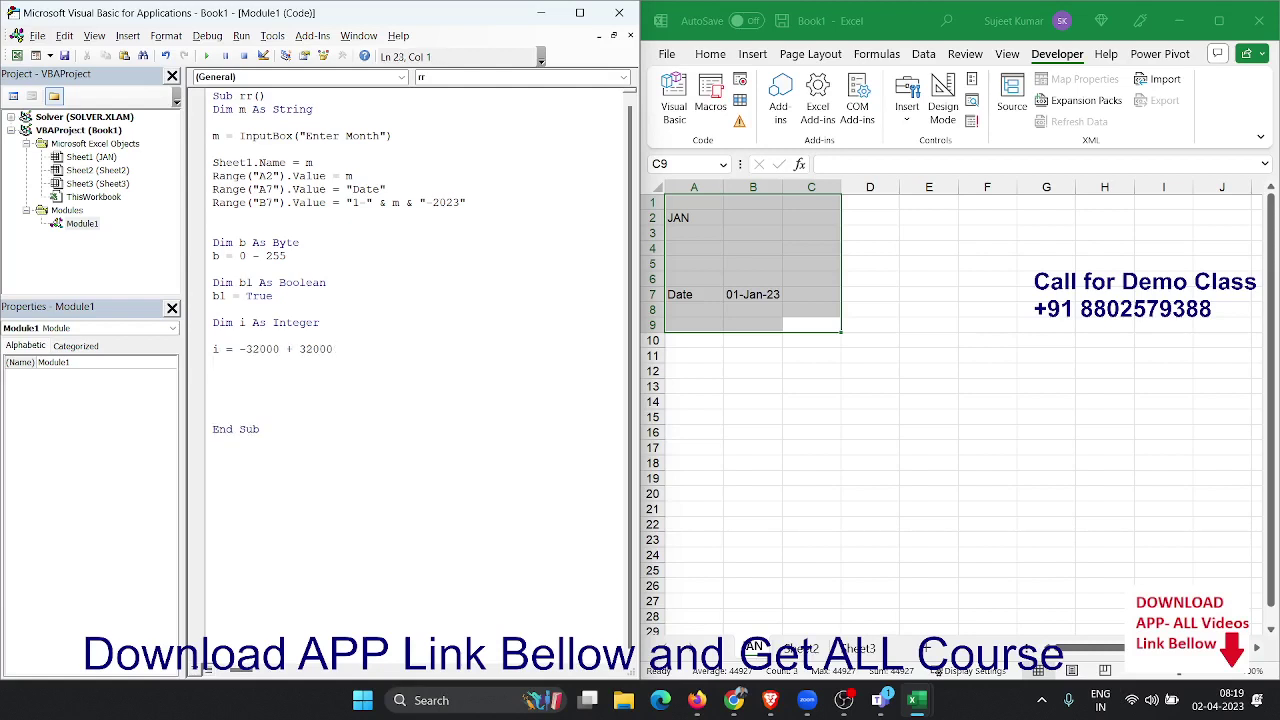
type("dim l as ")
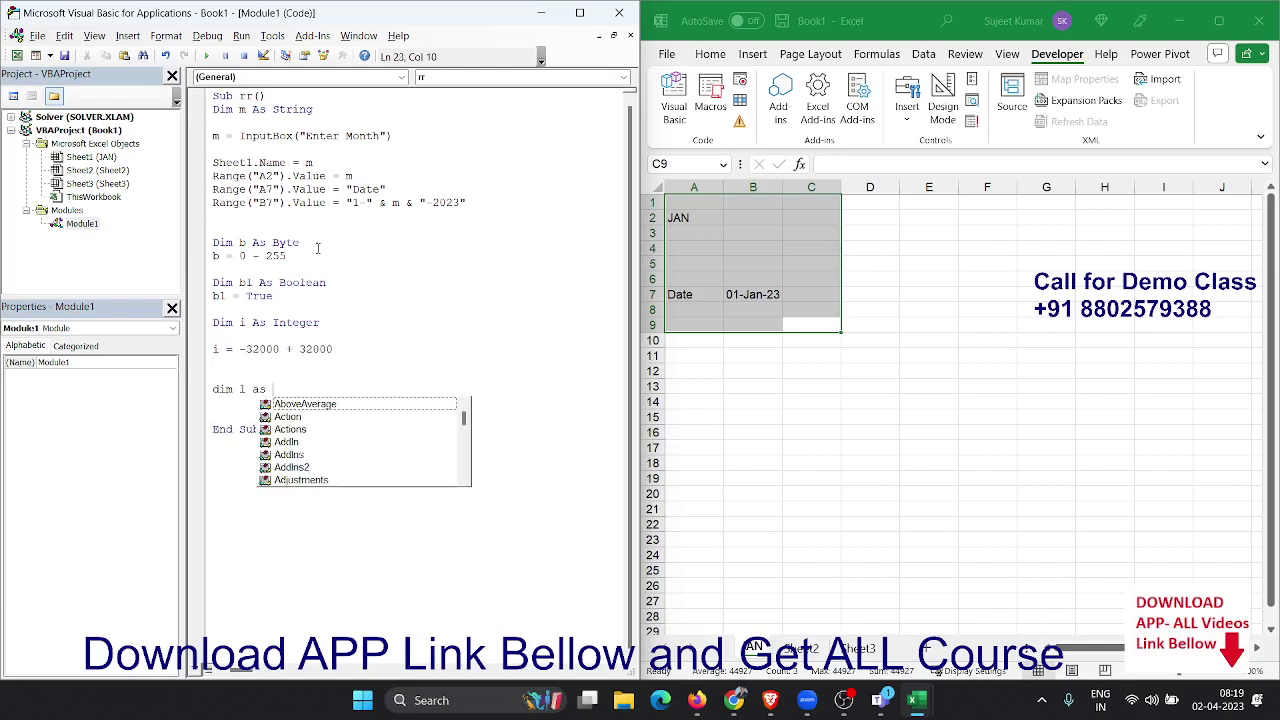
type("long")
key("Return")
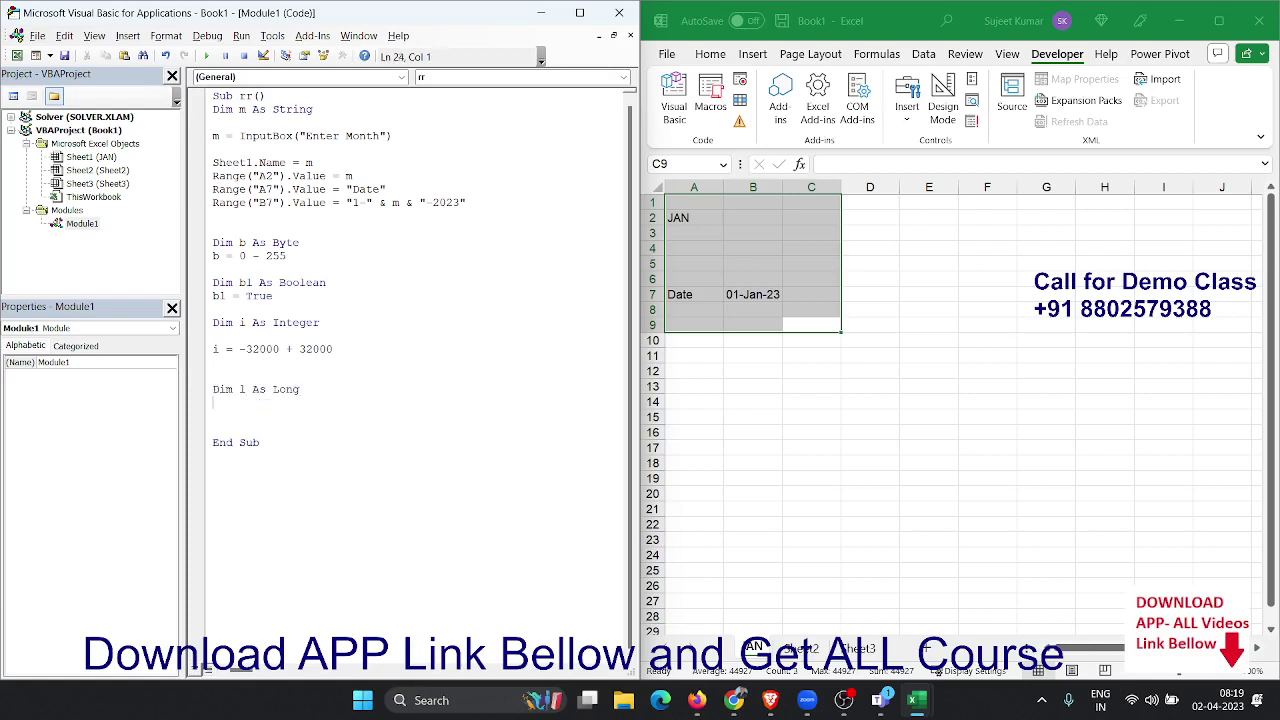
type("l = ")
type("1564216545")
key("Return")
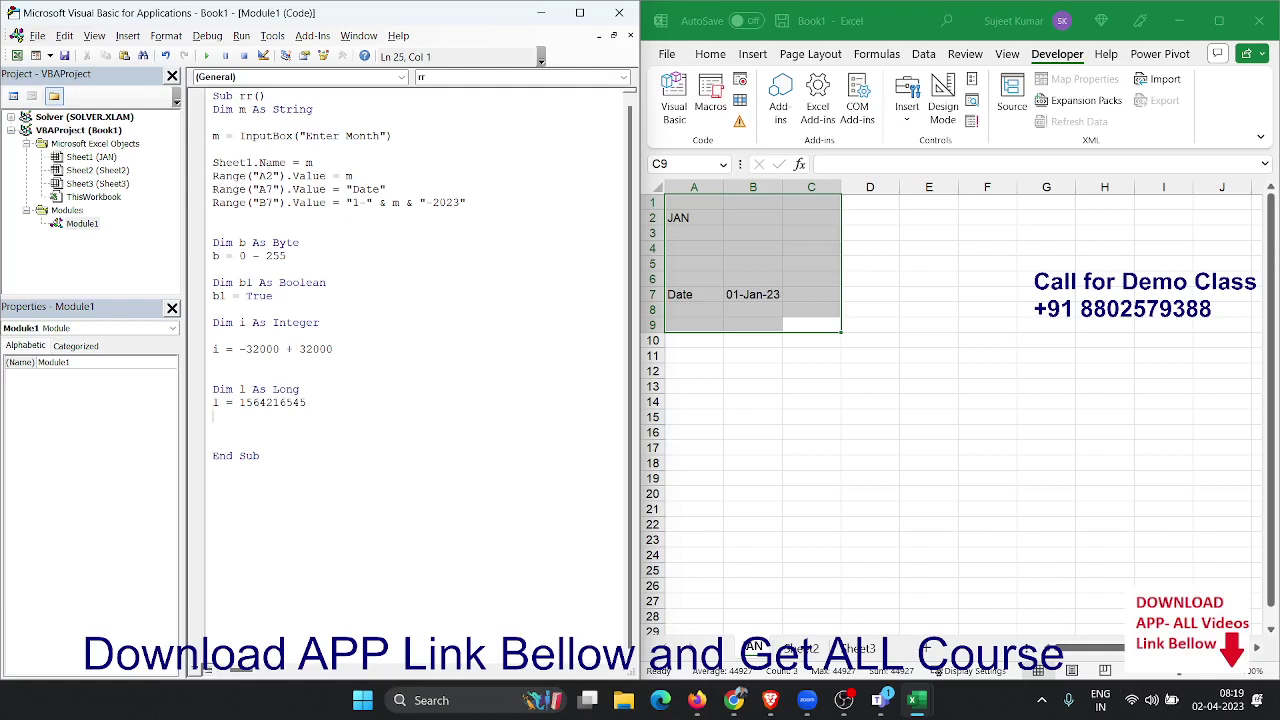
key("Return")
- Declare d As Double holding 2656.265, then begin the dt declaration
type("di")
type("m ")
type("d as D")
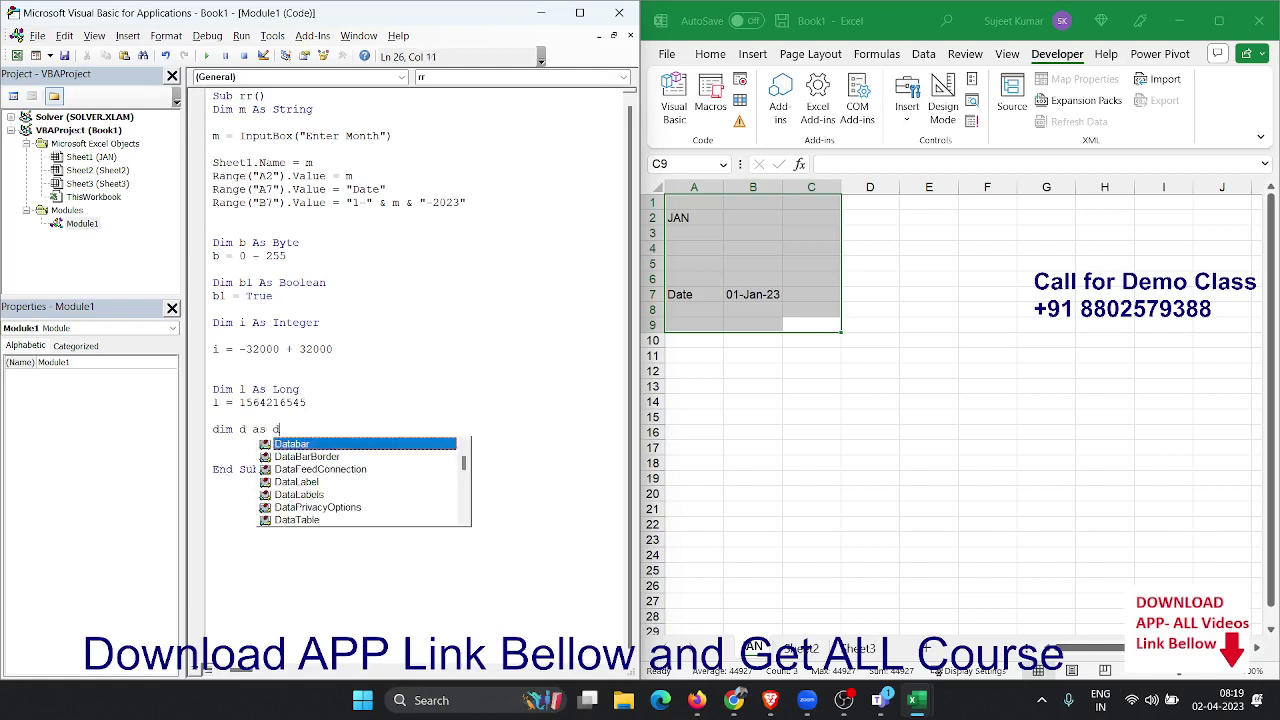
type("ou")
key("Tab")
key("Return")
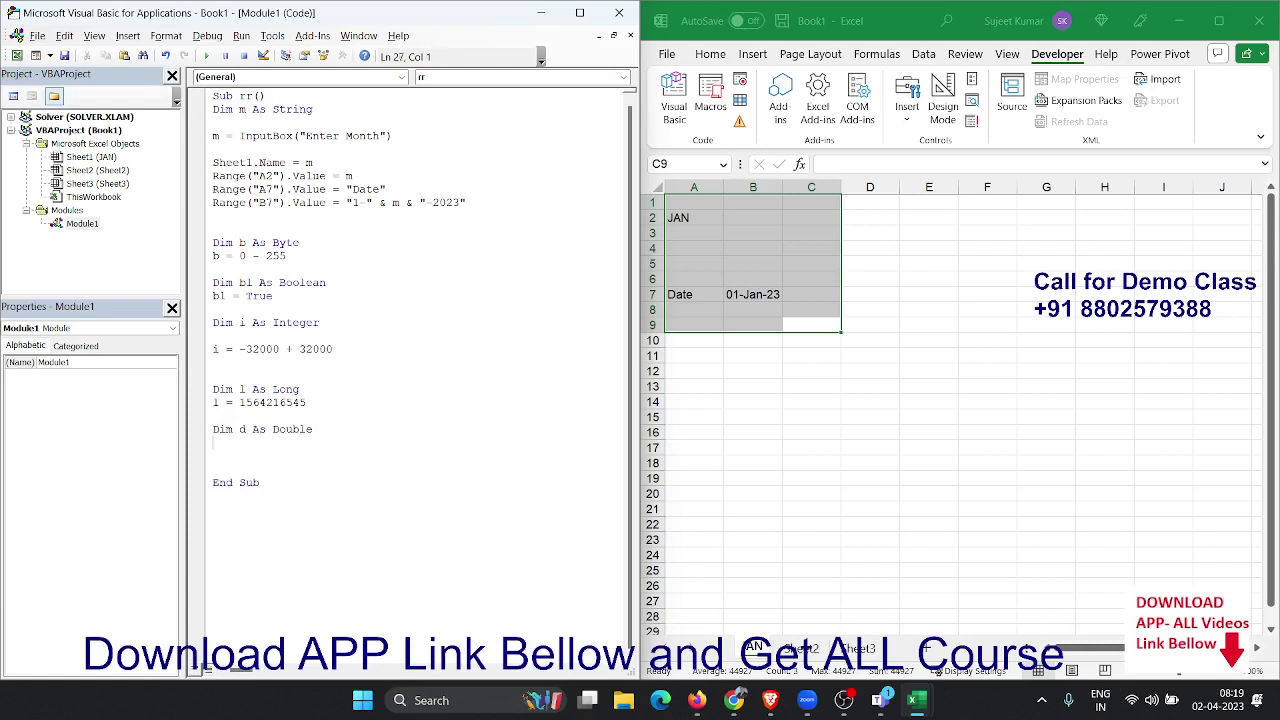
type("d=")
type("2656.265")
key("Return")
key("Return")
key("Return")
key("Return")
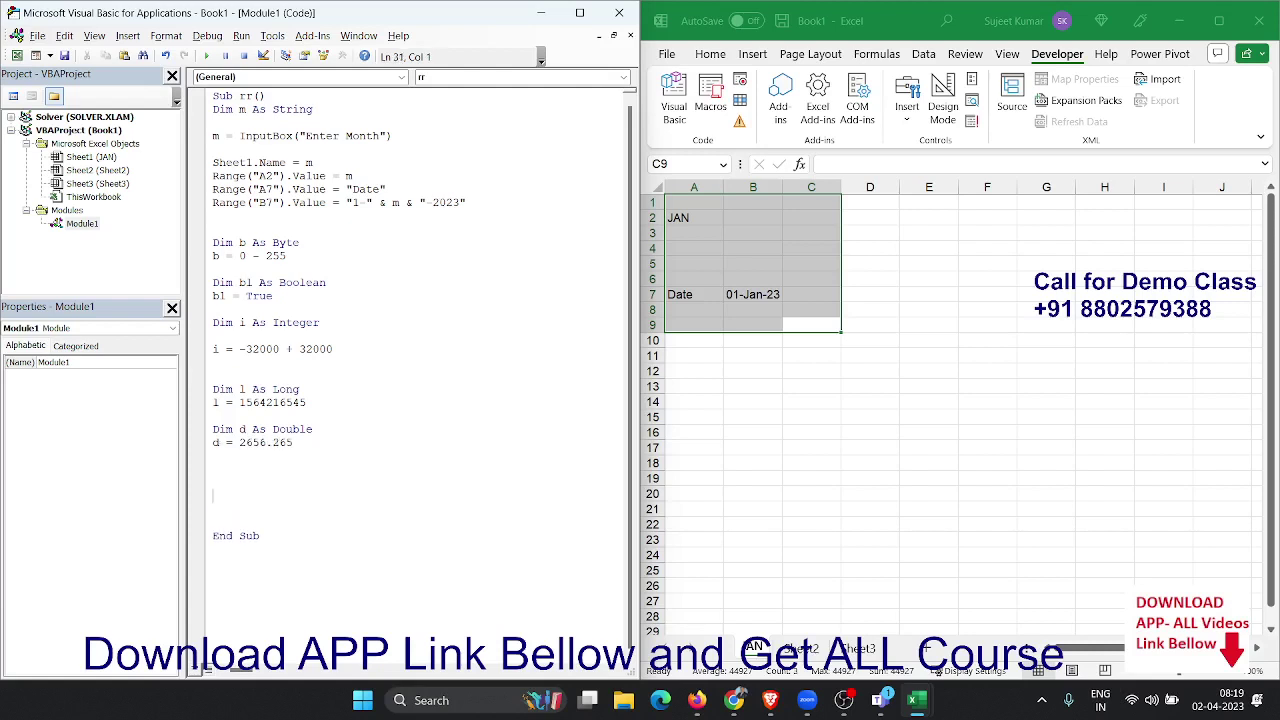
key("Up")
type("dim")
type(" dt as ")
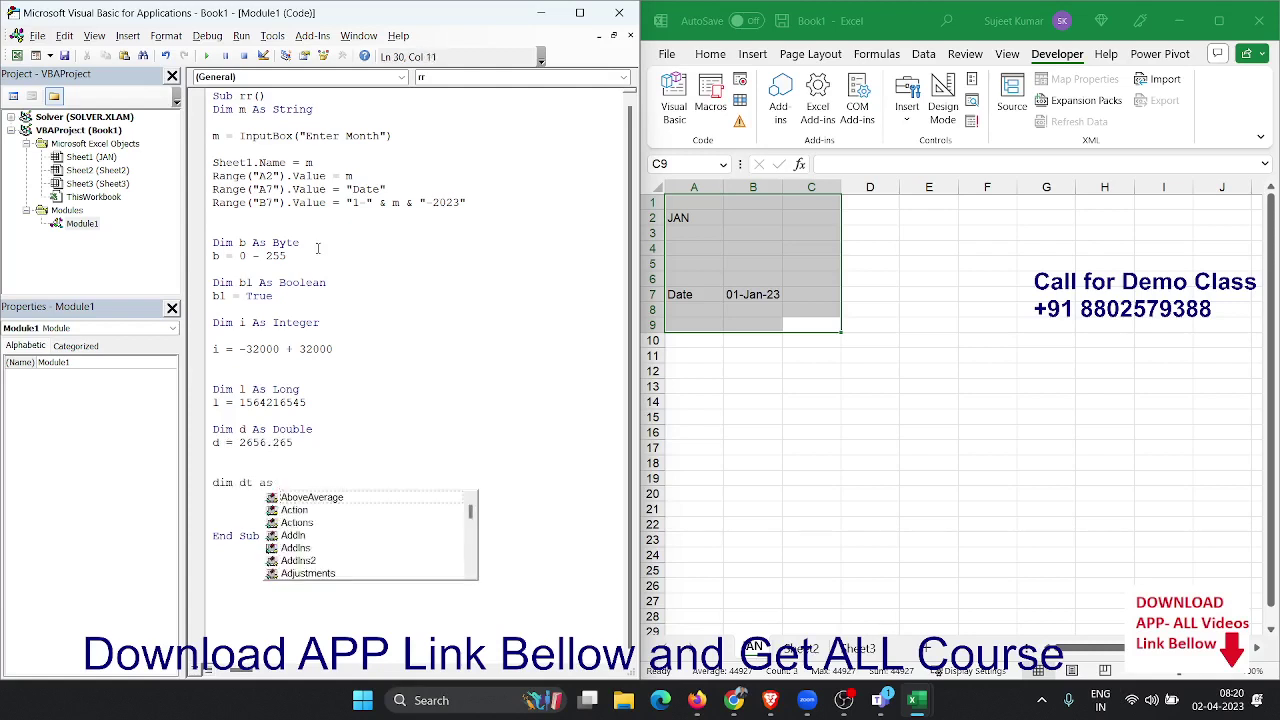
type("da")
- Declare dt As Databar and set dt = "1-JAN-2023", fixing typos
key("Return")
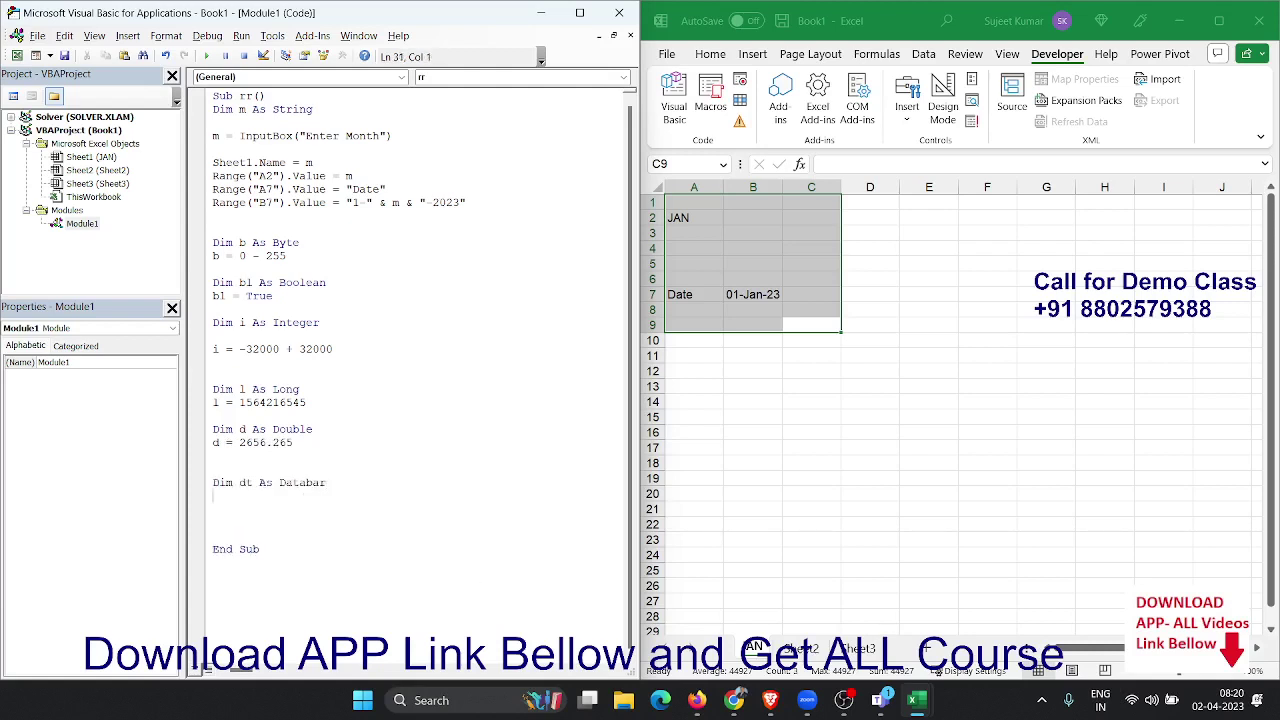
type("dt=")
key("BackSpace")
type("\"1-")
key("BackSpace")
key("BackSpace")
type("\"")
type("1")
type("-")
type(":JAN")
key("BackSpace")
key("BackSpace")
key("BackSpace")
key("BackSpace")
type("JAN")
type("-2023")
type("\"")
key("Return")
key("Return")
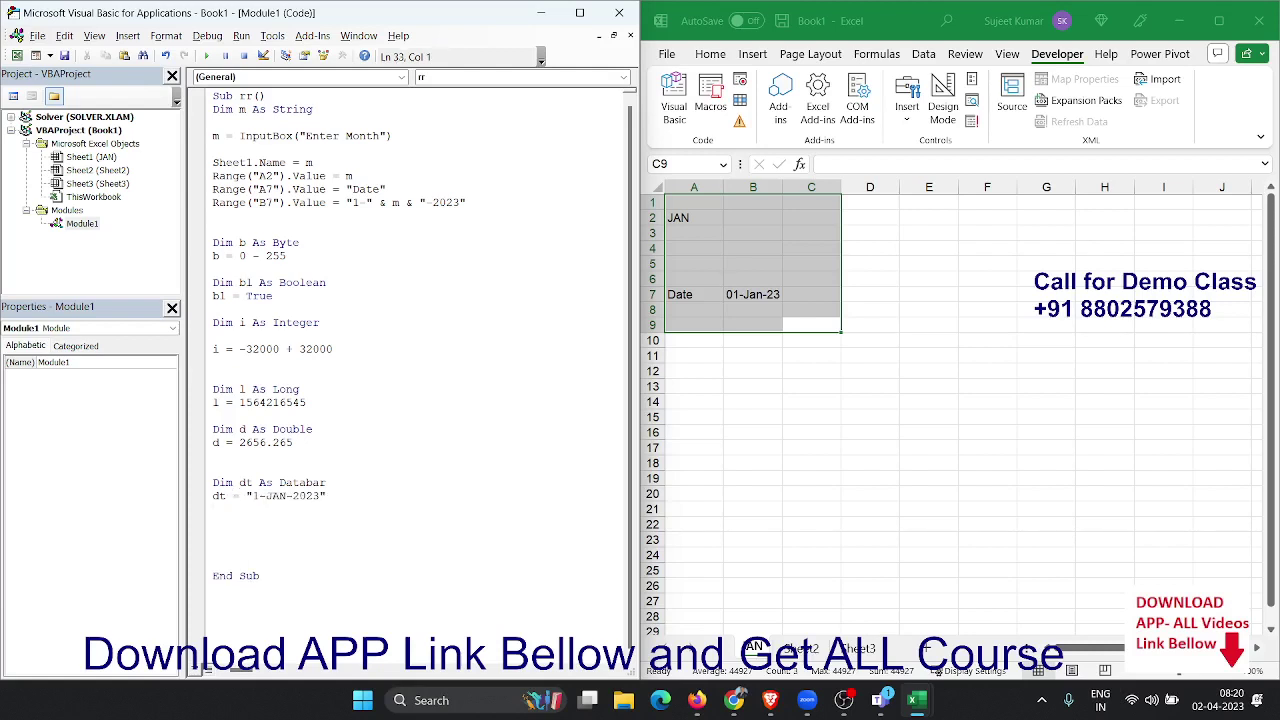
- Declare s As String with s = "131165asda""", then begin Dim v
type("dim s a")
type("s str")
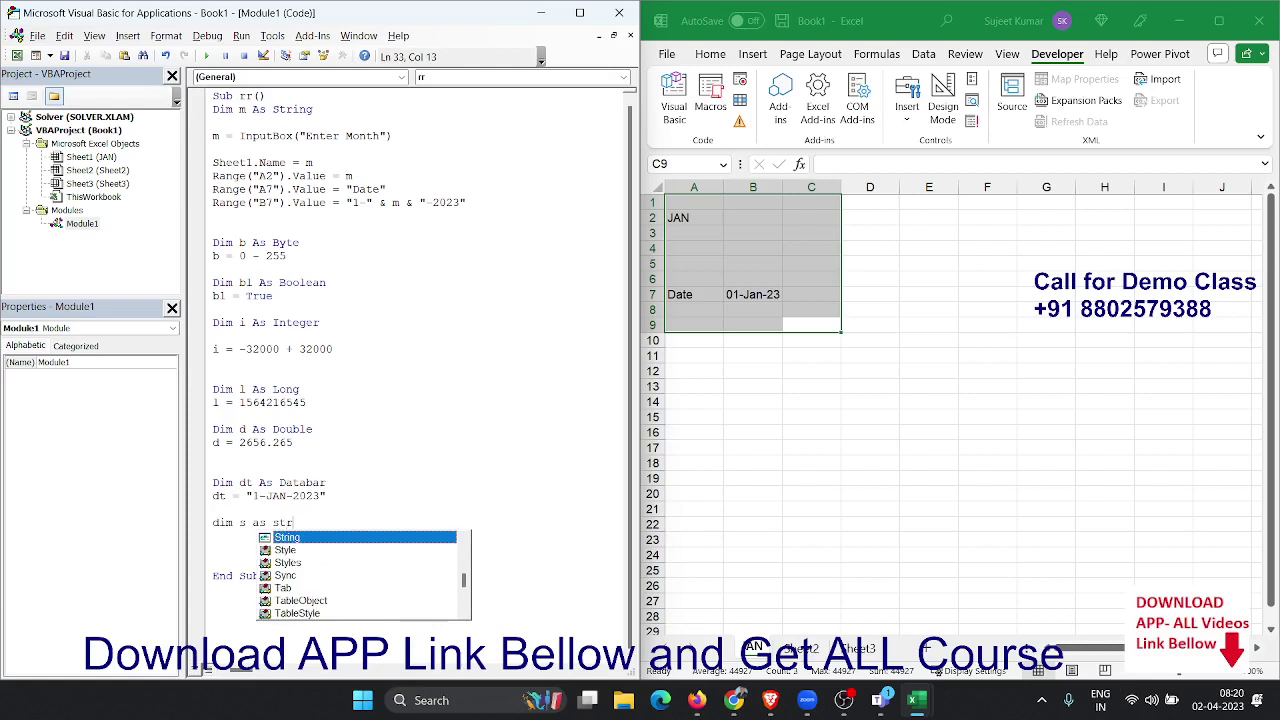
key("Tab")
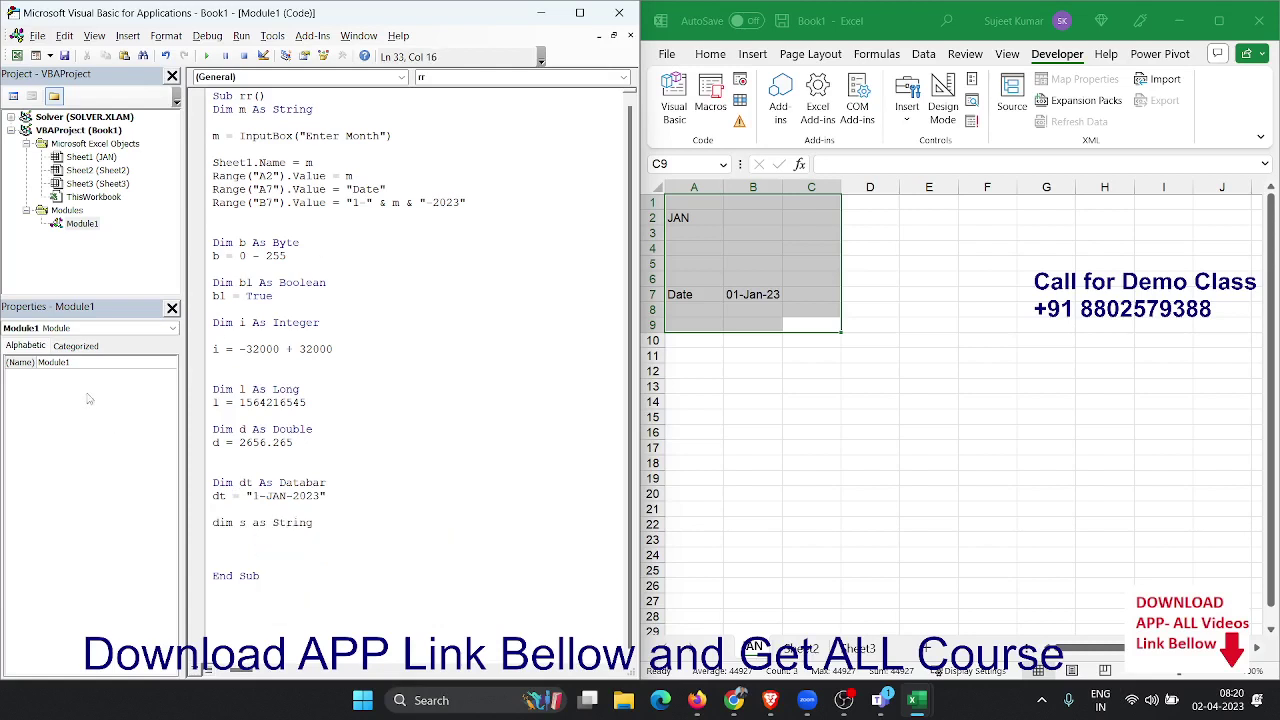
left_click(343, 143)
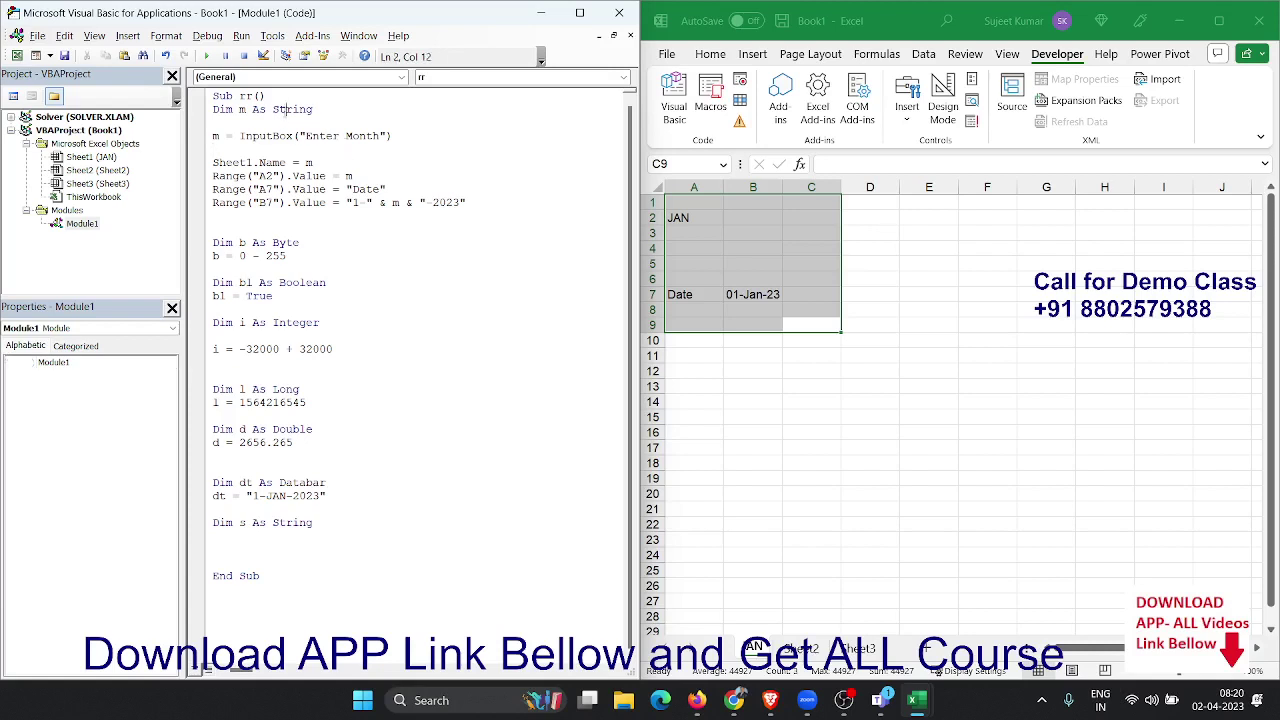
double_click(286, 111)
left_click(250, 538)
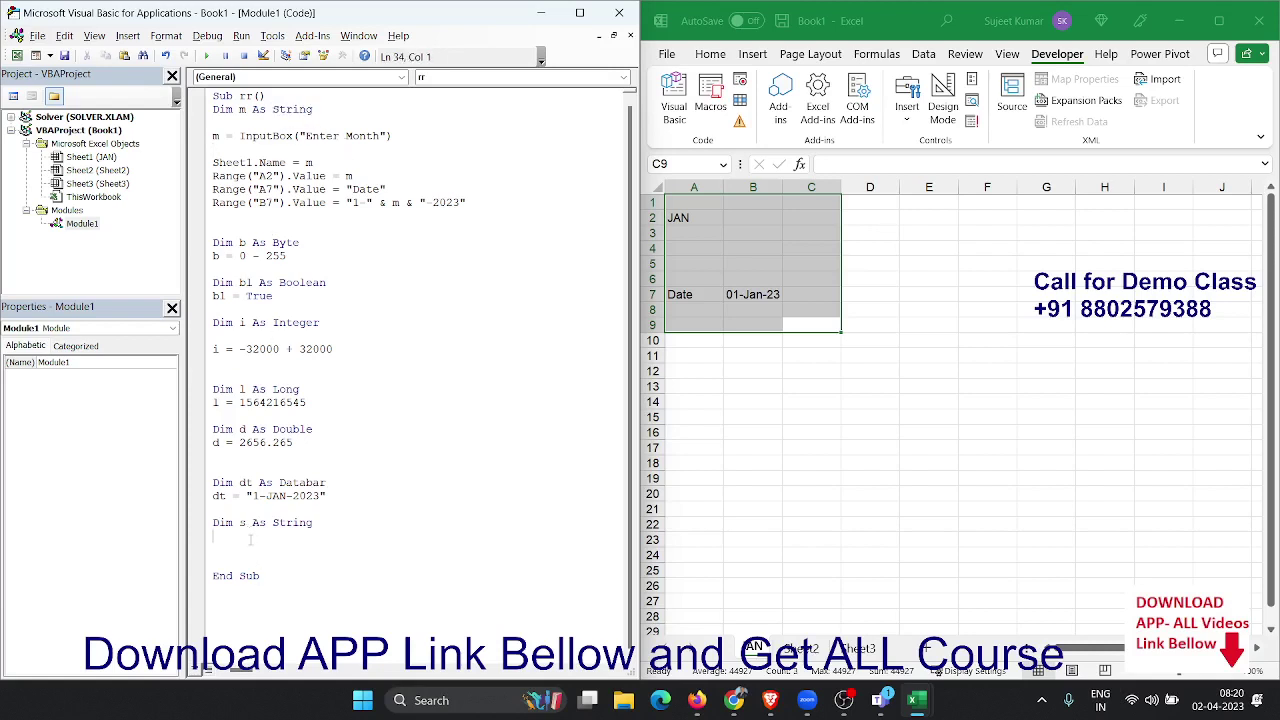
type("s=")
type("\"131165")
type("asda\"")
type("\"")
key("Return")
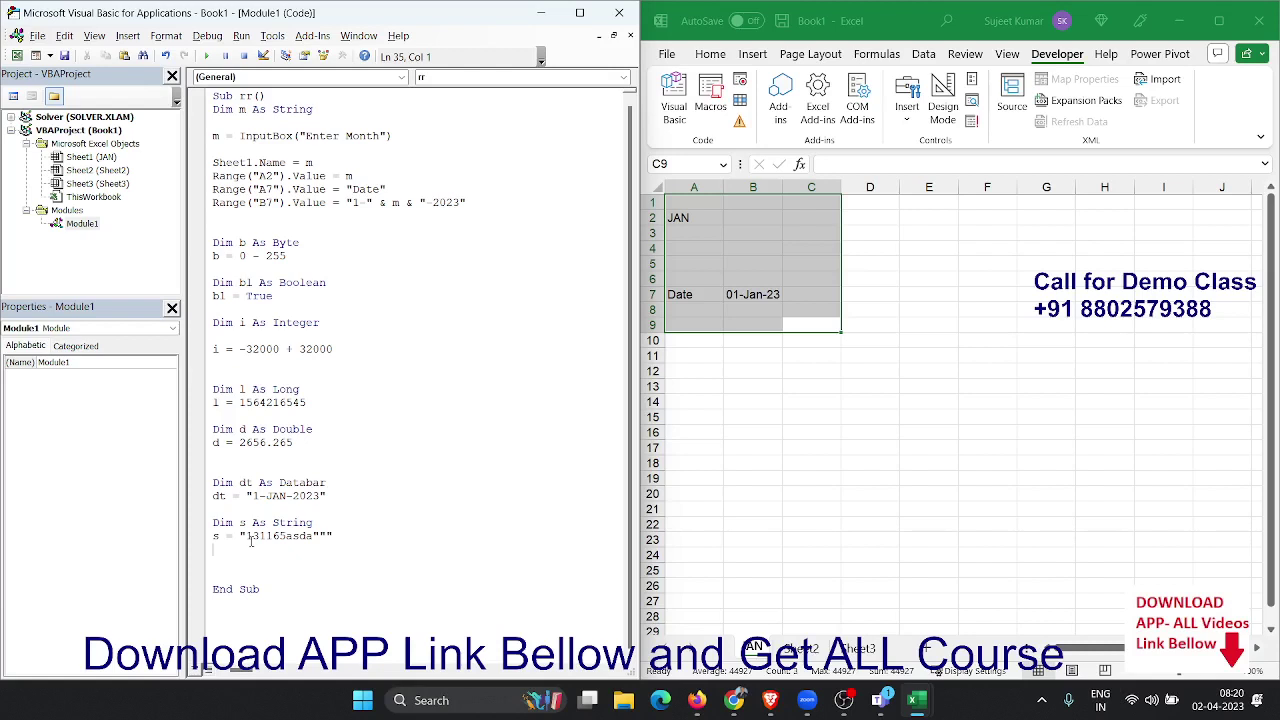
key("Return")
type("dim ")
type("v as")
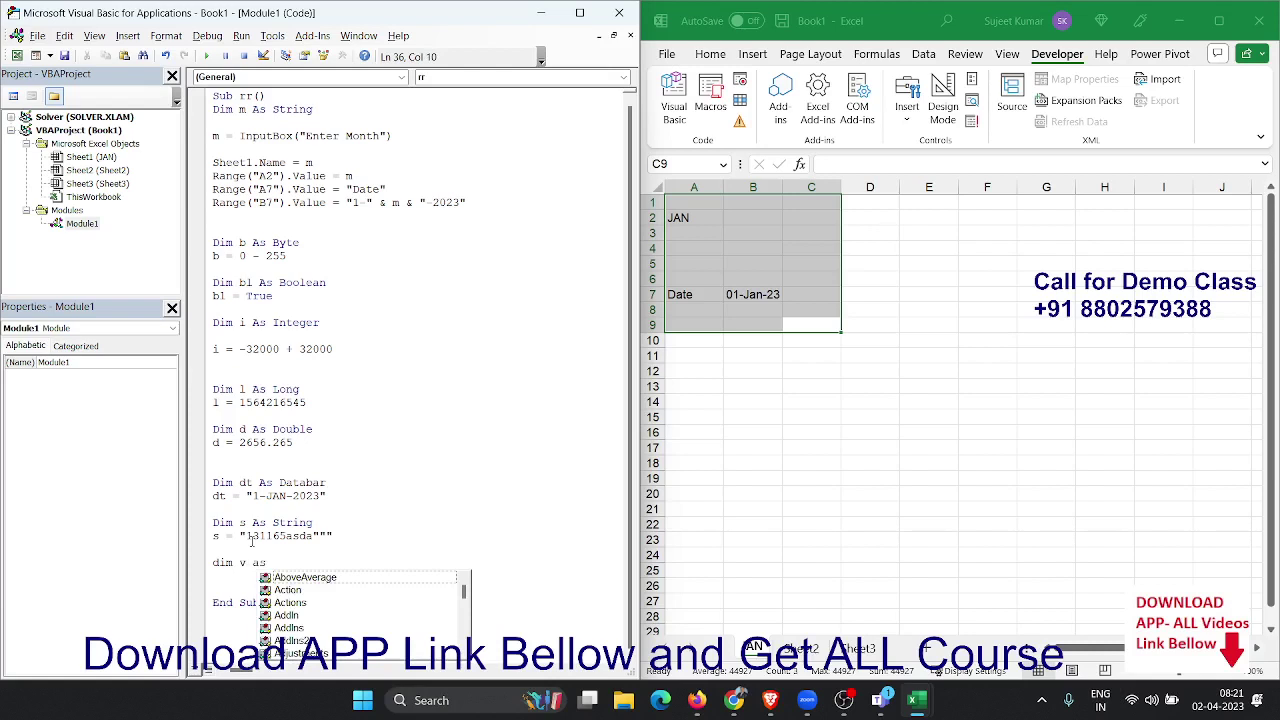
type(" v")
- Declare v As Variant and assign v = 1545
key("Down")
key("Down")
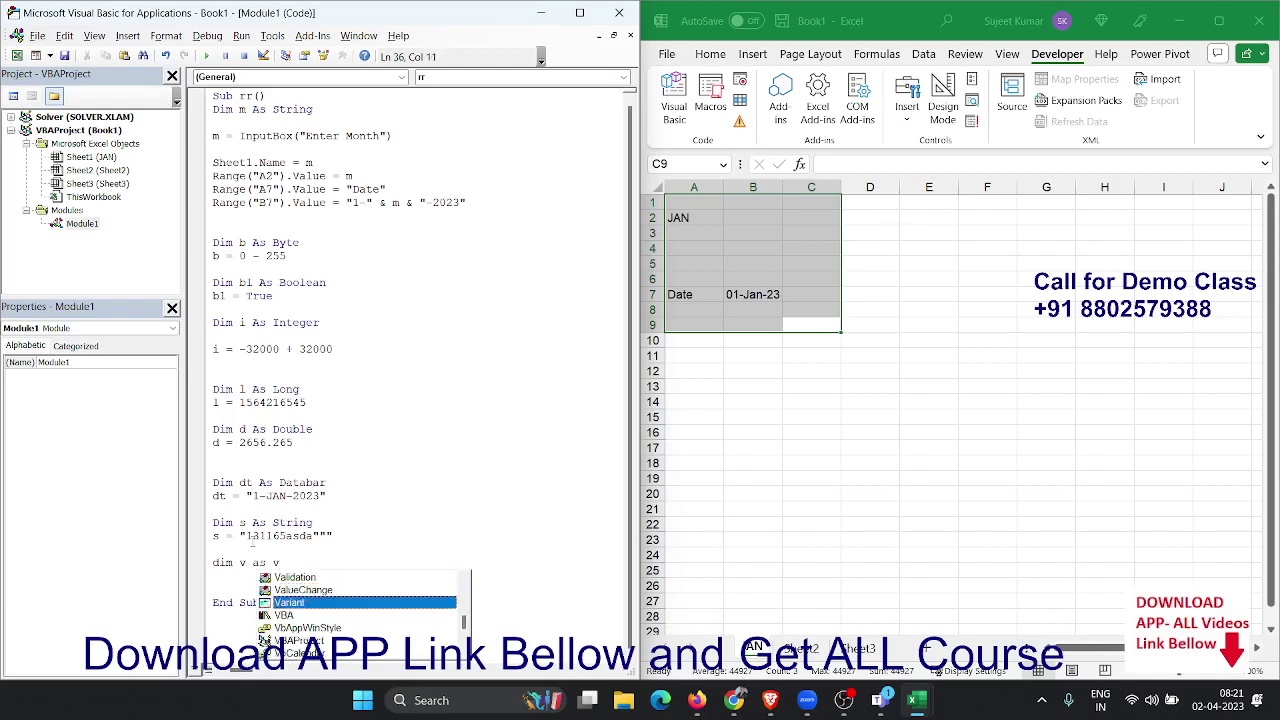
key("Return")
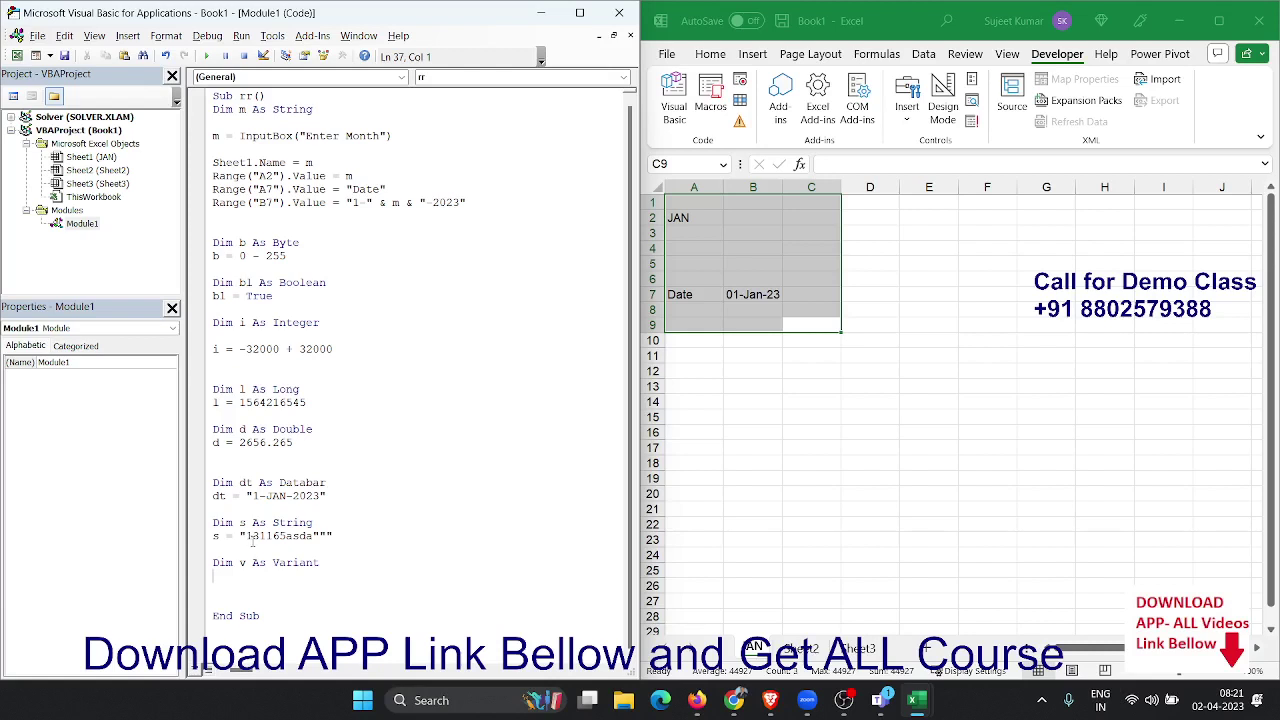
key("Up")
key("shift+End")
key("Down")
type("v = 1545")
key("Return")
- Add v = "sdasdf" and v = "1-JAN-2023", correcting DaTe to JAN
type("v = \"")
type("sdasdf\"")
key("Return")
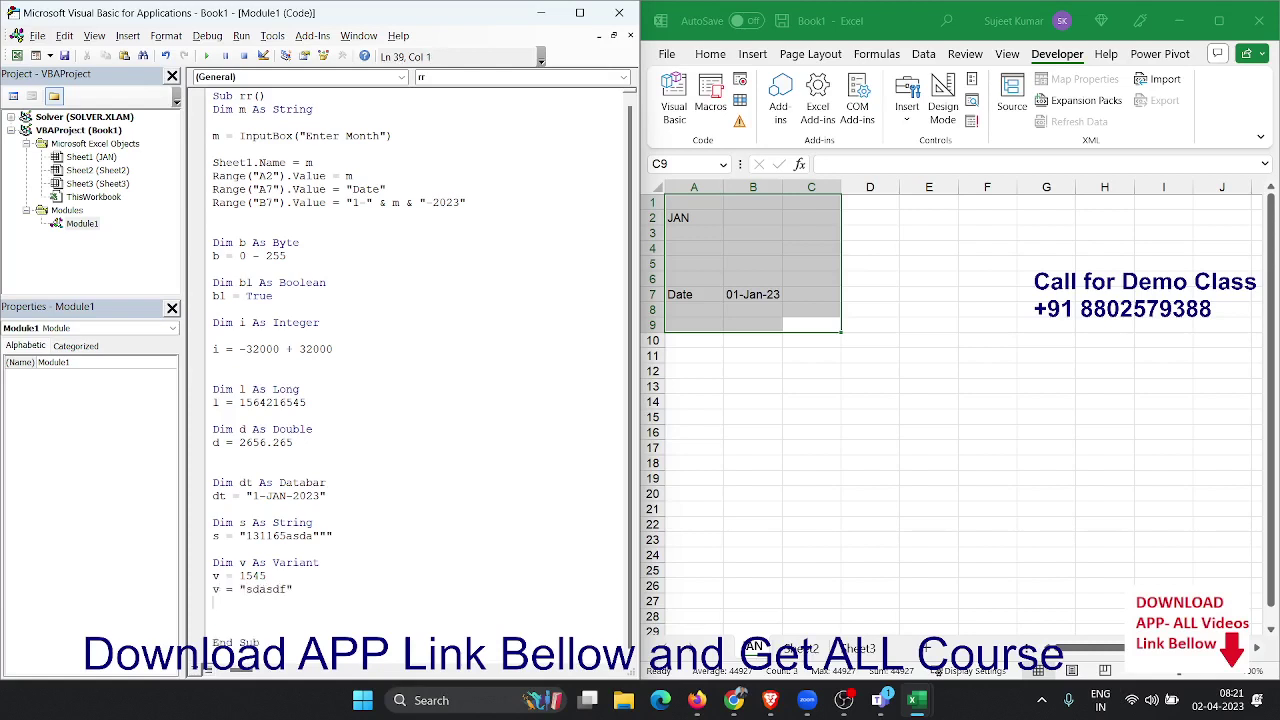
type("v=\"")
type("1-")
type("De")
type("c")
key("BackSpace")
type("te")
type("-2023")
type("\"")
key("Return")
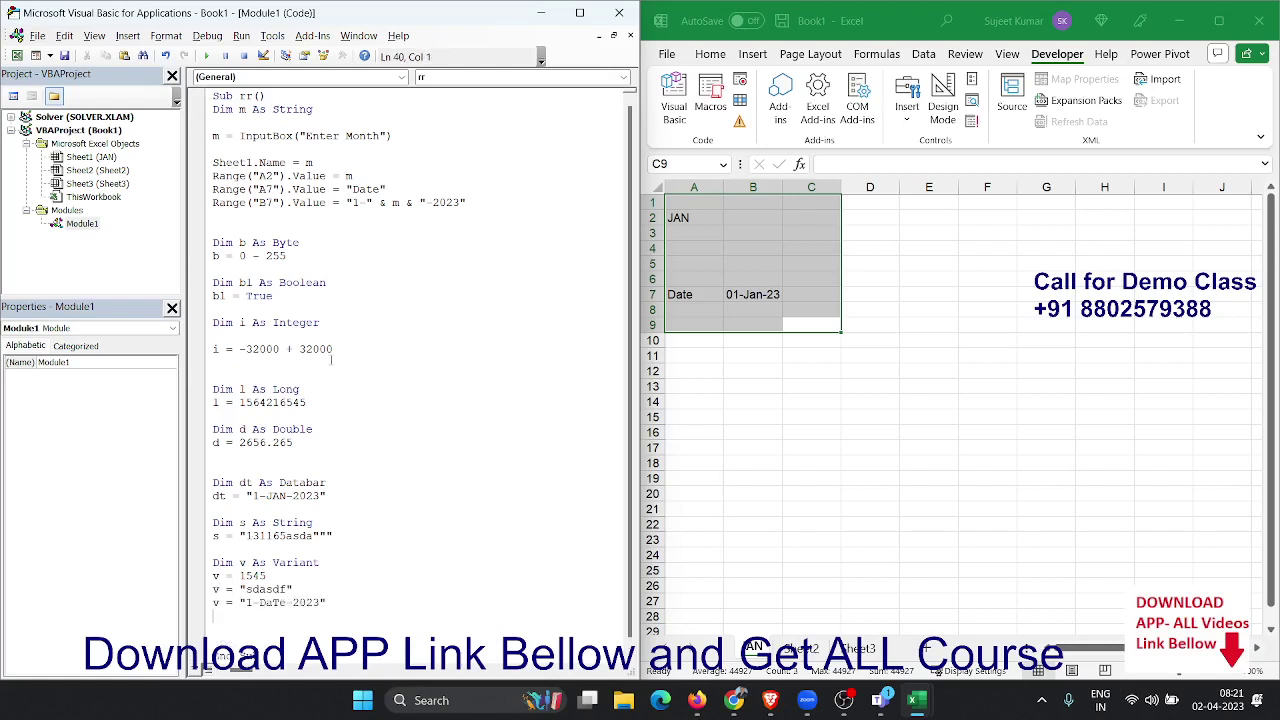
double_click(277, 605)
type("J")
type("AN")
left_click(260, 617)
mouse_move(320, 604)
left_mouse_down()
mouse_move(209, 562)
mouse_move(194, 370)
left_mouse_up()
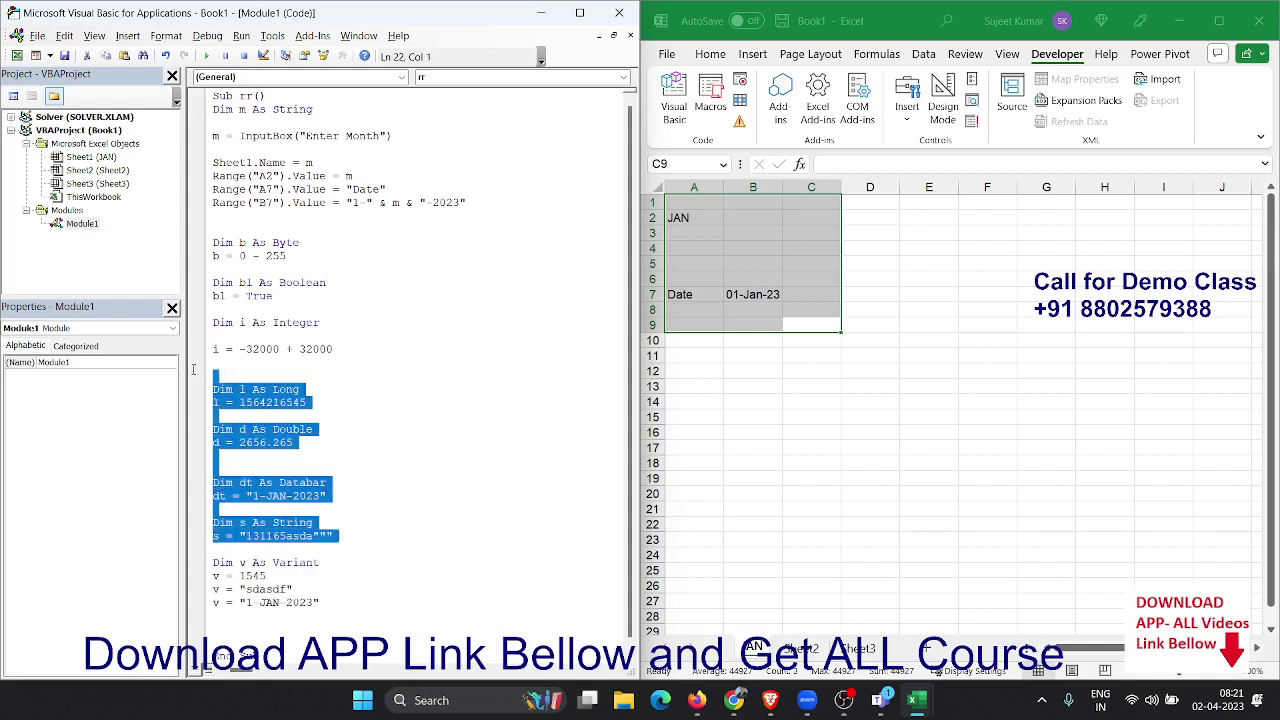
left_click_drag(194, 370, 182, 250)
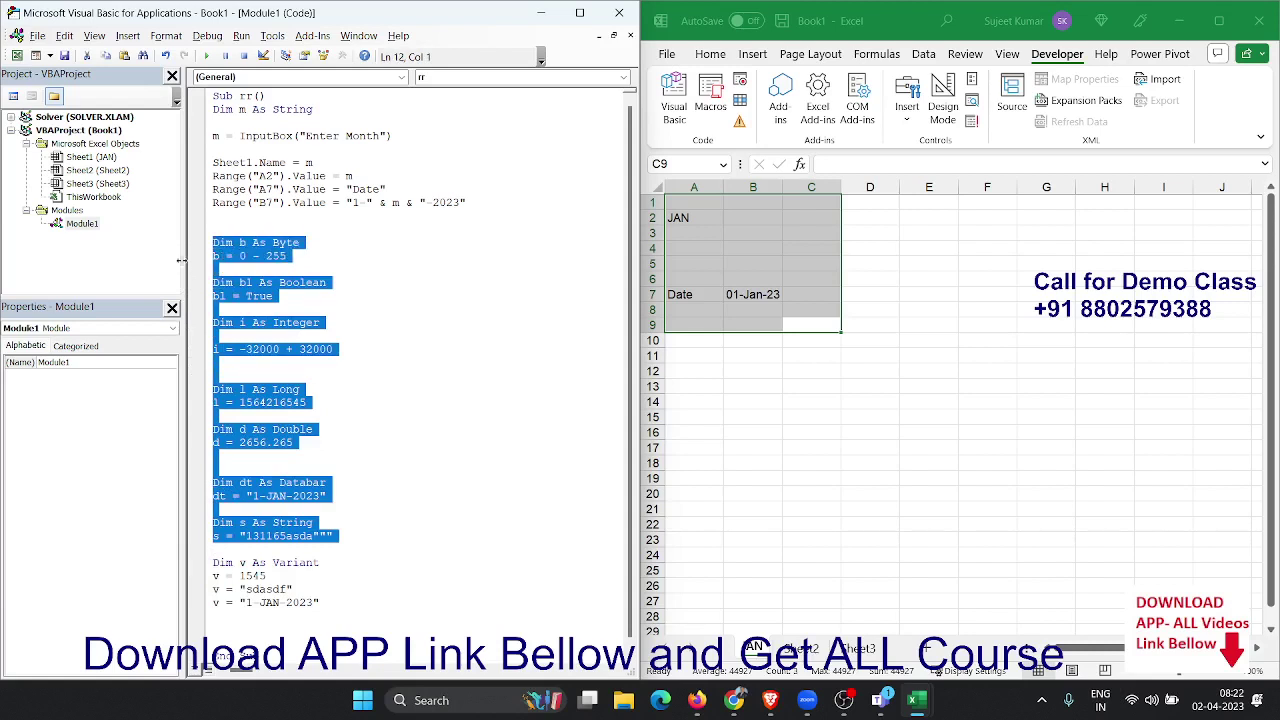
left_click(346, 258)
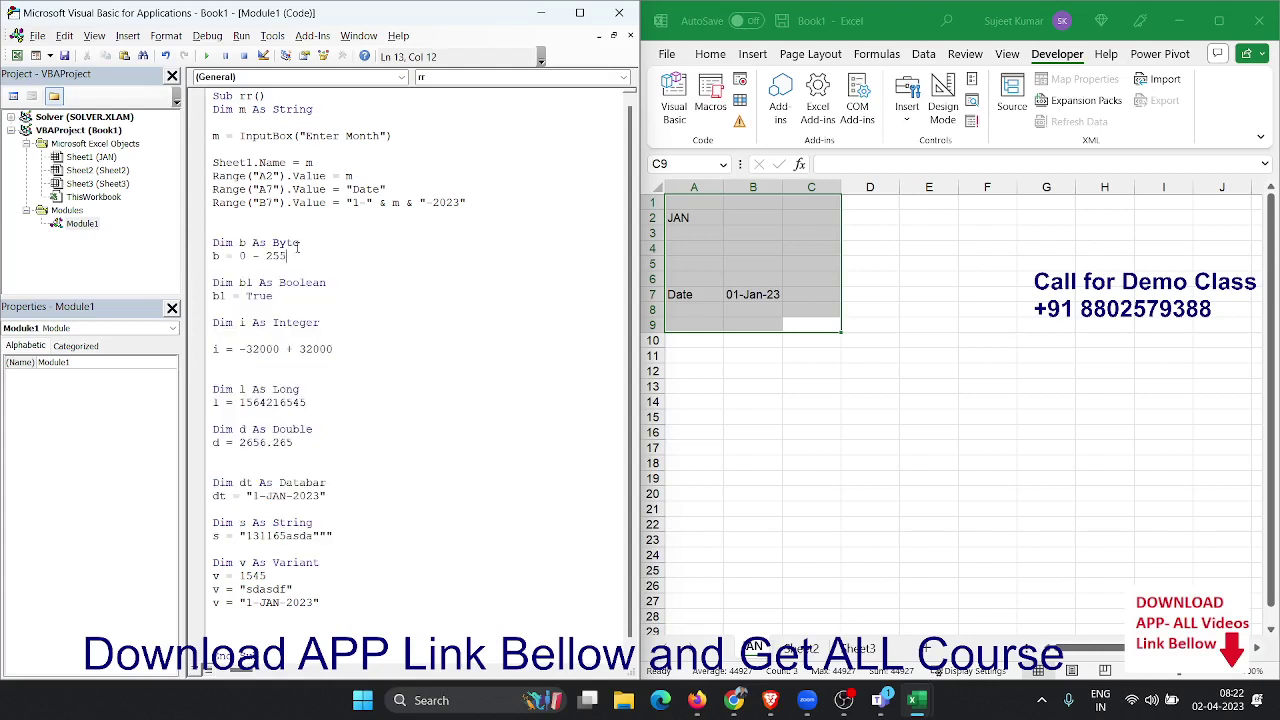
left_click_drag(298, 243, 245, 243)
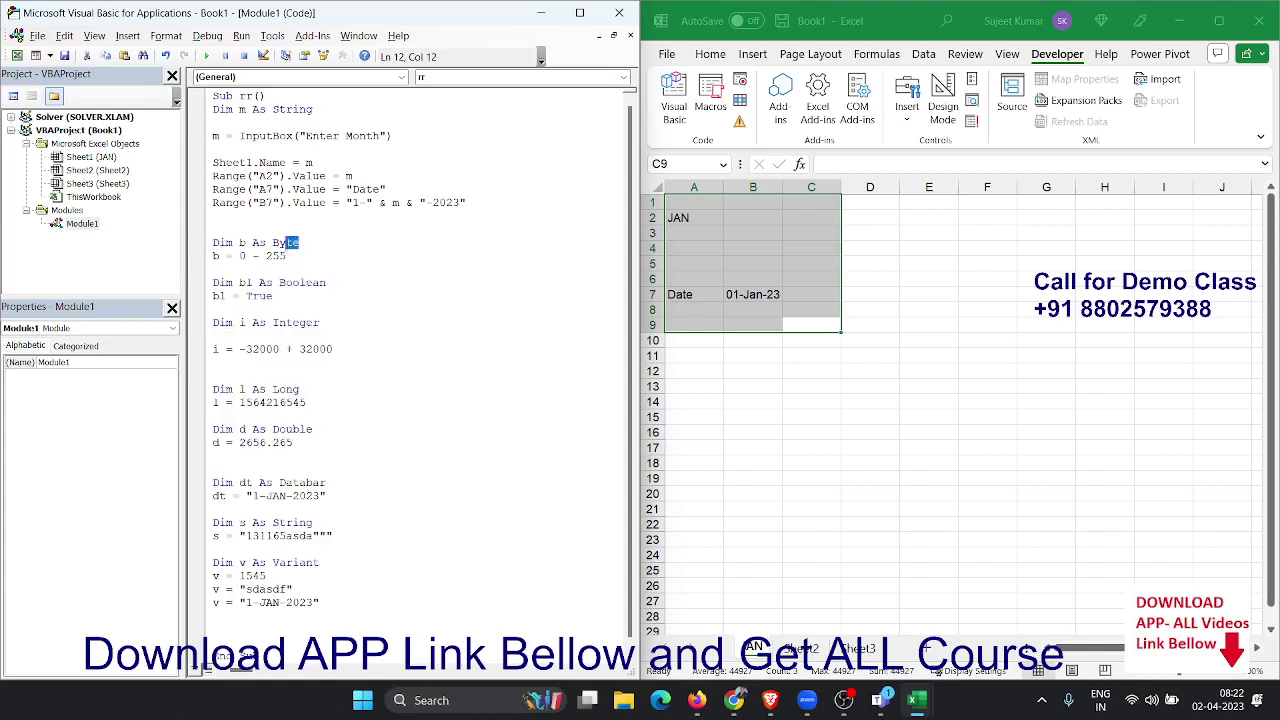
left_click(252, 283)
left_click(252, 388)
left_click(294, 442)
scroll(295, 442, "down", 1)
left_click(316, 472)
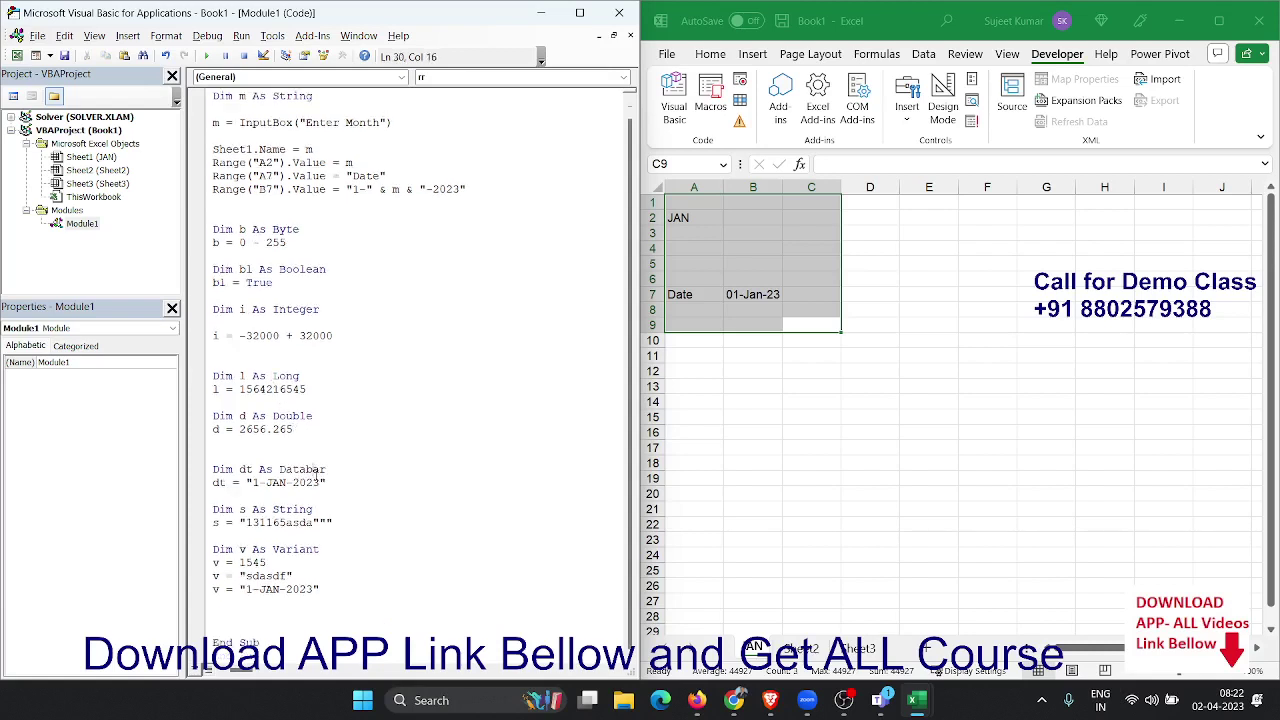
double_click(251, 523)
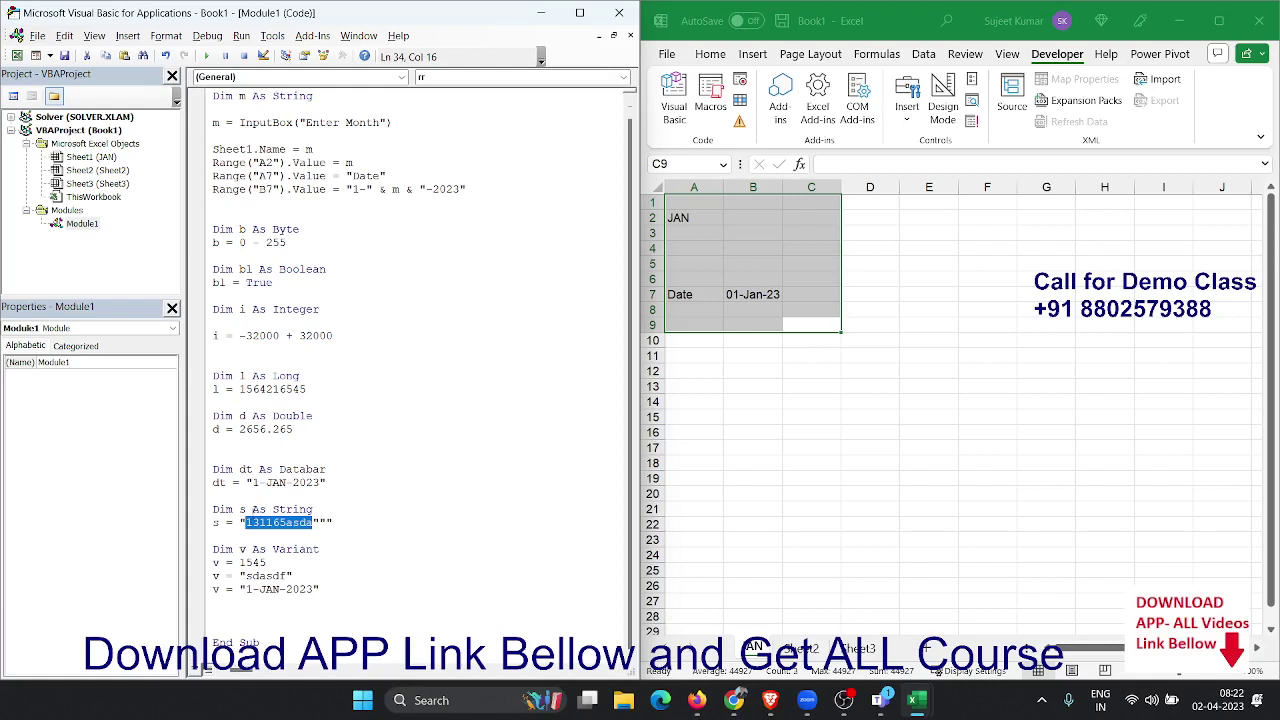
double_click(259, 550)
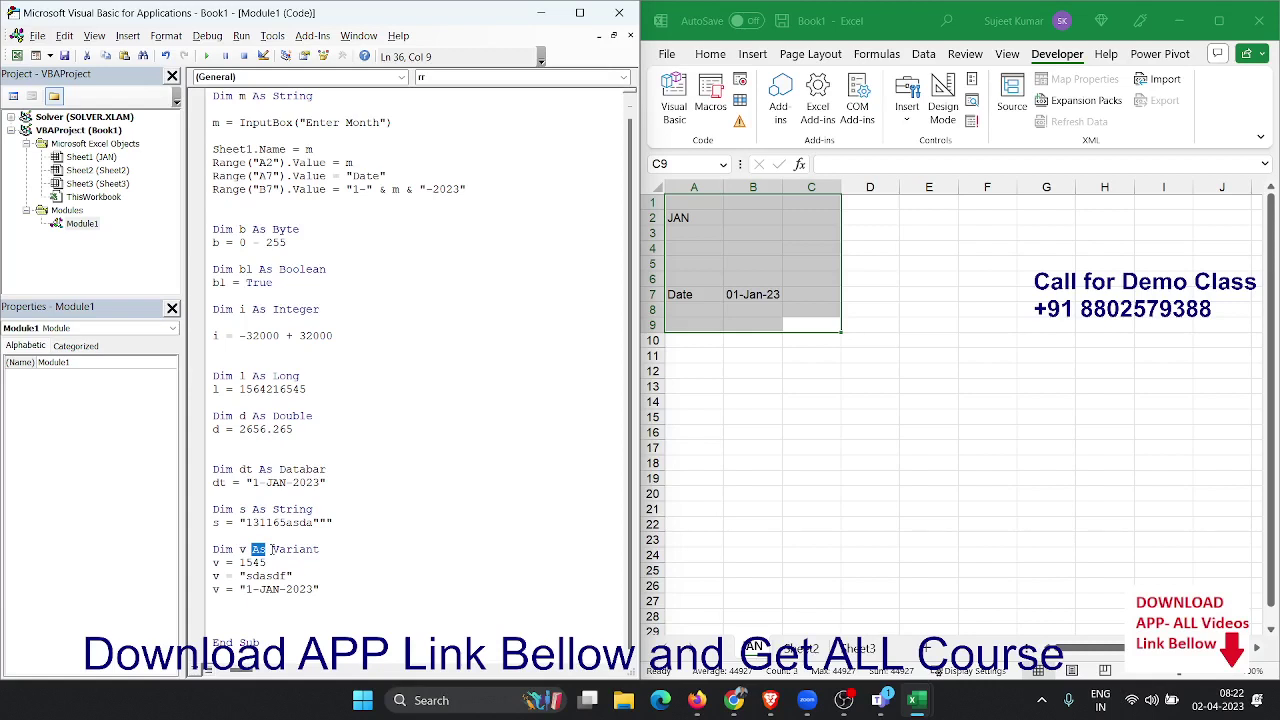
scroll(205, 305, "up", 1)
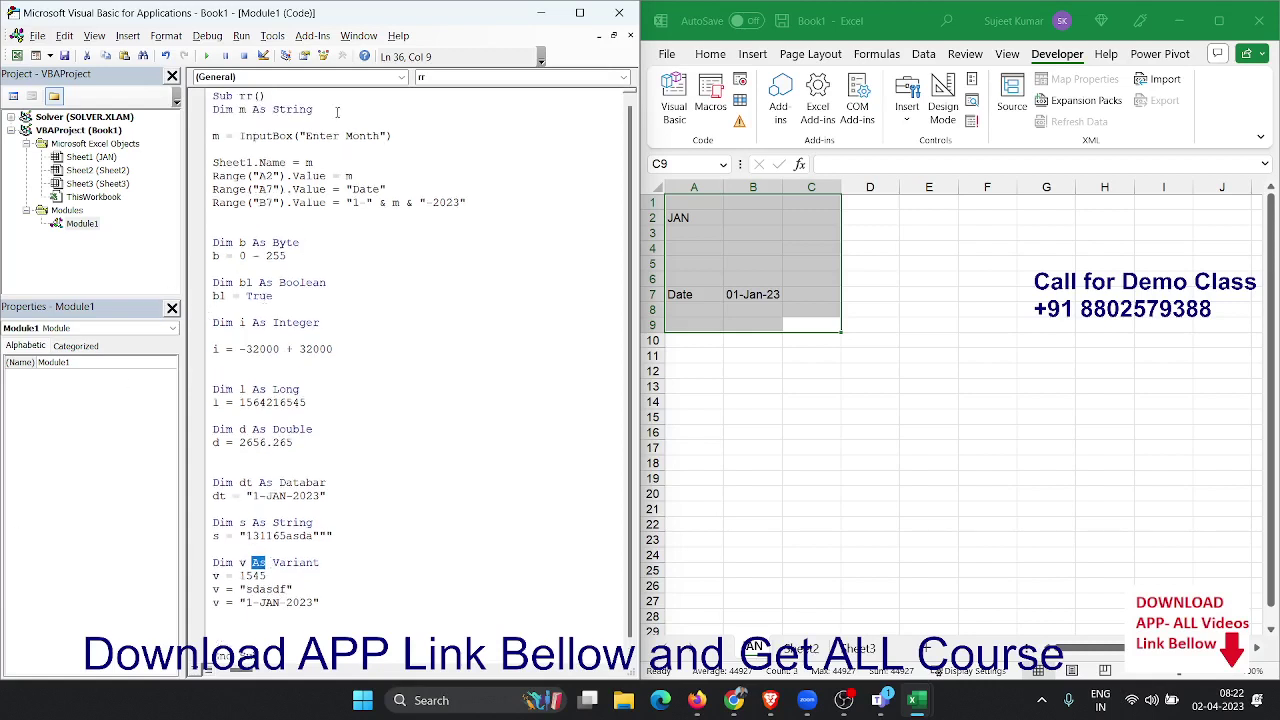
left_click_drag(337, 112, 216, 96)
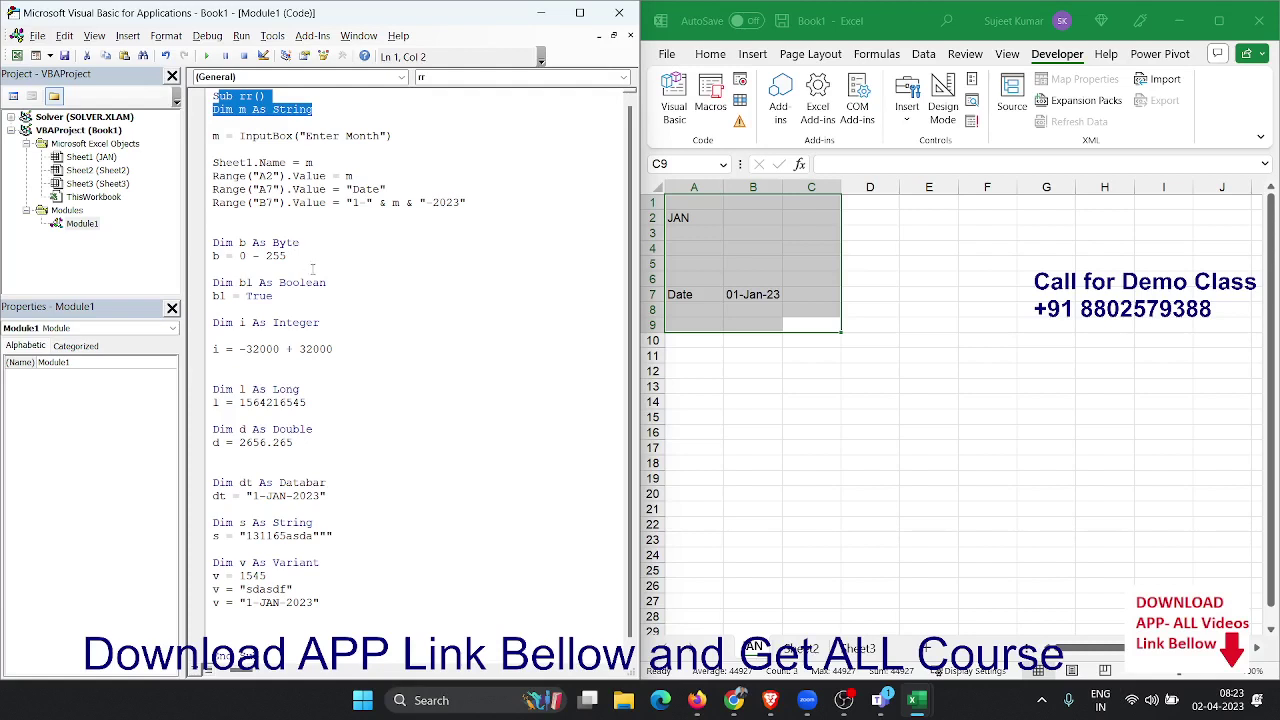
scroll(343, 358, "down", 1)
left_click_drag(322, 590, 206, 140)
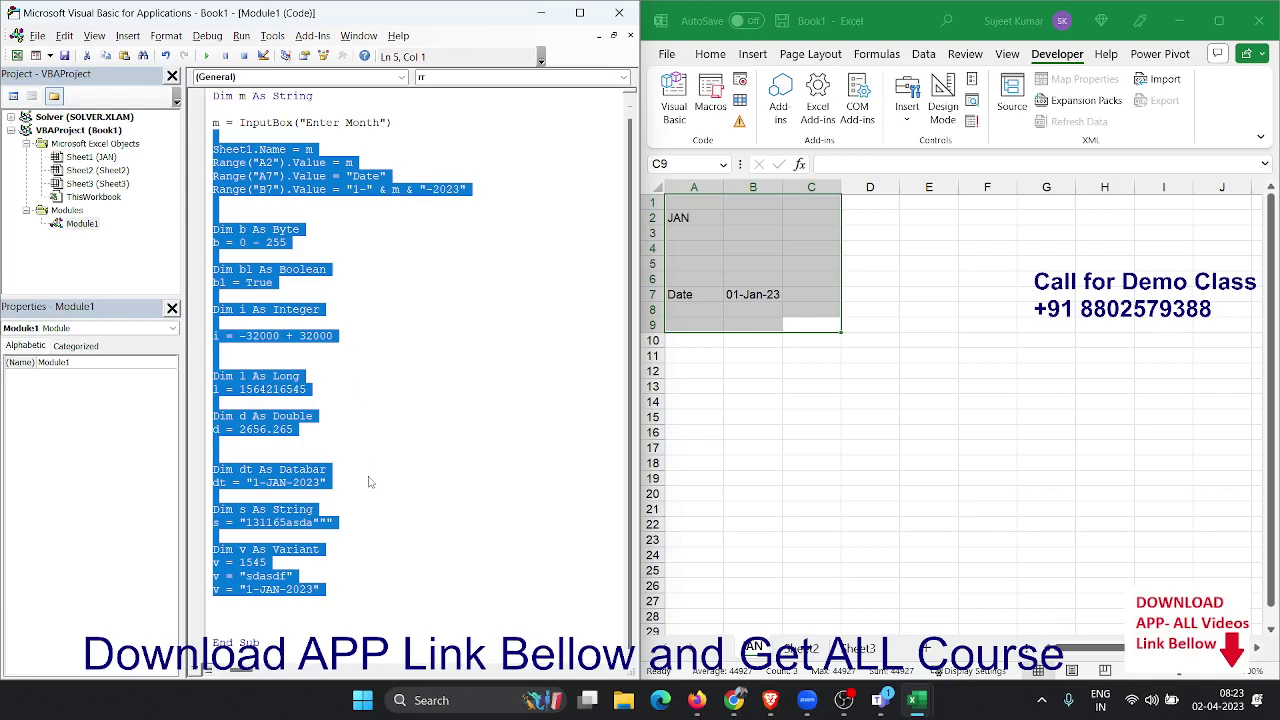
left_click(303, 648)
key("Return")
key("Return")
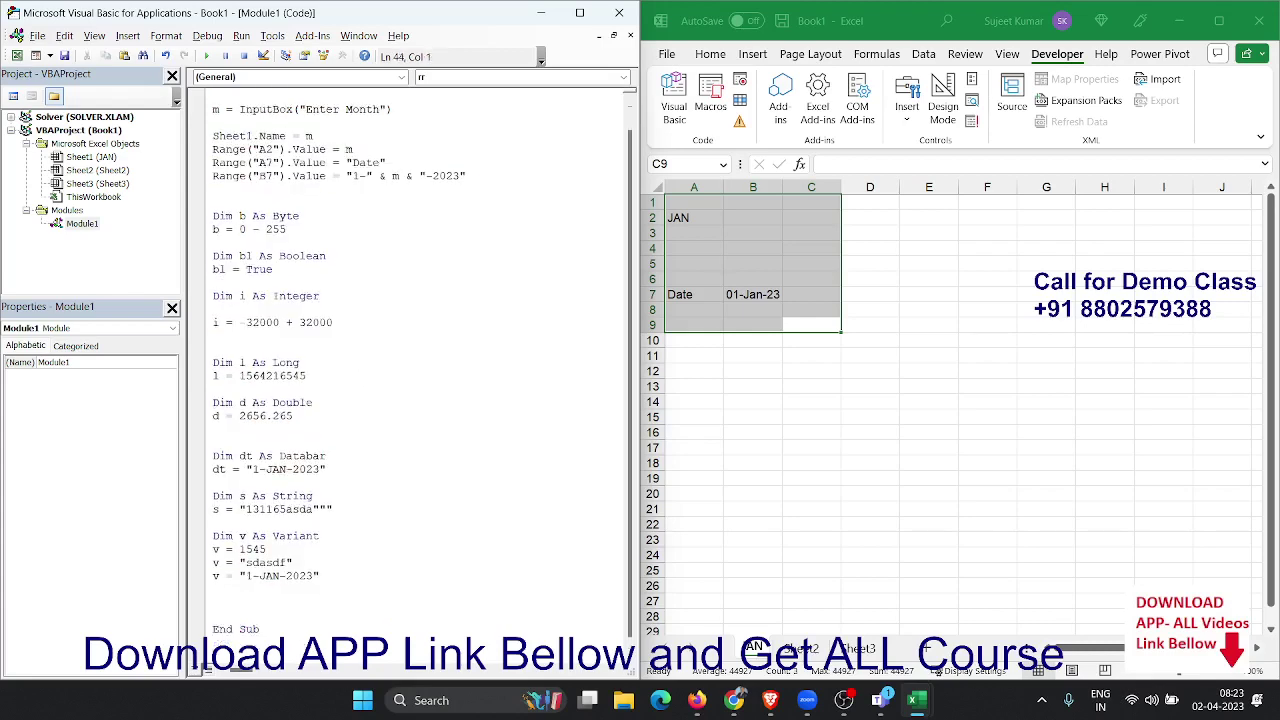
key("Return")
key("Return")
key("Return")
key("Return")
key("Return")
key("Return")
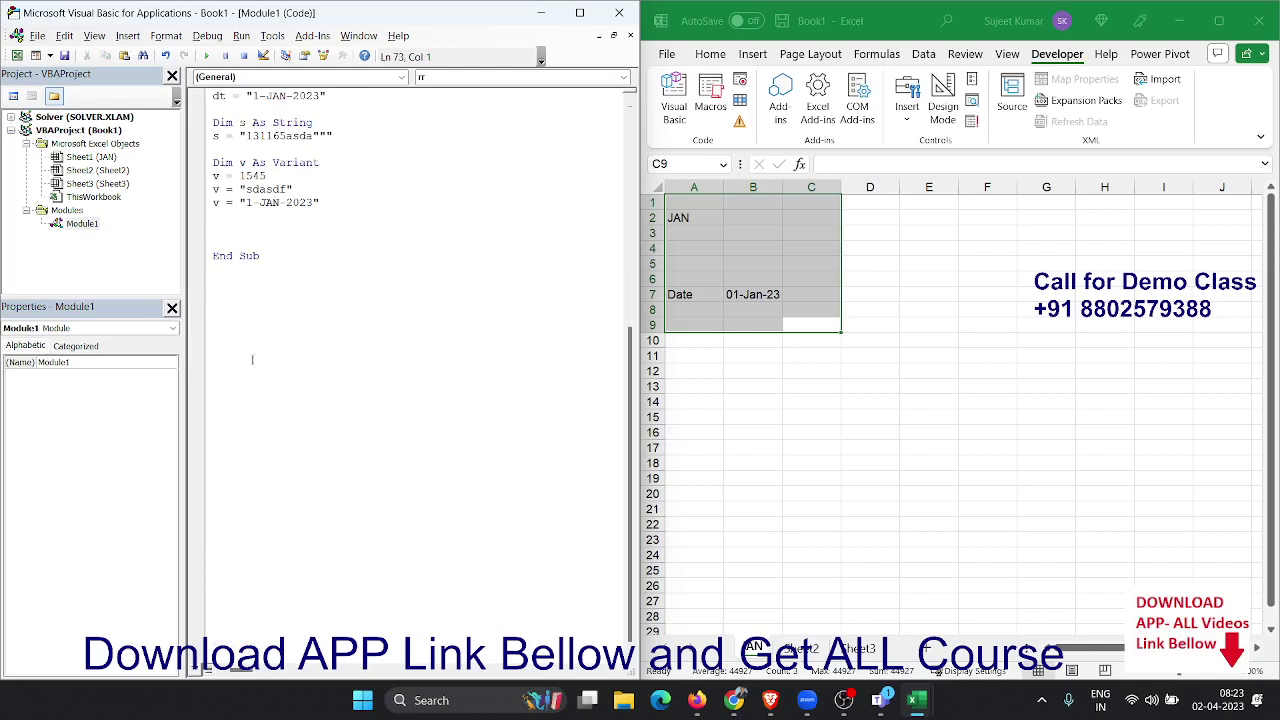
- Write Sub rr_1 with Dim r As Long, r = 50 / 6 and MsgBox r
left_click(231, 274)
type("su")
type("b rr")
type("_1()")
key("Return")
key("Return")
key("Return")
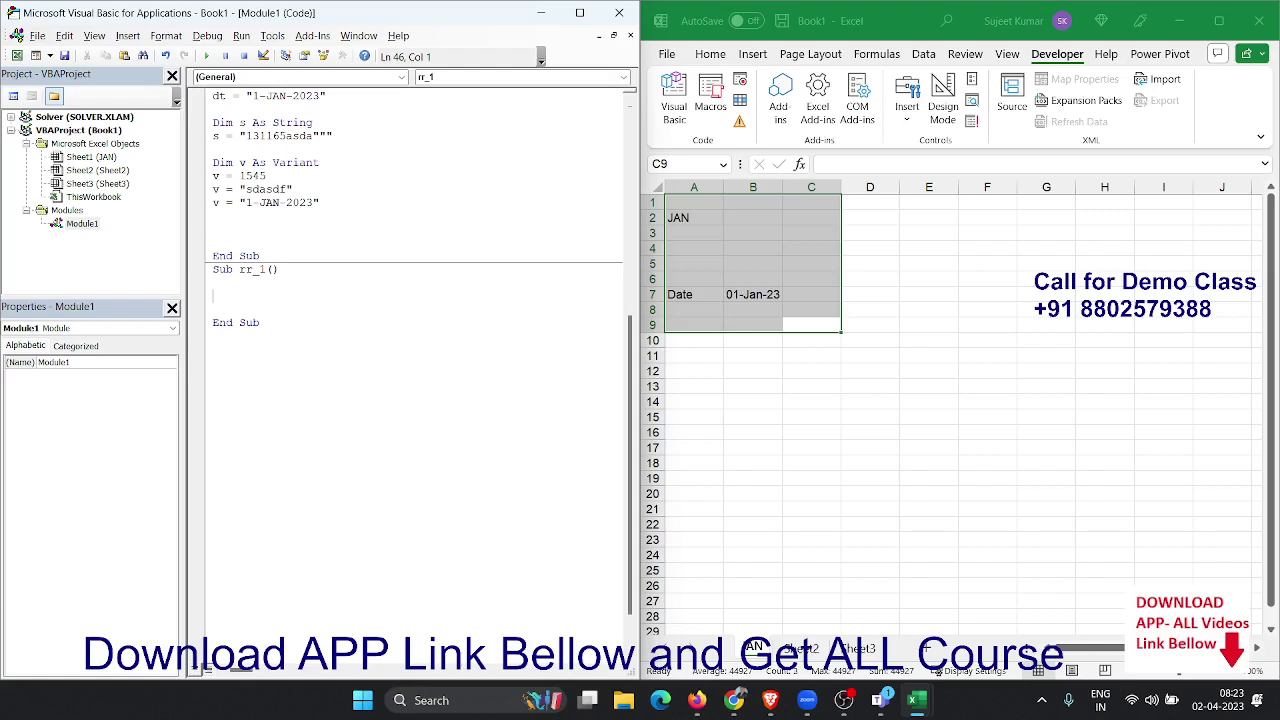
type("dim ")
type("r as ")
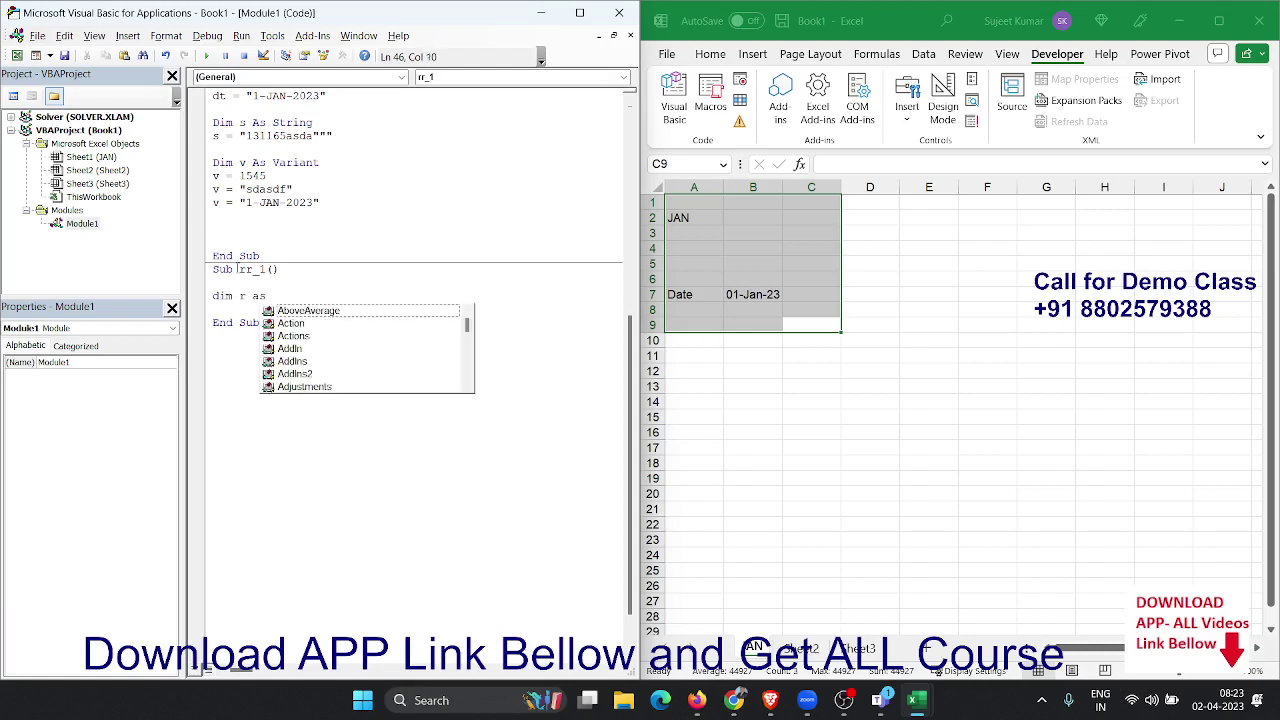
type("lo")
key("Tab")
key("Return")
key("Return")
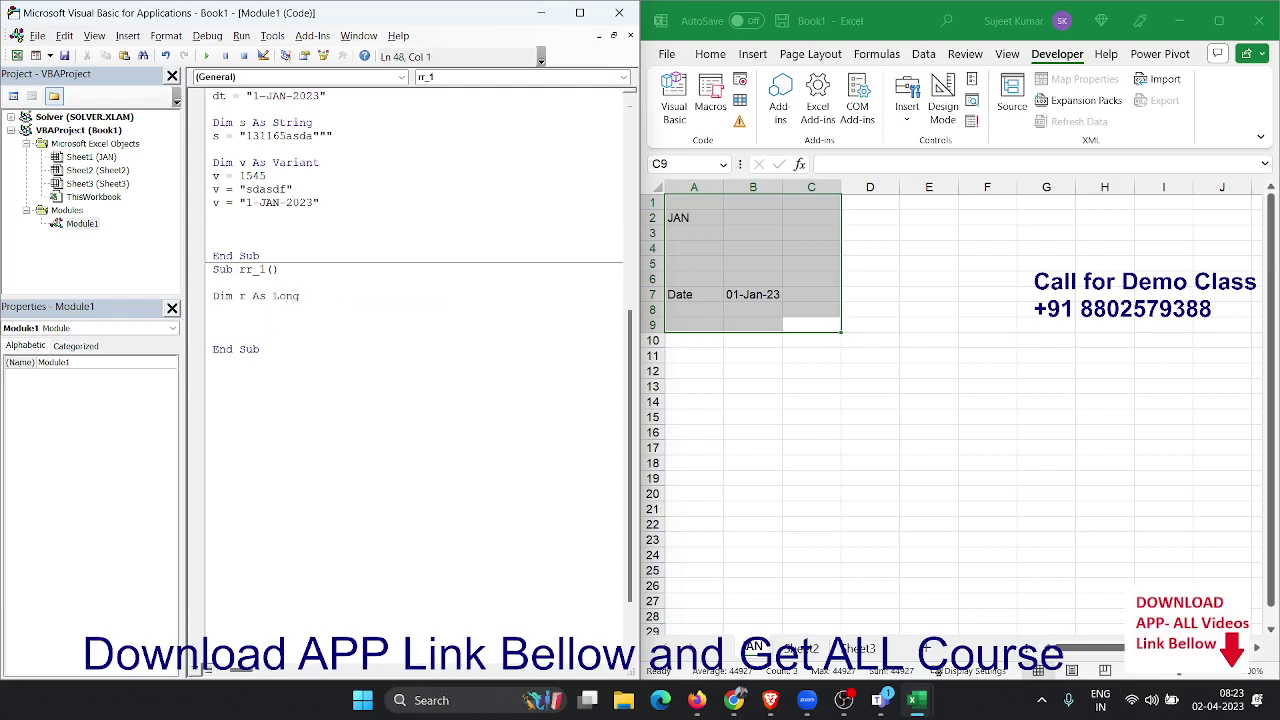
type("r=")
type("50/6")
key("Return")
key("Return")
type("msgbox ")
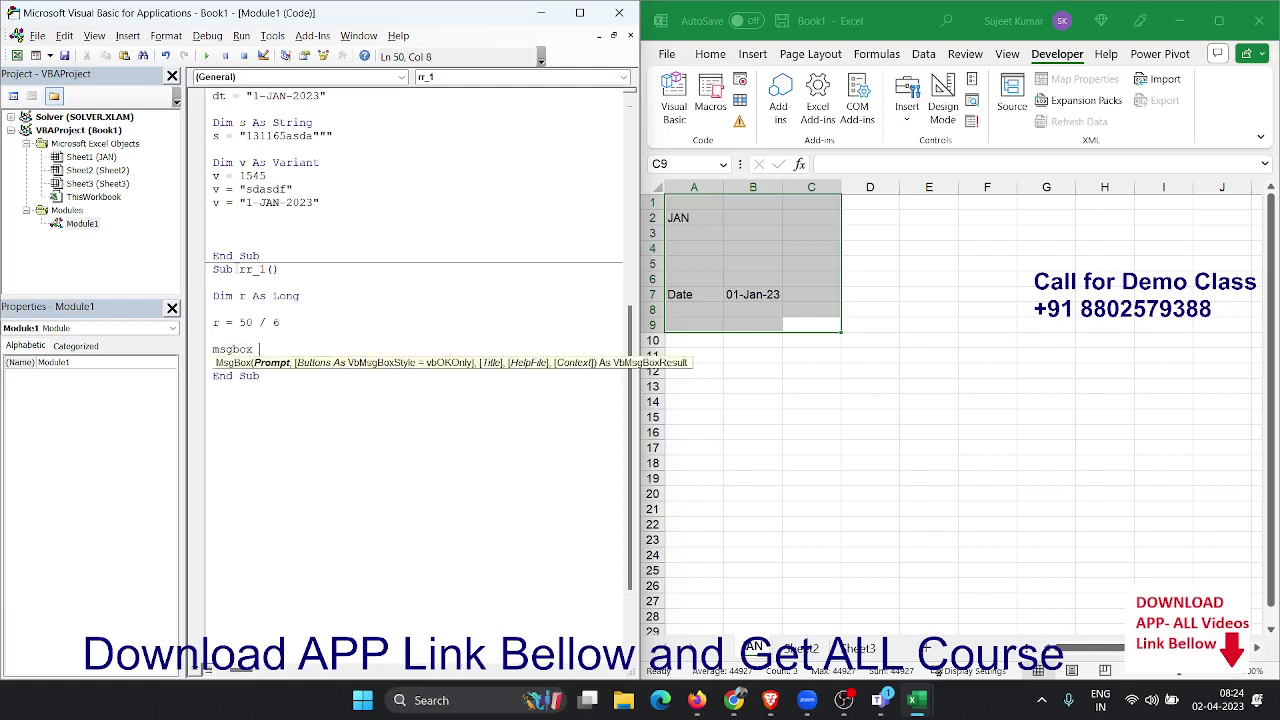
type("r")
key("Up")
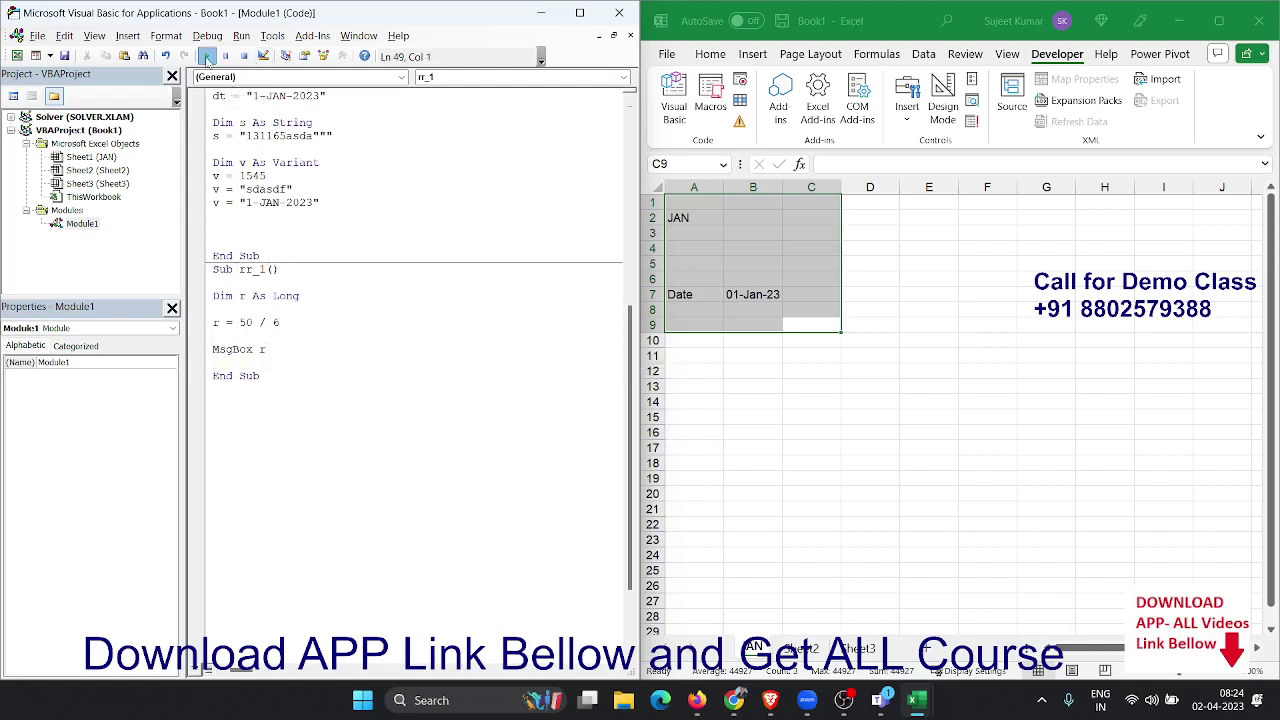
- Run rr_1, which shows 8, then delete Long from r's declaration
left_click(207, 56)
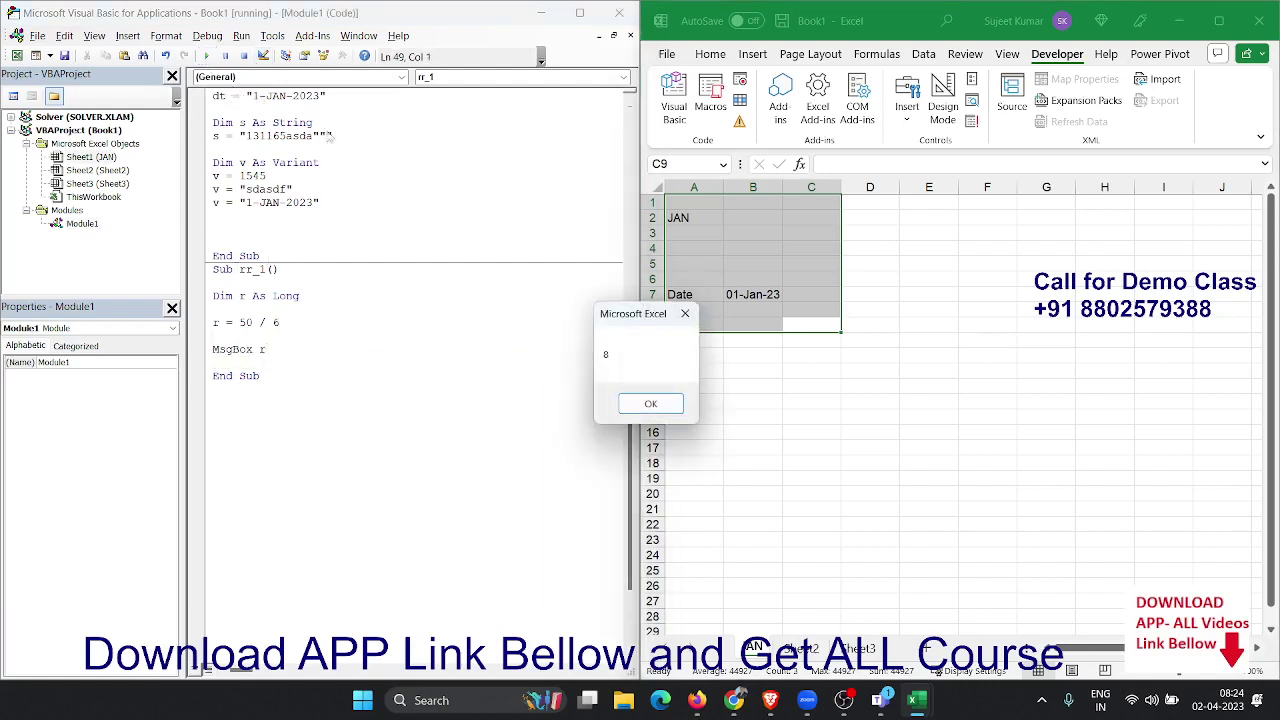
left_click(652, 404)
key("ctrl+shift+Left")
key("BackSpace")
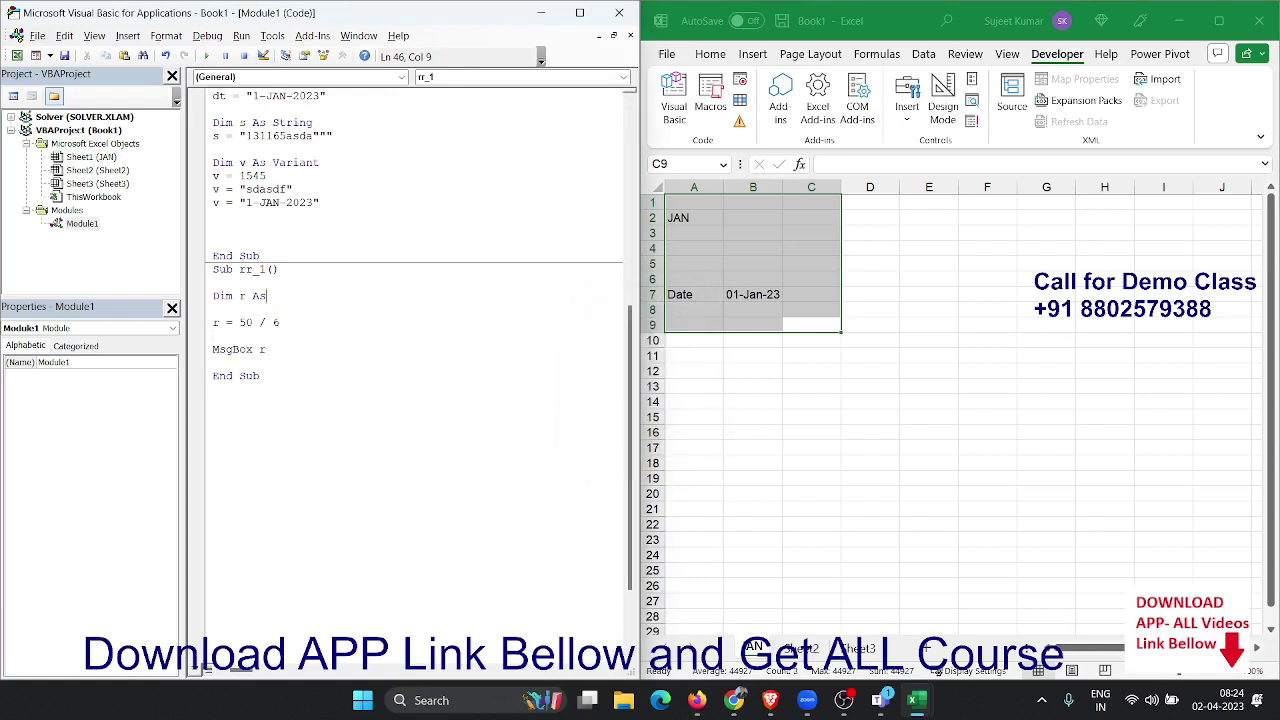
- Redeclare r As Variant and rerun rr_1 to show 8.33333333333333
key("ctrl+space")
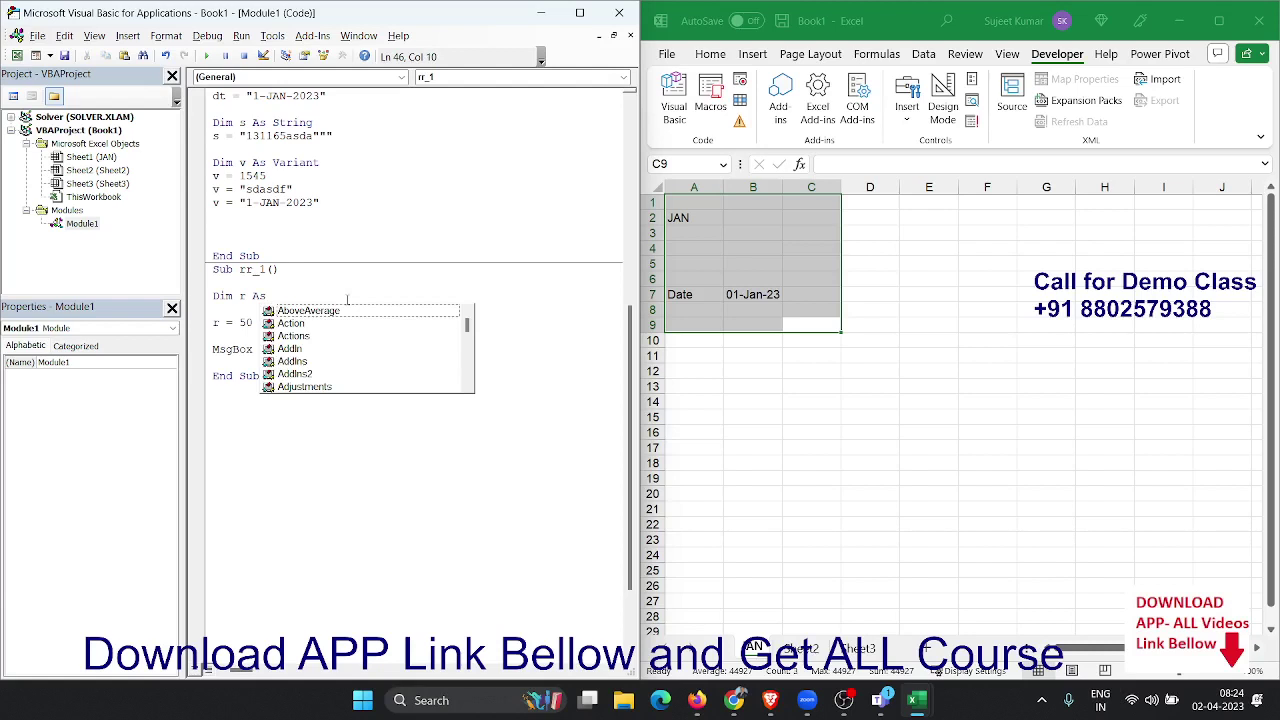
type("v")
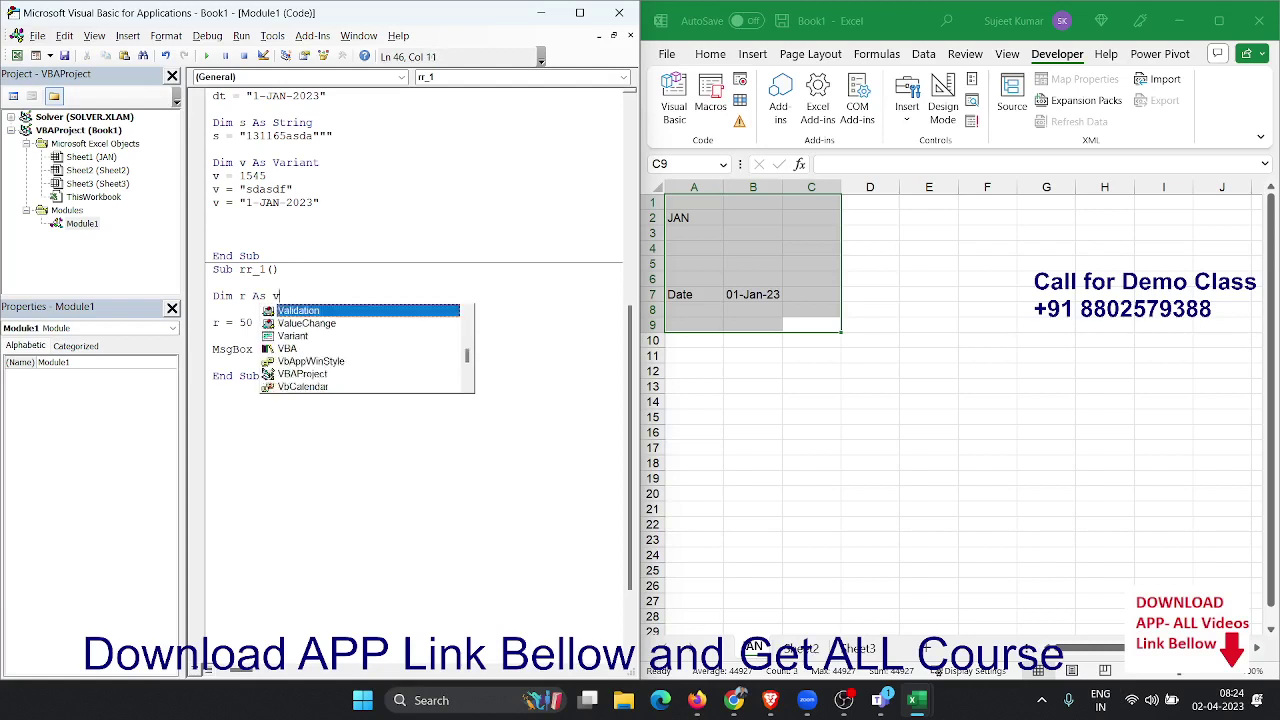
type("ar")
key("Tab")
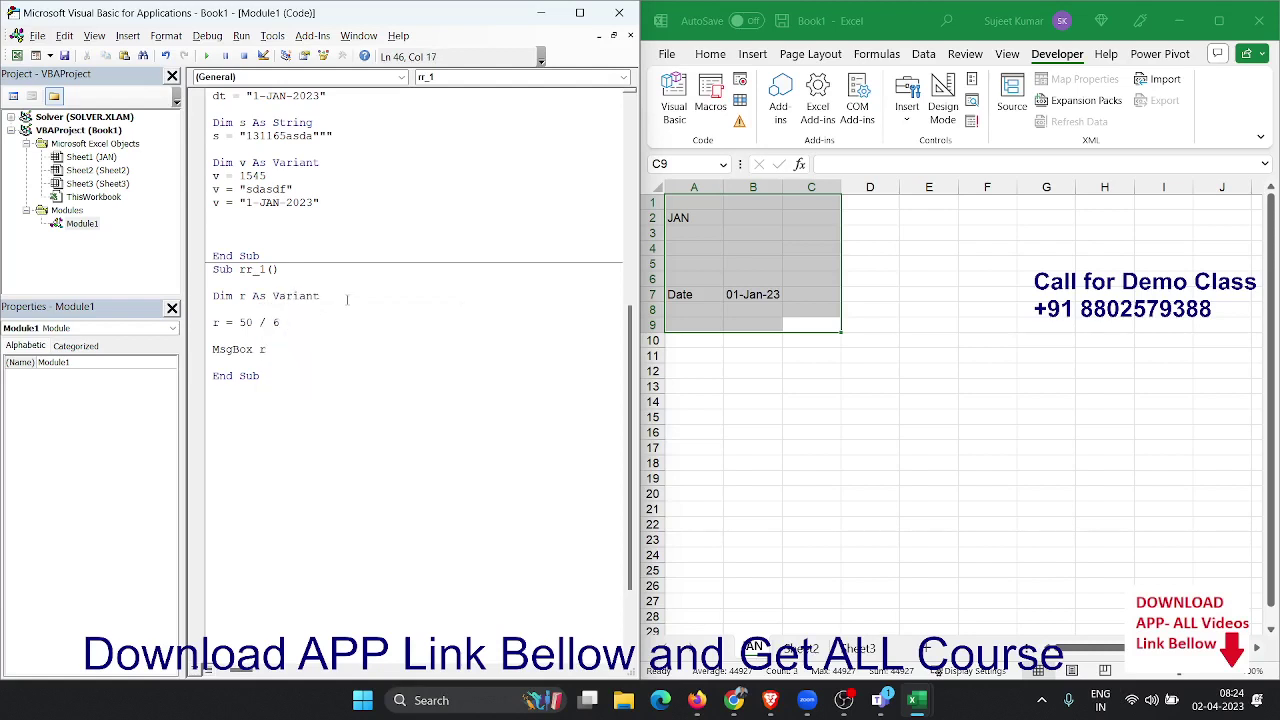
double_click(347, 299)
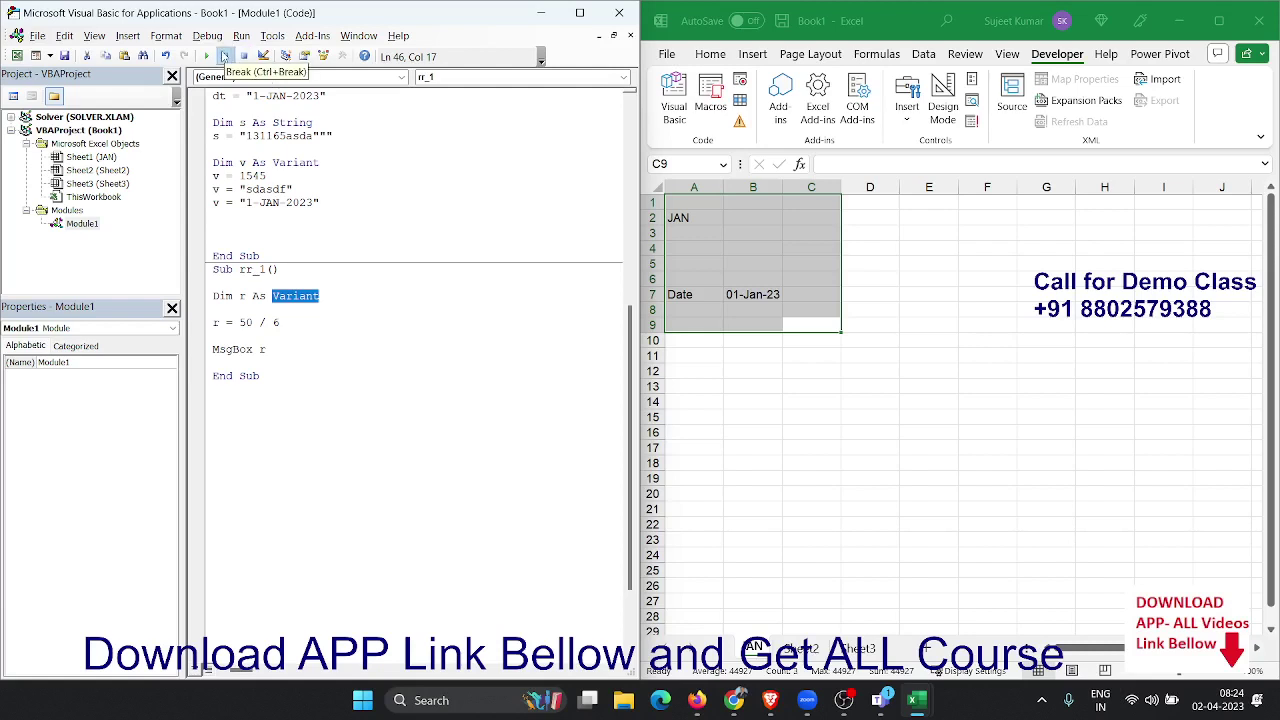
left_click(207, 56)
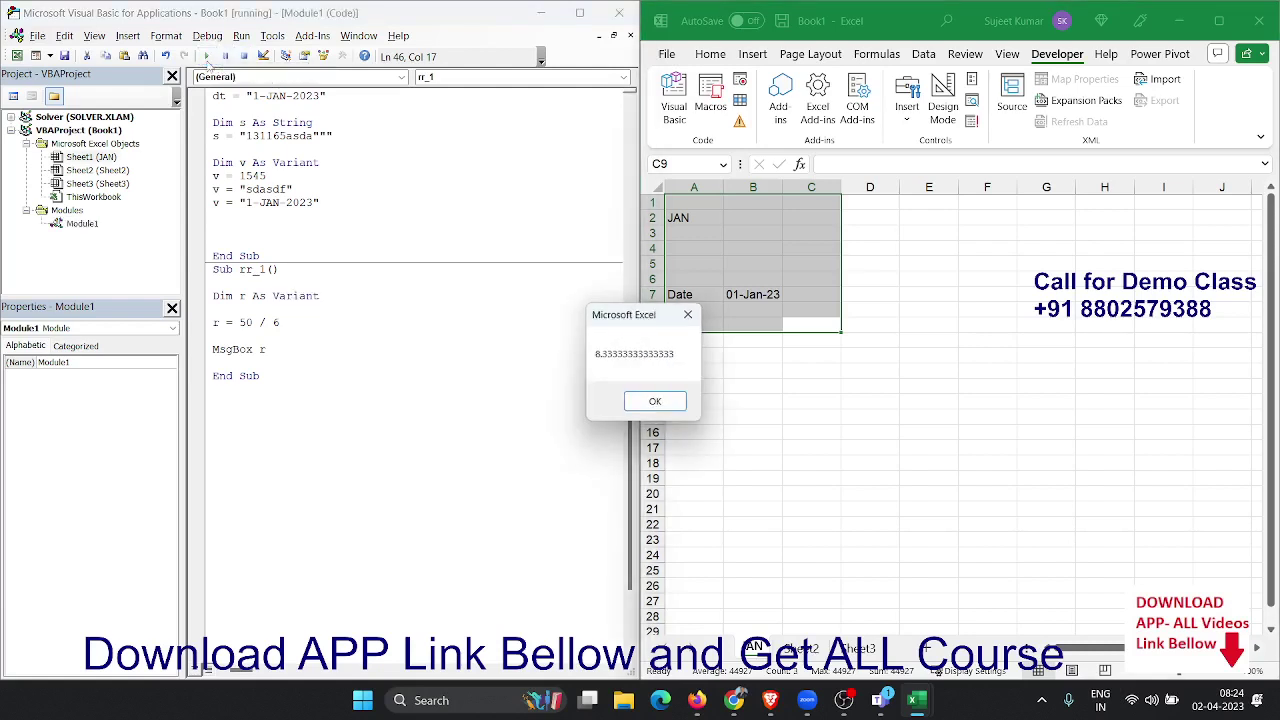
- Change the message line to MsgBox Round(r, 0) and rerun rr_1, now displaying 8
left_click(662, 406)
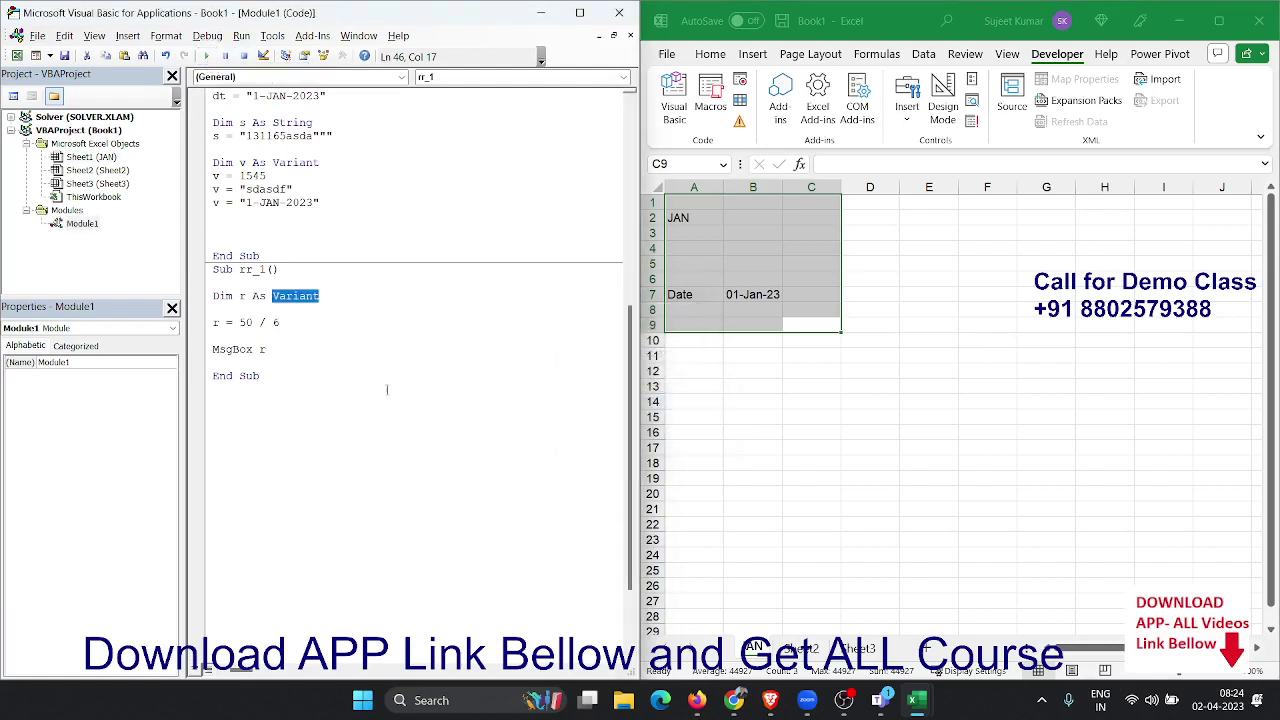
left_click(260, 349)
type("ro")
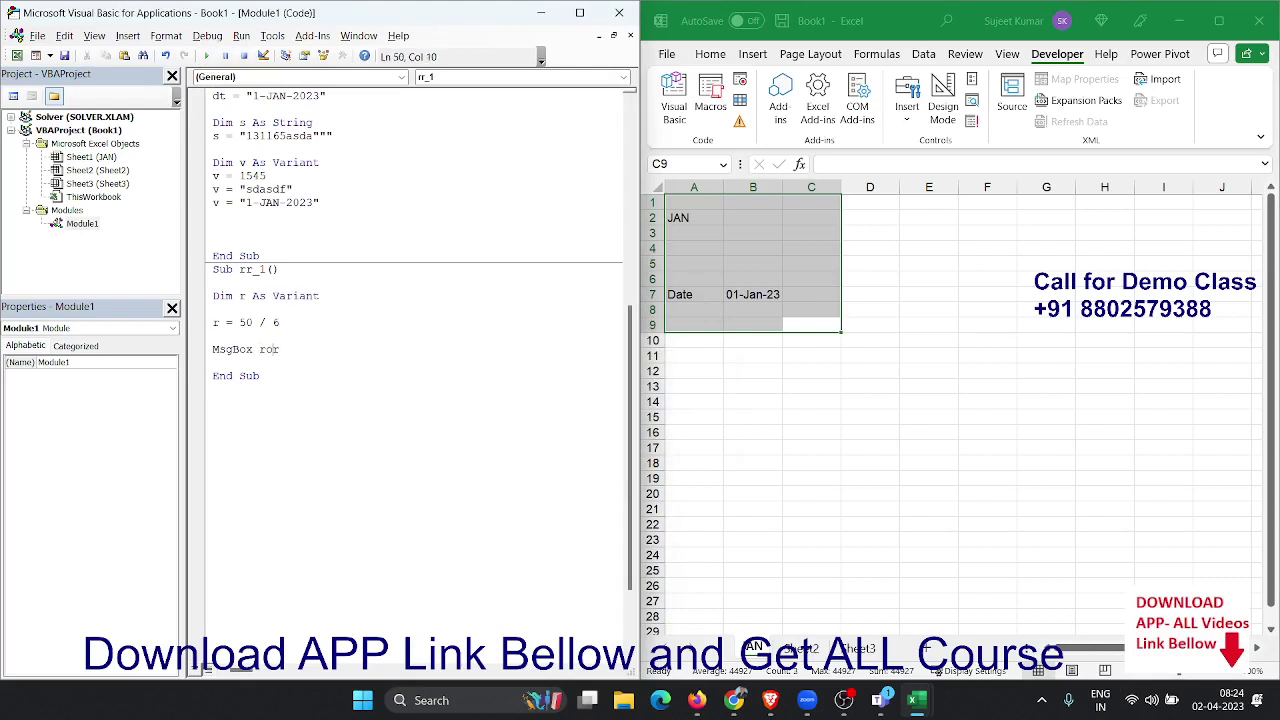
type("und(")
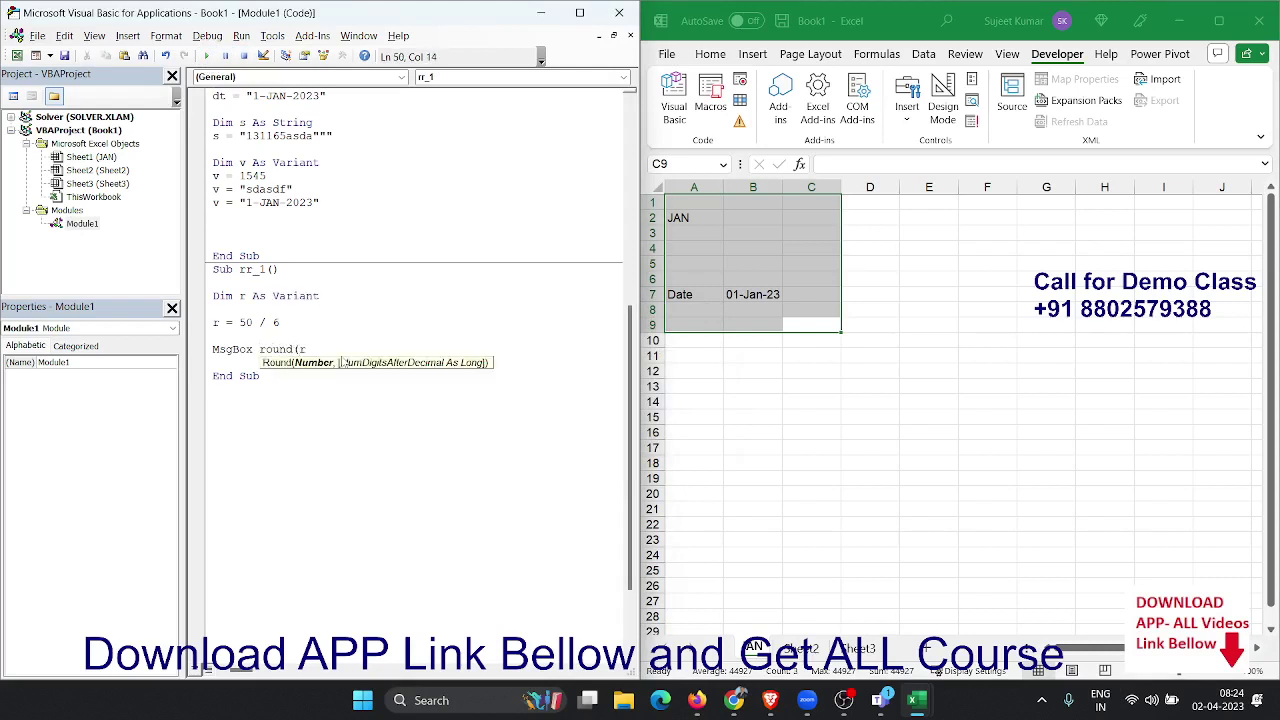
left_click(343, 360)
key("Return")
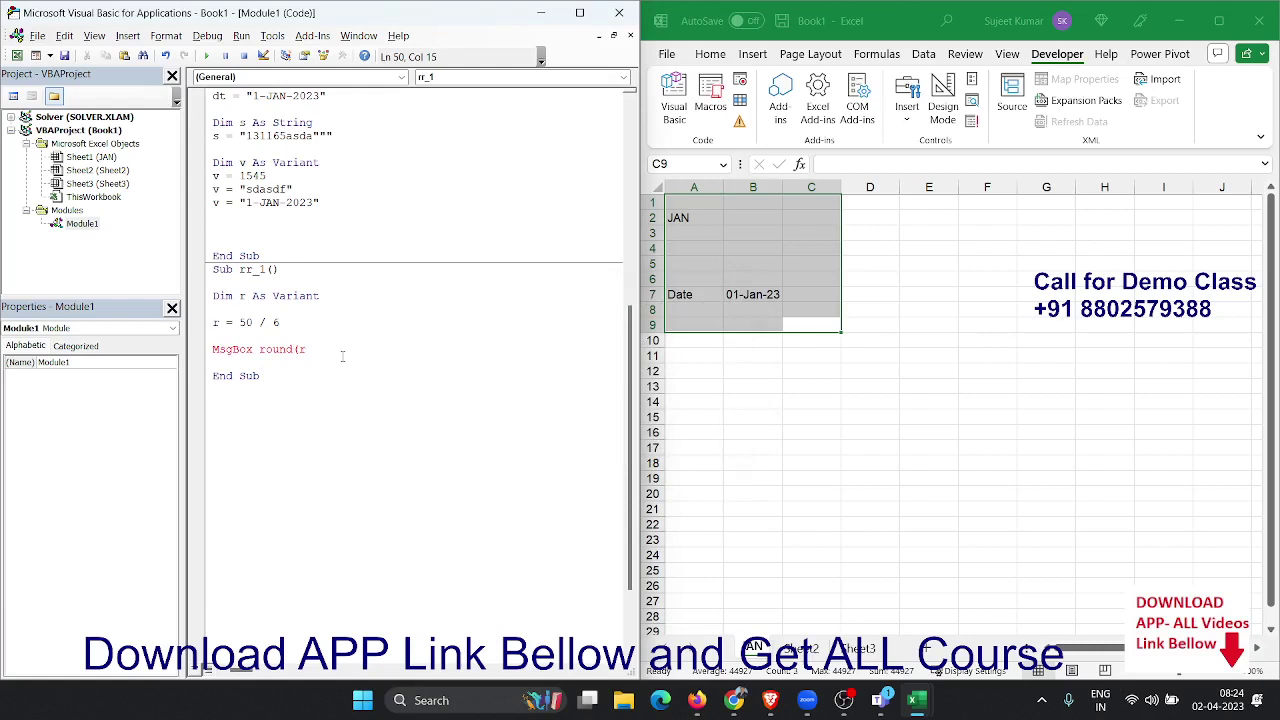
type(",0)")
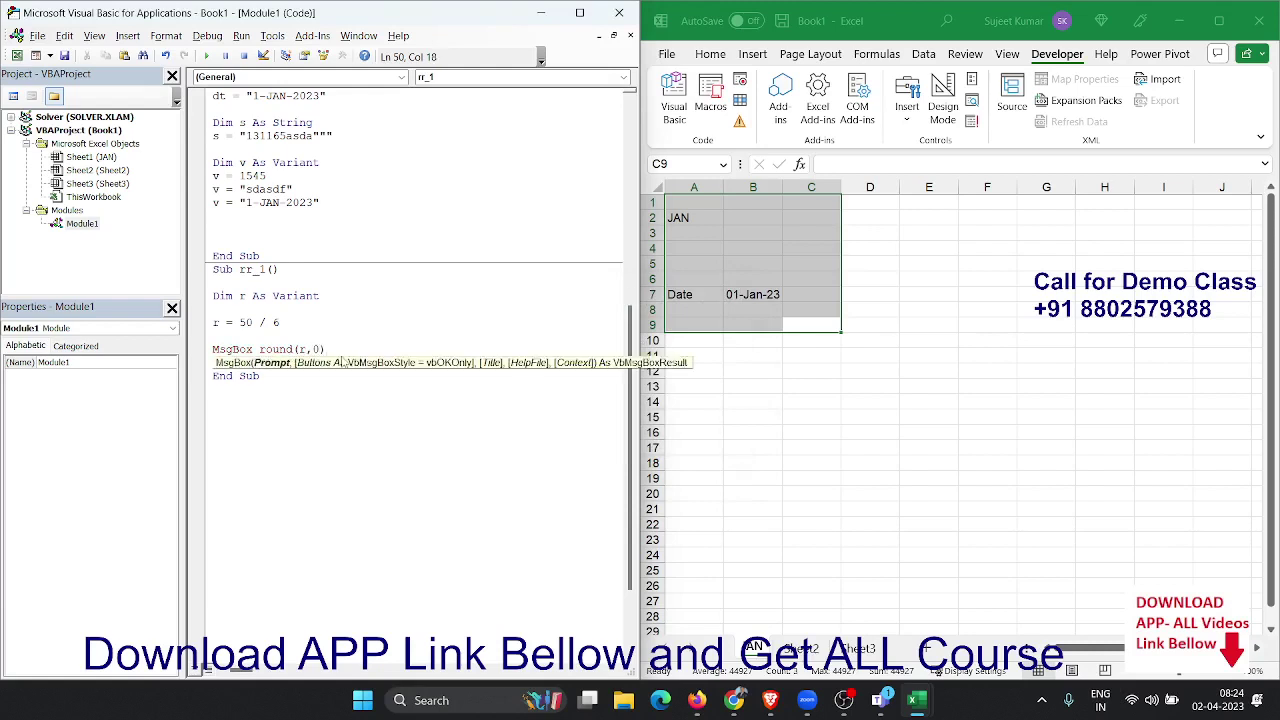
left_click(344, 334)
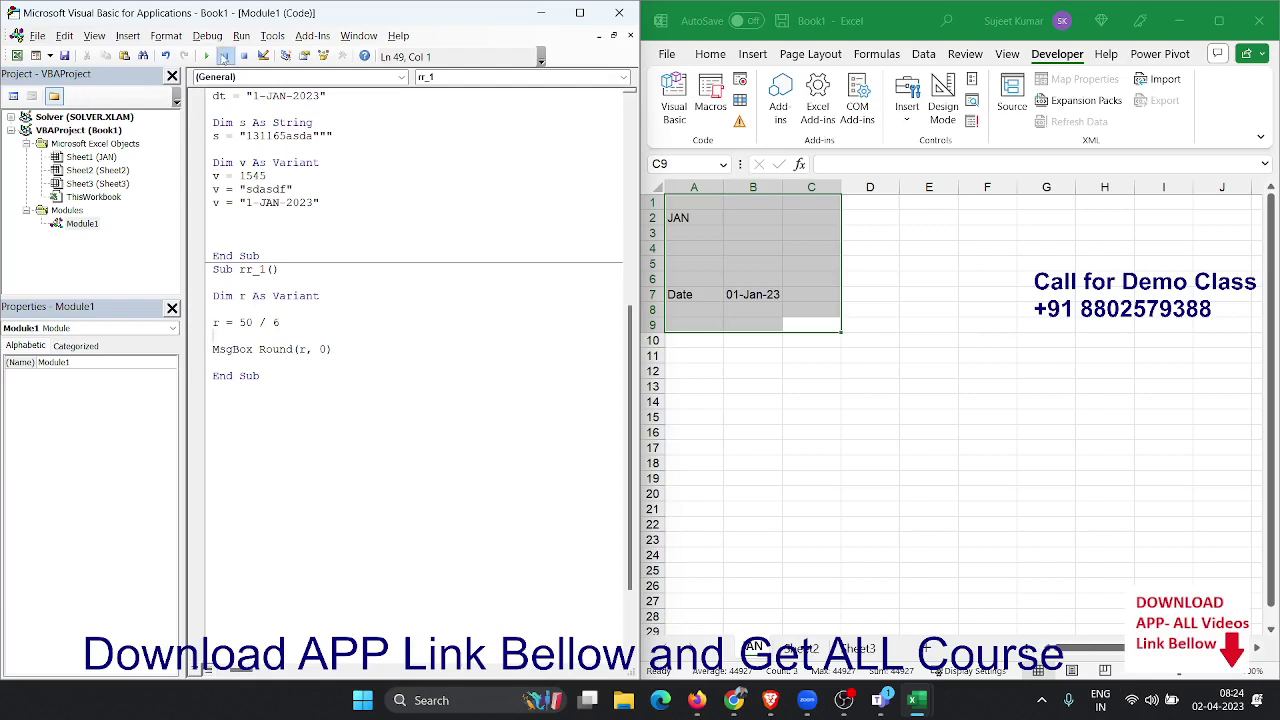
left_click(208, 56)
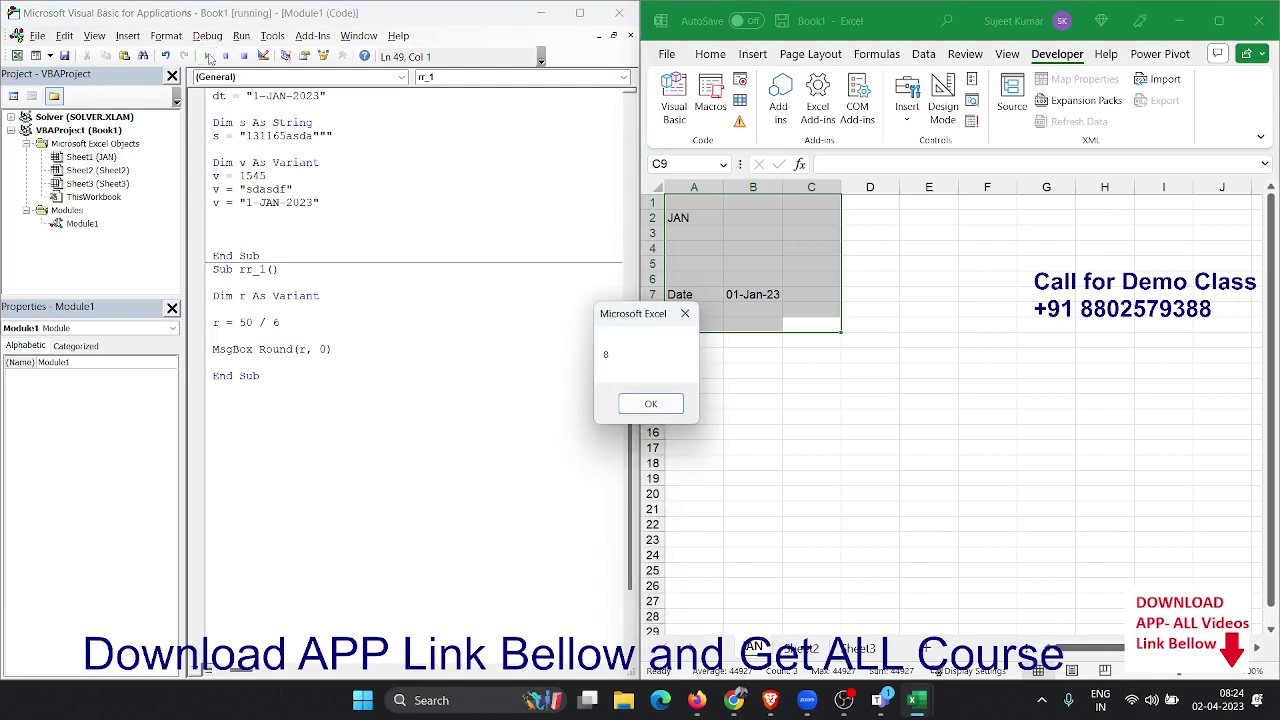
left_click(628, 403)
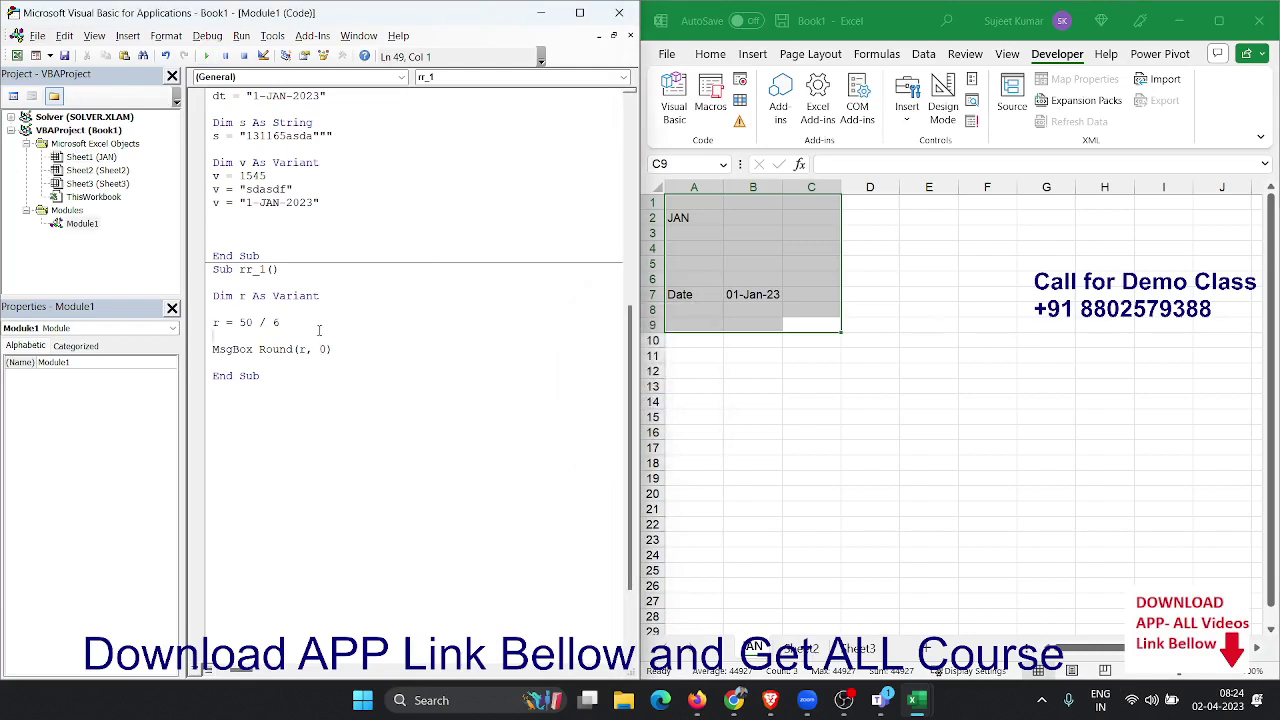
- Add Dim k As Long on new lines below MsgBox Round(r, 0)
left_click_drag(332, 349, 259, 349)
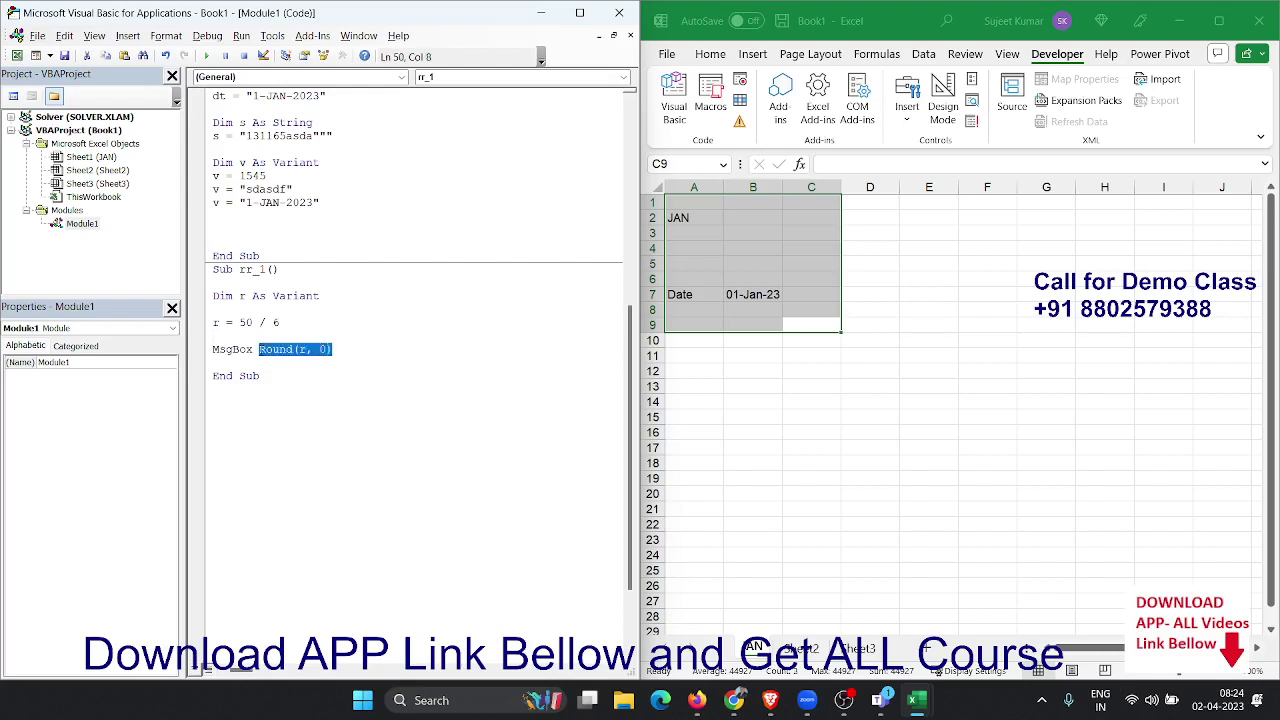
left_click(369, 368)
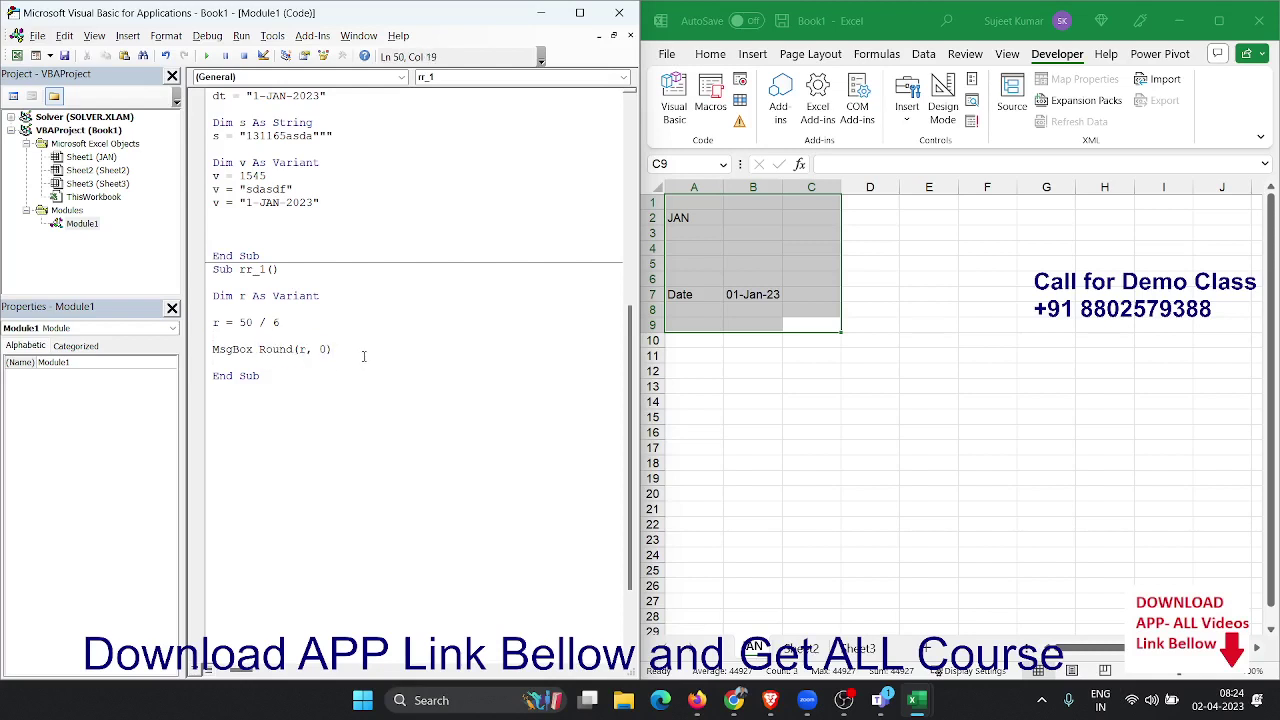
key("Return")
key("Return")
key("Return")
key("Return")
left_click(213, 389)
key("Return")
type("d")
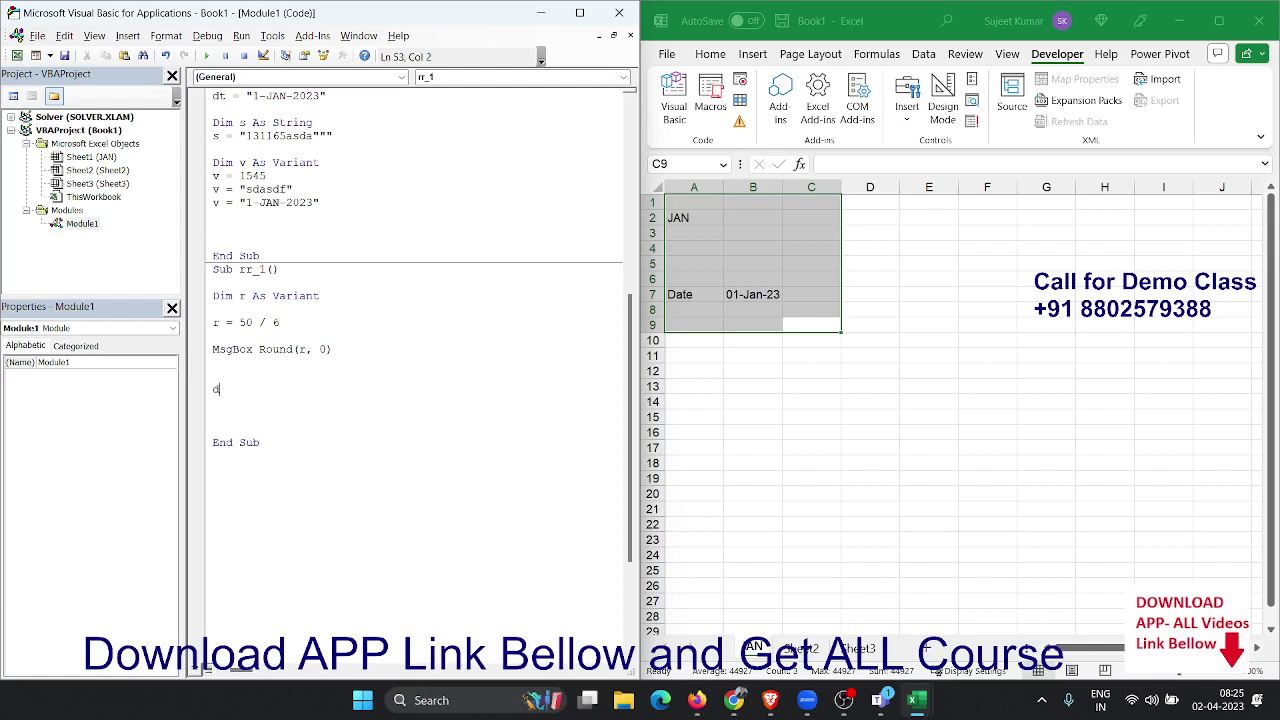
type("im k as ")
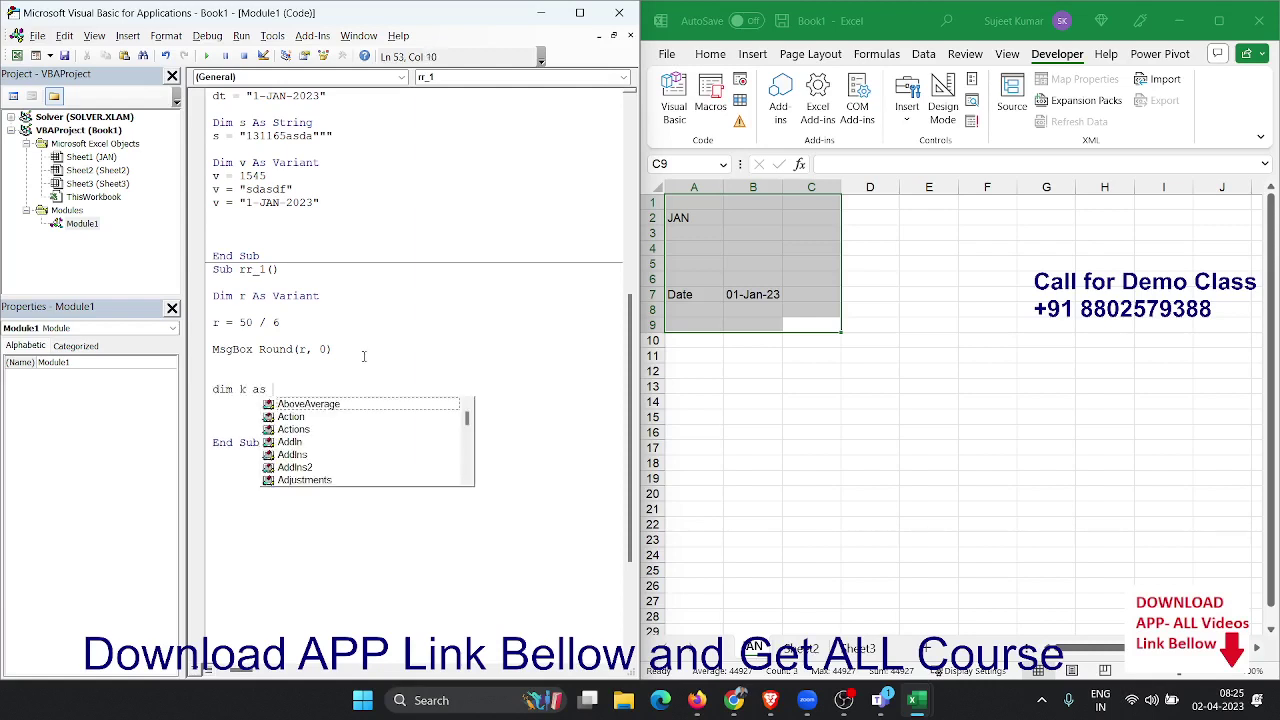
type("long")
key("Return")
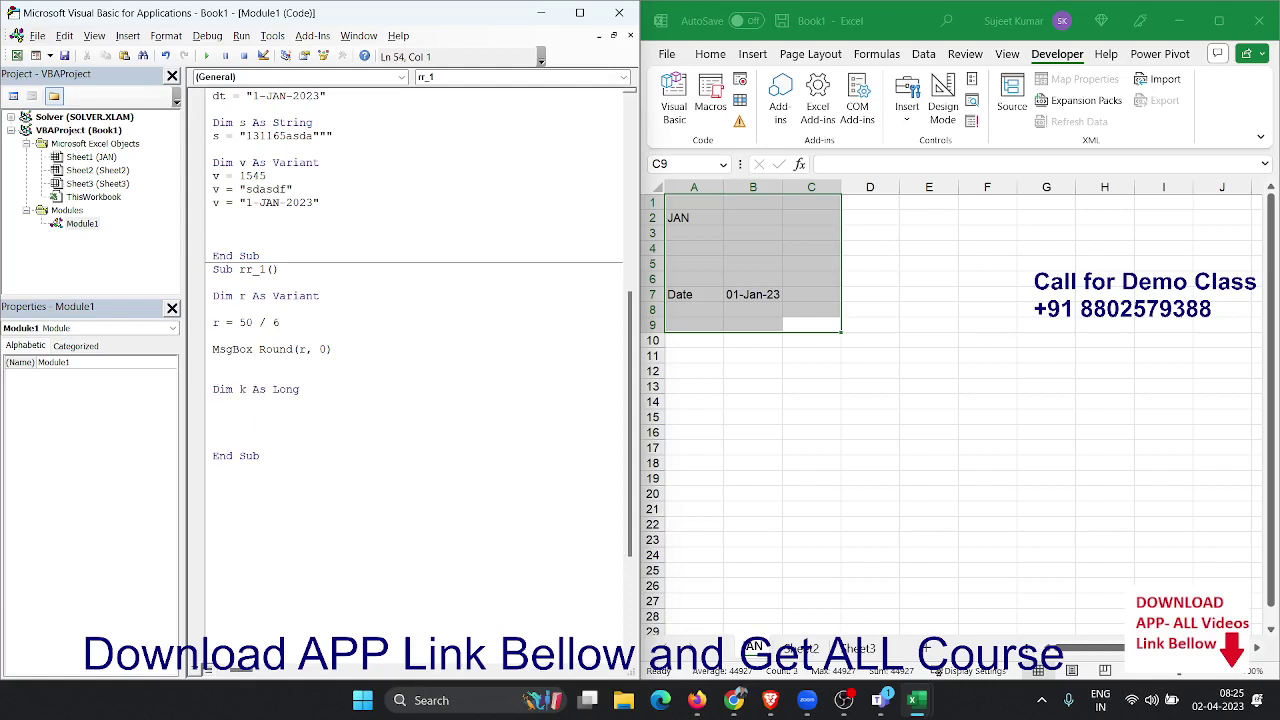
- Assign k = "sdfsd" and run rr_1, producing Run-time error 13: Type mismatch
type("k=")
type("5641")
key("BackSpace")
key("BackSpace")
key("BackSpace")
key("BackSpace")
type("\"456")
type("464")
key("BackSpace")
key("BackSpace")
key("BackSpace")
key("BackSpace")
key("BackSpace")
key("BackSpace")
type("sdfsd")
key("Return")
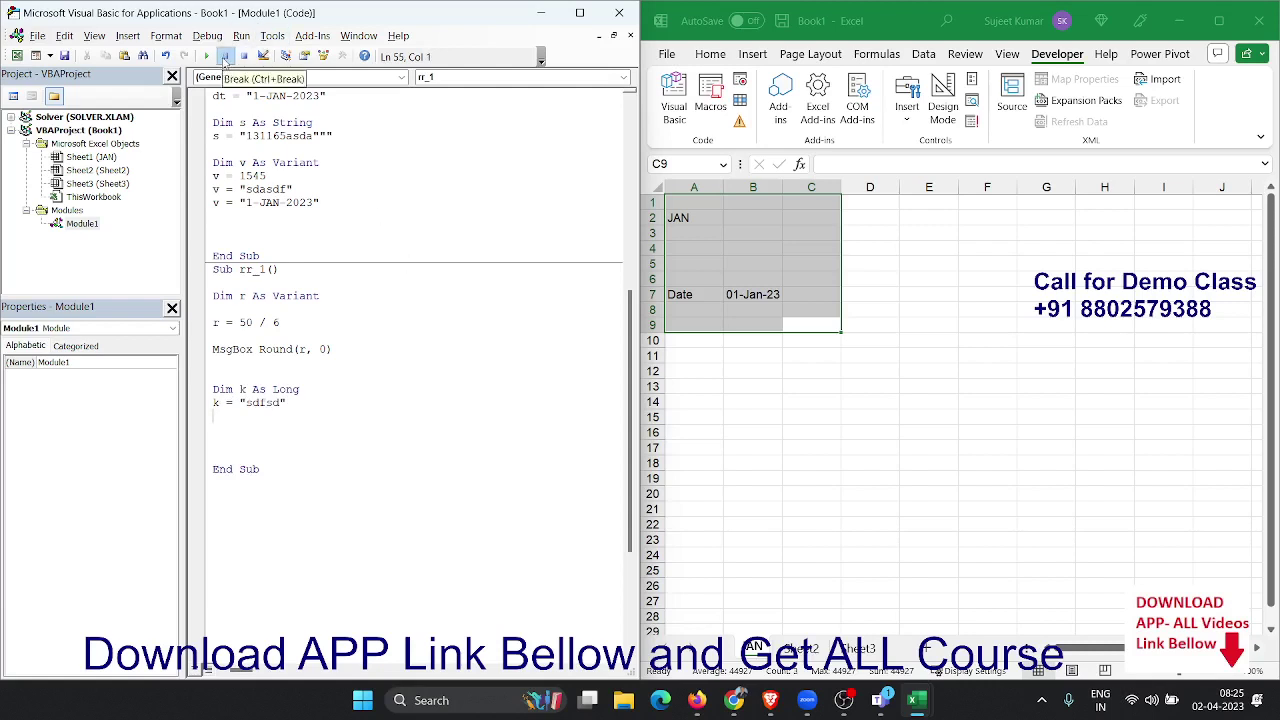
left_click(206, 57)
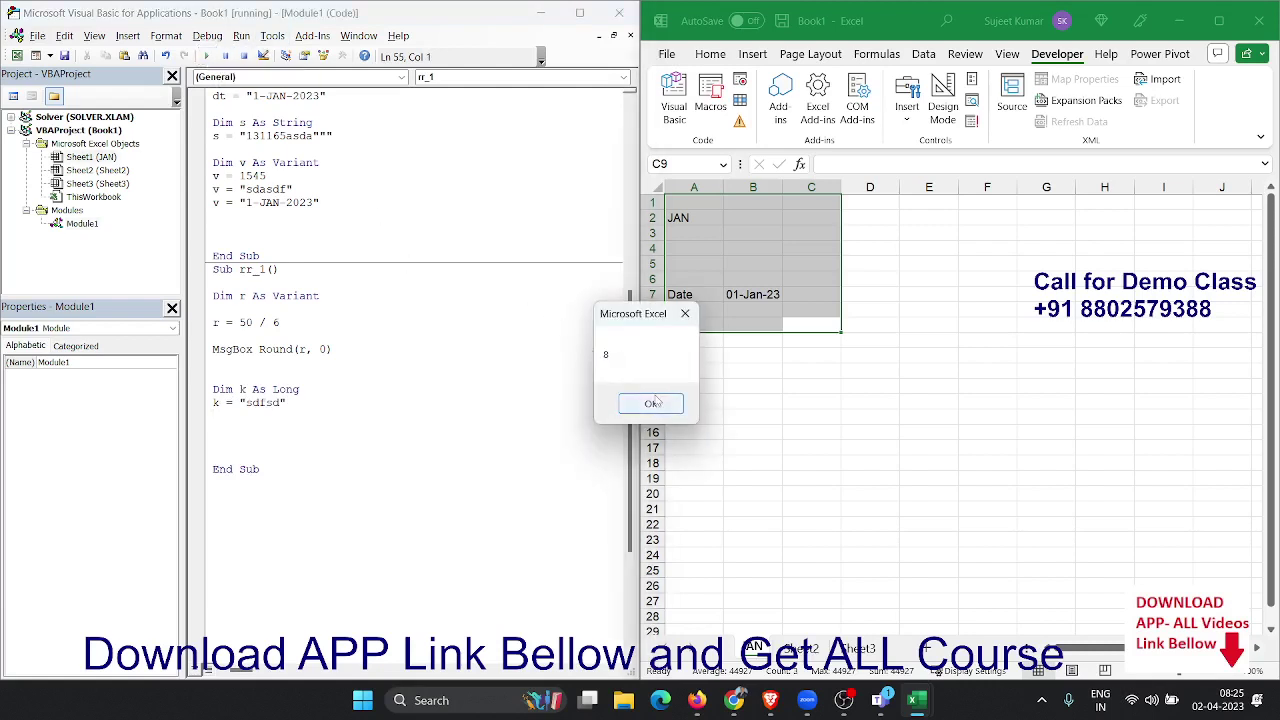
left_click(650, 404)
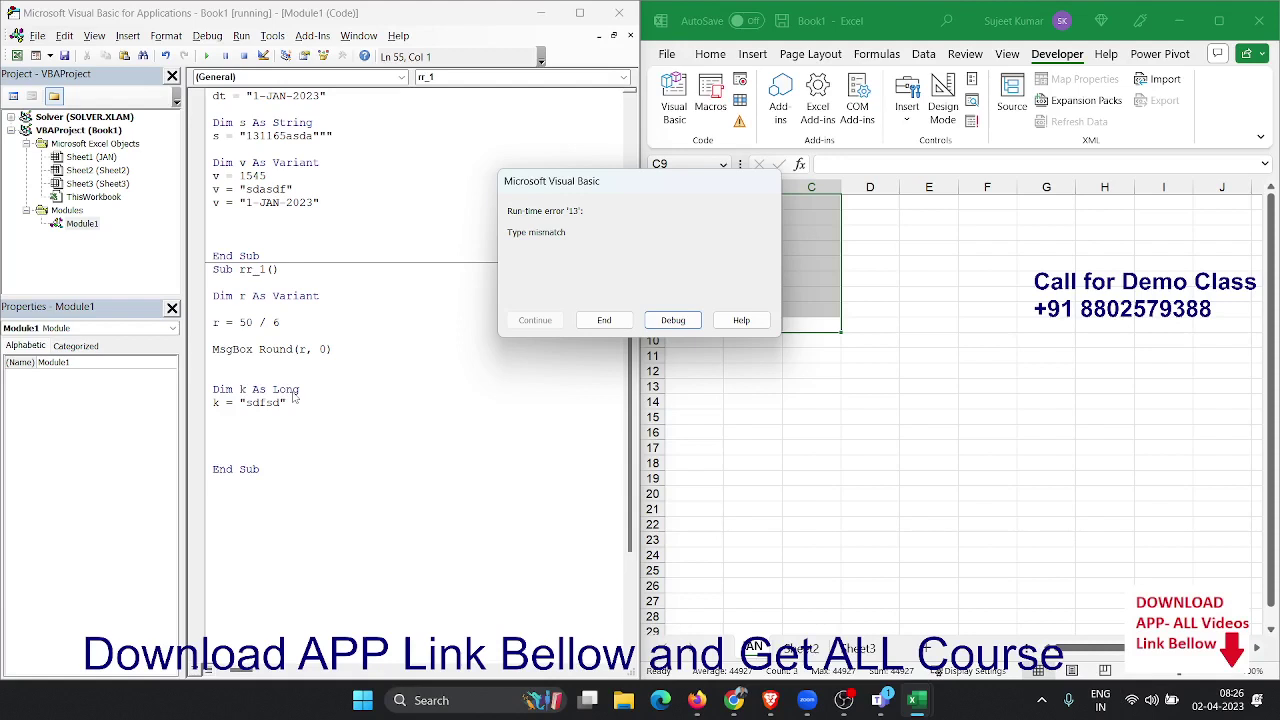
- End the macro stopped by Run-time error '13' Type mismatch and scroll up through Module1
left_click(604, 320)
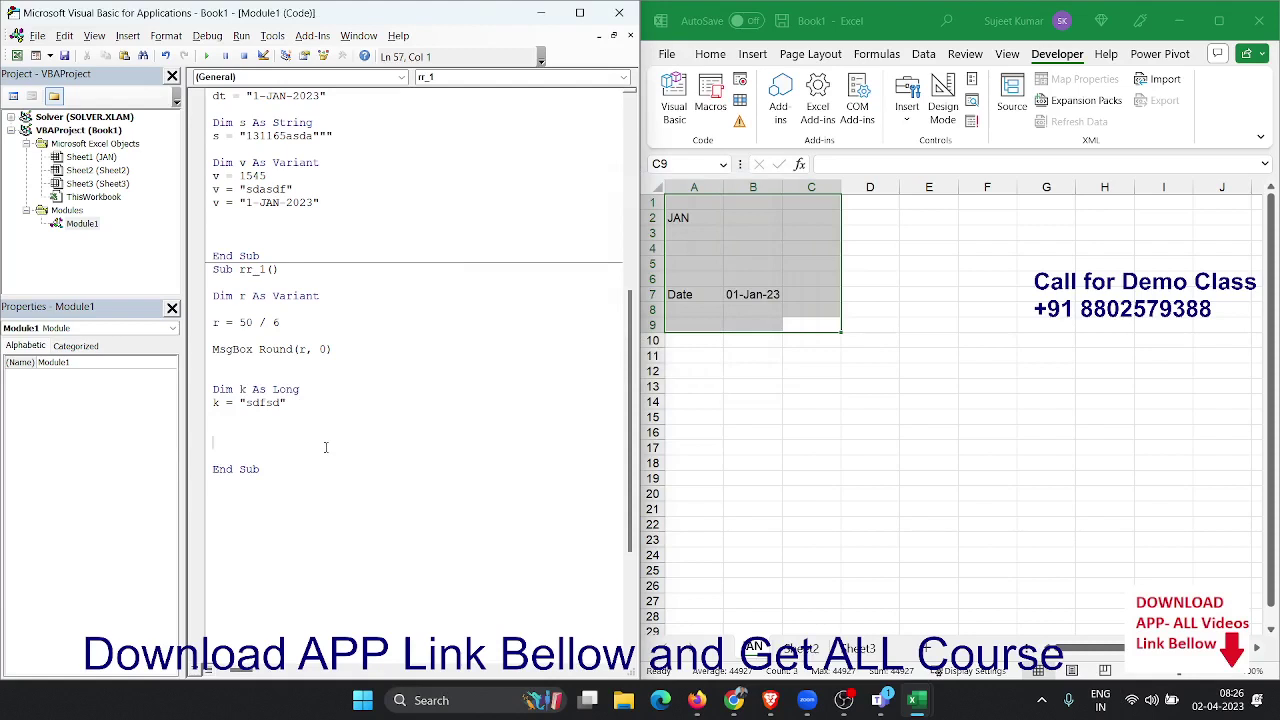
scroll(325, 447, "up", 1)
scroll(325, 447, "up", 2)
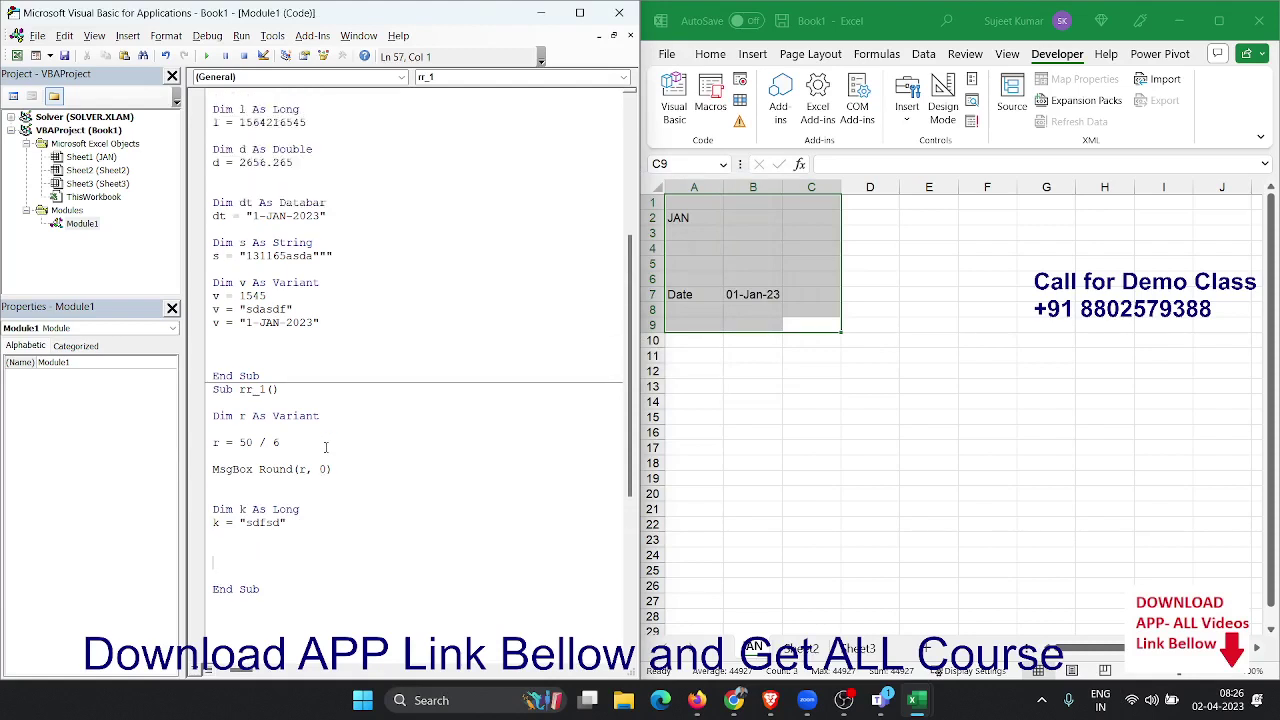
scroll(325, 447, "up", 3)
scroll(325, 447, "up", 4)
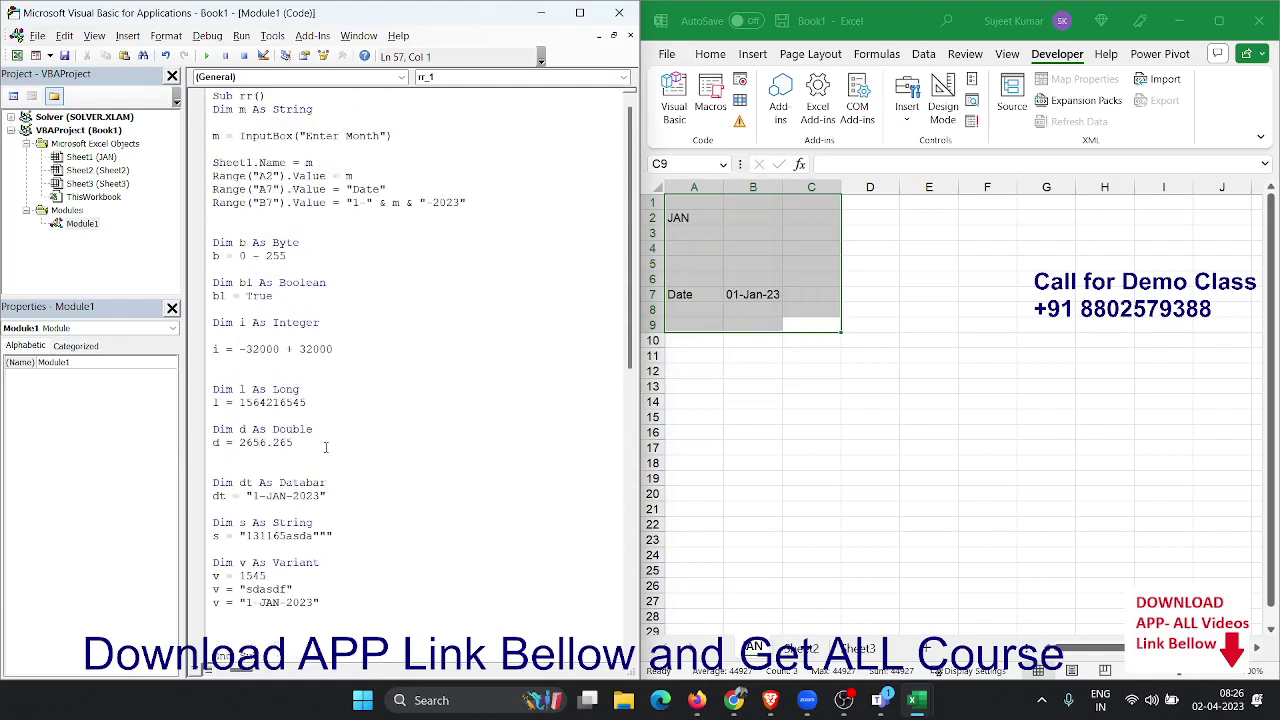
- Review rr_1's Round(50 / 6, 0) line and the "sdfsd" Long assignment in Module1
scroll(325, 447, "down", 5)
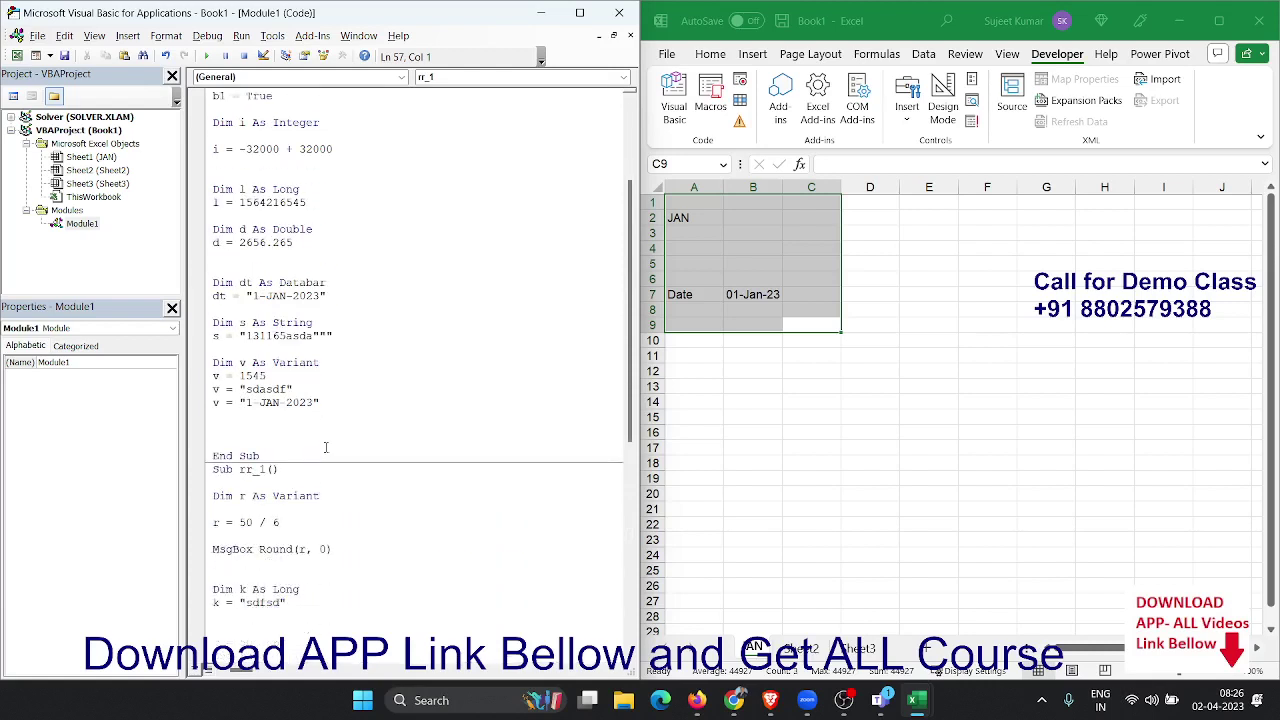
scroll(325, 447, "down", 2)
scroll(325, 447, "down", 7)
scroll(325, 447, "up", 3)
scroll(325, 447, "up", 5)
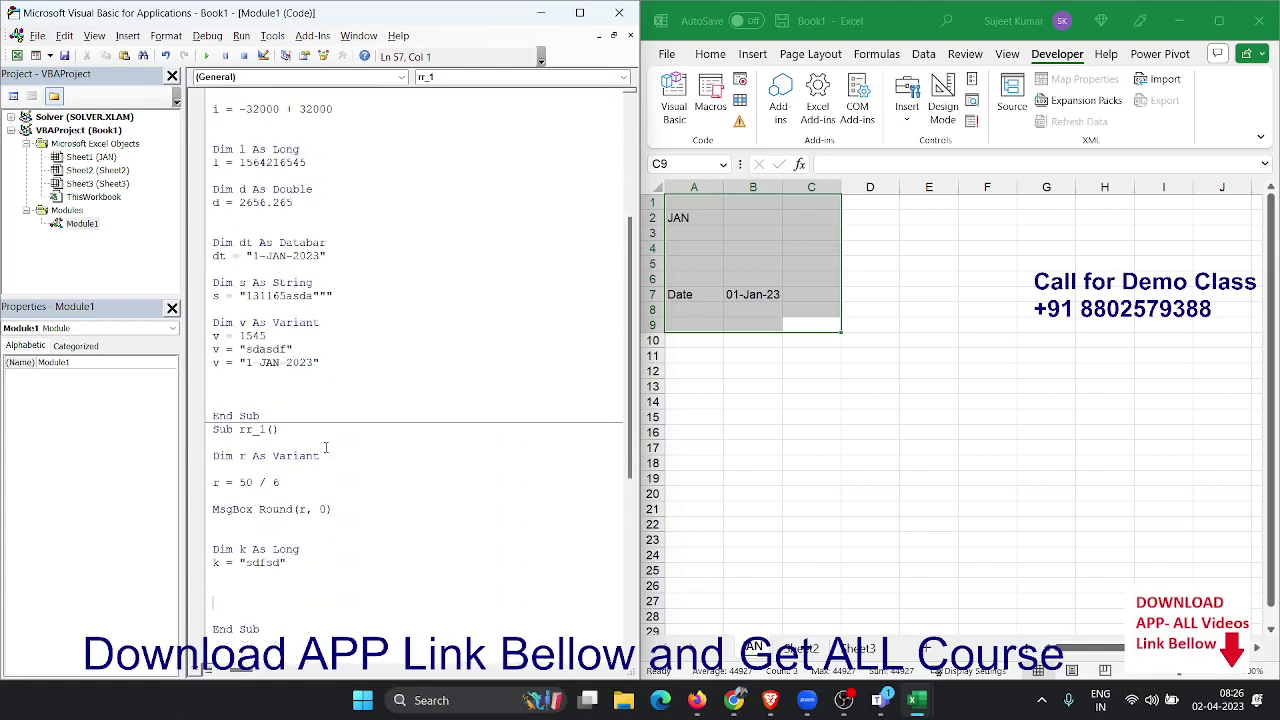
scroll(325, 447, "up", 1)
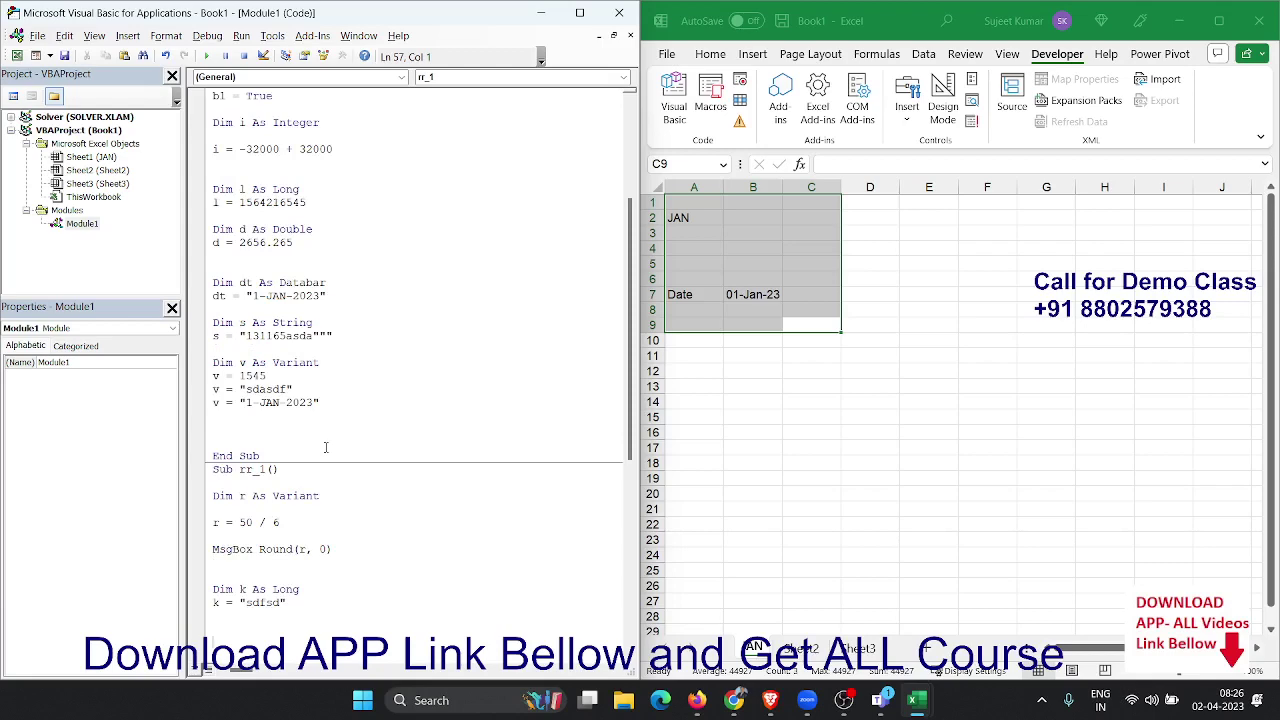
scroll(325, 447, "up", 1)
scroll(325, 447, "up", 4)
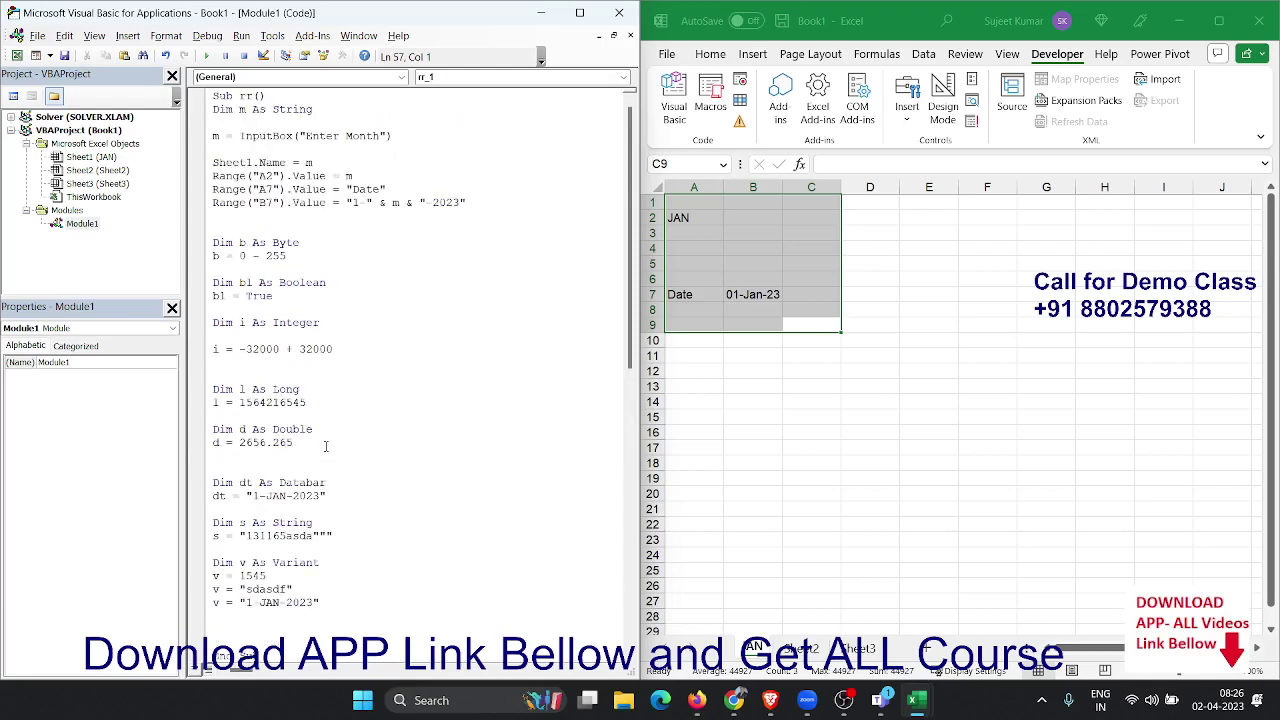
scroll(305, 283, "down", 5)
scroll(295, 382, "down", 10)
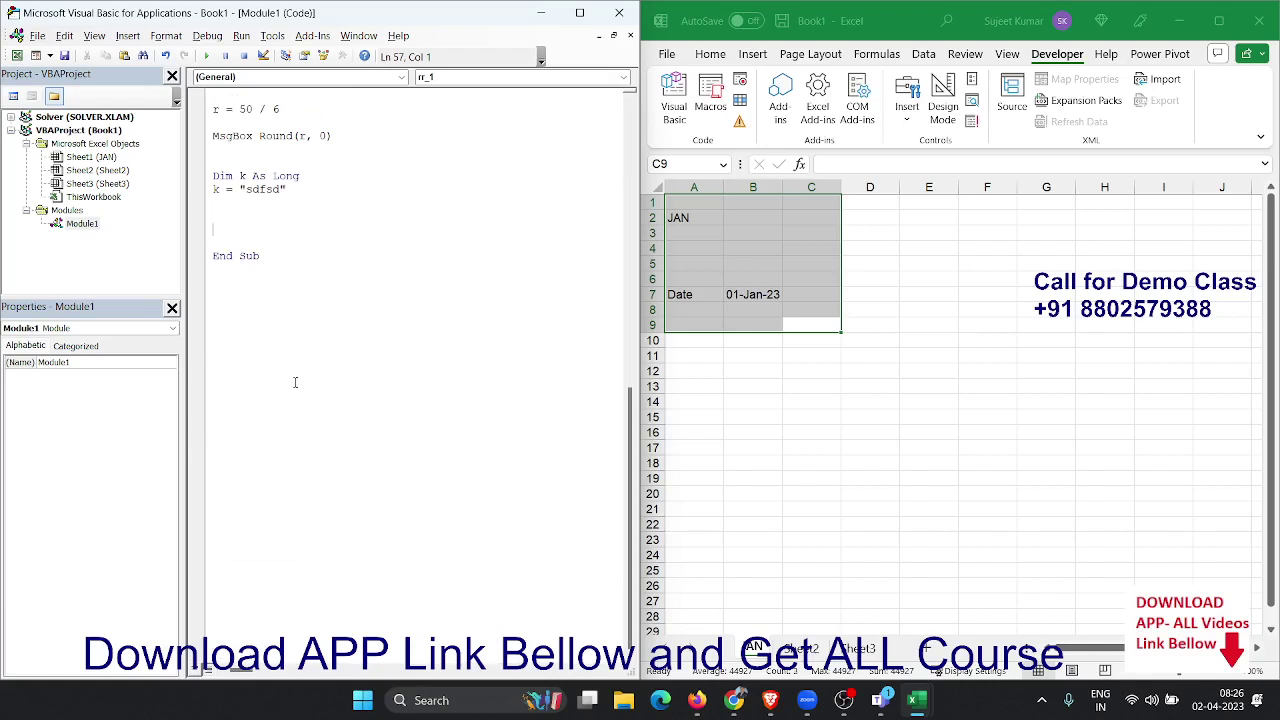
- Add the line i = 50 to rr_1
type("i = 50")
key("Return")
left_click(213, 229)
key("shift+Down")
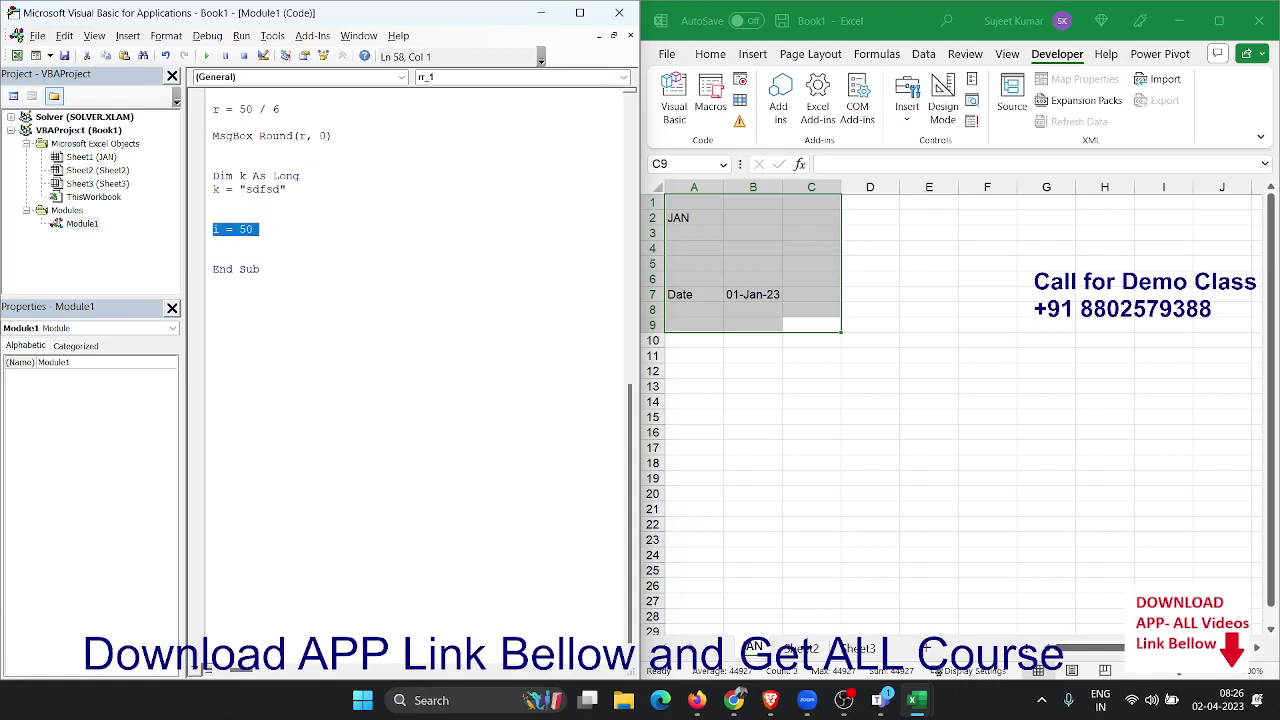
left_click(214, 215)
- Insert a blank first line above Sub rr() and begin typing Option Explicit
scroll(336, 394, "up", 2)
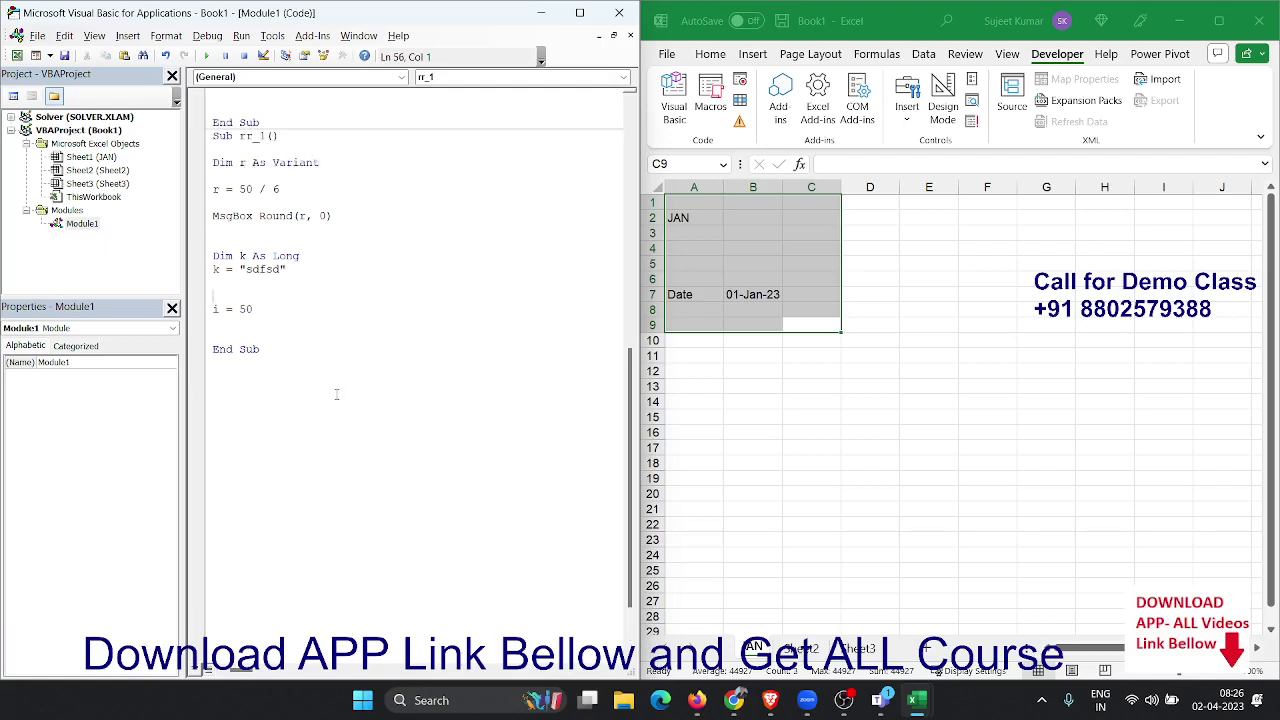
scroll(336, 394, "up", 13)
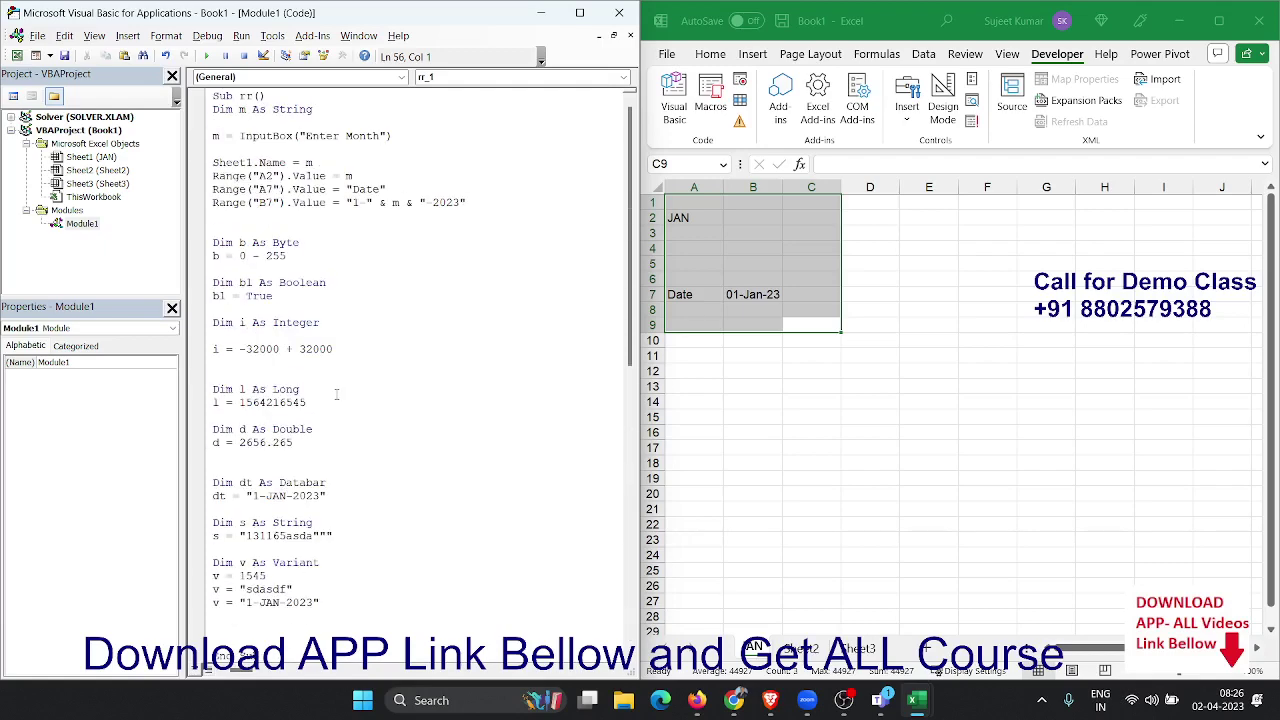
left_click(216, 95)
key("Left")
key("Return")
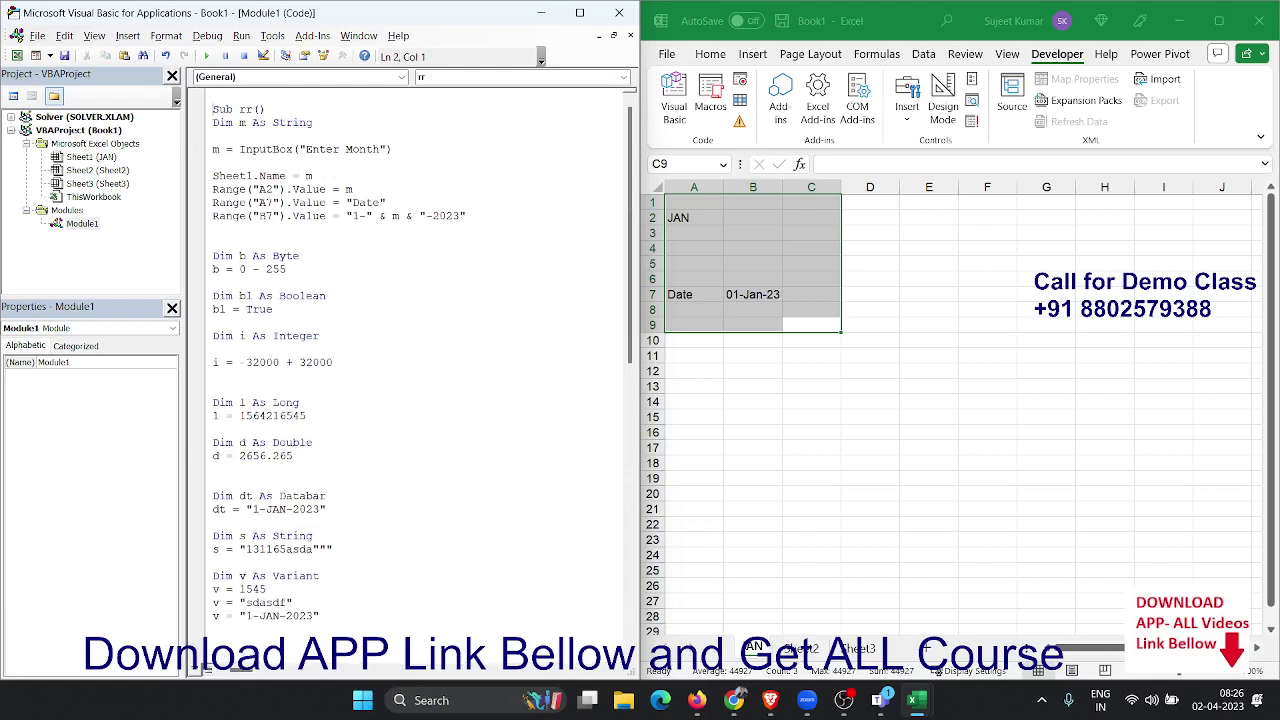
key("Up")
type("op")
type("tio")
type("n Ex")
type("p")
- Try to fix the misspelled Option Explicit keyword, dismissing the compile errors it raises
type("i")
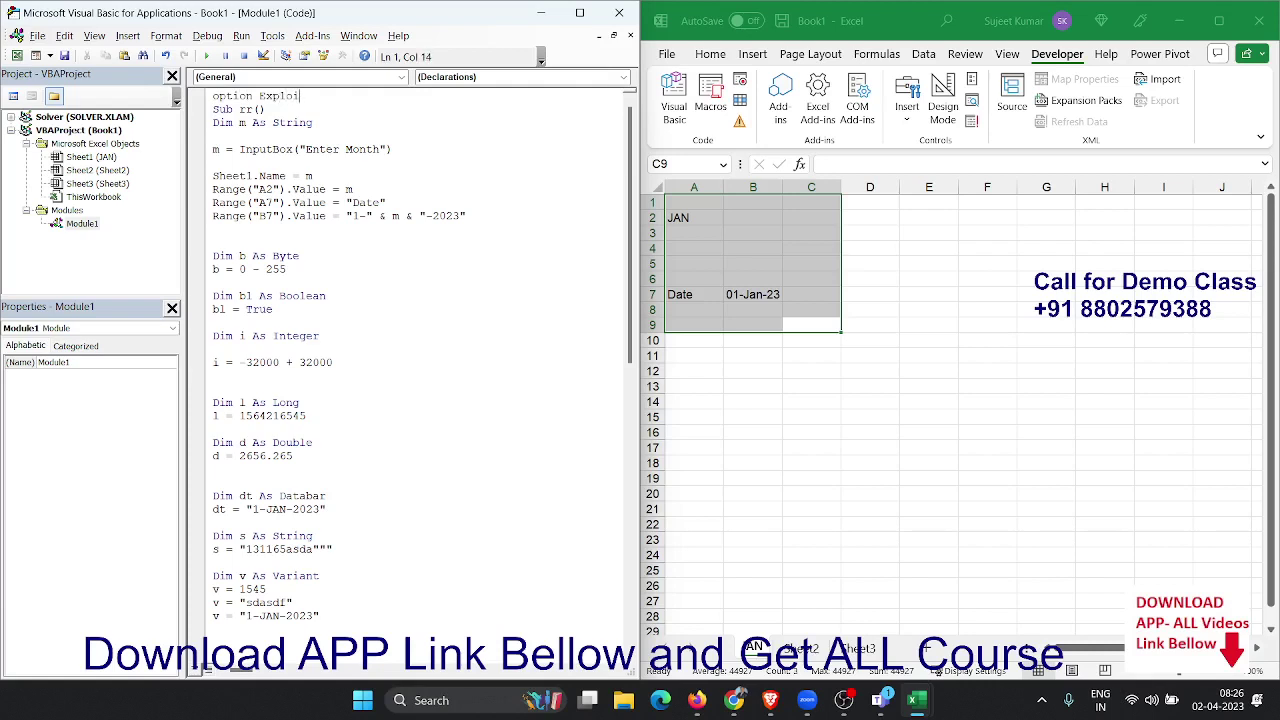
key("BackSpace")
key("BackSpace")
key("BackSpace")
type("oli")
type("t")
left_click(224, 104)
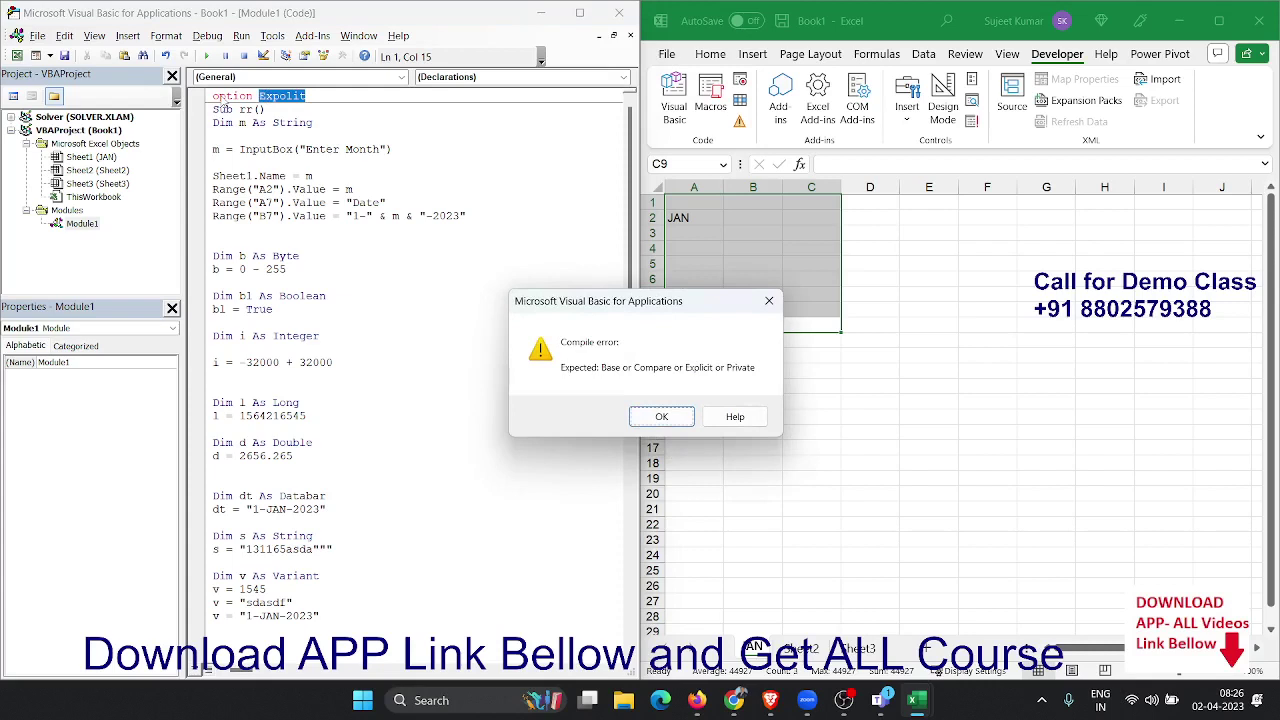
key("Return")
key("BackSpace")
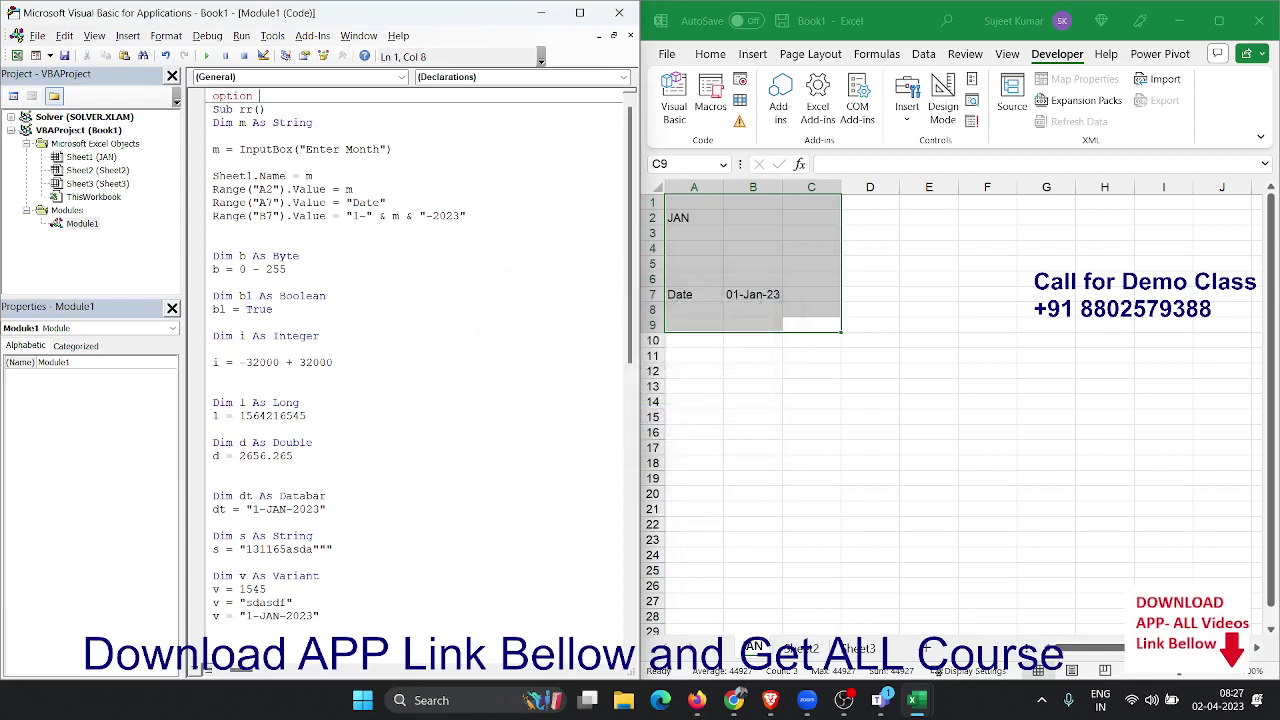
type("e")
type("xpli")
key("BackSpace")
key("BackSpace")
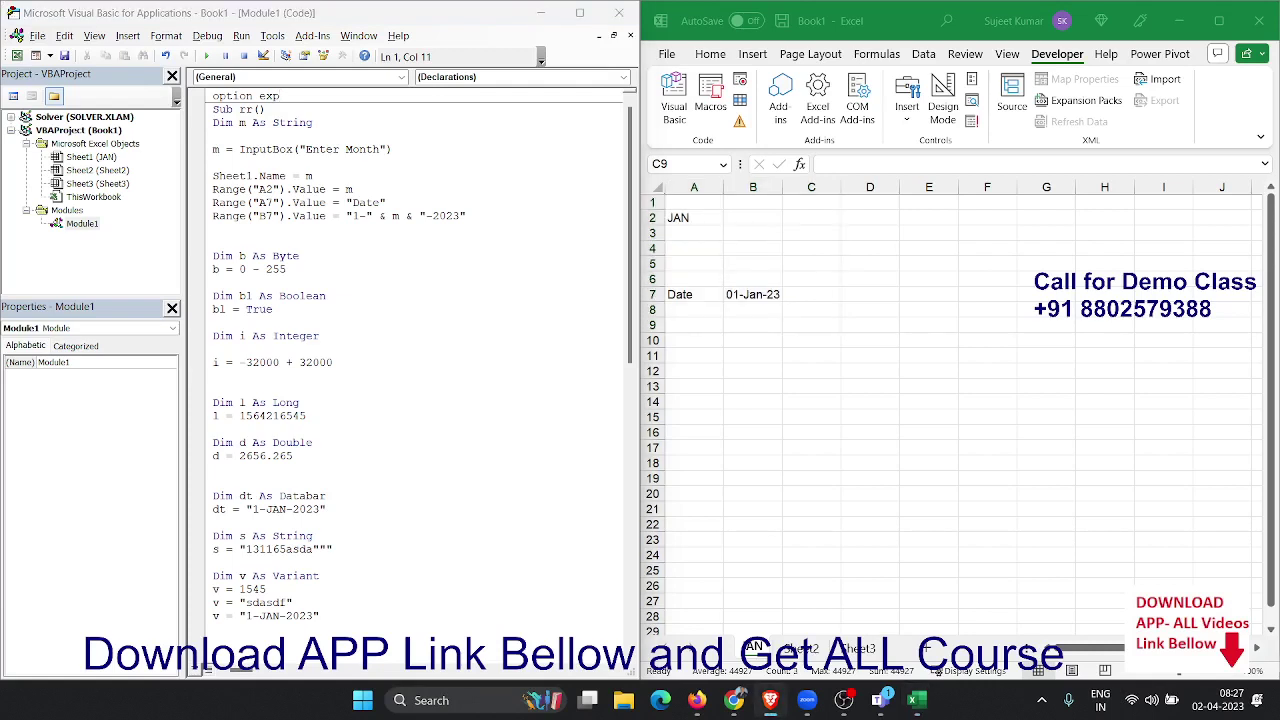
key("F5")
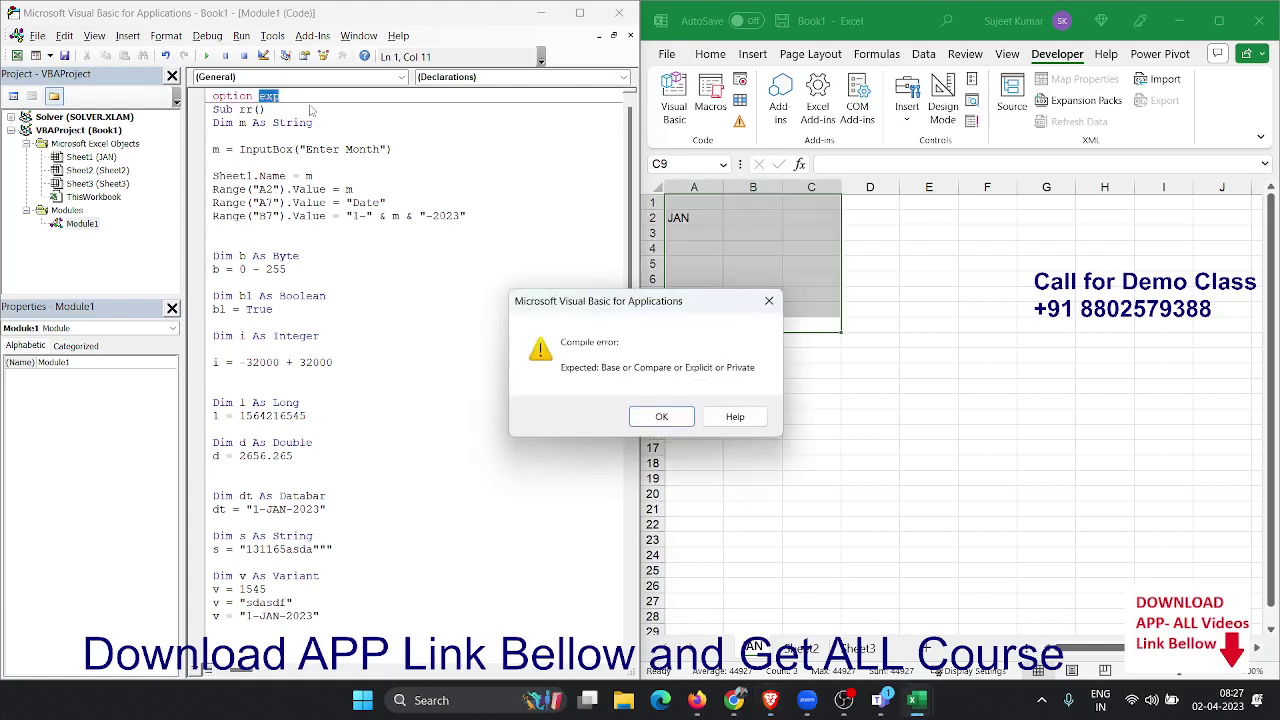
key("Return")
- Complete line 1 as Option Explicit and move off it so it is accepted
left_click(297, 92)
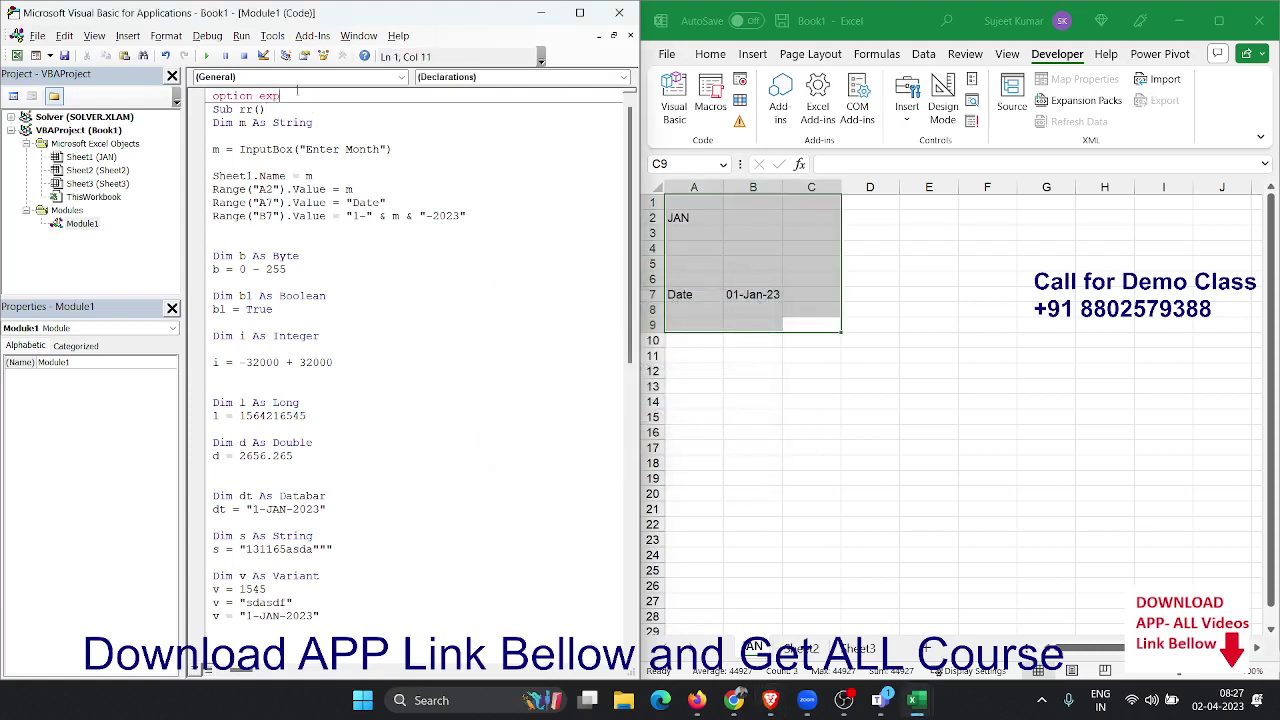
type("li")
type("cit")
left_click(266, 109)
left_click(314, 95)
key("Down")
key("Down")
key("Down")
key("Down")
key("Down")
key("Down")
key("Down")
key("Down")
key("Down")
key("Down")
key("Down")
key("Down")
key("Down")
key("Down")
key("Down")
key("Down")
key("Down")
key("Down")
key("Down")
key("Down")
key("Down")
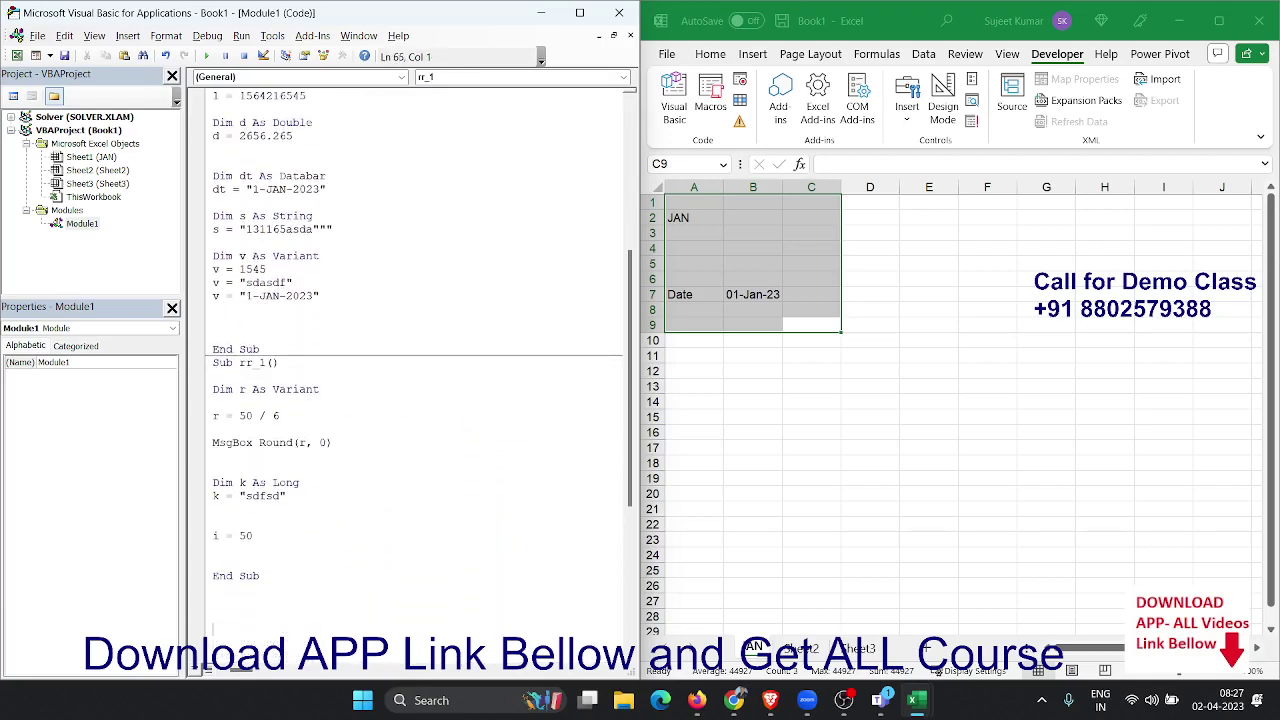
- Select the i = 50 line above rr_1's End Sub and press F5
key("Up")
key("Up")
key("Up")
key("Up")
key("Up")
key("Up")
key("Up")
key("End")
key("shift+Up")
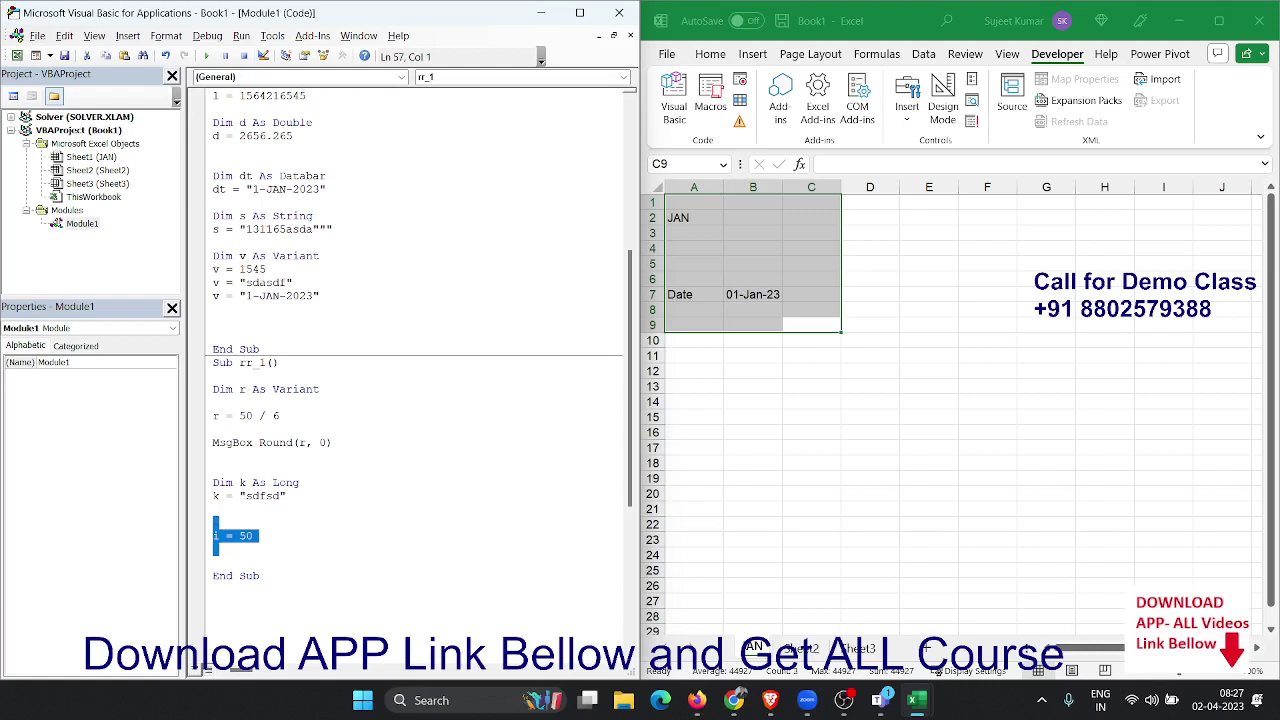
key("F5")
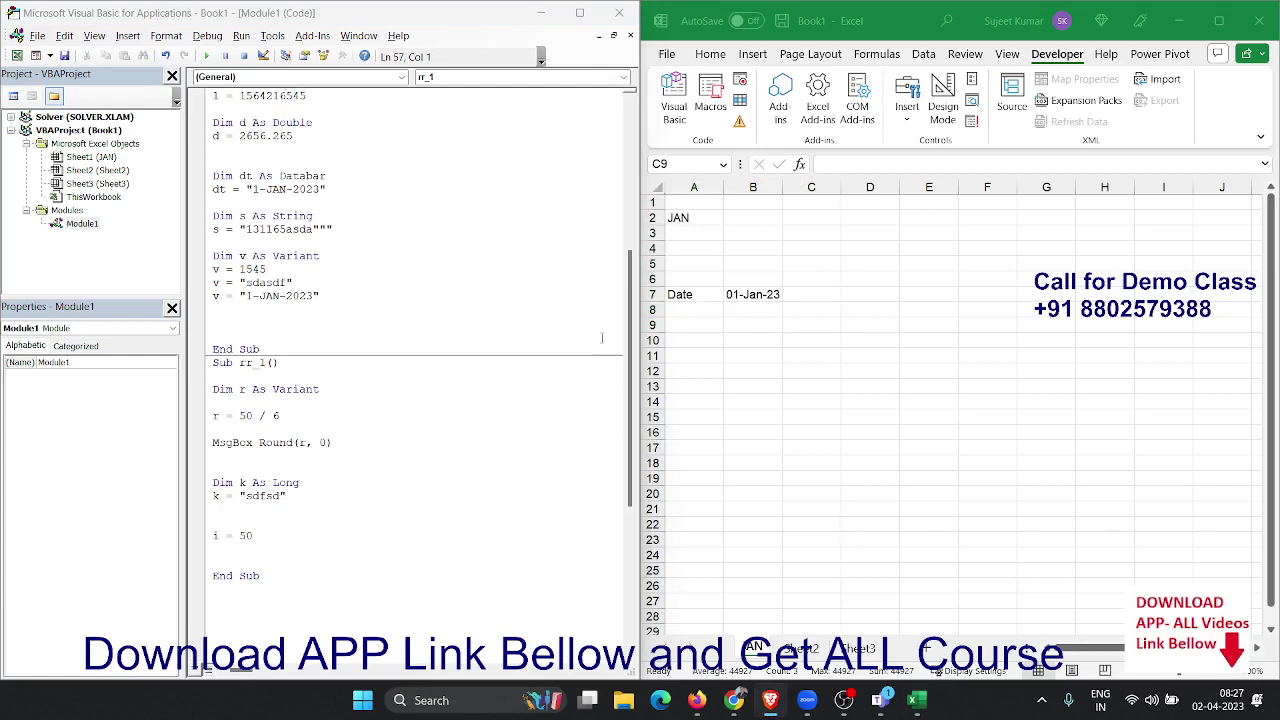
- Delete the Option Explicit statement from the top of Module1
scroll(518, 323, "up", 6)
scroll(518, 323, "up", 2)
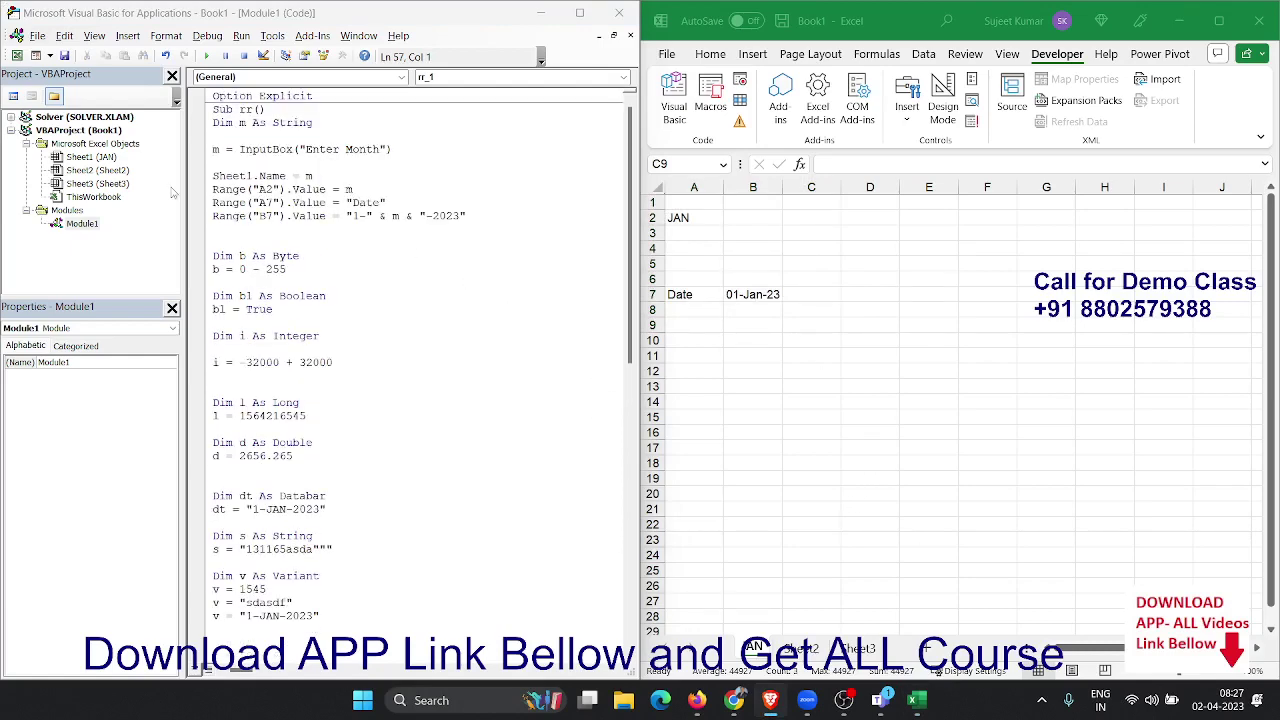
left_click(317, 93)
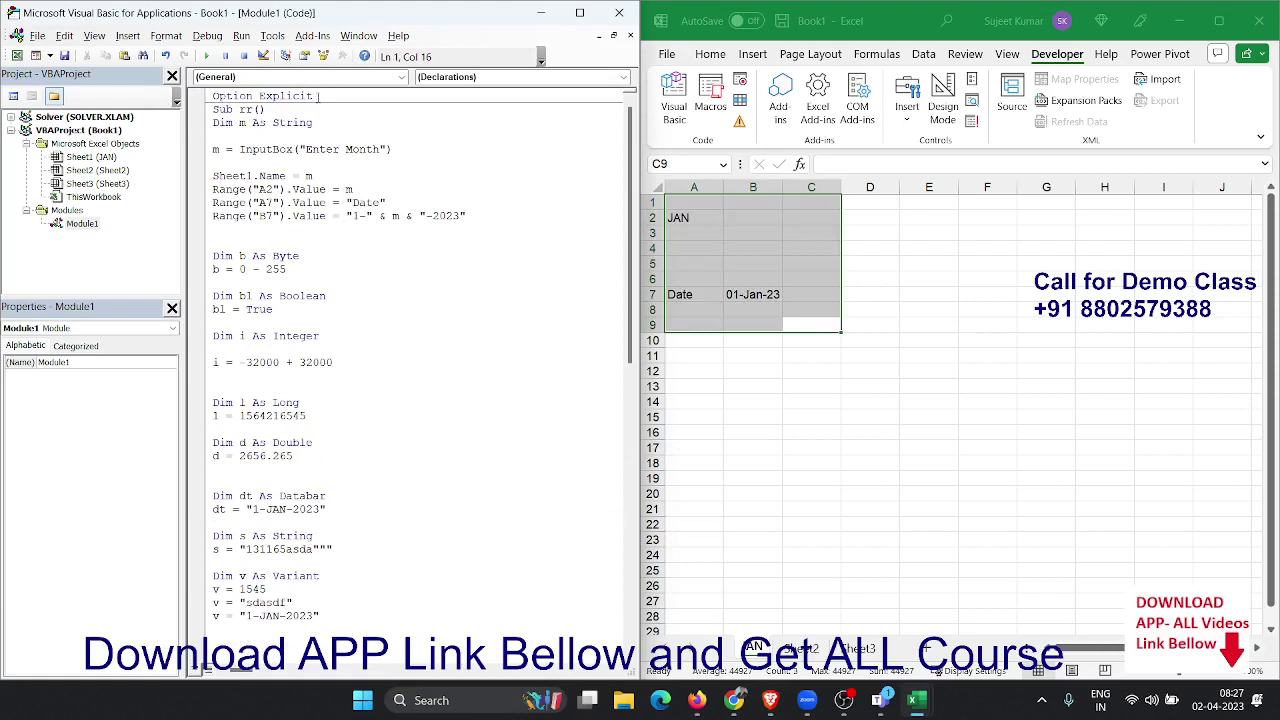
key("shift+Home")
key("Delete")
- Move through the module, select cell B13 in Excel, and return to the code below rr_1
key("Down")
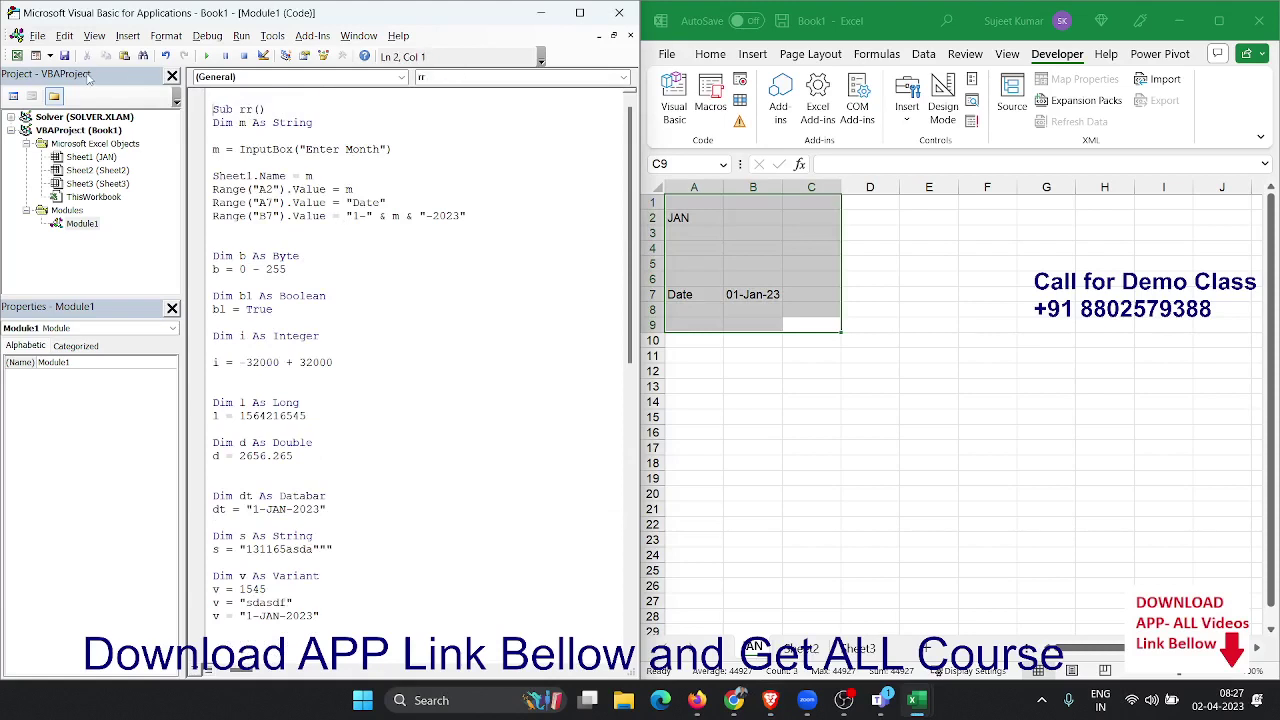
key("Down")
key("Down")
key("Down")
key("Down")
key("Down")
key("Down")
key("Down")
key("Down")
key("Down")
key("Down")
key("Down")
key("Down")
key("Down")
key("Down")
key("Down")
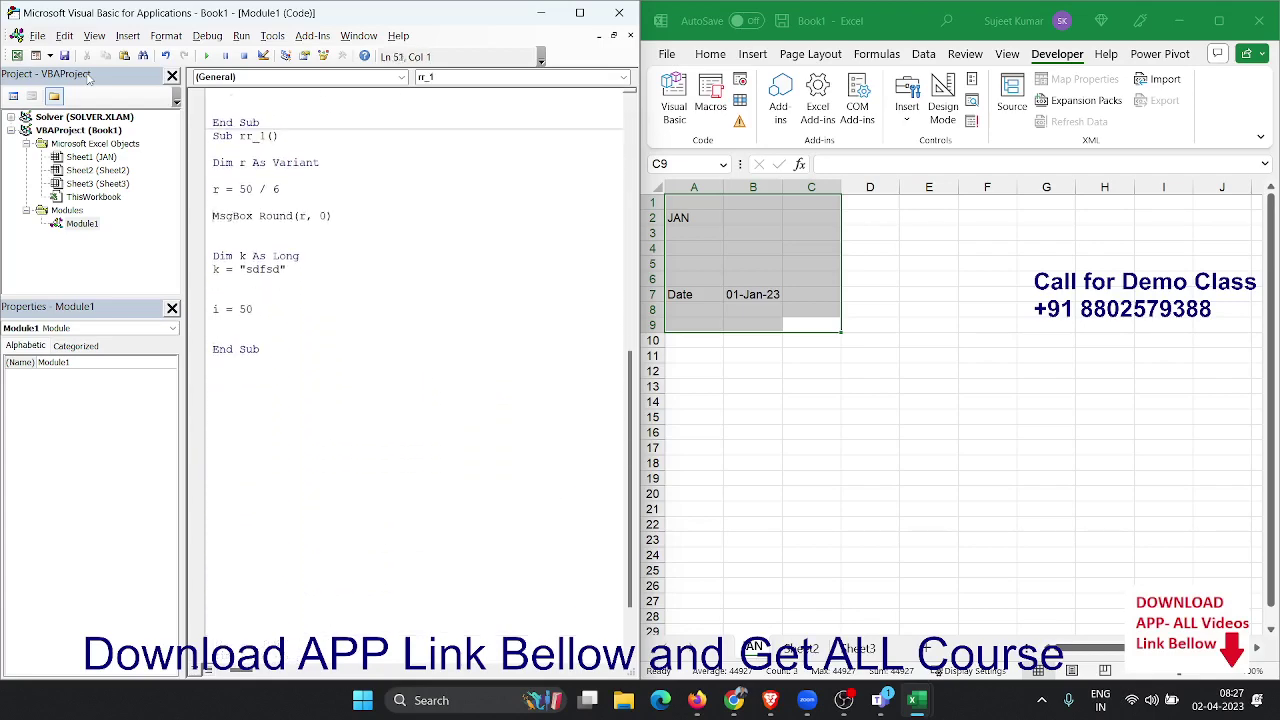
key("Page_Up")
key("Up")
key("Up")
key("Up")
key("Up")
key("Up")
key("Up")
key("Up")
key("Up")
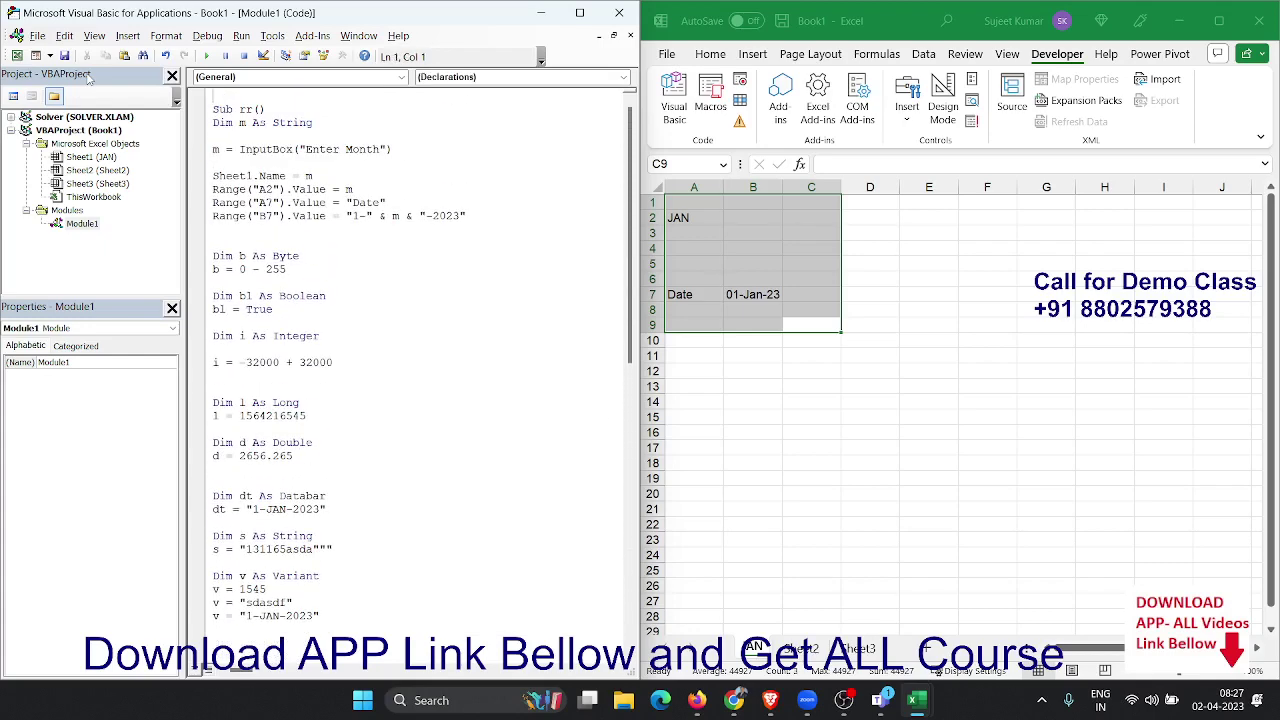
key("Down")
key("Down")
key("Down")
key("Down")
key("Down")
key("Down")
key("Down")
key("Down")
key("Down")
key("Down")
key("Down")
key("Down")
key("Down")
key("Down")
key("Down")
key("Down")
key("Down")
key("Down")
key("Down")
key("Down")
key("Down")
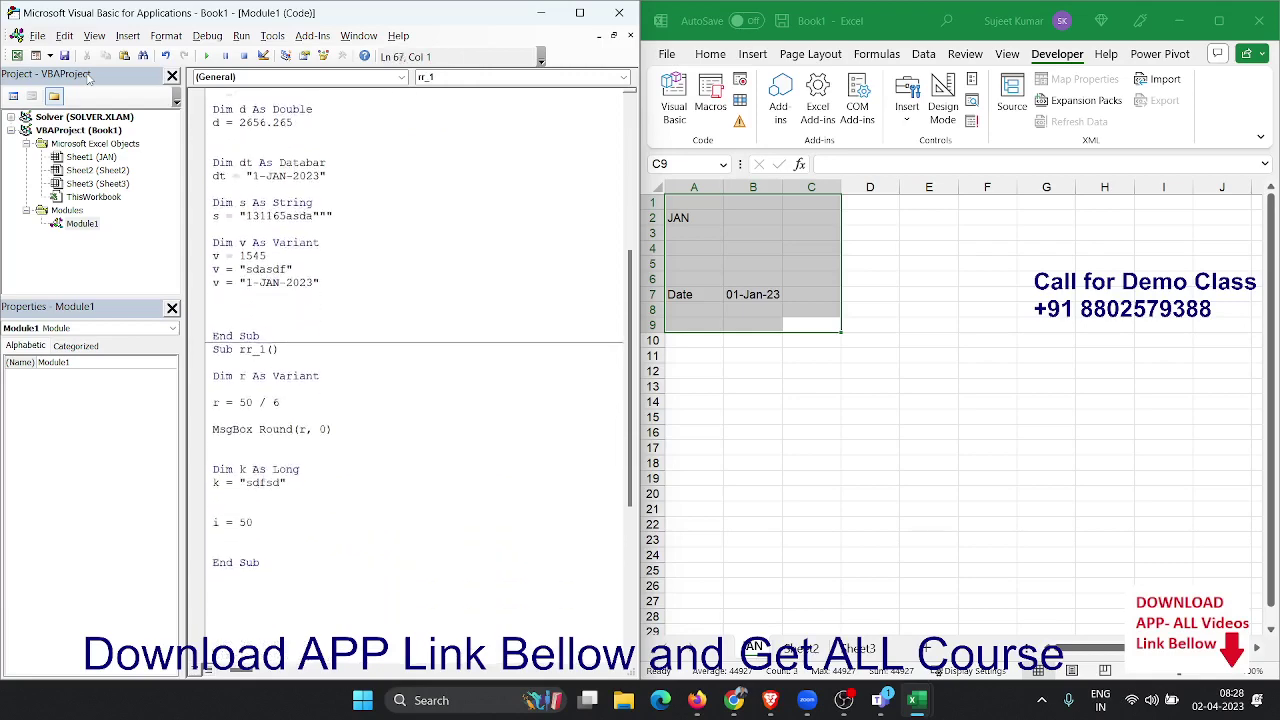
key("Down")
key("Down")
key("Down")
key("Down")
key("Down")
key("Down")
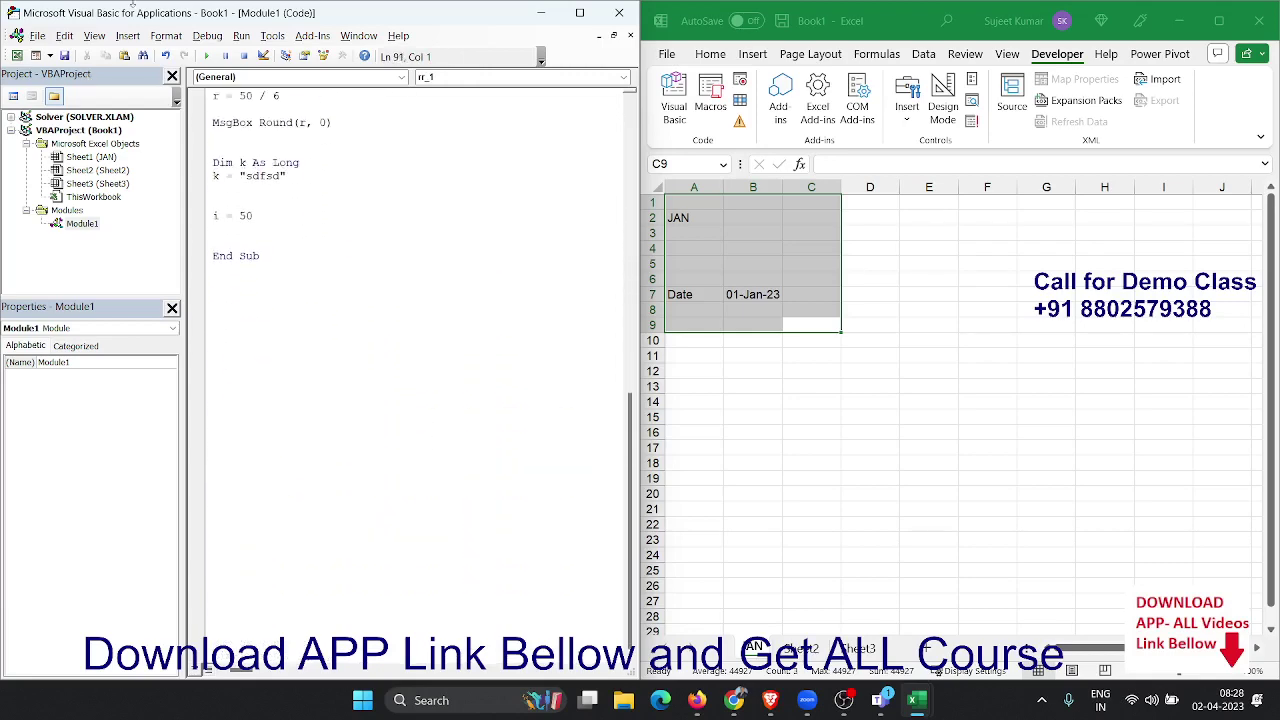
left_click(906, 339)
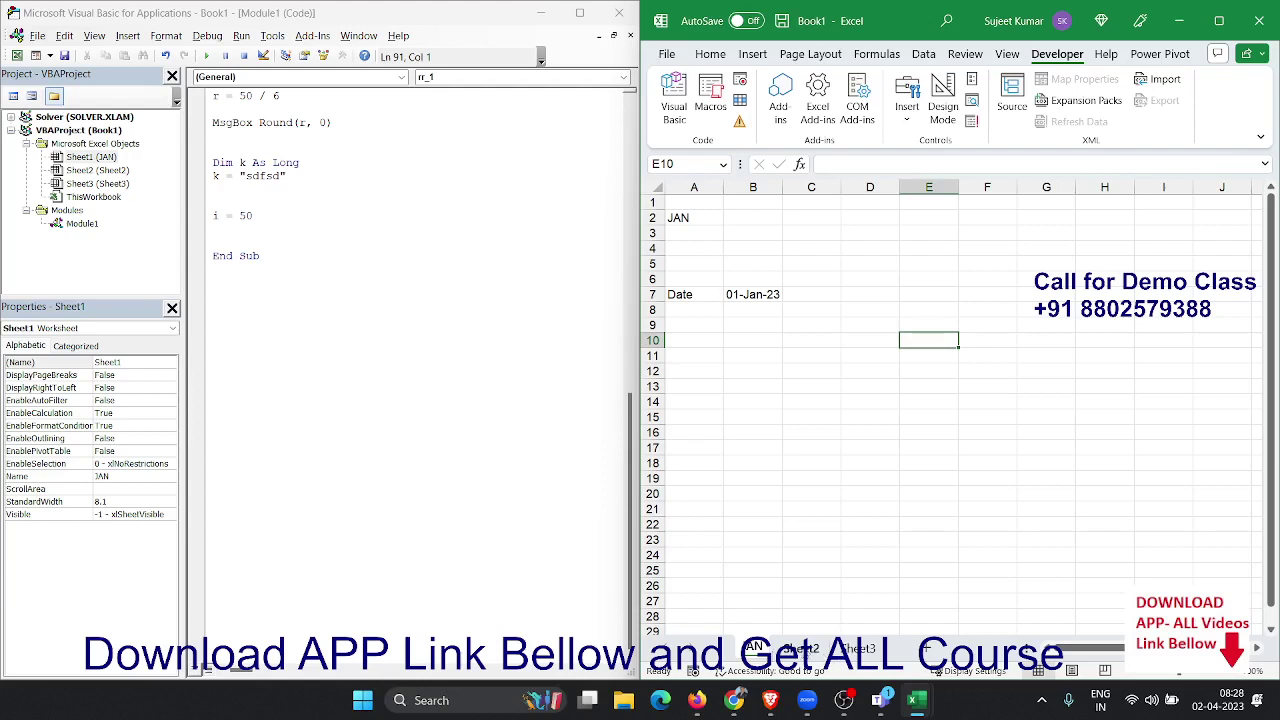
left_click(740, 386)
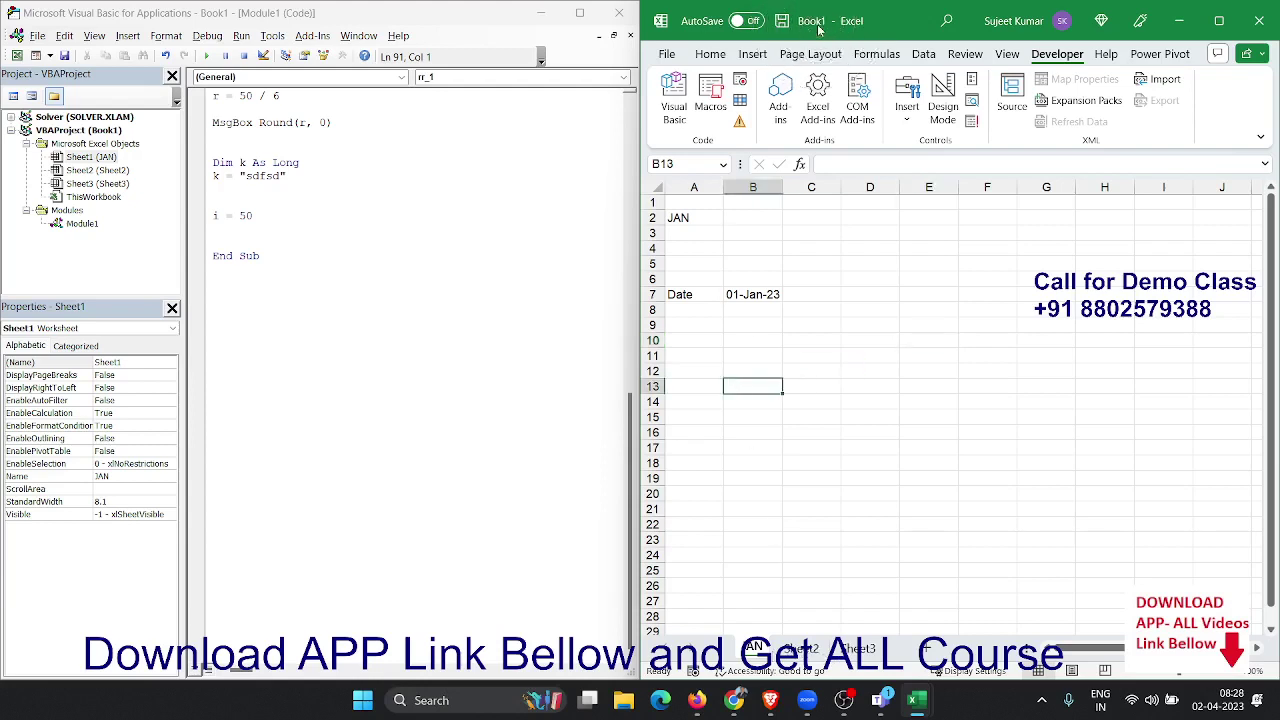
left_click(205, 313)
- Create Sub rr_3() and declare Dim w As Workbook
type("s")
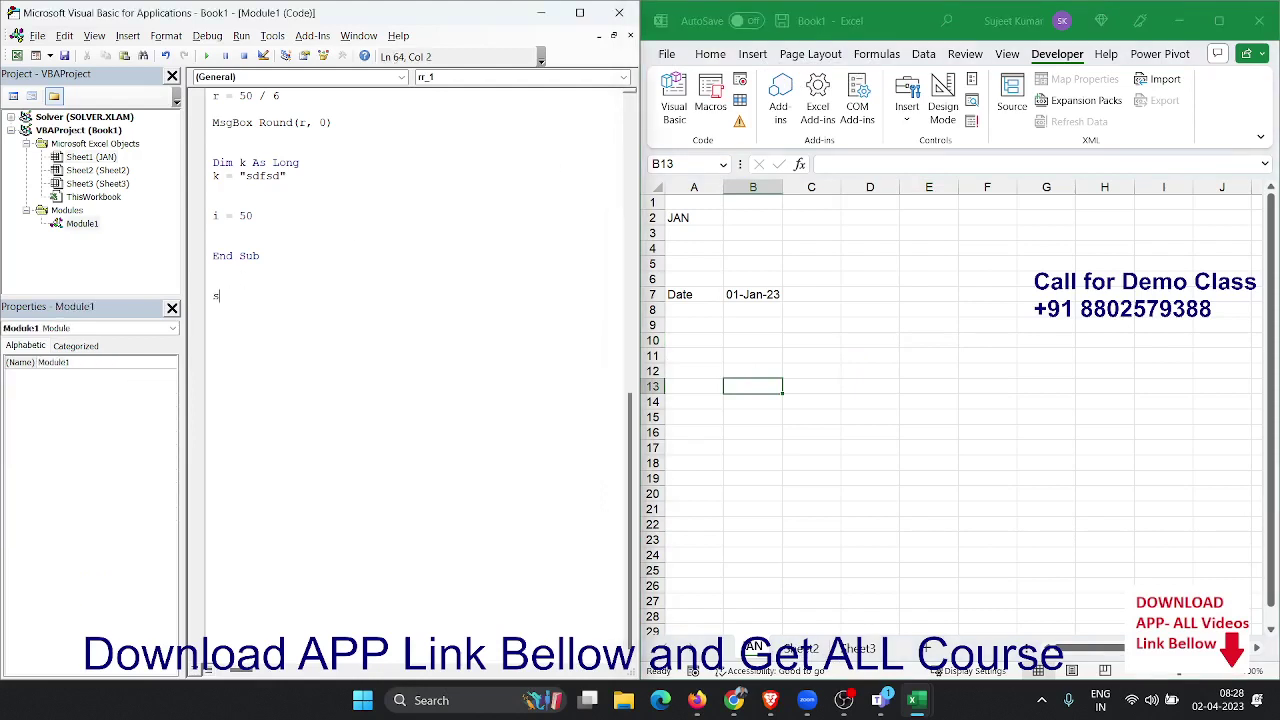
type("ub r")
type("r_3")
type("()")
key("Return")
key("Return")
key("Return")
key("Return")
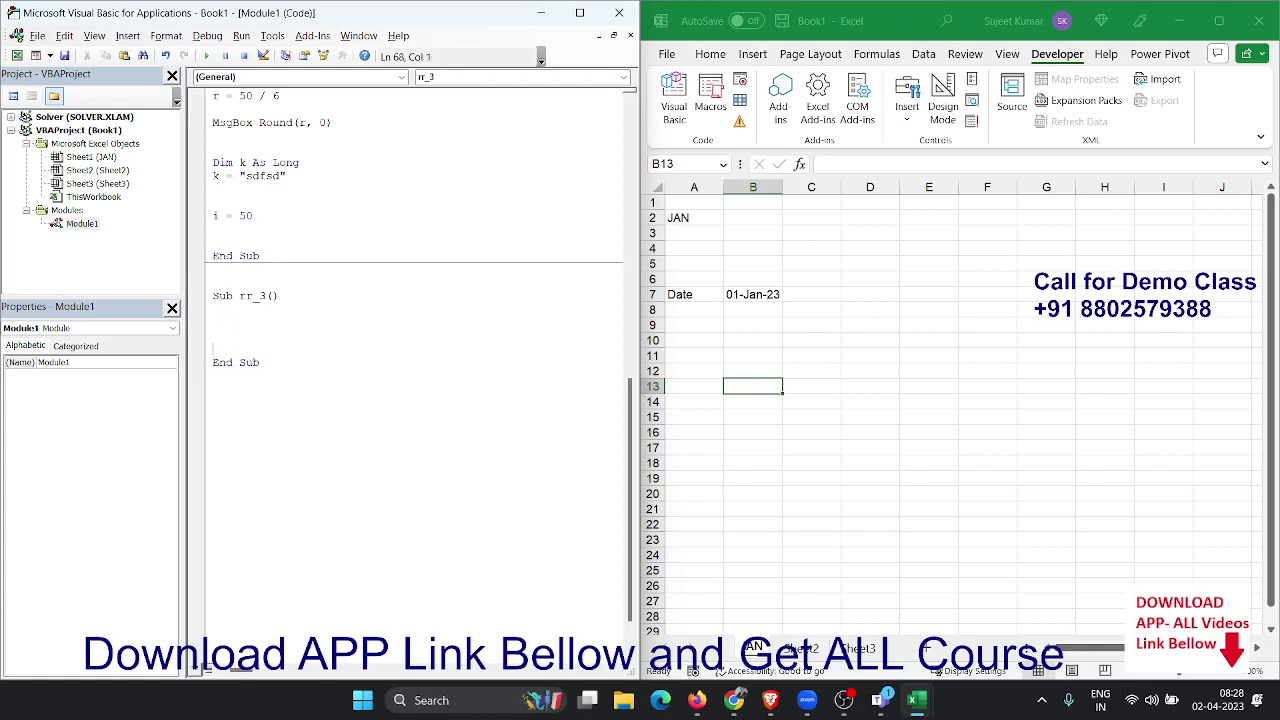
key("Return")
key("Up")
key("Up")
key("Up")
type("di")
type("m w ")
type("as wor")
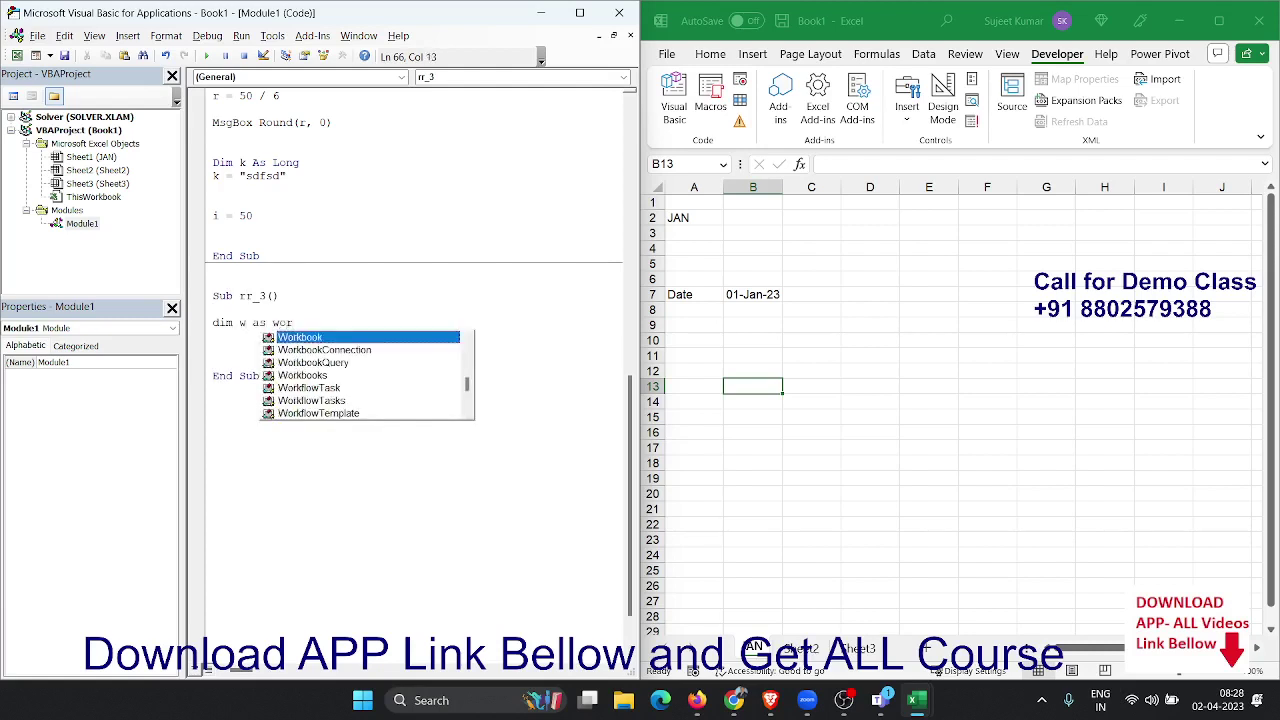
key("Tab")
key("Return")
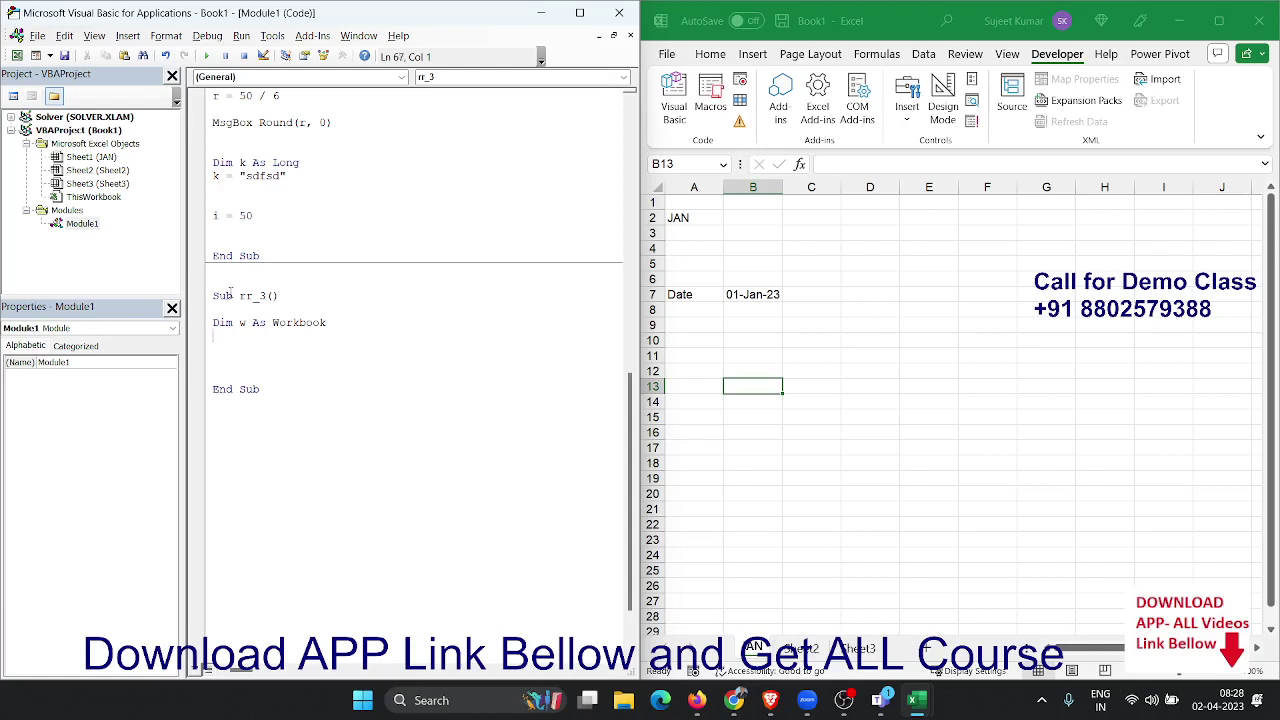
- Add Set w = ActiveWorkbook to rr_3
key("Up")
key("Up")
key("Up")
key("shift+Down")
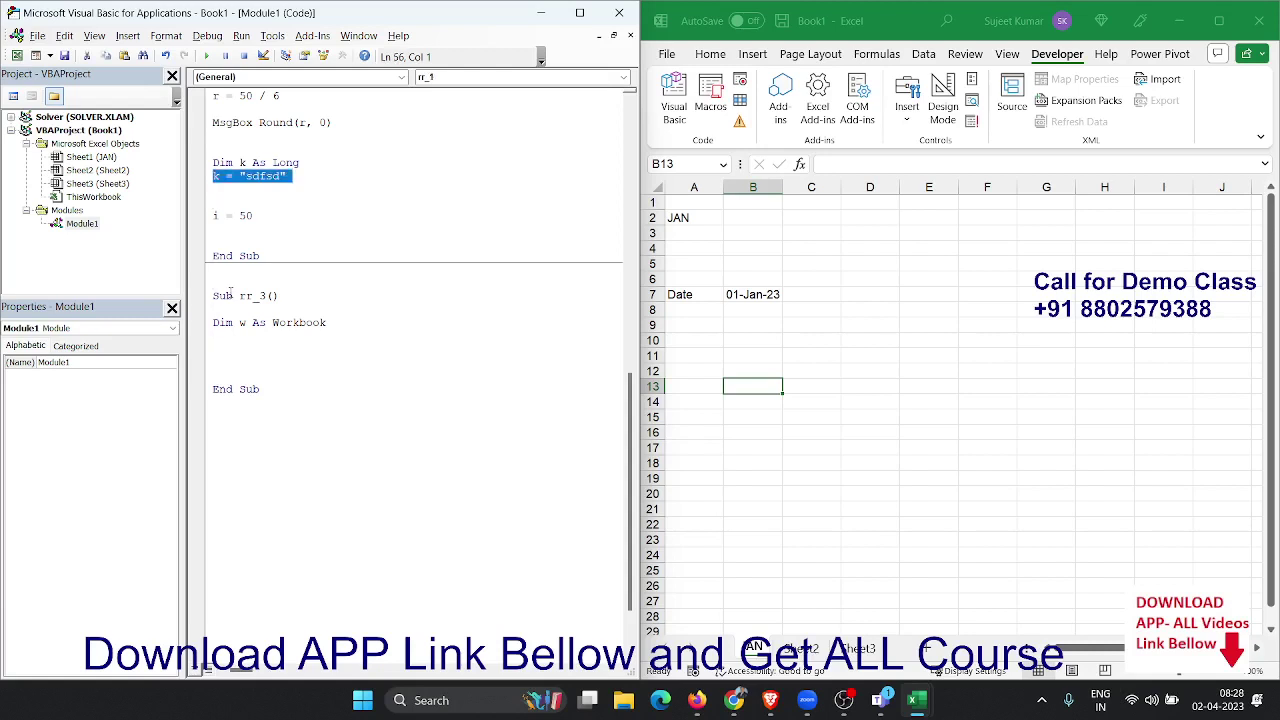
key("Down")
key("Down")
key("Down")
key("Down")
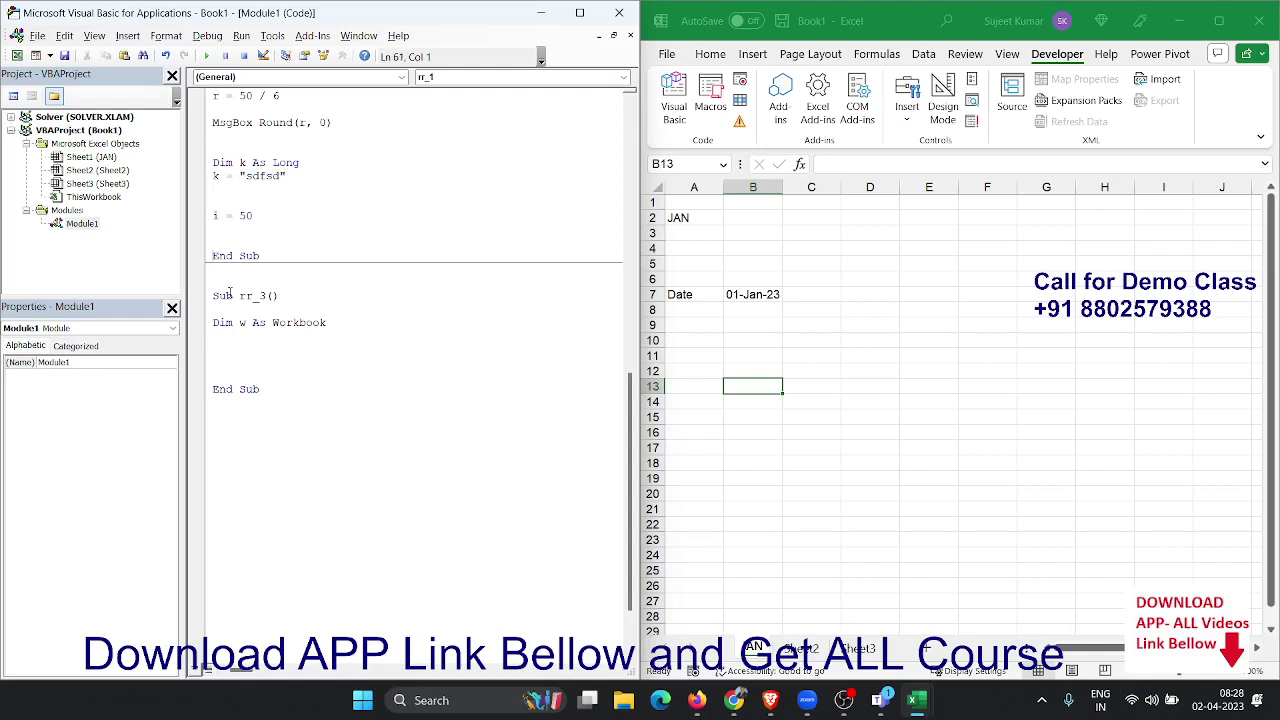
key("Down")
key("Down")
key("Down")
type("s")
type("et")
type(" w=ac")
type("tivewo")
type("rkbook")
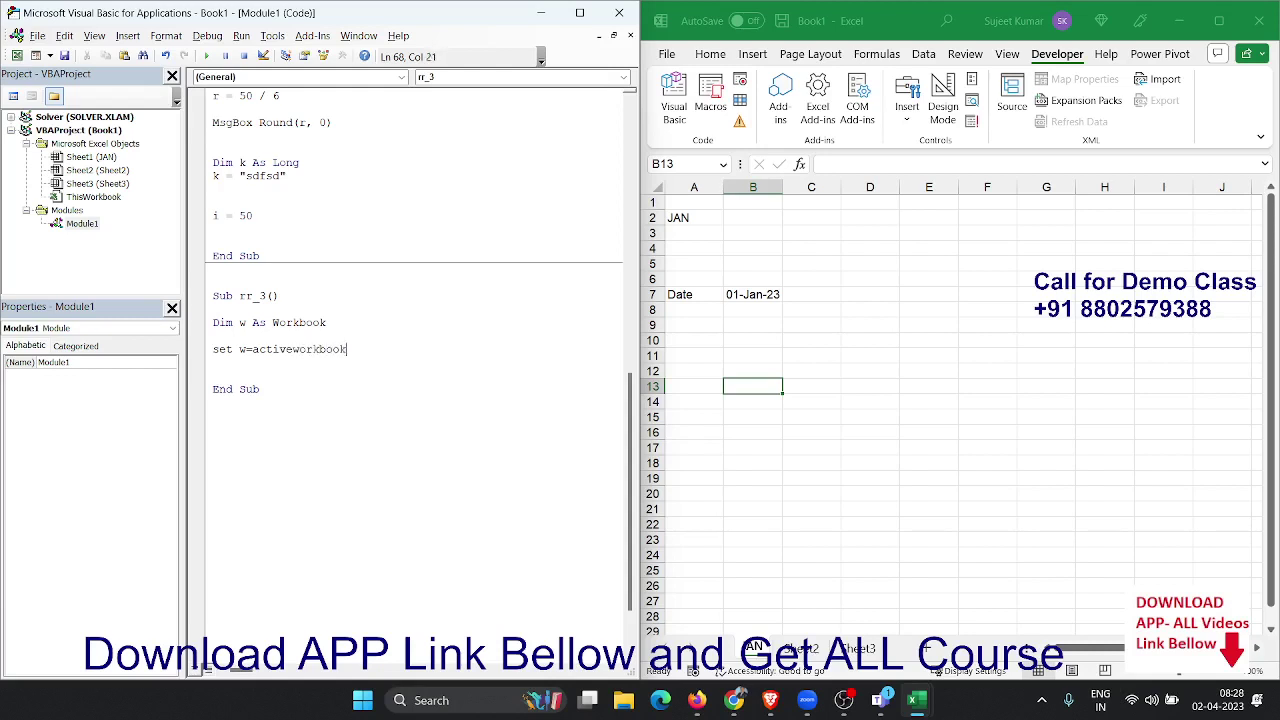
key("Return")
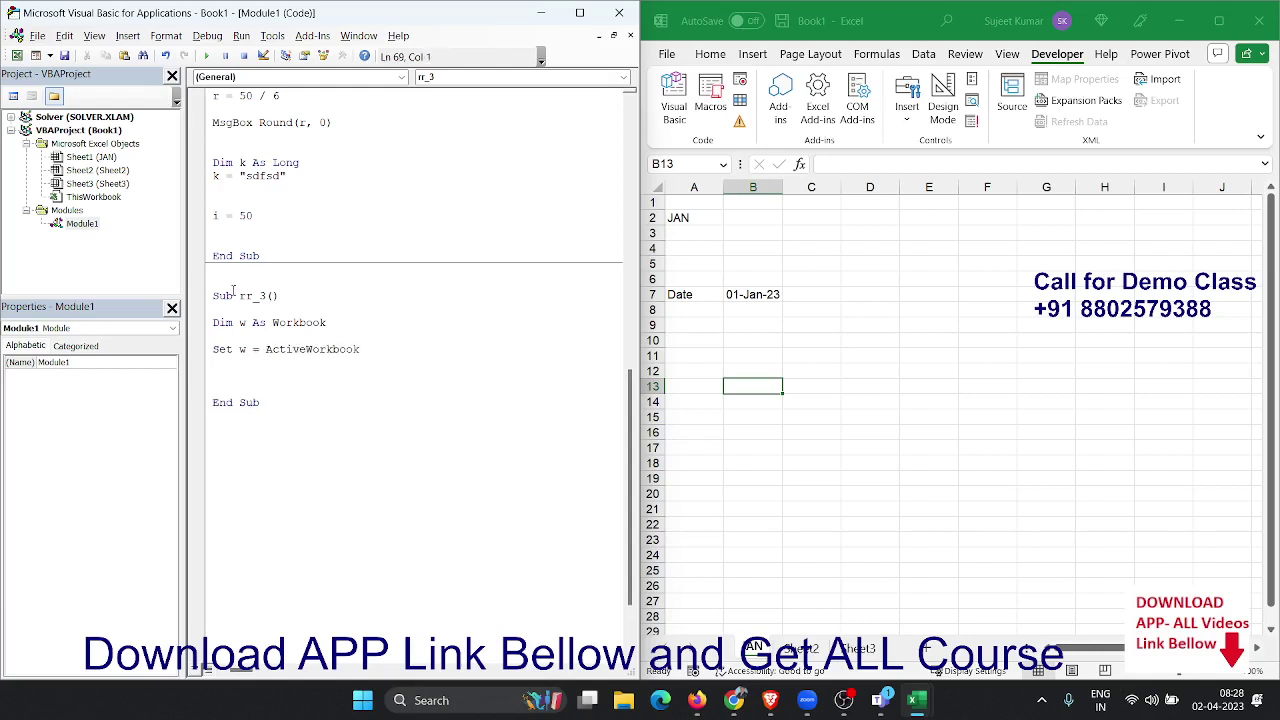
key("Return")
- Add w.SaveAs "D:\1234.xlsx" and w.Close True lines
type("w.sa")
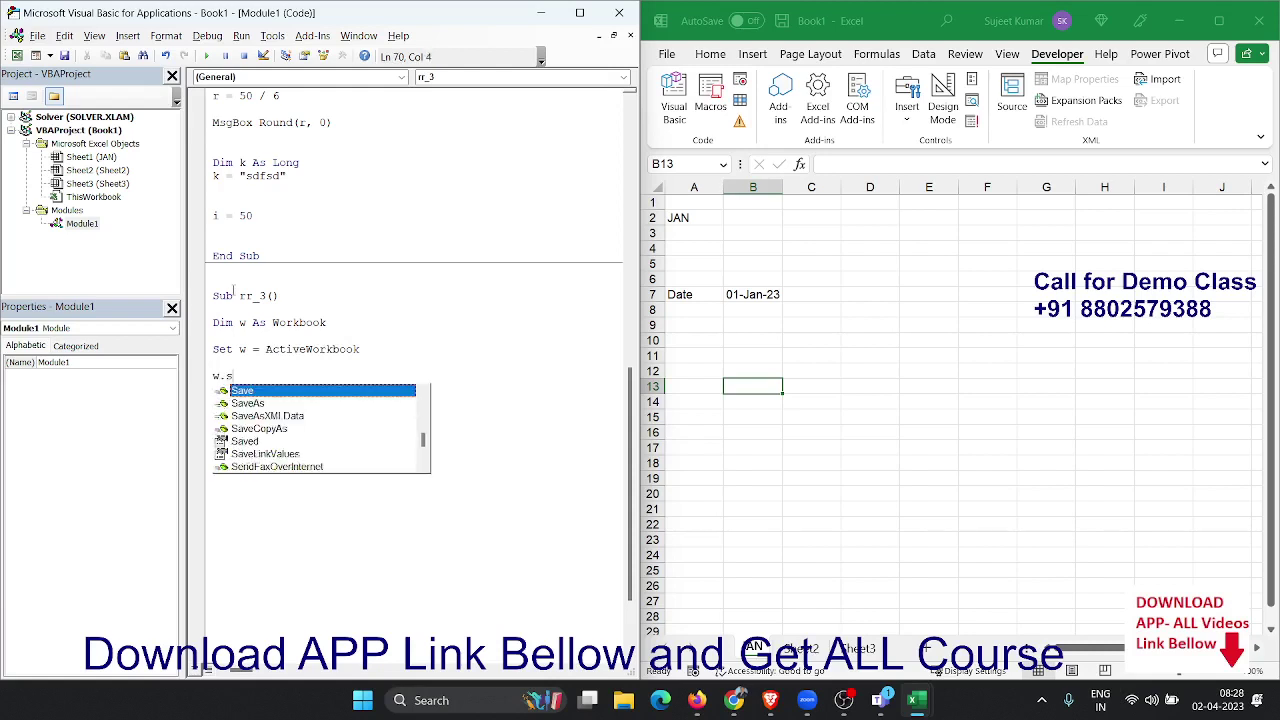
key("Down")
key("Tab")
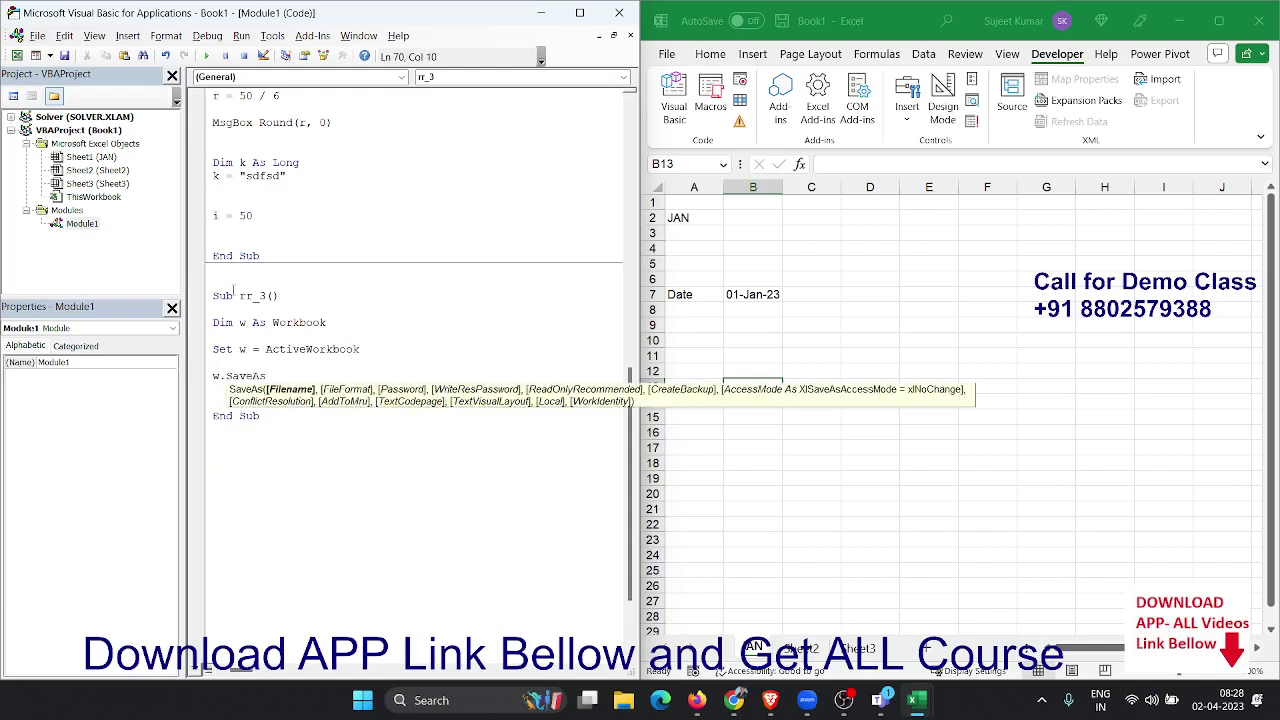
type("\"D:")
type("\\1")
type("234.xls")
type("x\"")
key("Return")
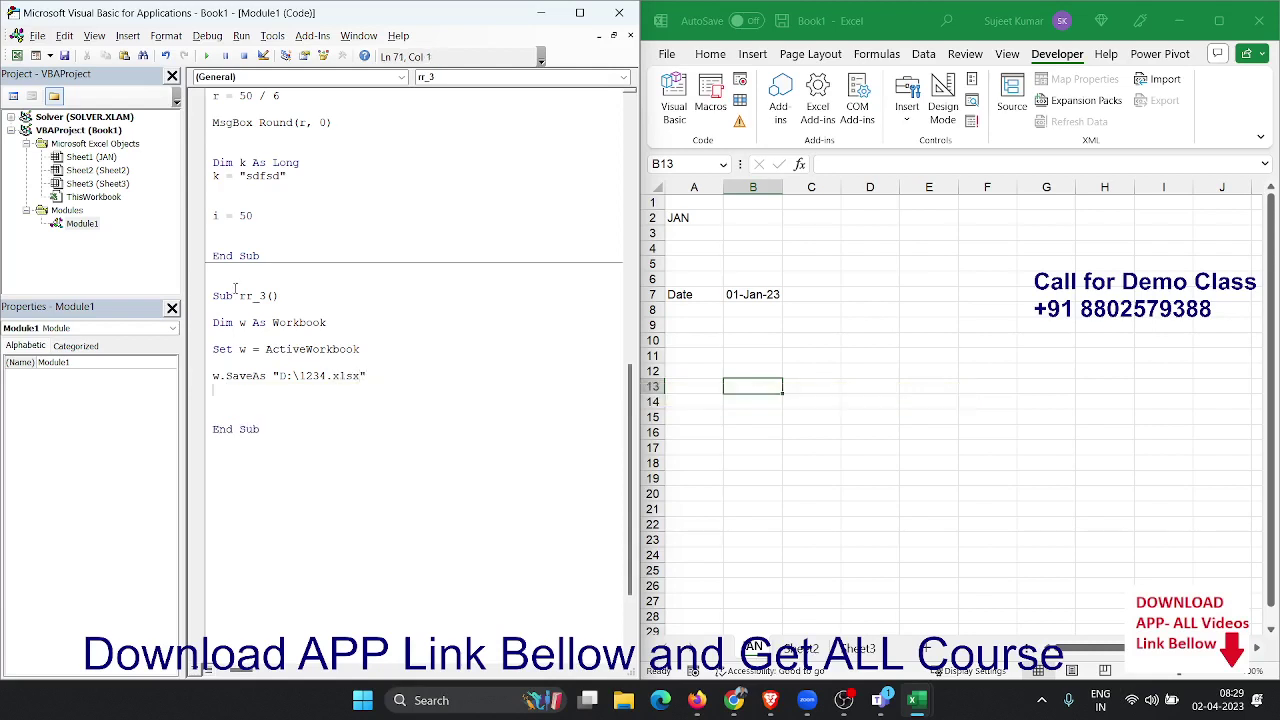
type("w.")
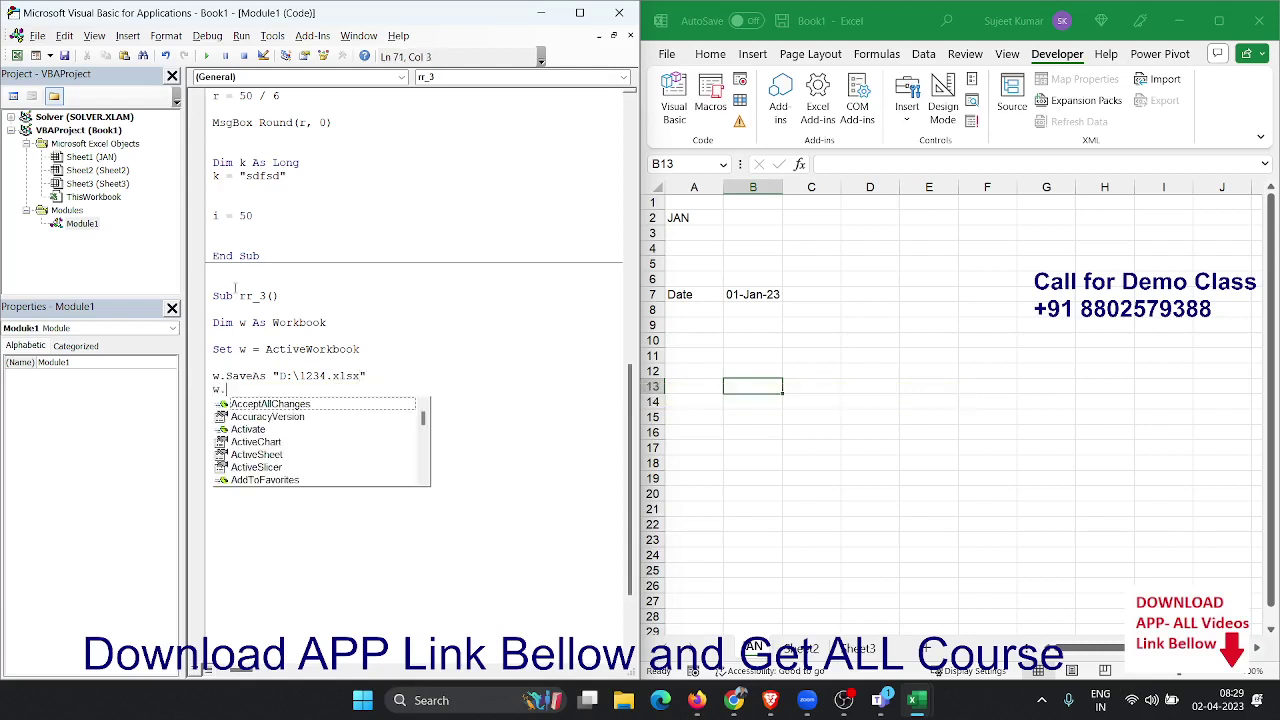
type("clo")
key("Tab")
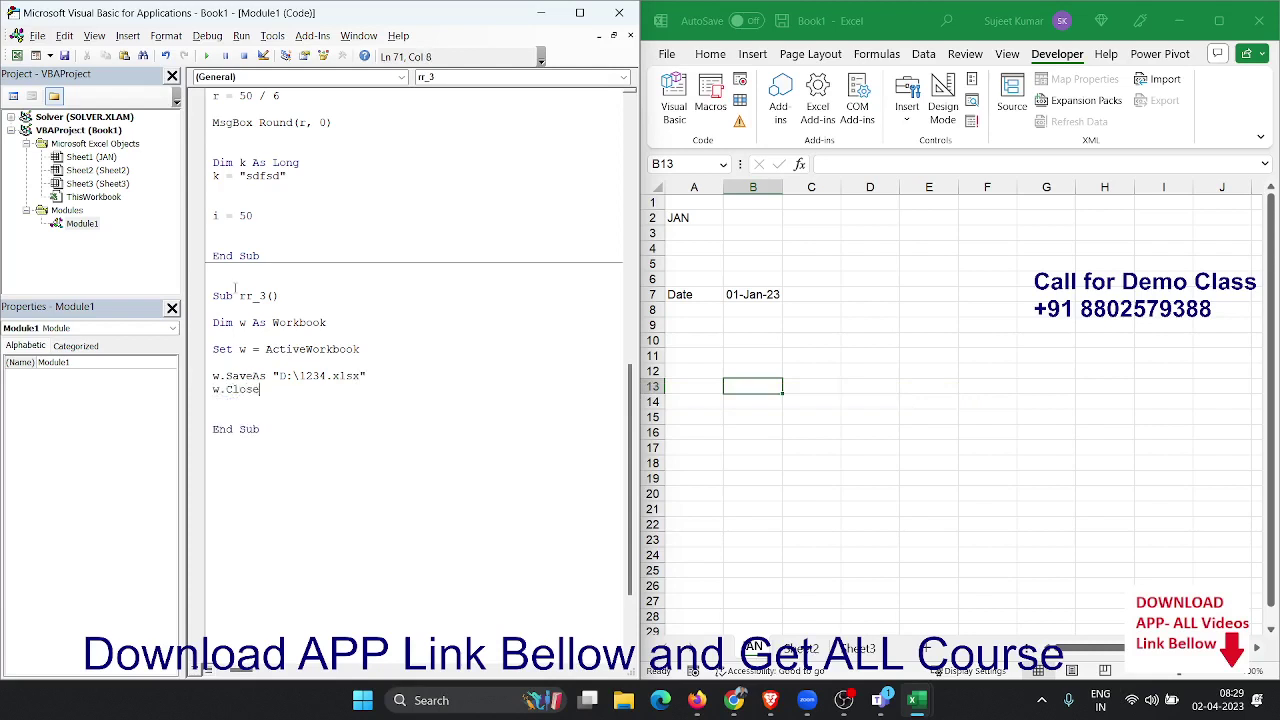
type("tru")
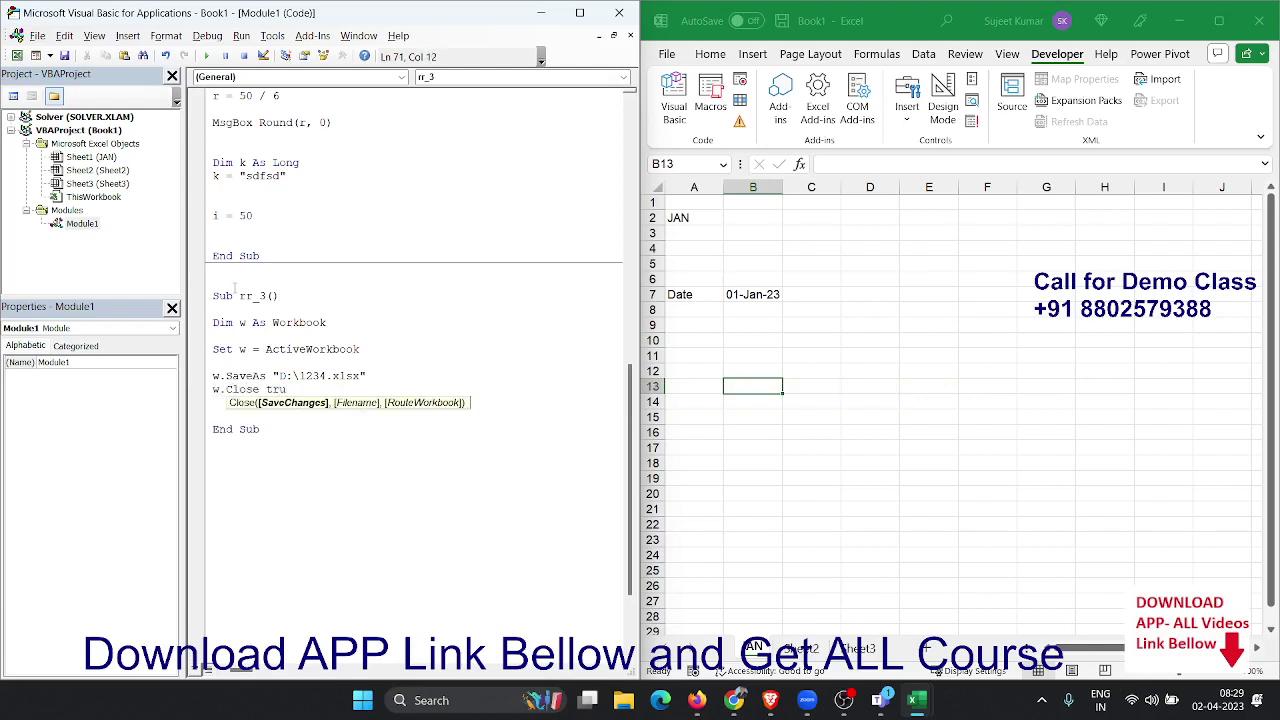
type("e")
key("Return")
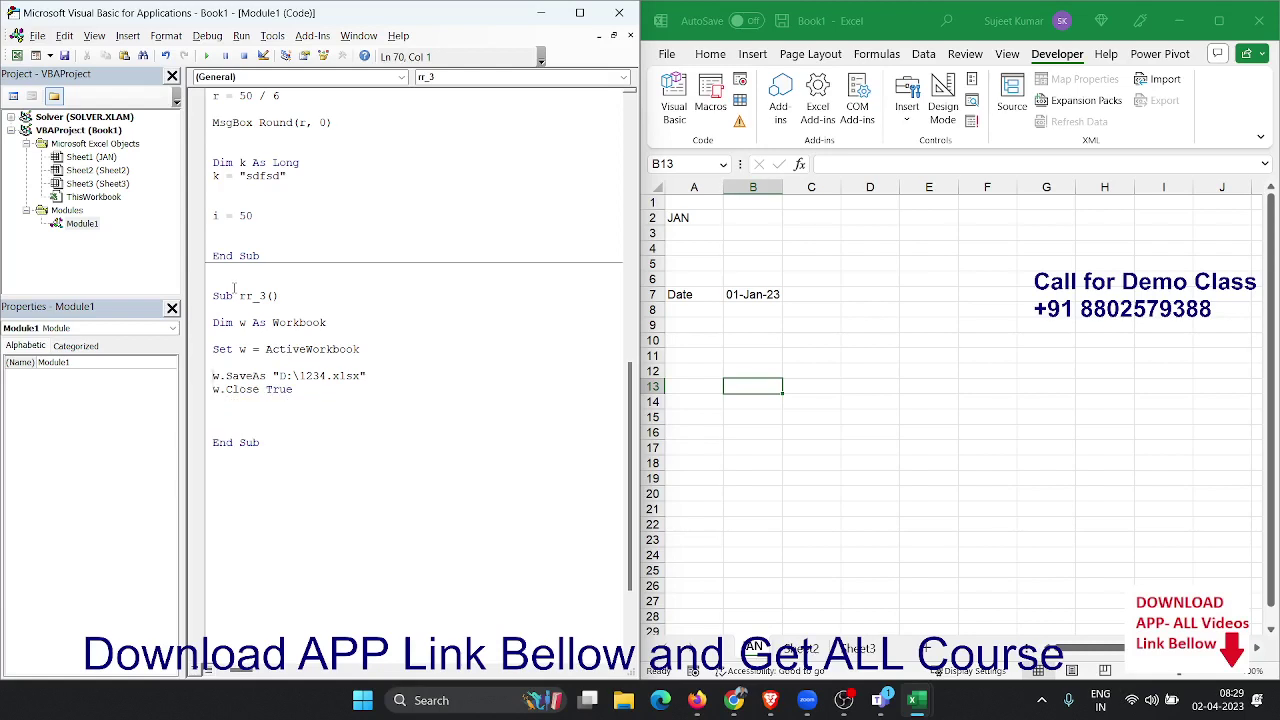
- Select the save-and-close code, then add blank lines before End Sub
key("Up")
key("Up")
key("Up")
key("shift+Down")
key("shift+Down")
key("shift+Down")
key("shift+Down")
key("shift+Down")
key("shift+Down")
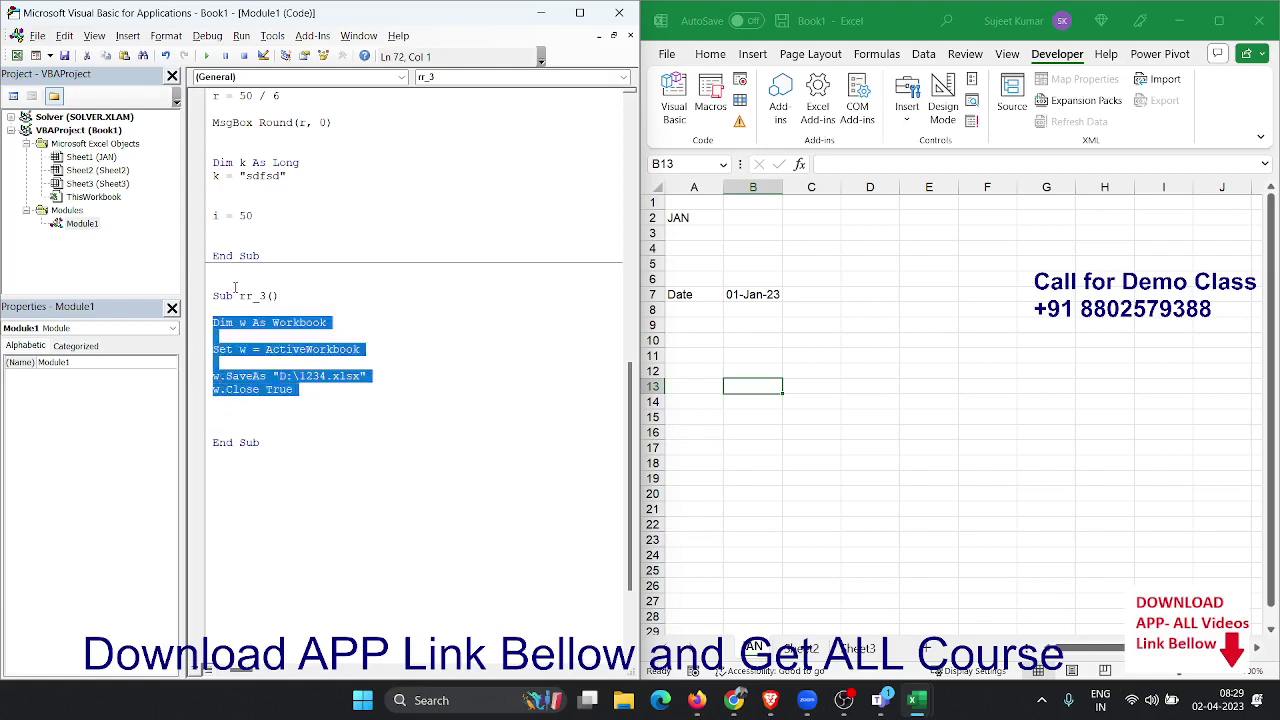
key("Down")
key("Down")
key("Return")
key("Return")
key("Return")
key("Return")
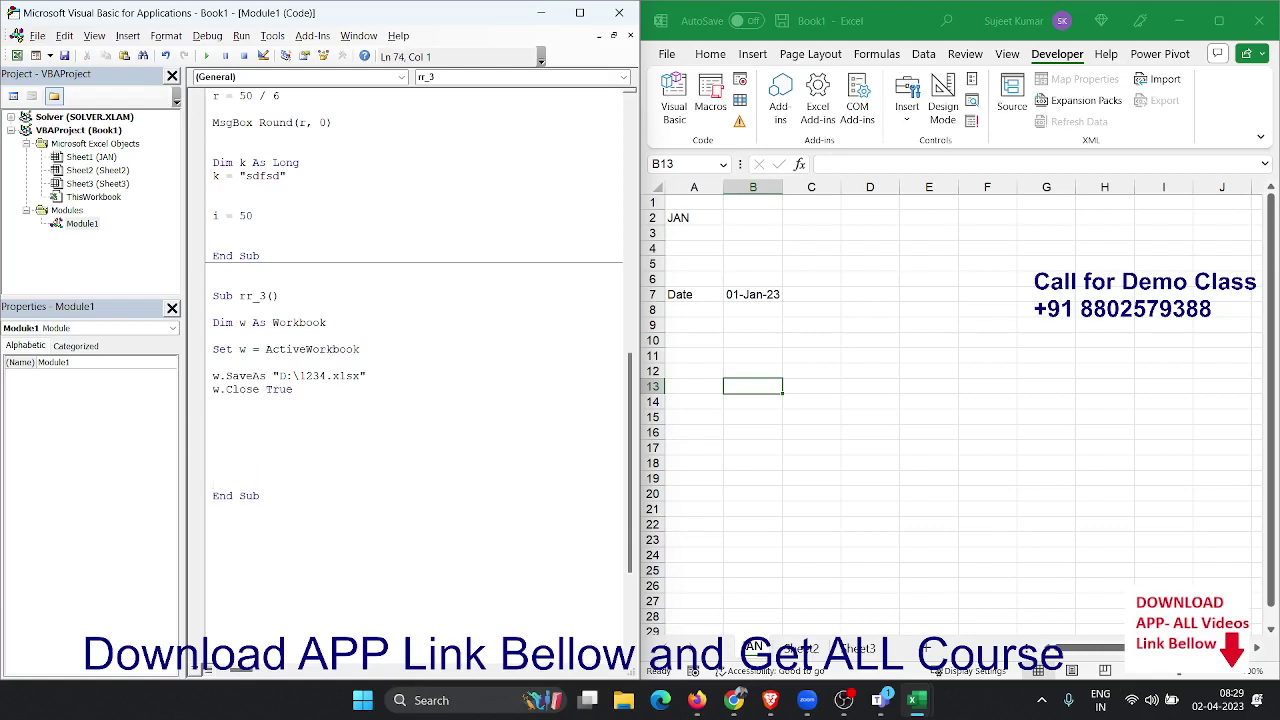
- Add Dim s As Worksheet and Set s = Sheets("Sheet2"), then begin an s. line
type("dim s")
type(" as work")
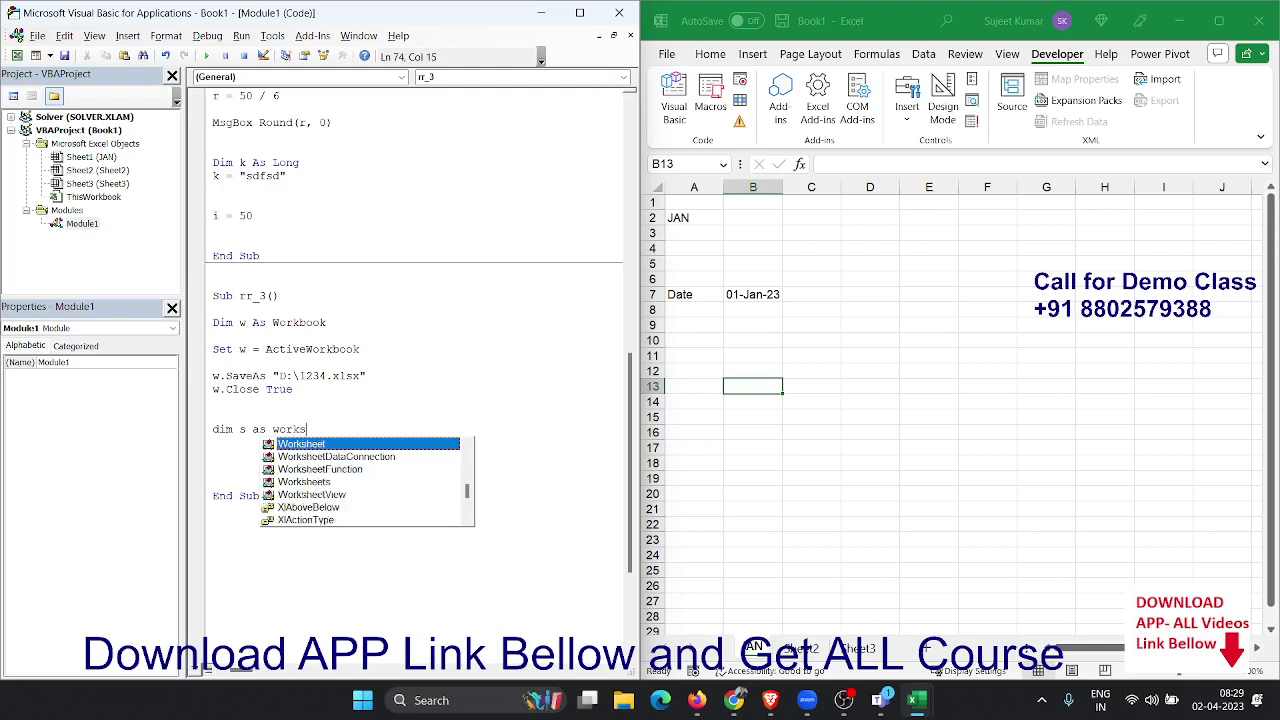
type("s")
key("Tab")
key("Return")
key("Return")
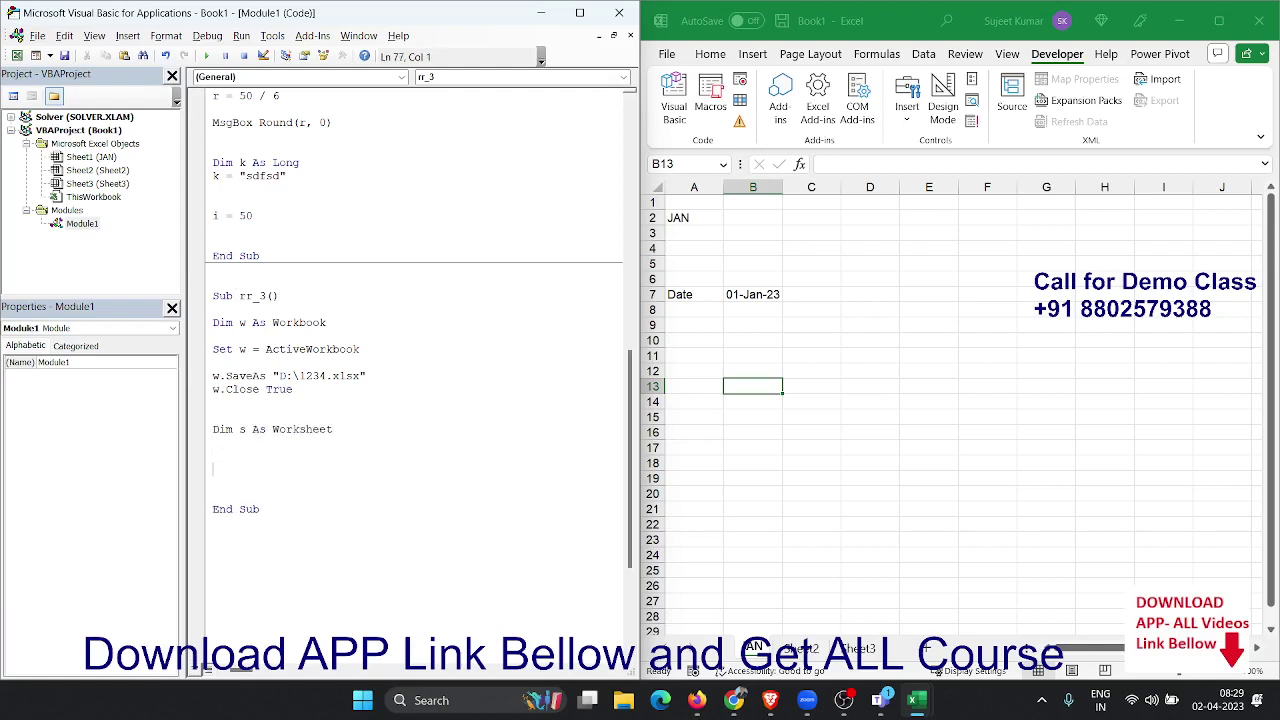
type("set ")
type("s=")
type("sheets")
type("(\"She")
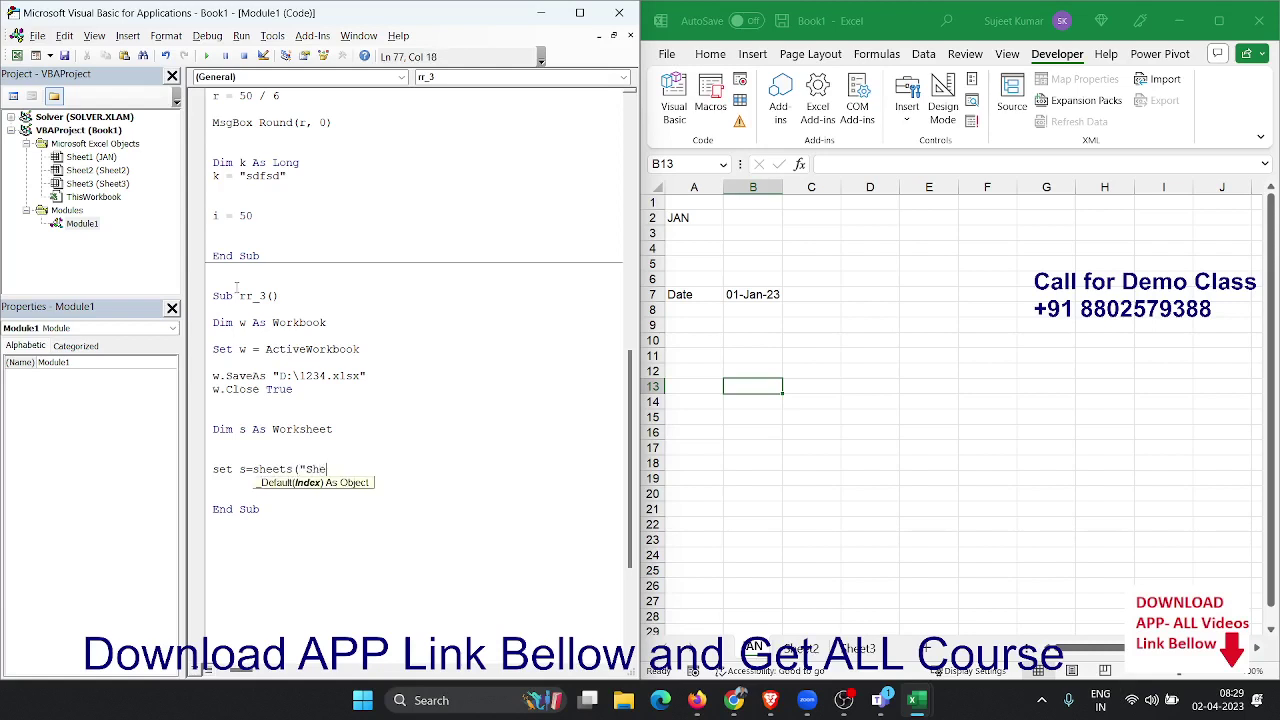
type("et2\"")
type(")")
key("Return")
key("Return")
key("Return")
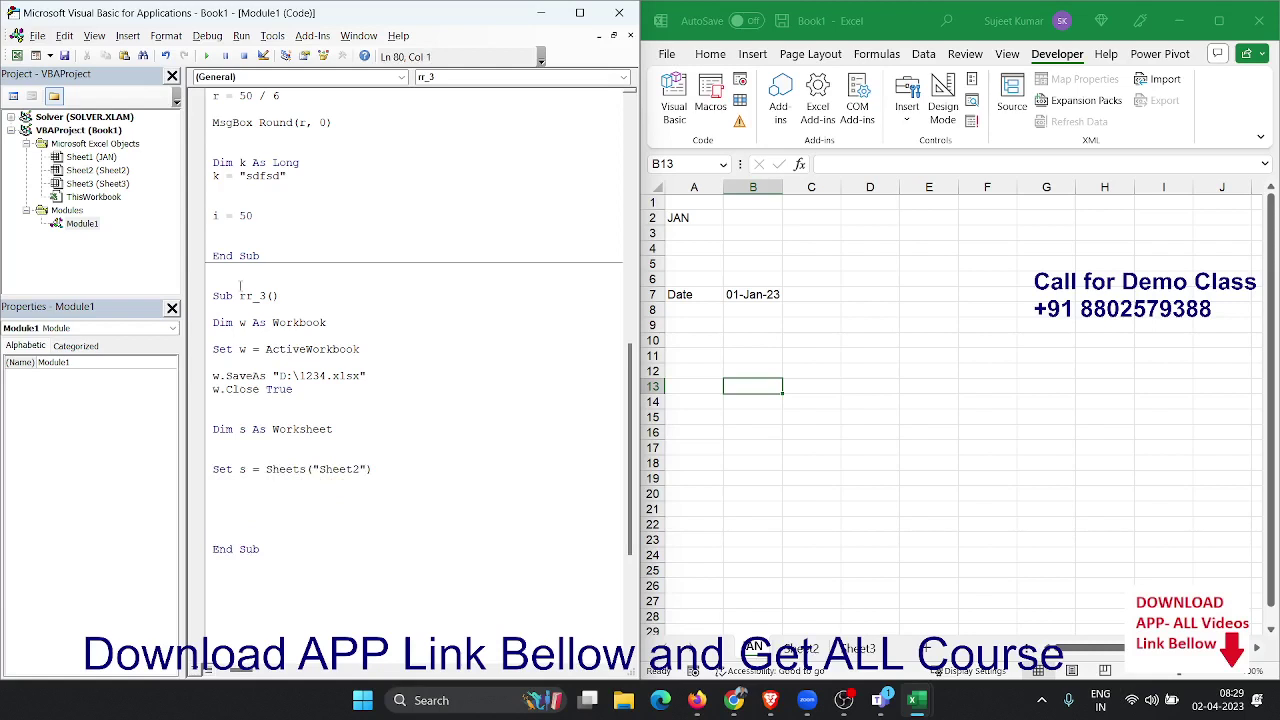
type("s.")
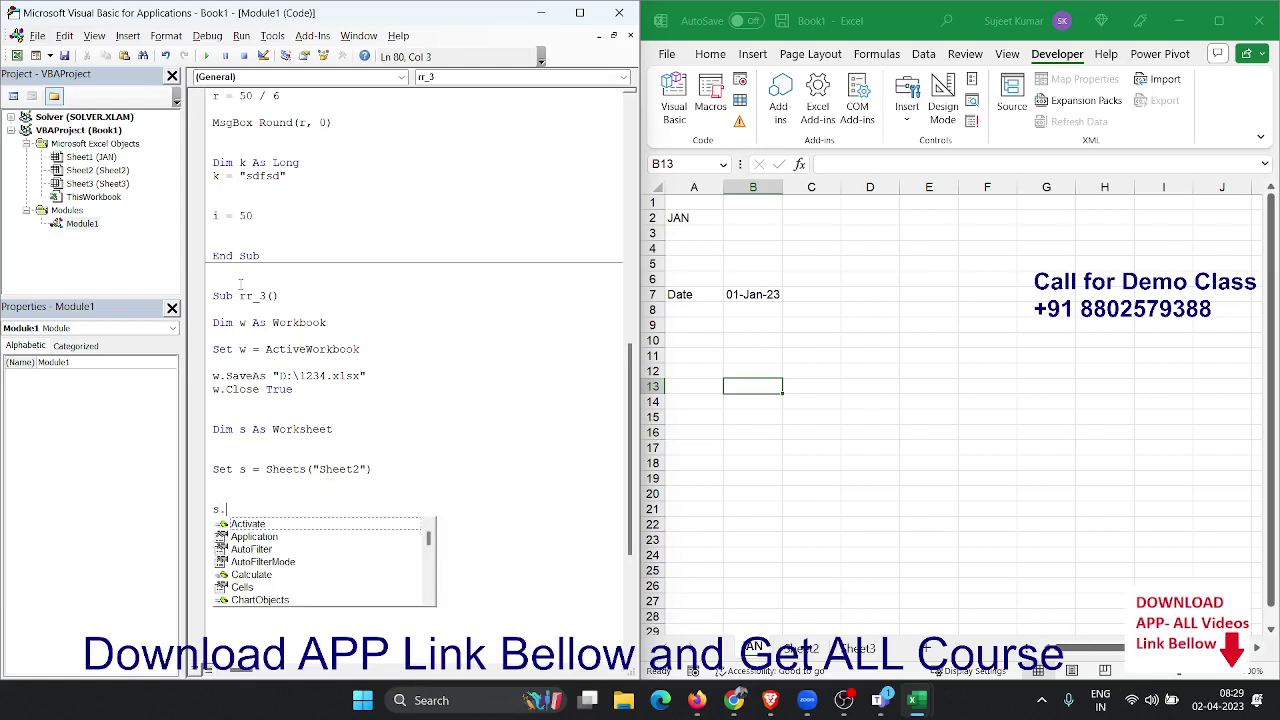
type("na")
key("Tab")
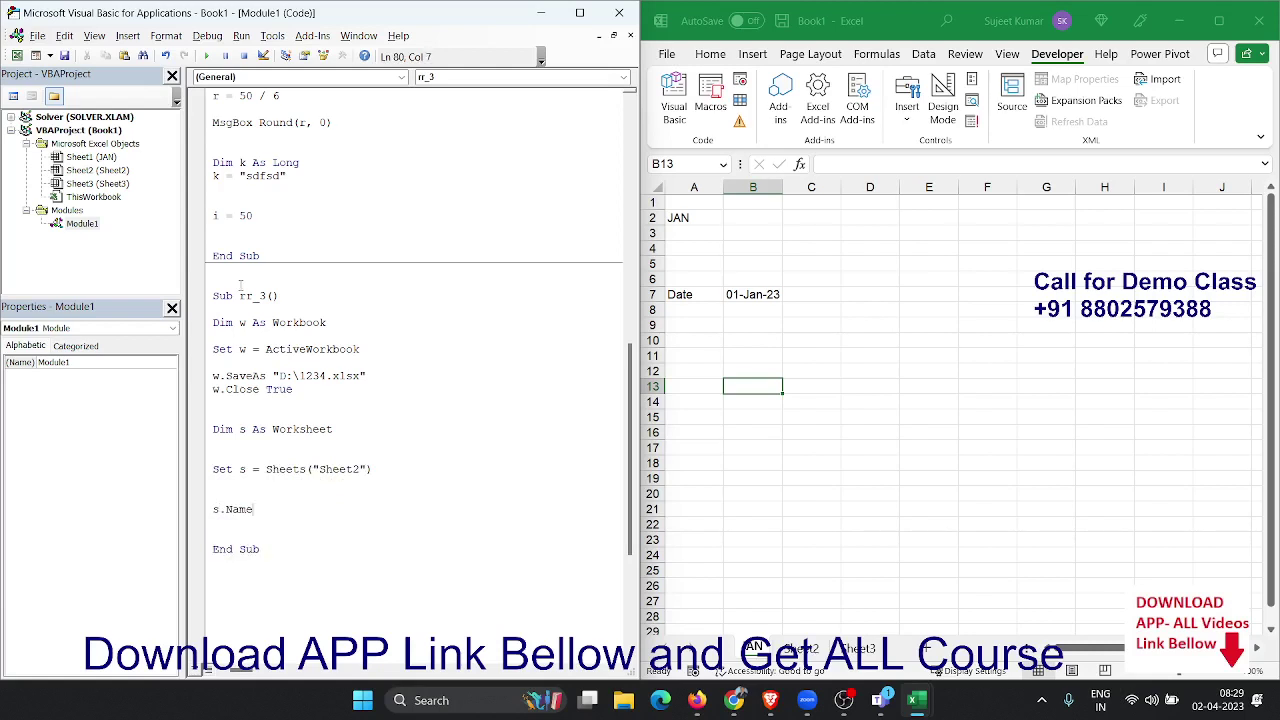
type("=\"Date")
key("BackSpace")
key("BackSpace")
type("ta\"")
key("Return")
type("s.")
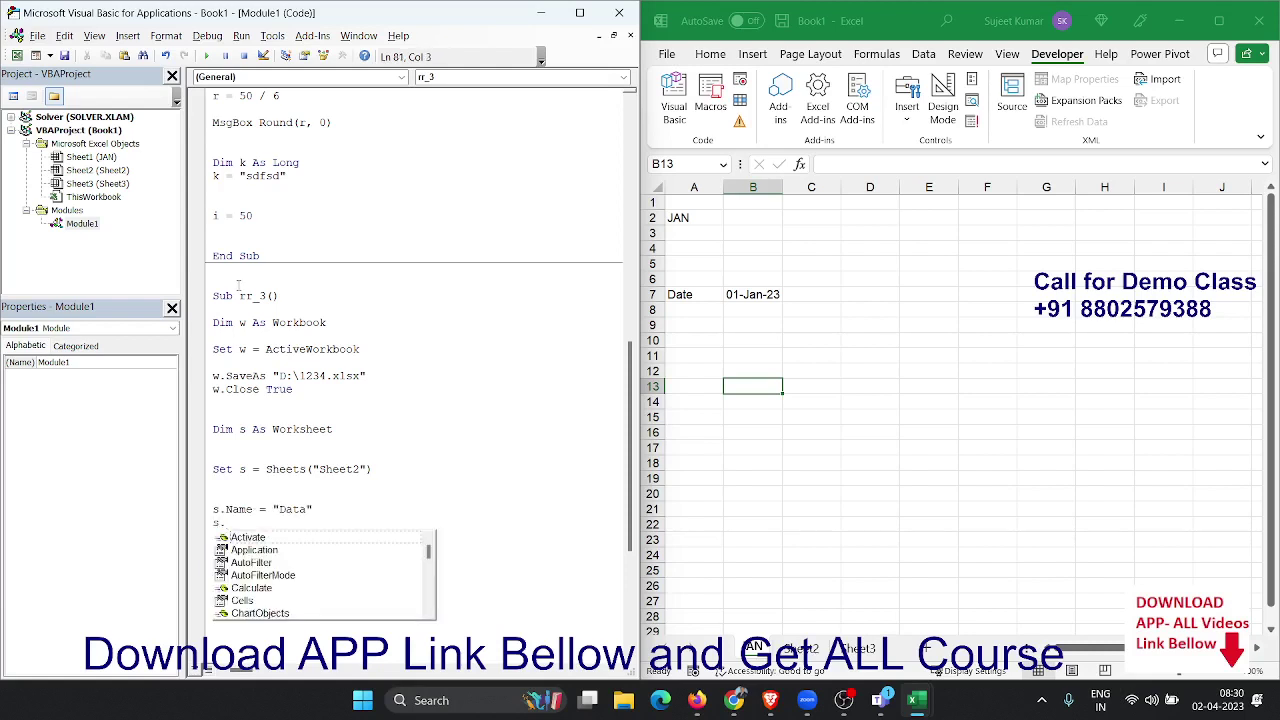
type("Move ")
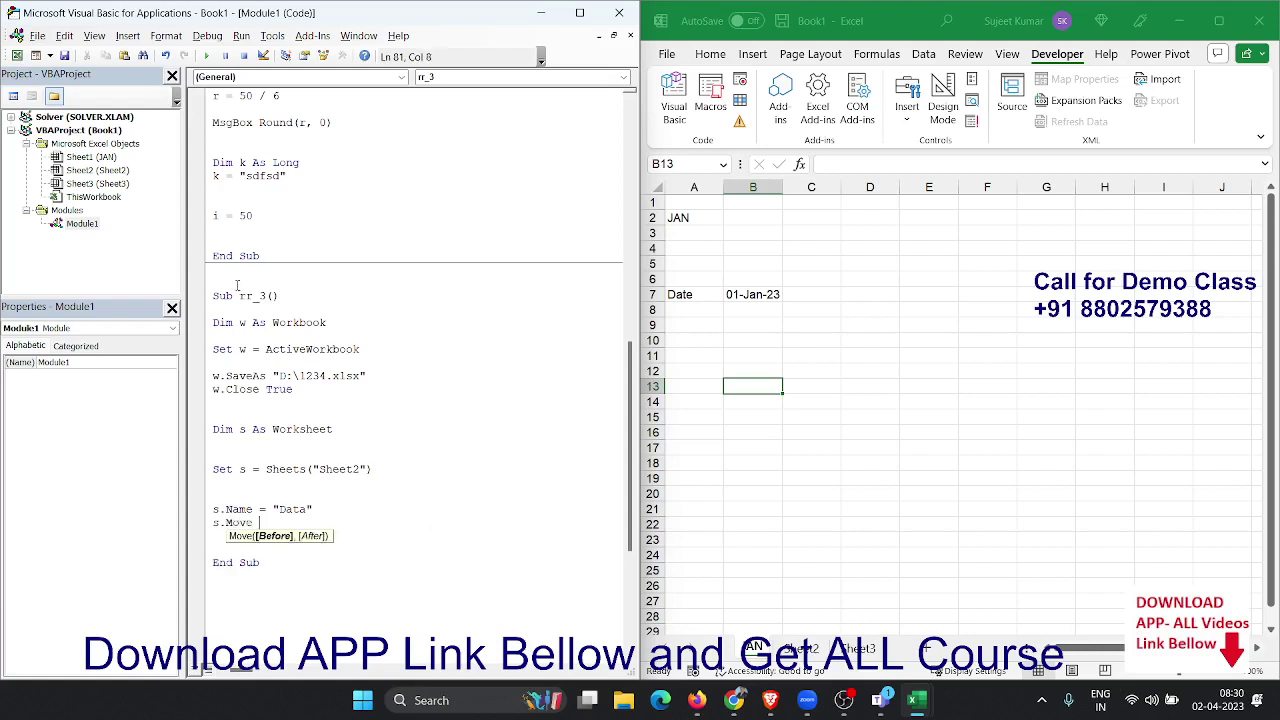
type("s")
key("BackSpace")
type("hee")
type("ts(5")
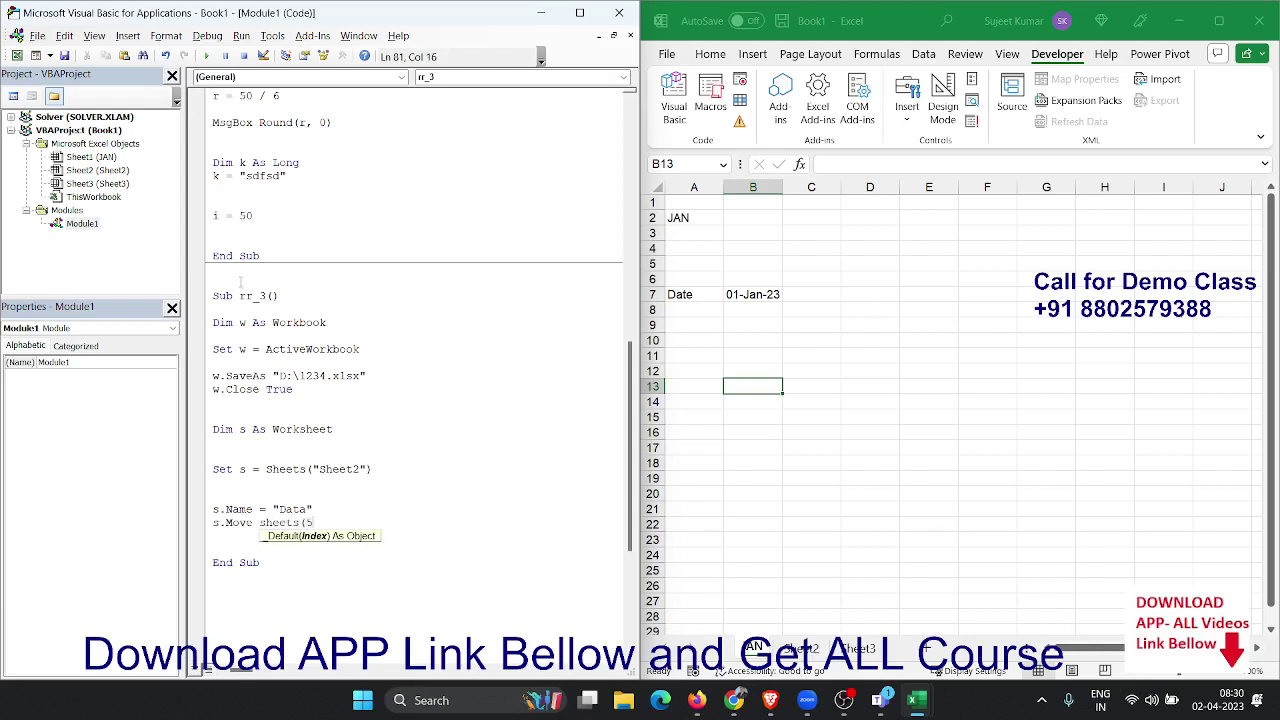
type(")")
key("Return")
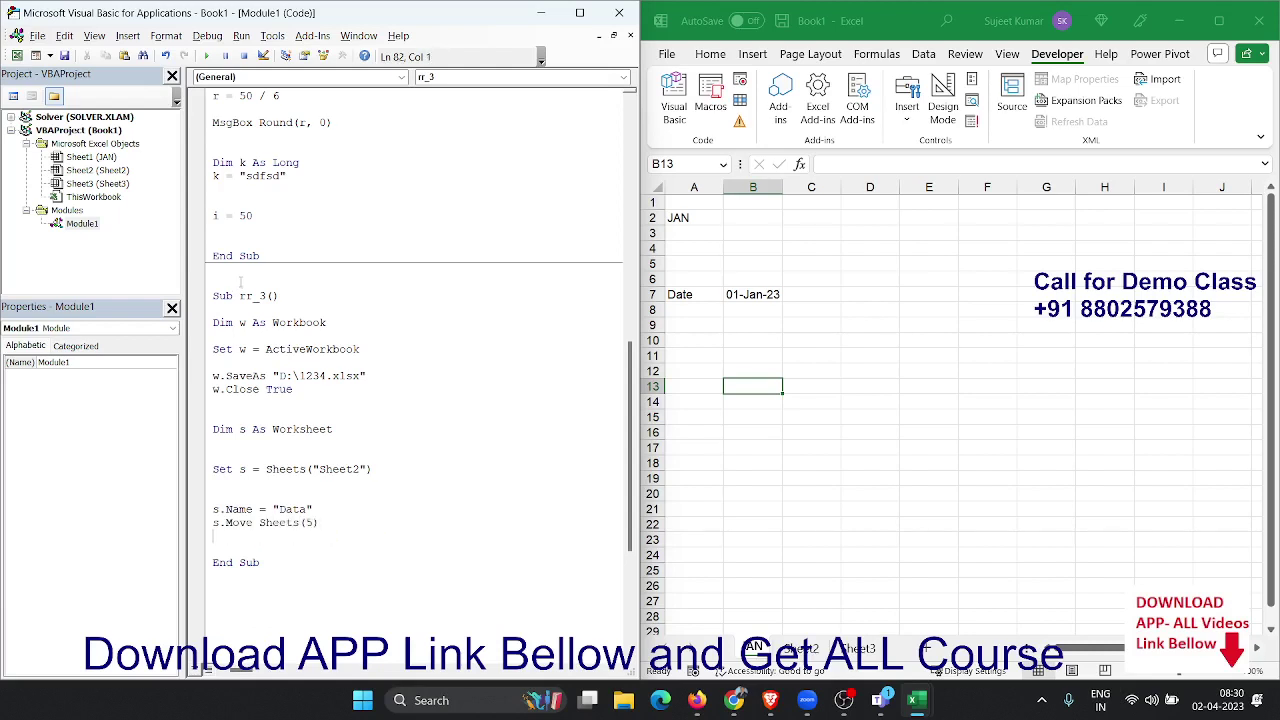
key("Return")
key("Up")
key("Up")
key("Up")
key("Up")
key("Up")
key("Up")
key("Up")
key("Down")
key("Right")
key("Right")
key("Right")
key("Right")
key("Right")
type("w.")
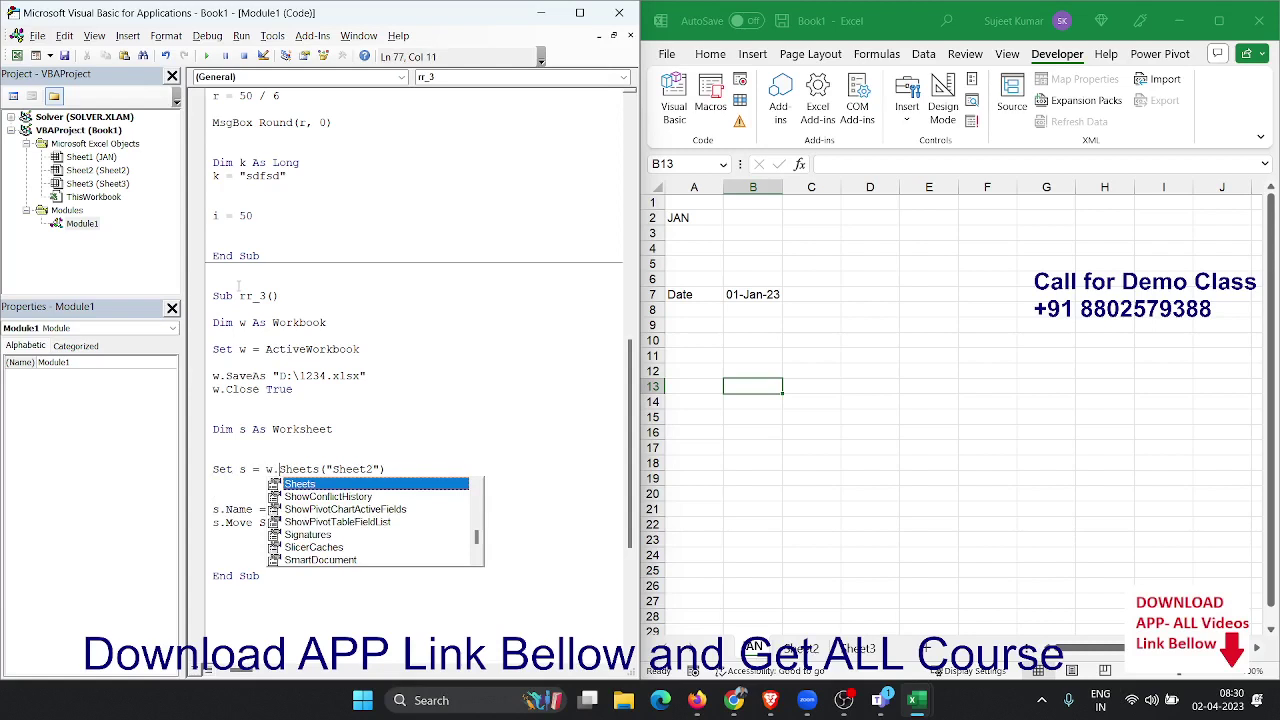
key("Down")
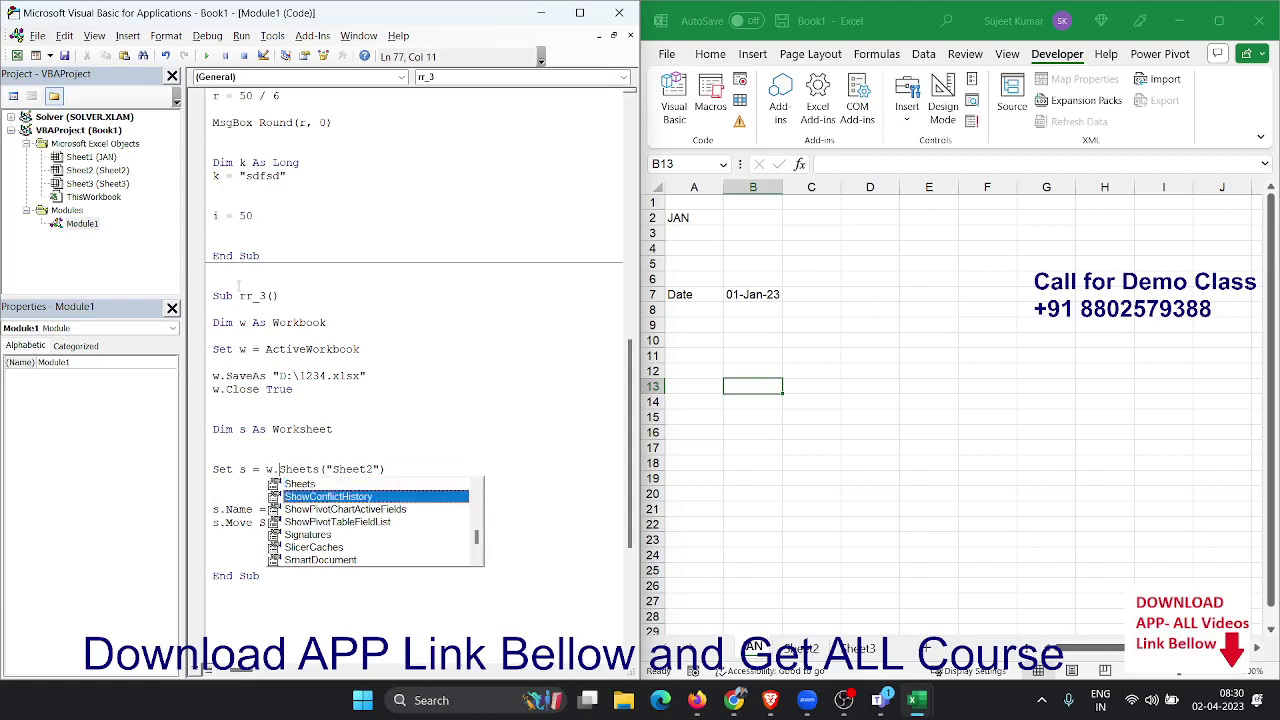
left_click(403, 415)
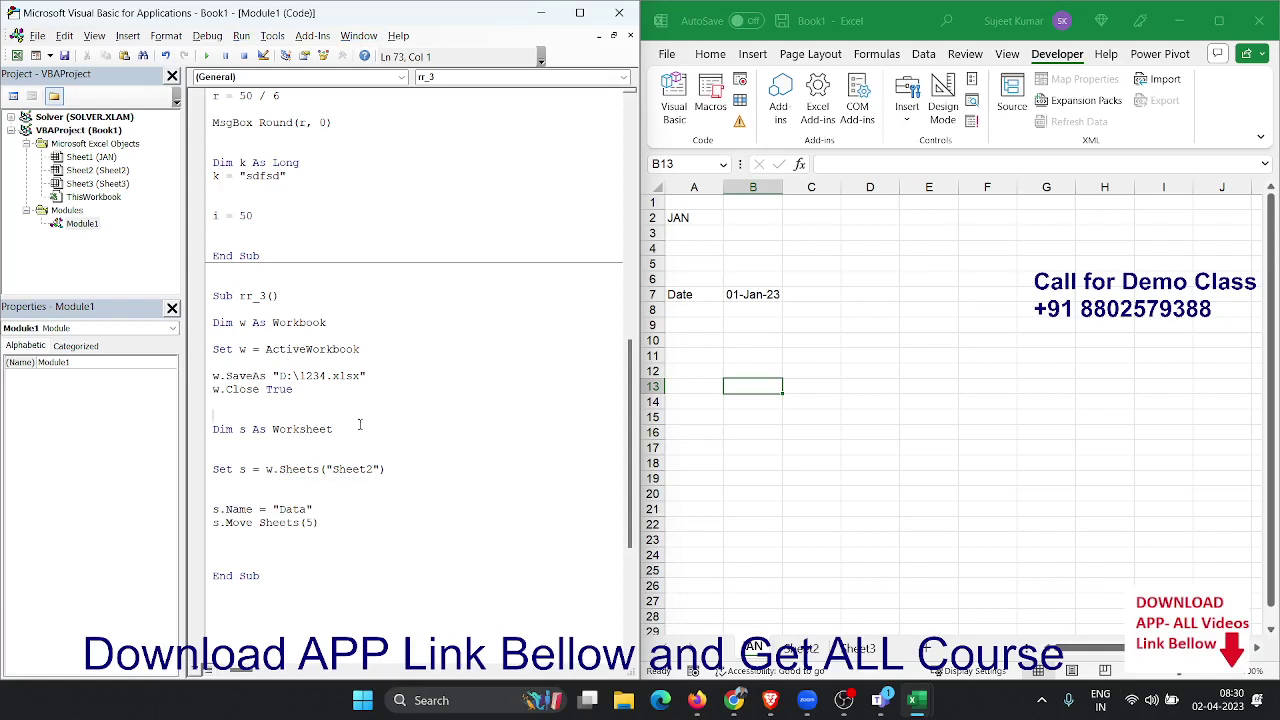
left_click_drag(272, 469, 258, 469)
- Add Dim r As Range on a new line above End Sub
left_click(337, 554)
key("Return")
type("di")
type("m r as r")
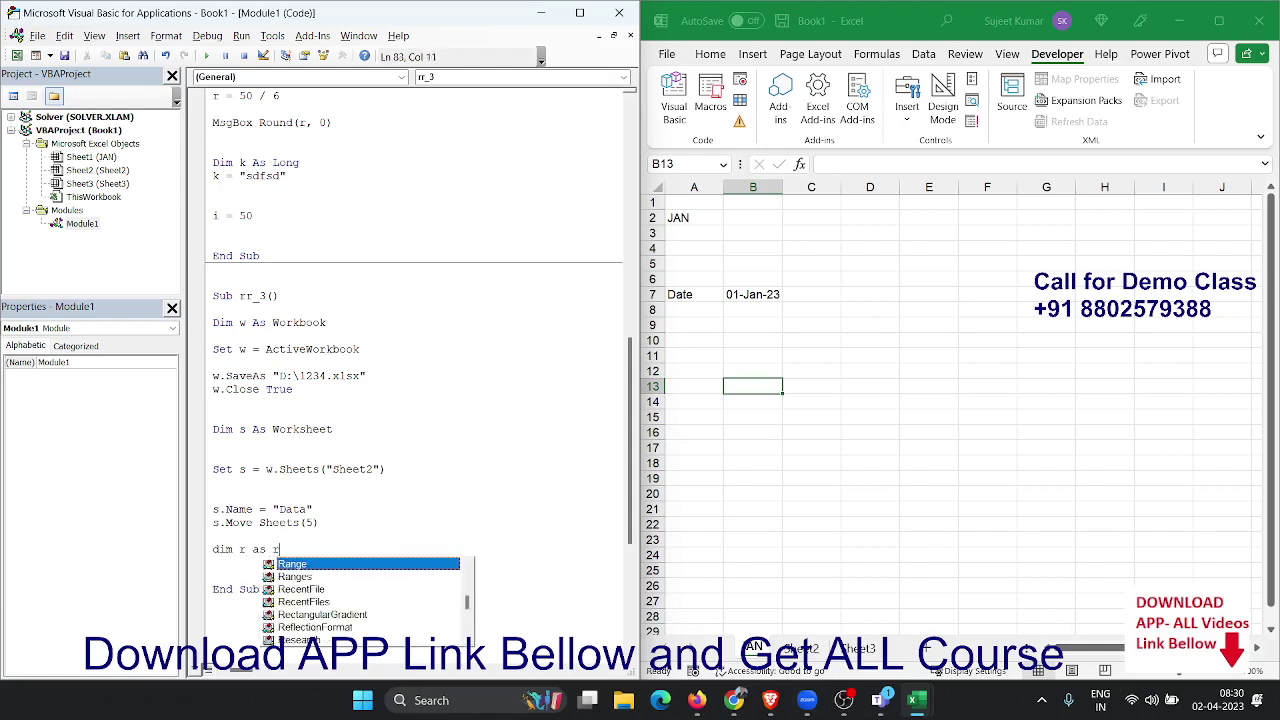
type("a")
key("Return")
key("Return")
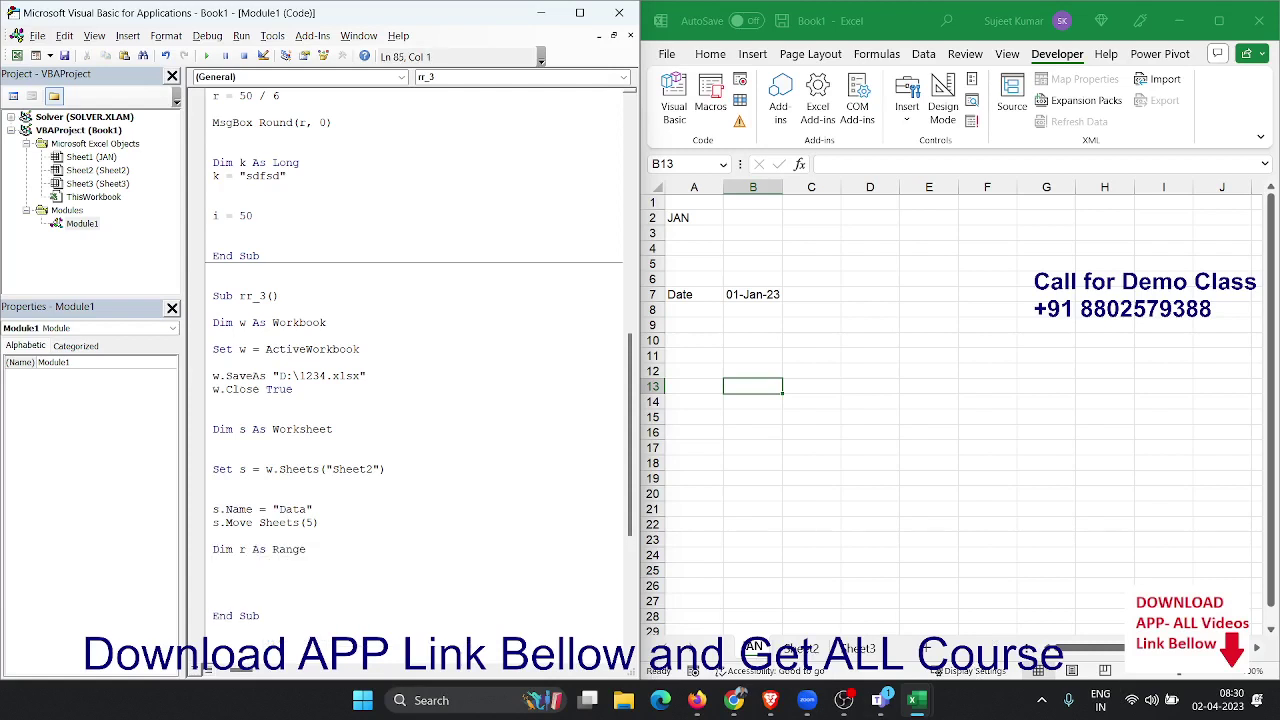
- Assign r to w.s.Range("A1:A10") in a new line
type("ser ")
type("r= ")
type("sheet")
type("s")
key("BackSpace")
key("BackSpace")
key("BackSpace")
key("BackSpace")
key("BackSpace")
key("BackSpace")
type("w.s")
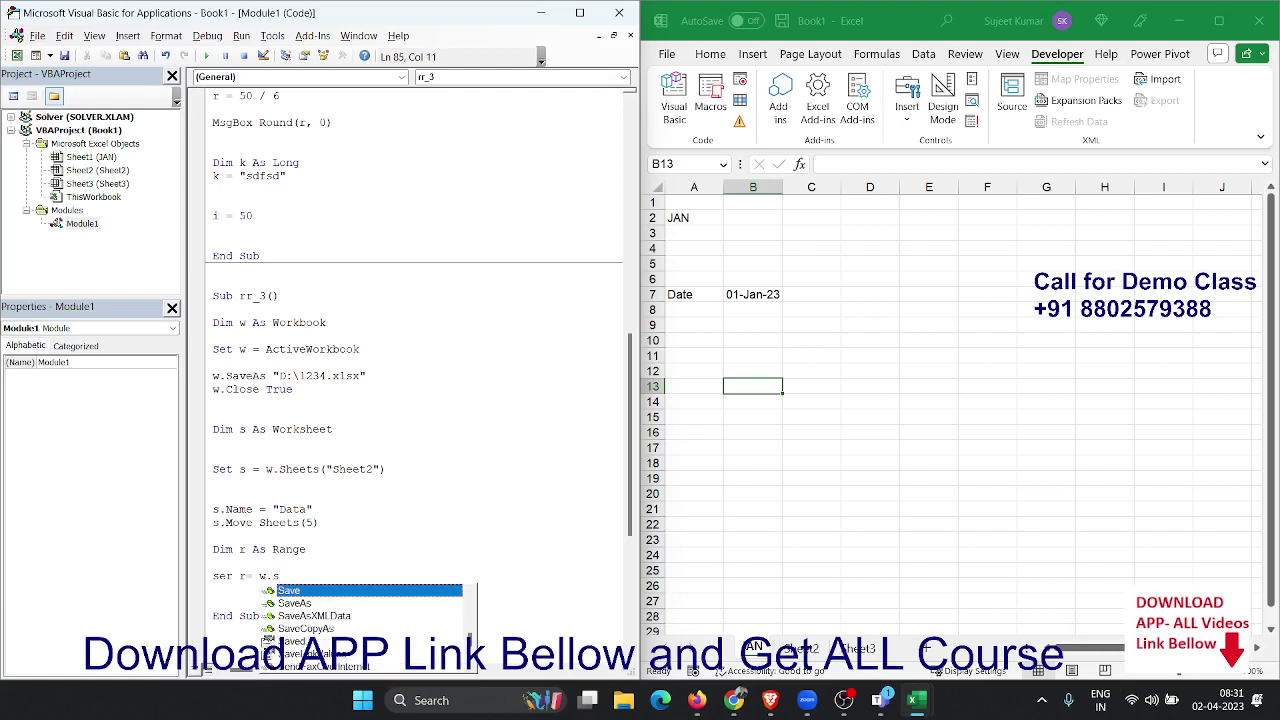
type(".")
key("BackSpace")
key("BackSpace")
key("BackSpace")
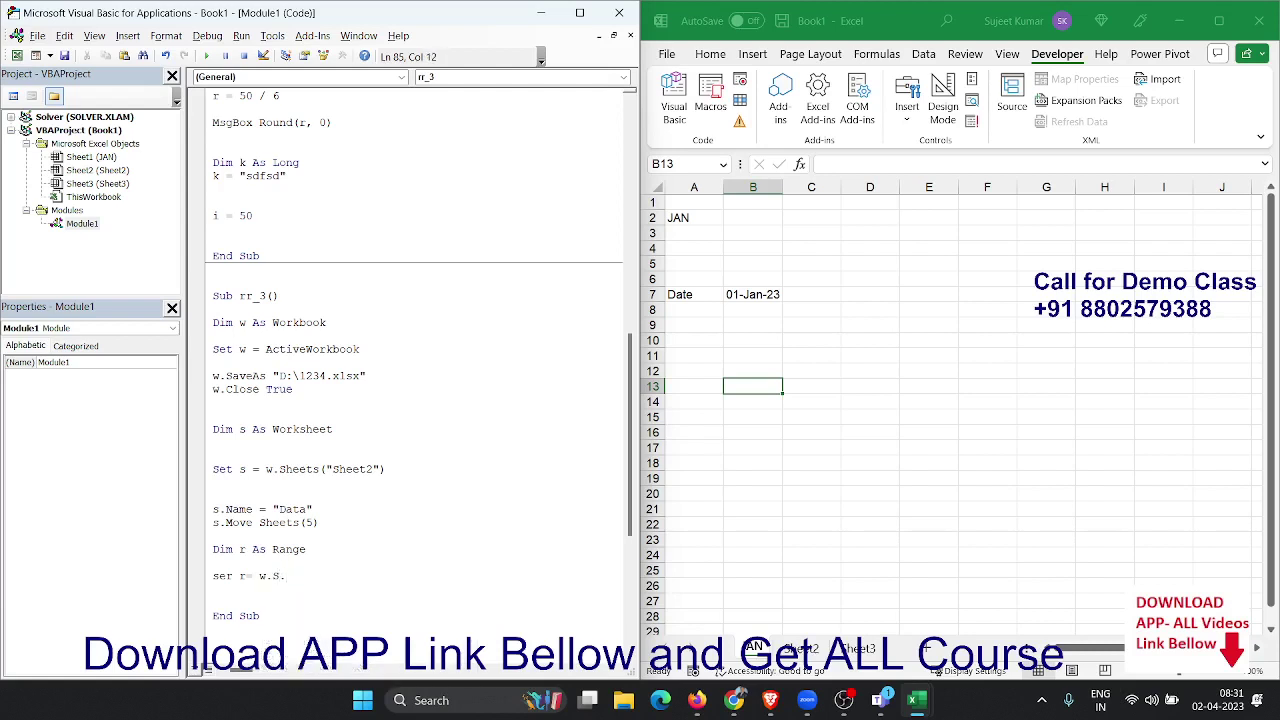
type("ra")
type("nge(")
type("\"A1:")
type("A10")
key("Return")
- Check the Sheet2 and Range lines, then start an r.Copy line below them
left_click(275, 340)
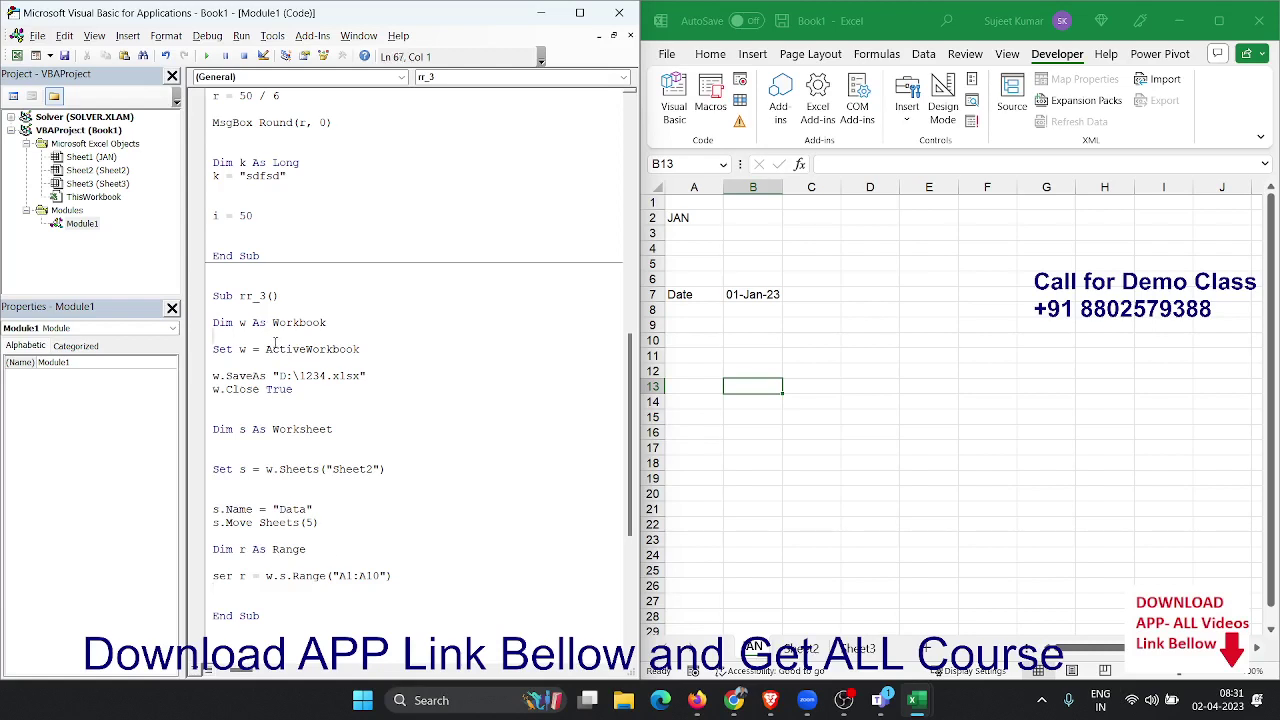
left_click(327, 467)
scroll(325, 475, "down", 2)
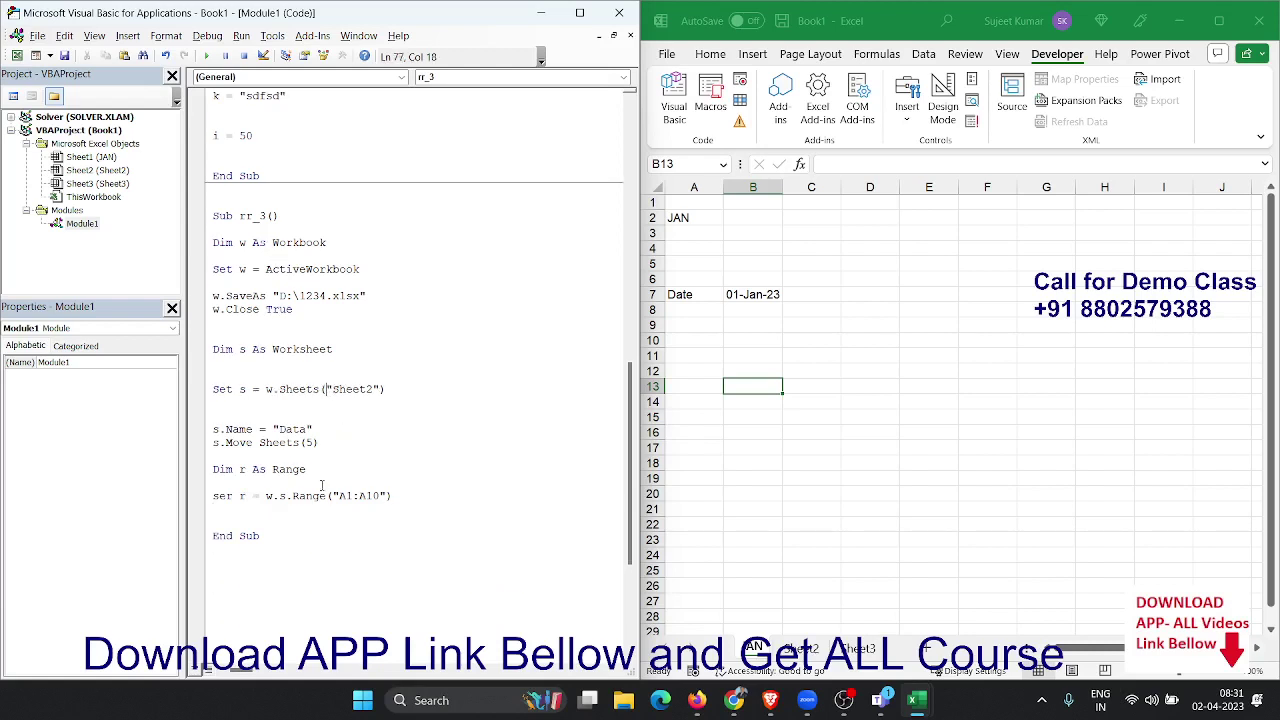
double_click(316, 494)
left_click(285, 511)
key("Return")
key("Return")
type("r")
type(".co")
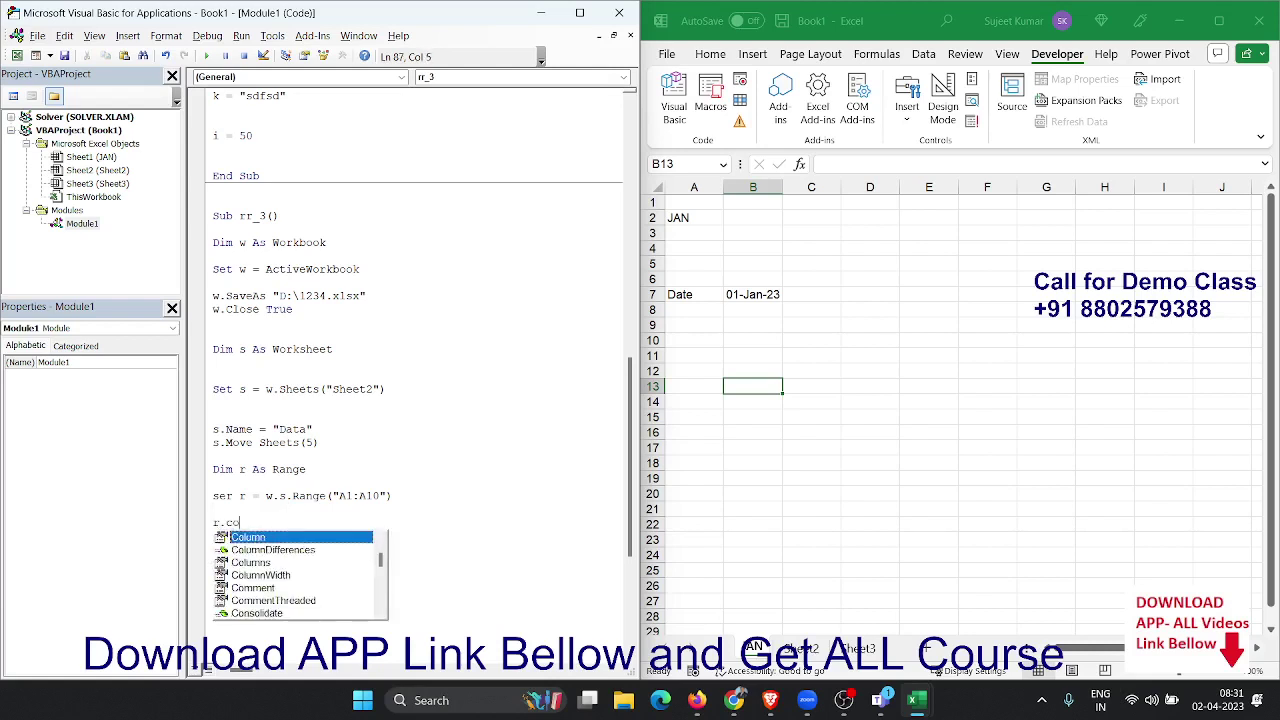
type("p")
- Complete r.Copy and add r.Font.Color = vbRed
key("Tab")
key("Return")
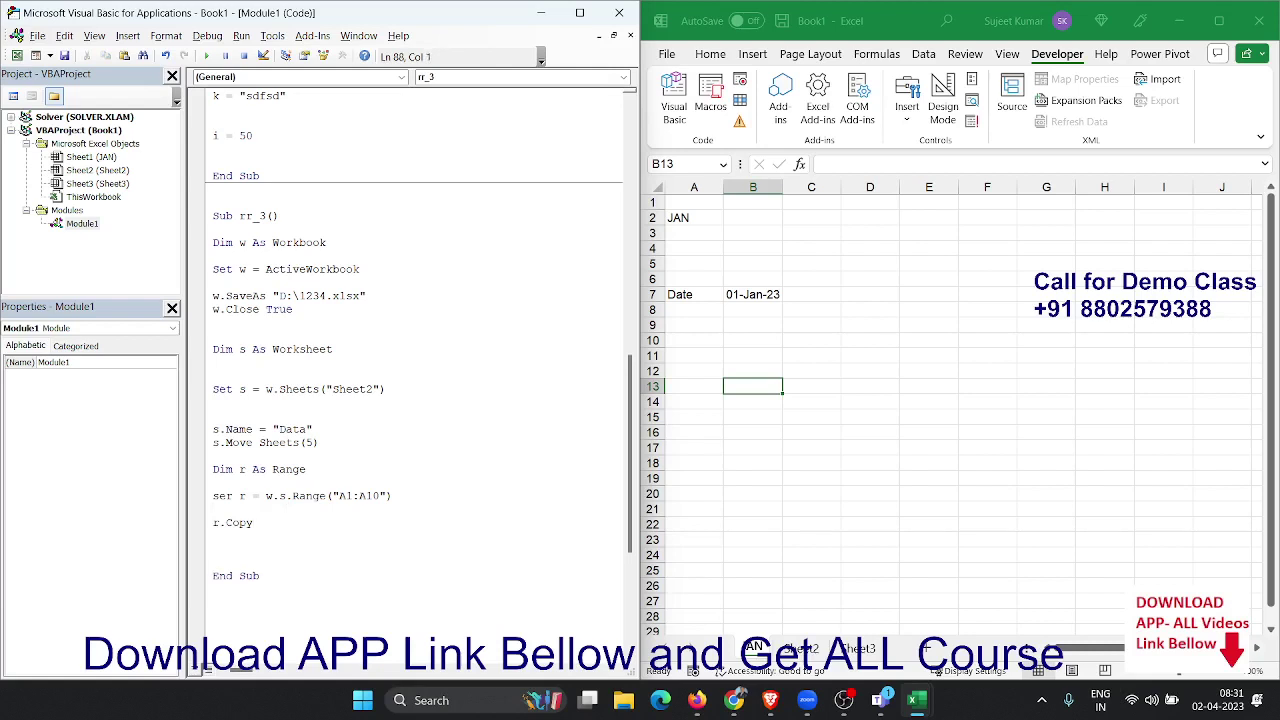
type("r.f")
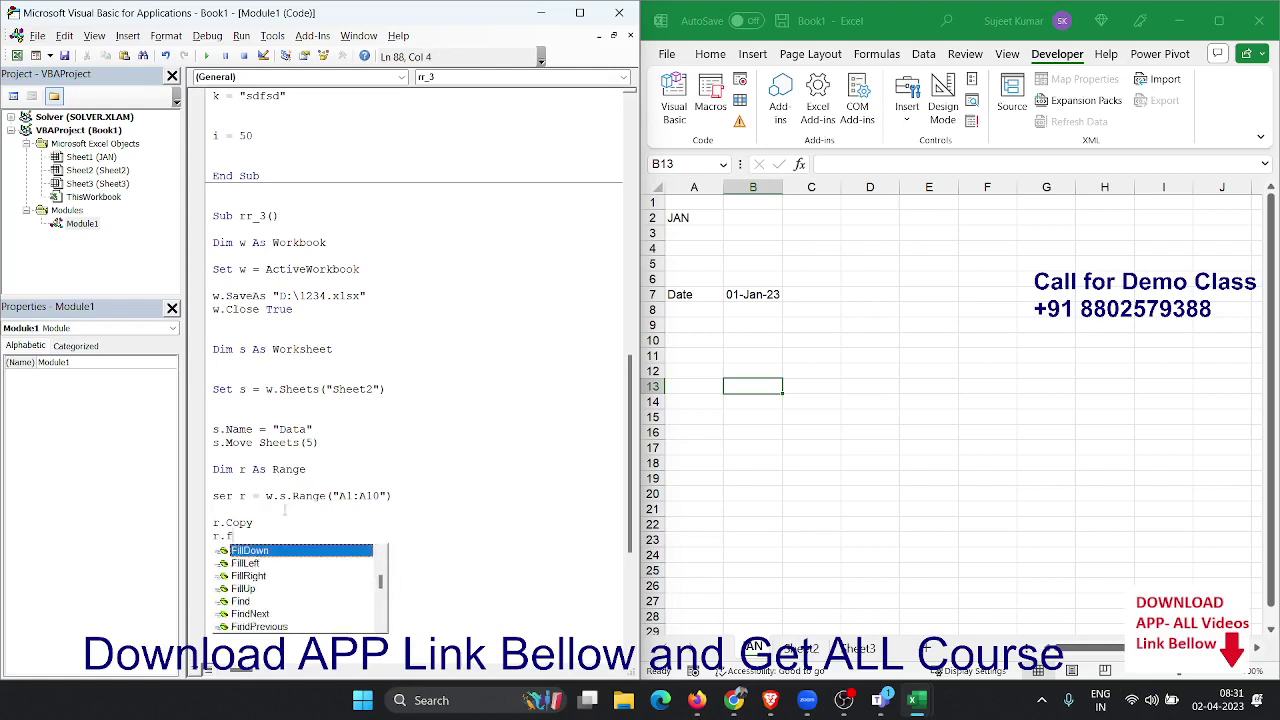
type("o")
key("Tab")
type(".")
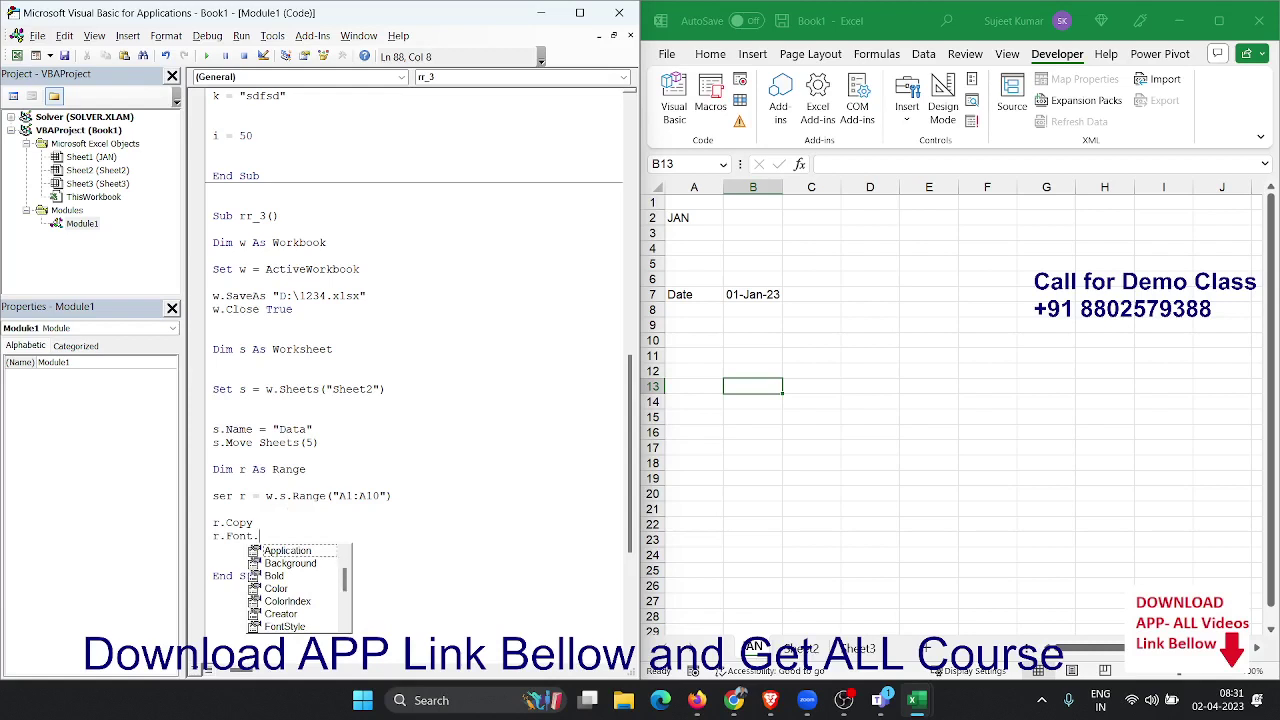
type("co")
key("Tab")
type("= ")
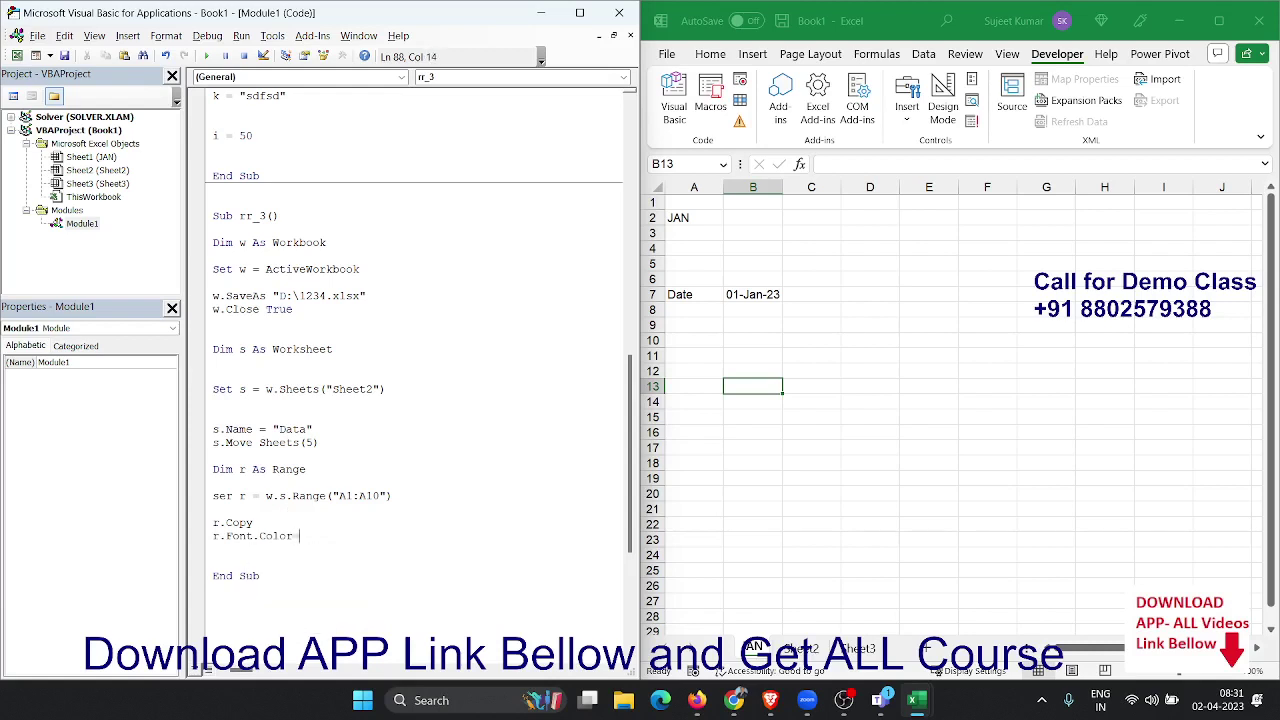
type("vbRed")
key("Return")
key("Return")
key("Return")
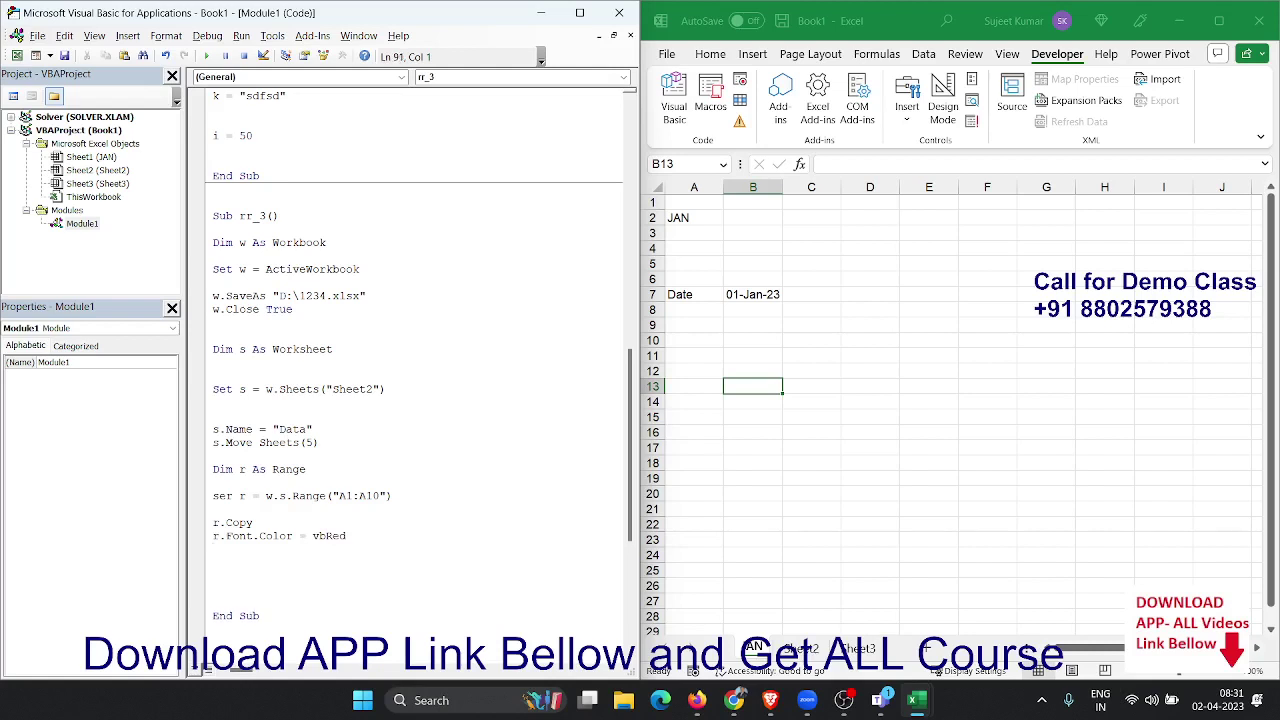
- Select the rr_3 body to review it, then begin a Set k = Sheets.Add line
mouse_move(363, 551)
left_mouse_down()
mouse_move(213, 215)
mouse_move(213, 242)
left_mouse_up()
scroll(318, 362, "down", 3)
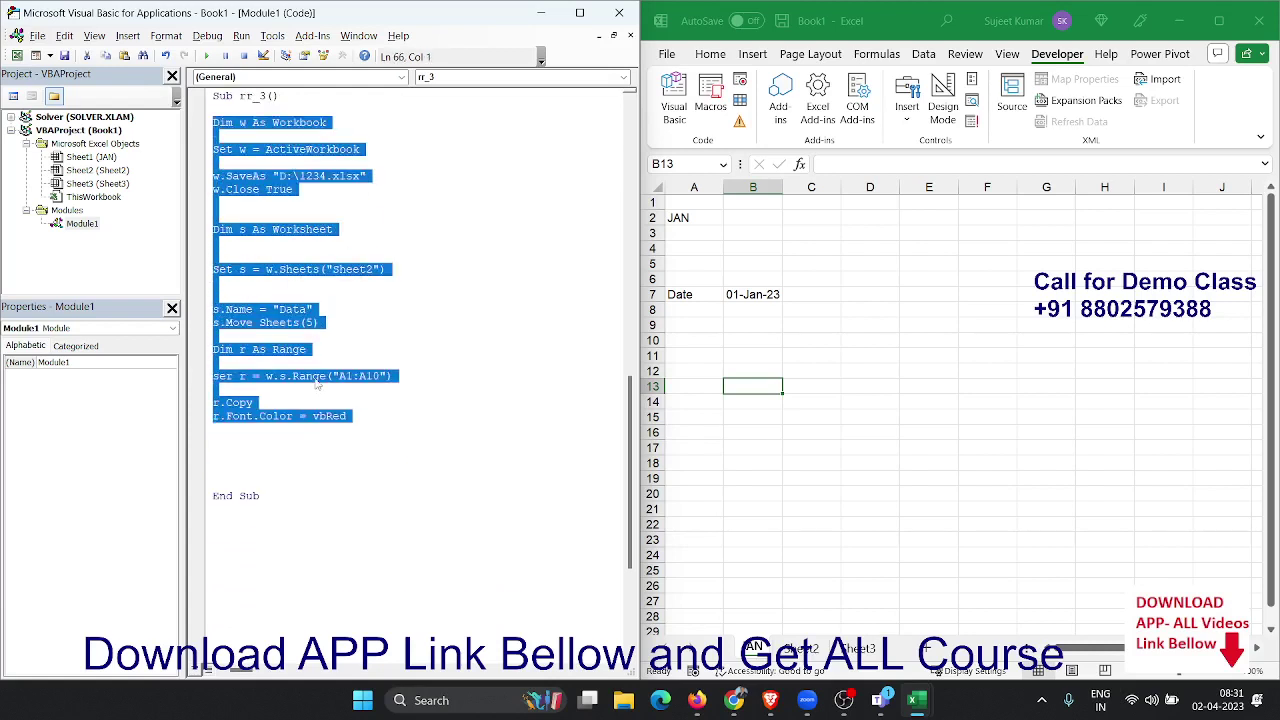
scroll(315, 397, "down", 3)
left_click(266, 303)
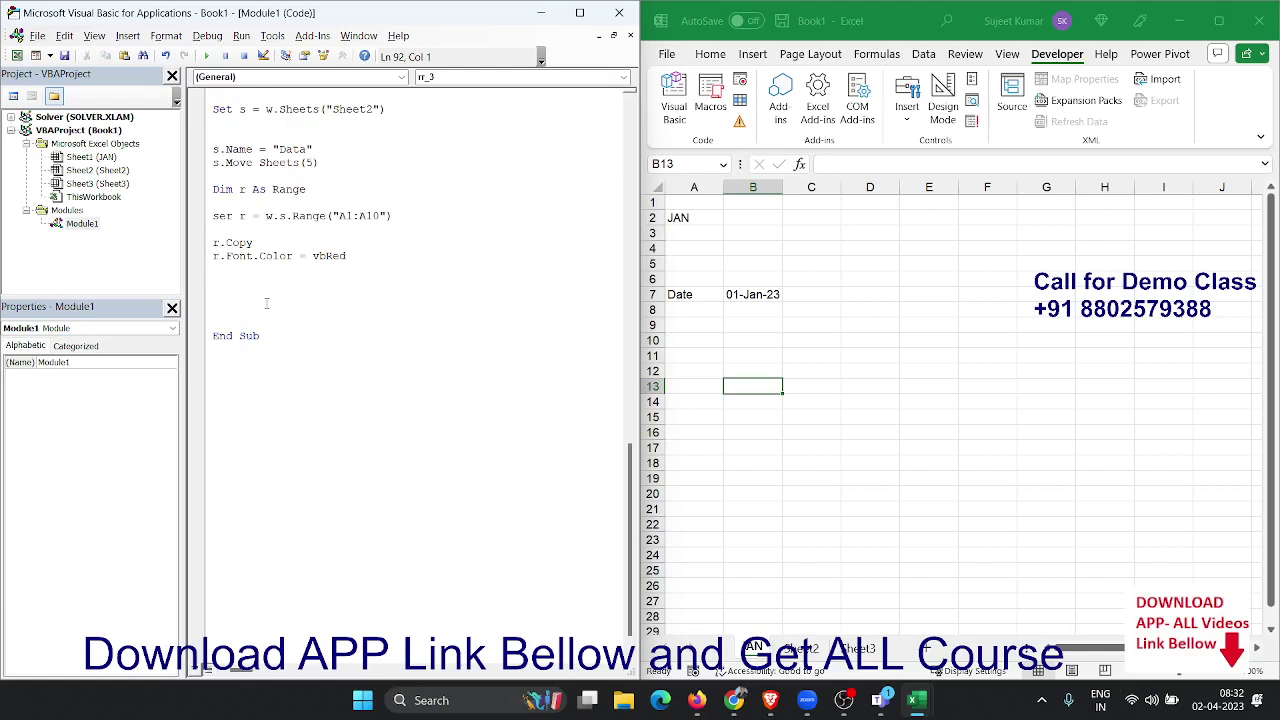
type("s")
type("etk")
type("= shee")
type("ts.a")
- Finish Set k = Sheets.Add and open a With k block setting .Name = "Data"
key("Return")
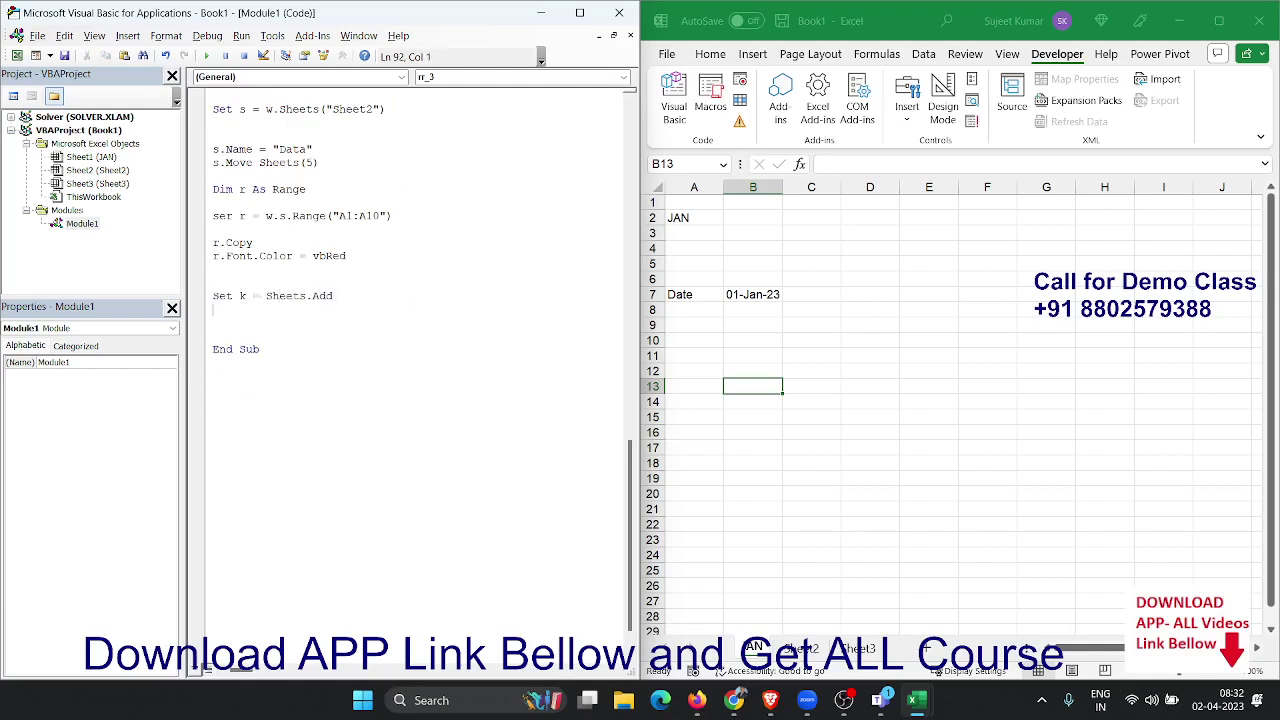
key("Return")
type("w")
type("ith ")
type("k")
key("Return")
type("nam")
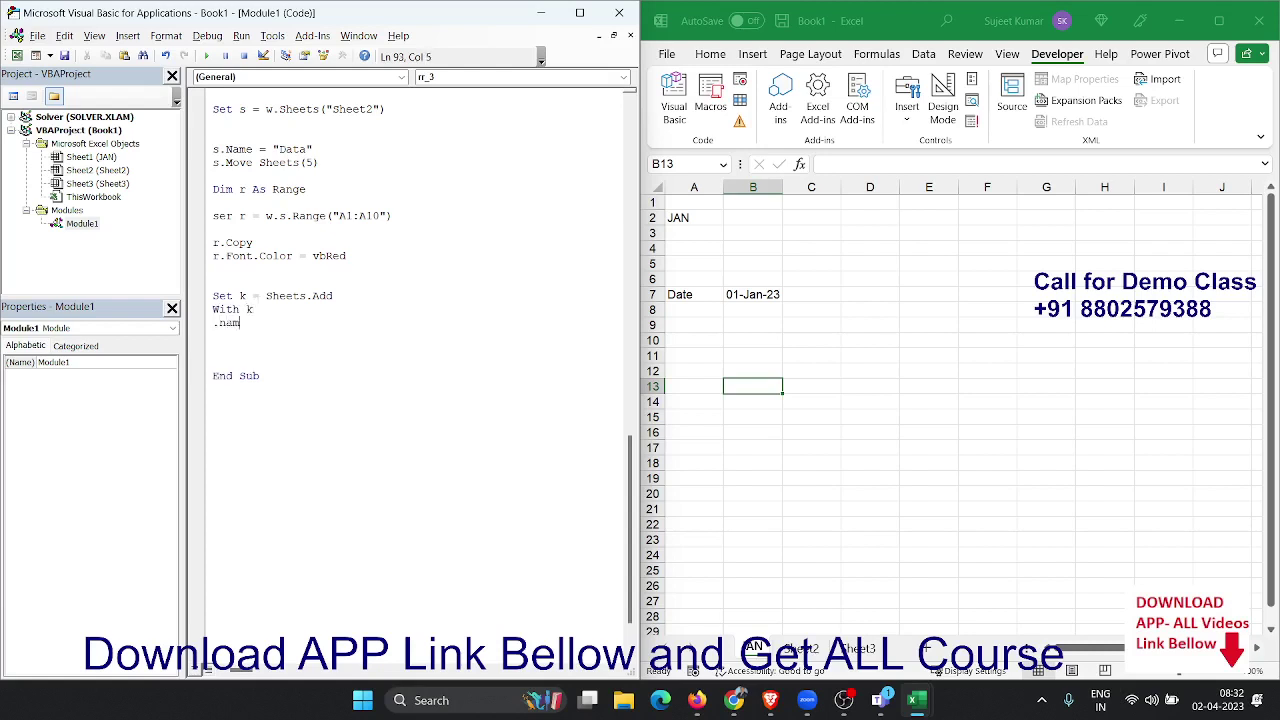
type("e=\"Da")
type("ta\"")
key("Return")
type(".")
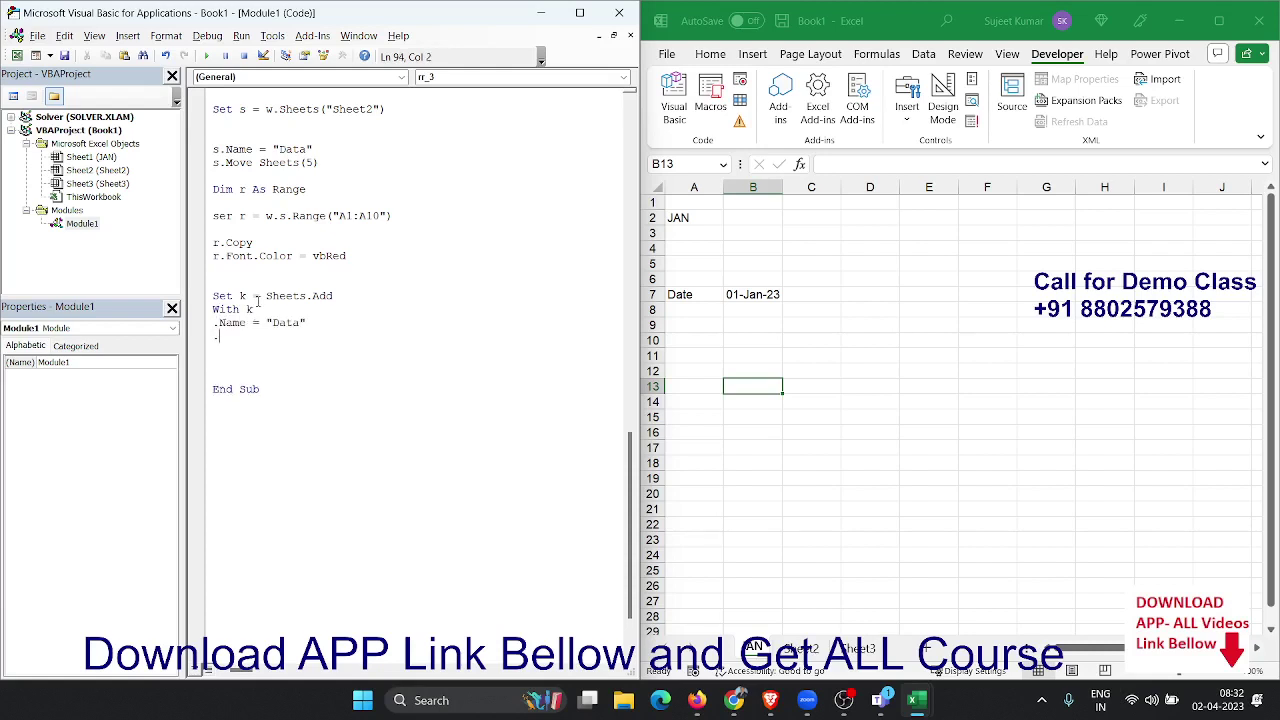
- Add .Move , Sheets(3) and close the block with End With
type("mo")
type("ve ")
type(",\"")
key("BackSpace")
type("Sheet")
type("s(\"")
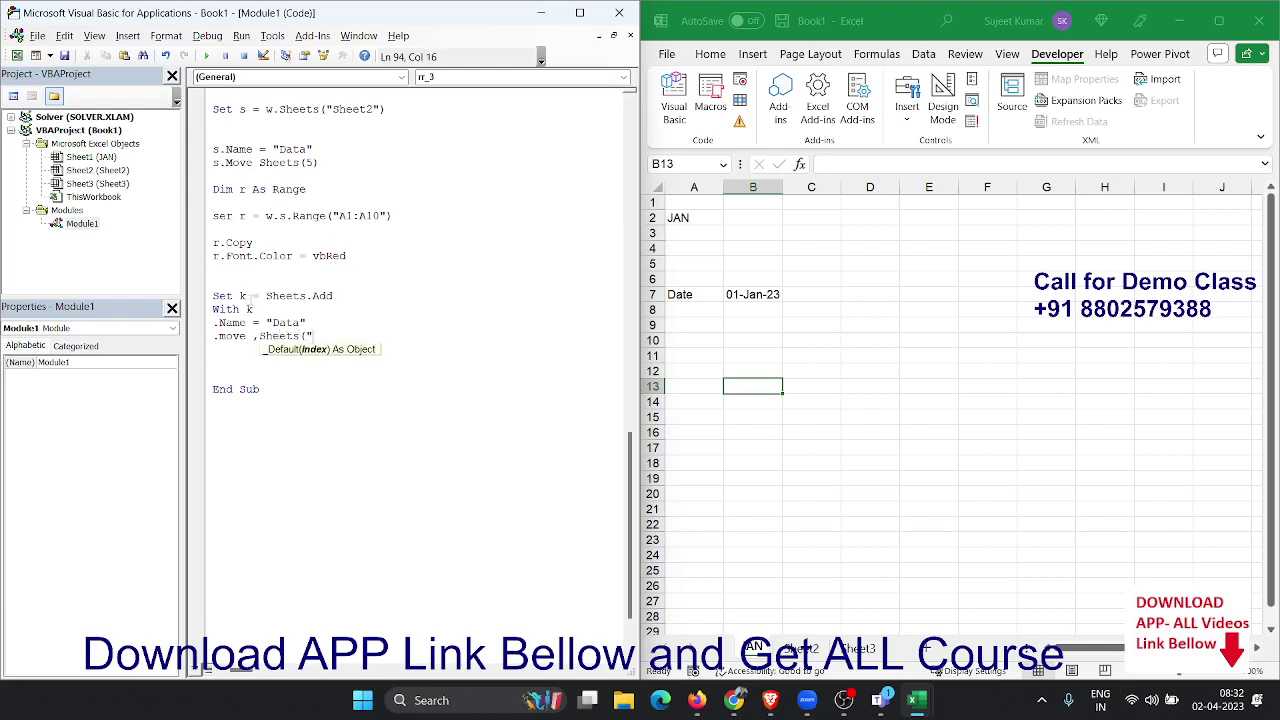
key("BackSpace")
type("5")
key("BackSpace")
type("3")
key("BackSpace")
key("Return")
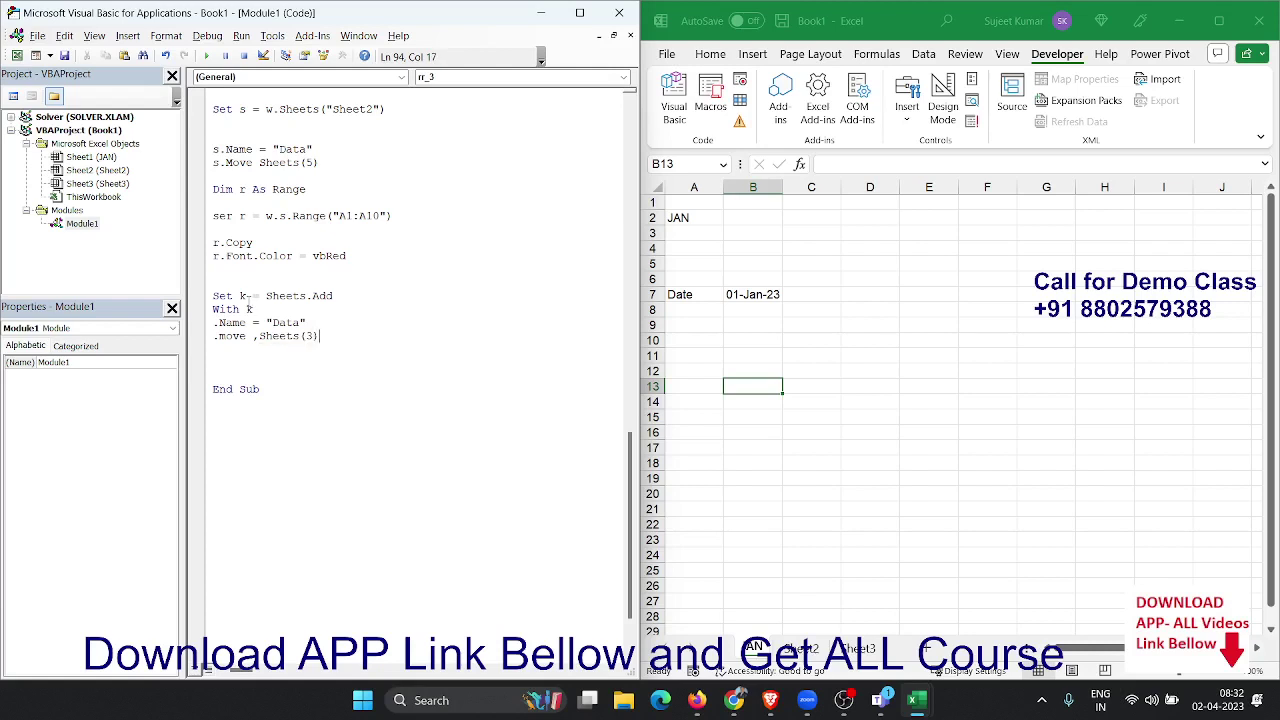
type("end wi")
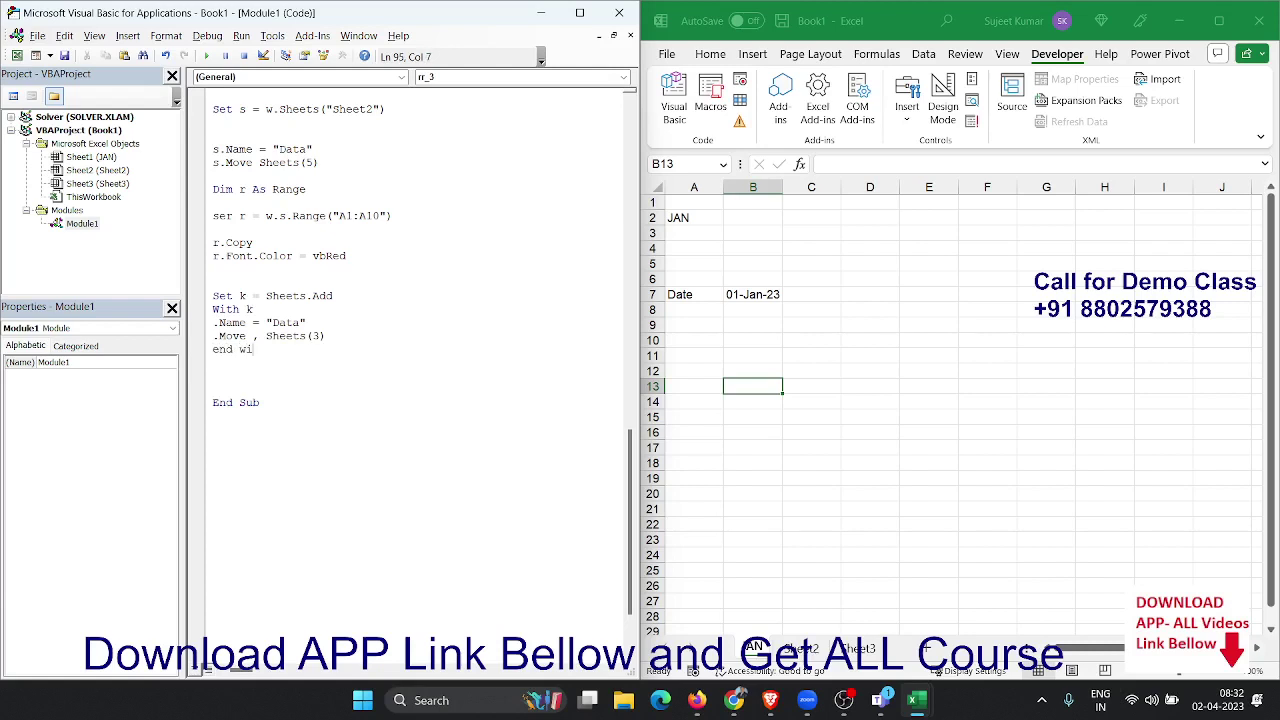
type("th")
key("Up")
scroll(292, 387, "up", 2)
scroll(292, 387, "up", 1)
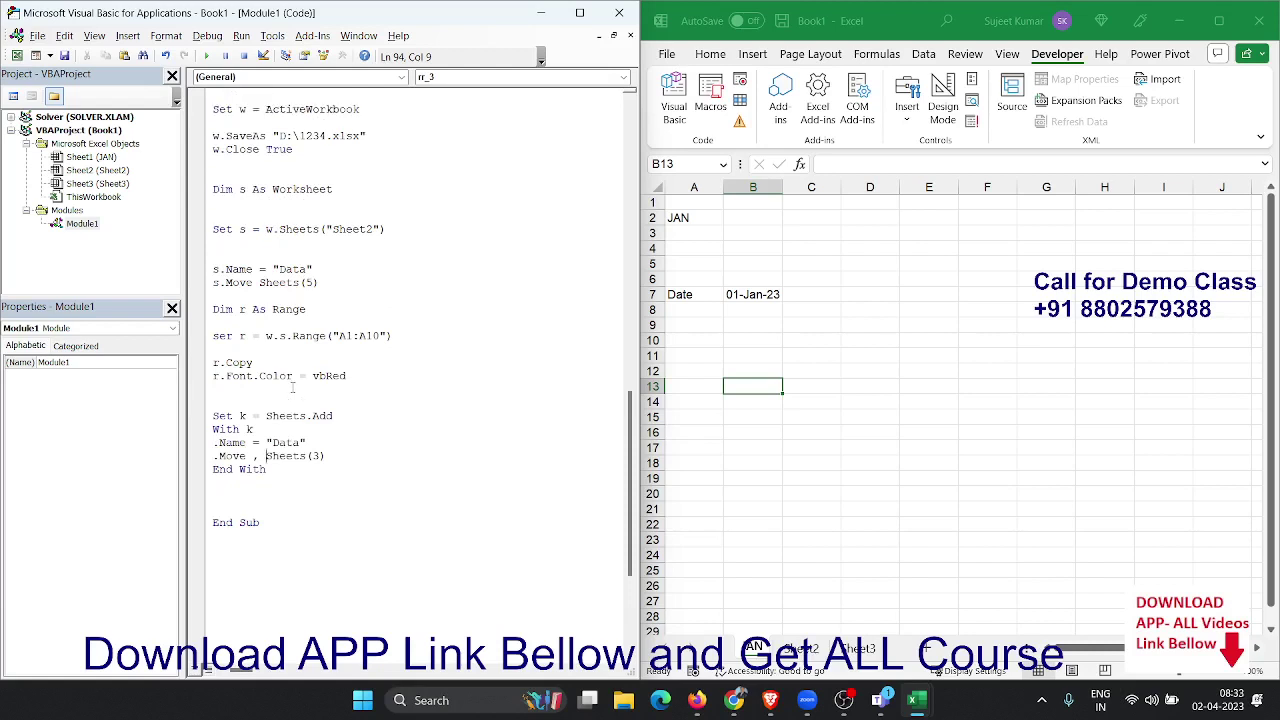
scroll(292, 387, "up", 2)
scroll(292, 387, "up", 1)
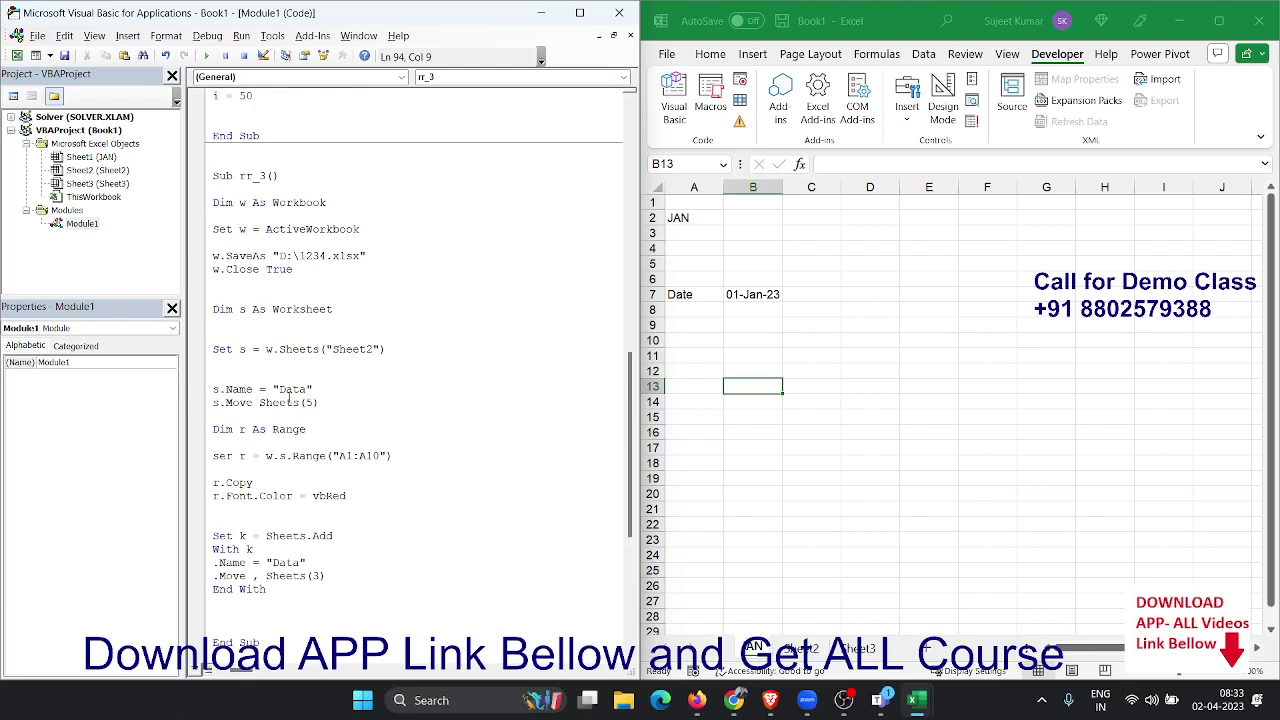
scroll(350, 320, "down", 2)
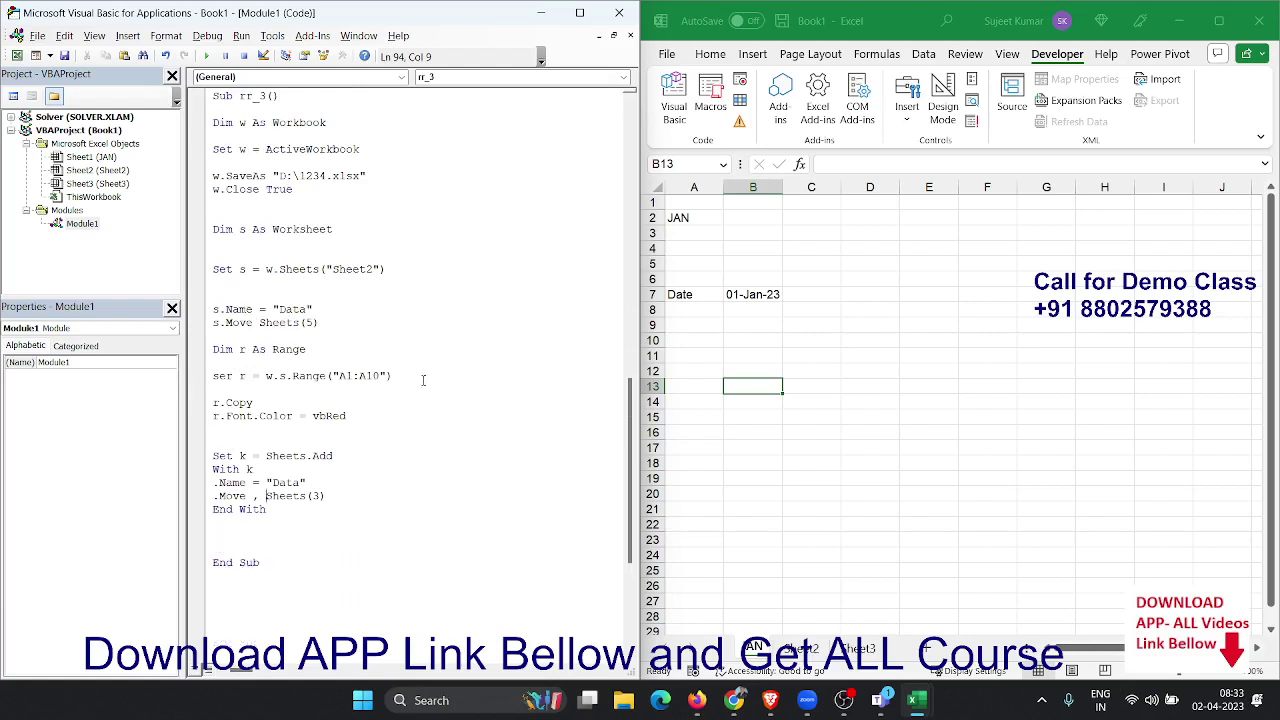
scroll(360, 350, "down", 3)
scroll(375, 385, "down", 4)
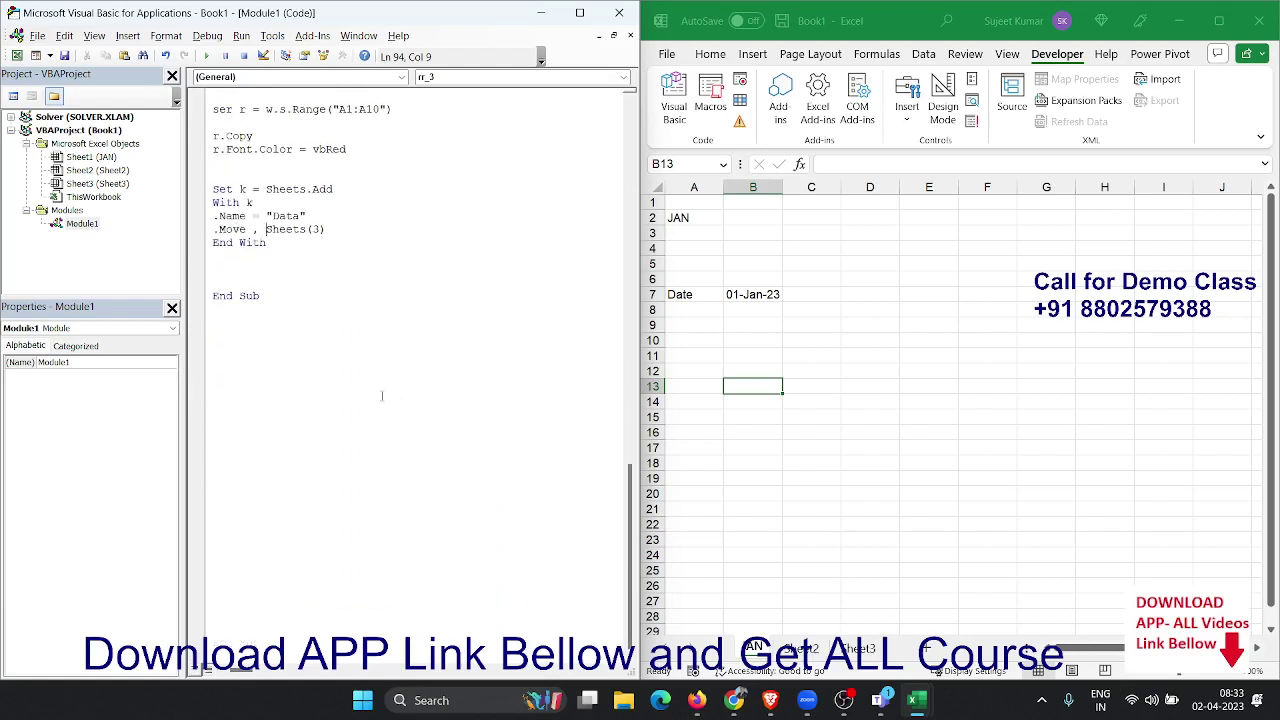
left_click(295, 316)
key("Return")
key("Return")
key("Return")
key("Return")
key("Return")
key("Return")
key("Return")
key("Return")
key("Return")
key("Return")
key("Return")
key("Return")
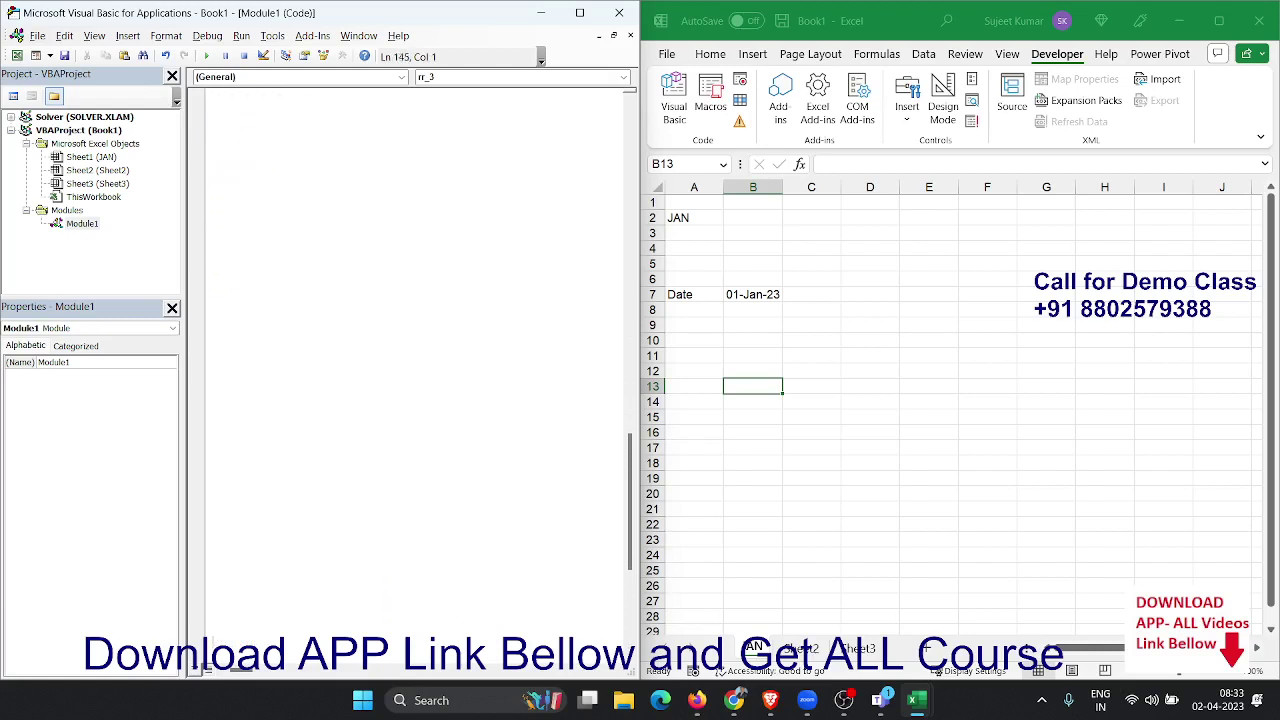
key("BackSpace")
key("BackSpace")
key("BackSpace")
key("BackSpace")
key("BackSpace")
key("BackSpace")
key("BackSpace")
key("BackSpace")
key("BackSpace")
key("BackSpace")
key("BackSpace")
key("BackSpace")
key("ctrl+z")
key("ctrl+z")
key("ctrl+z")
- On Sheet2, fill A1:A7 with 85, 36, 25, 63, 65, 65 and 25, then return to the VBA editor
left_click(800, 648)
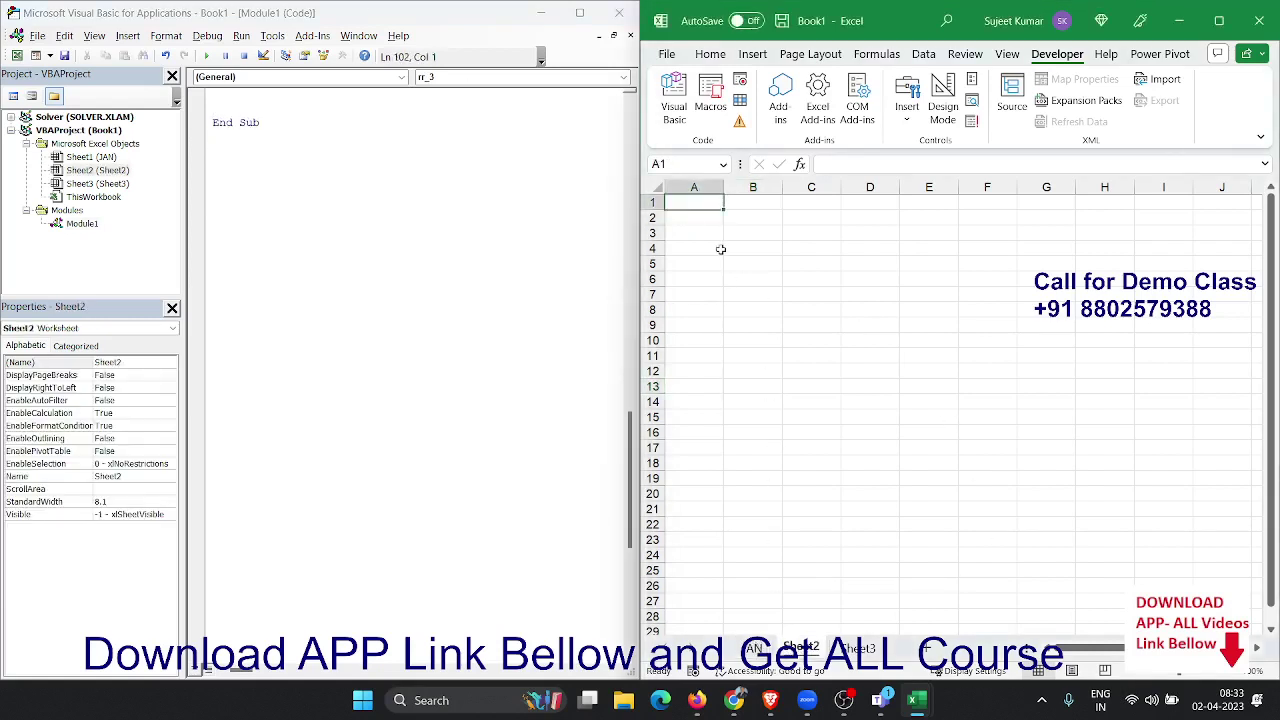
type("85 36 25 65 ")
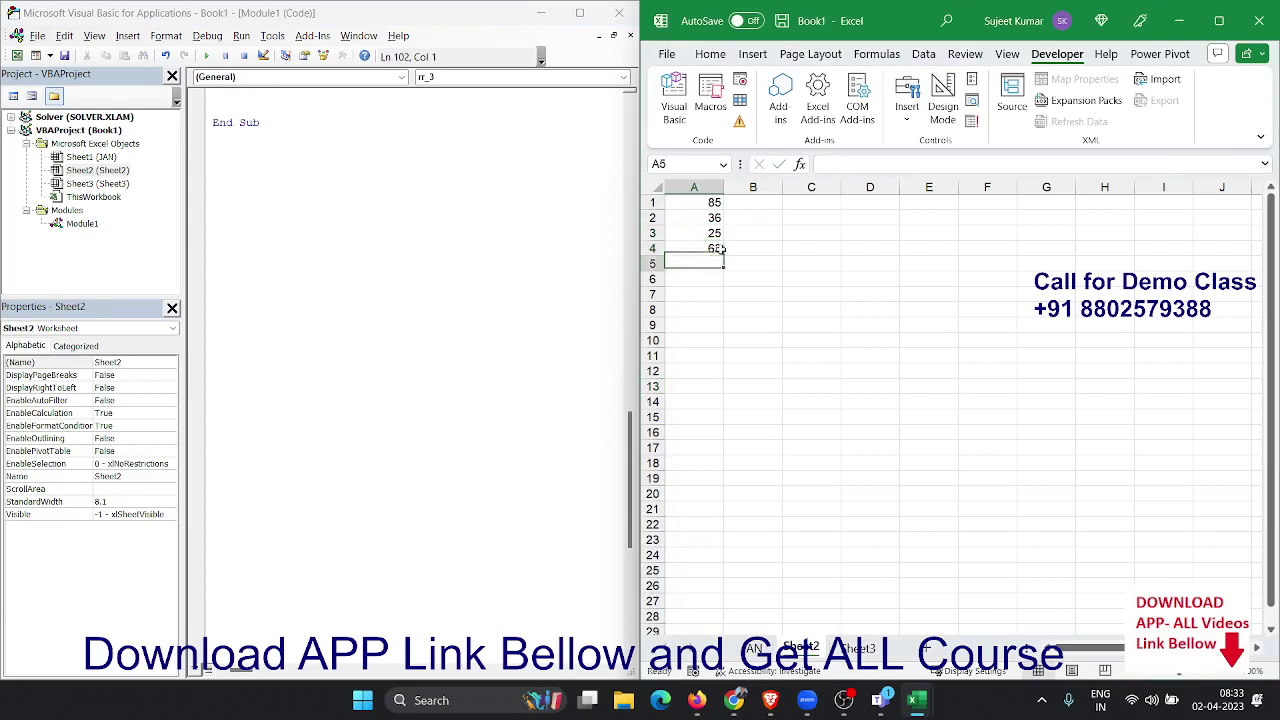
type("6 36")
key("Return")
type("6")
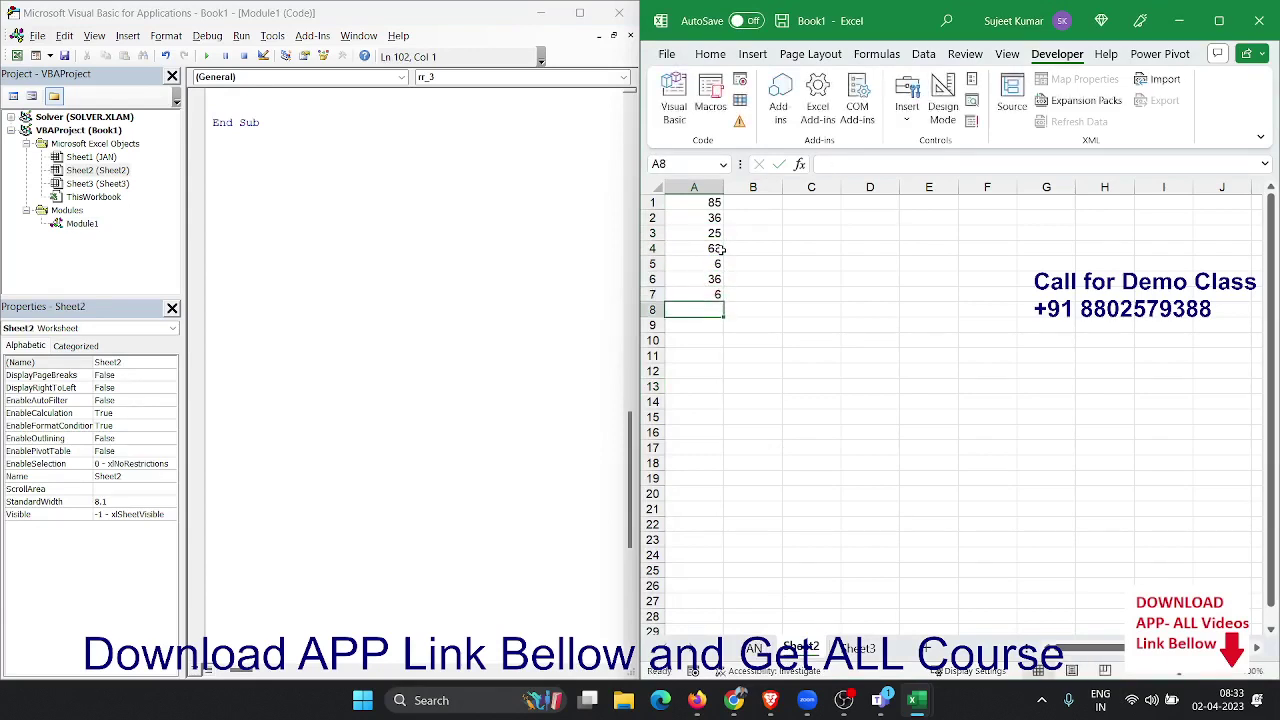
key("Up")
key("Up")
key("Up")
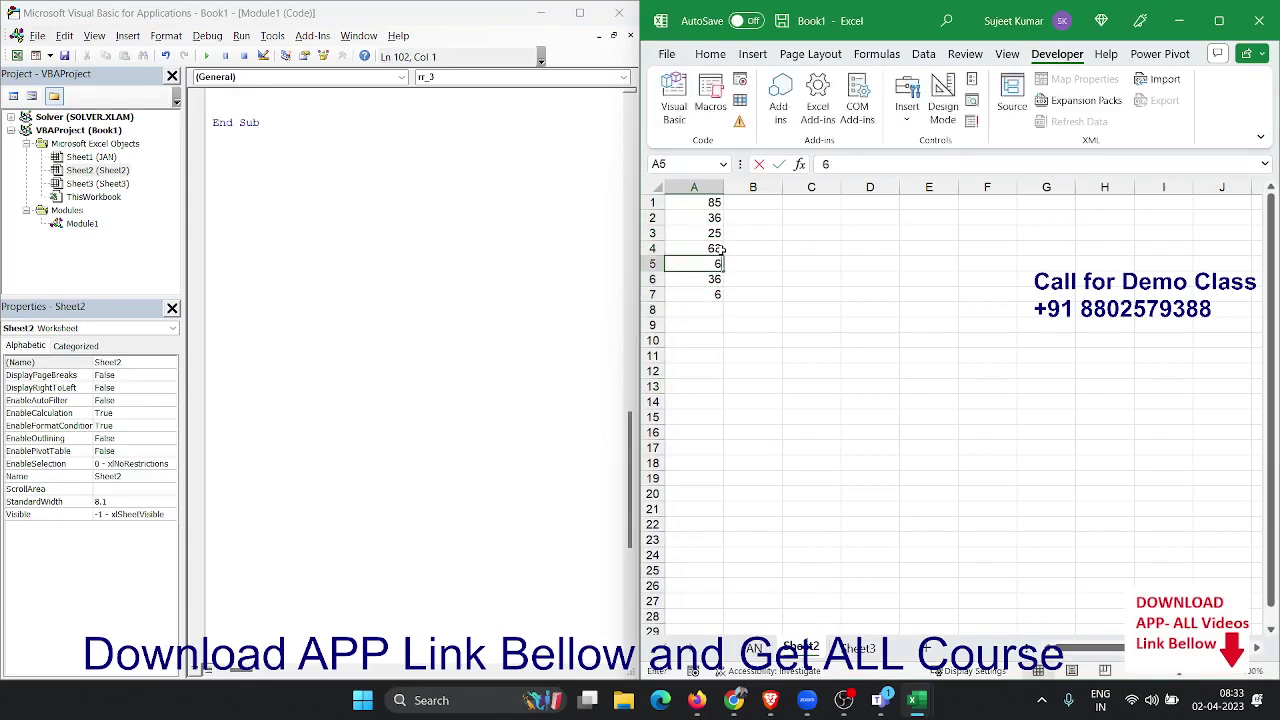
type("65")
key("Return")
type("65")
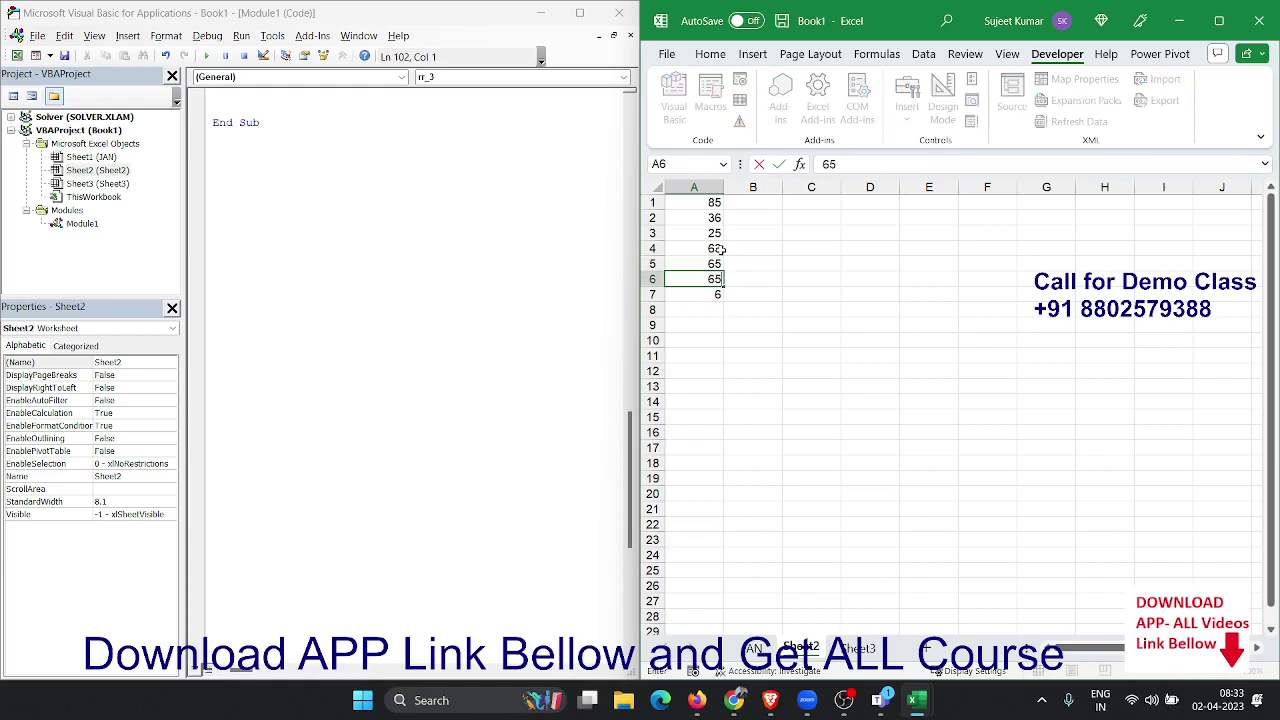
key("Return")
type("25")
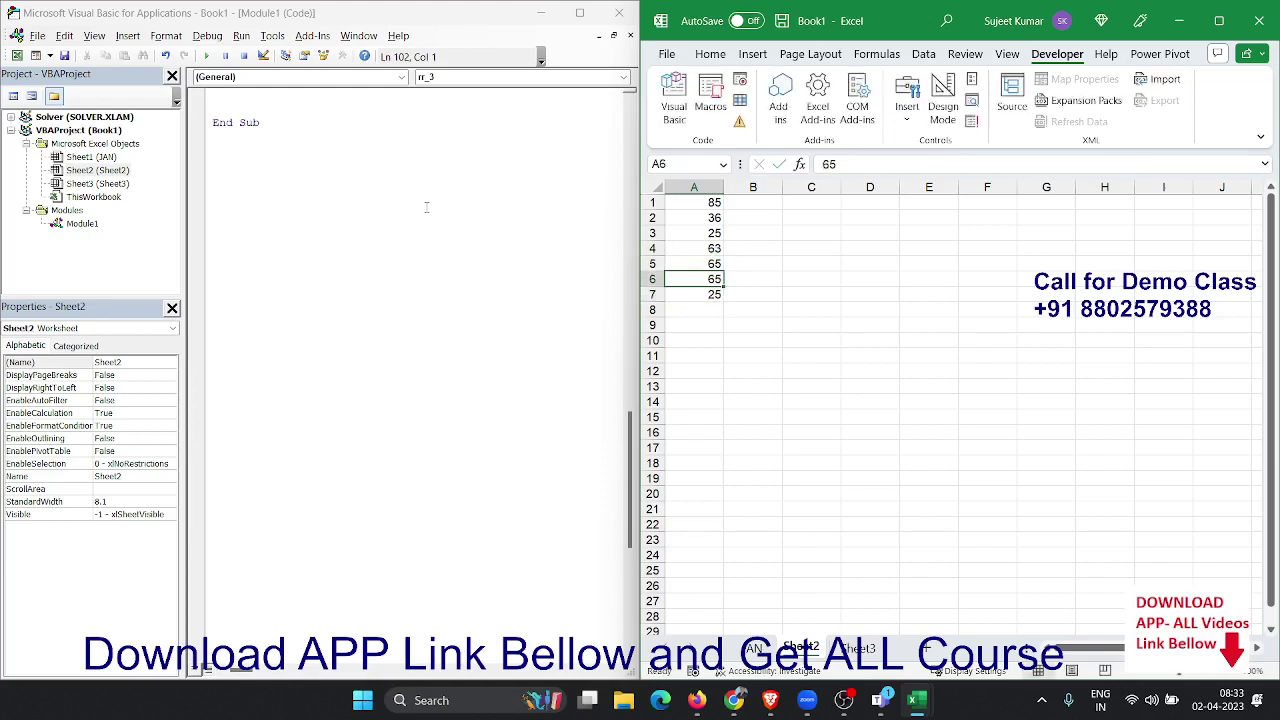
left_click(334, 191)
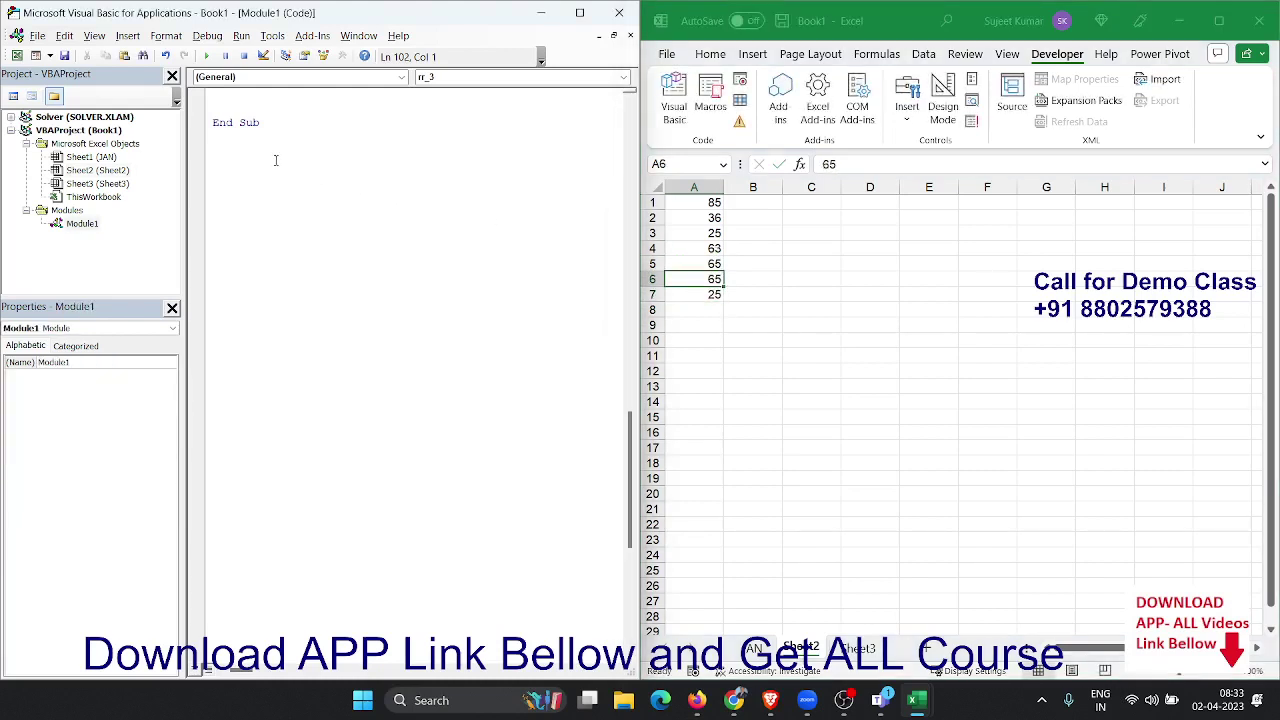
- Create Sub rr_5() declaring a, b and c As Long
type("su")
type("b rr_5")
type("()")
key("Return")
key("Return")
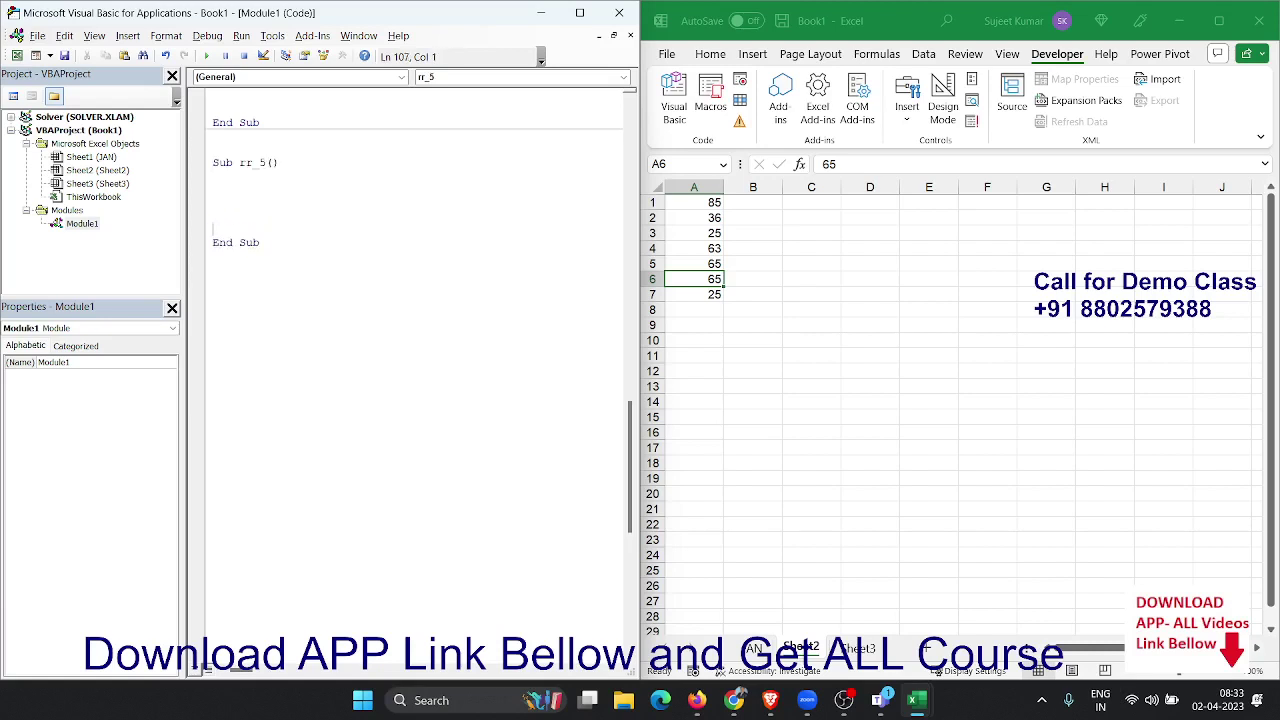
key("Up")
type("dim")
type(" a")
type(" as ")
type("l")
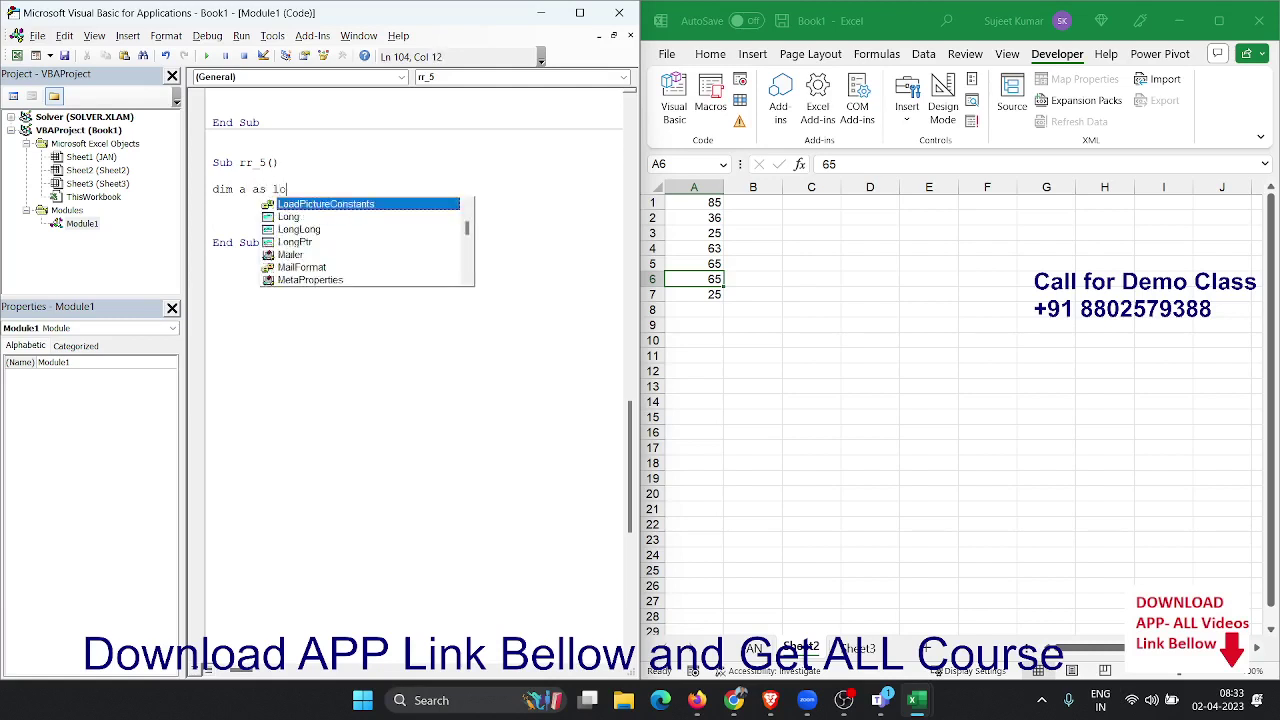
type("o")
key("Tab")
key("Return")
type("d")
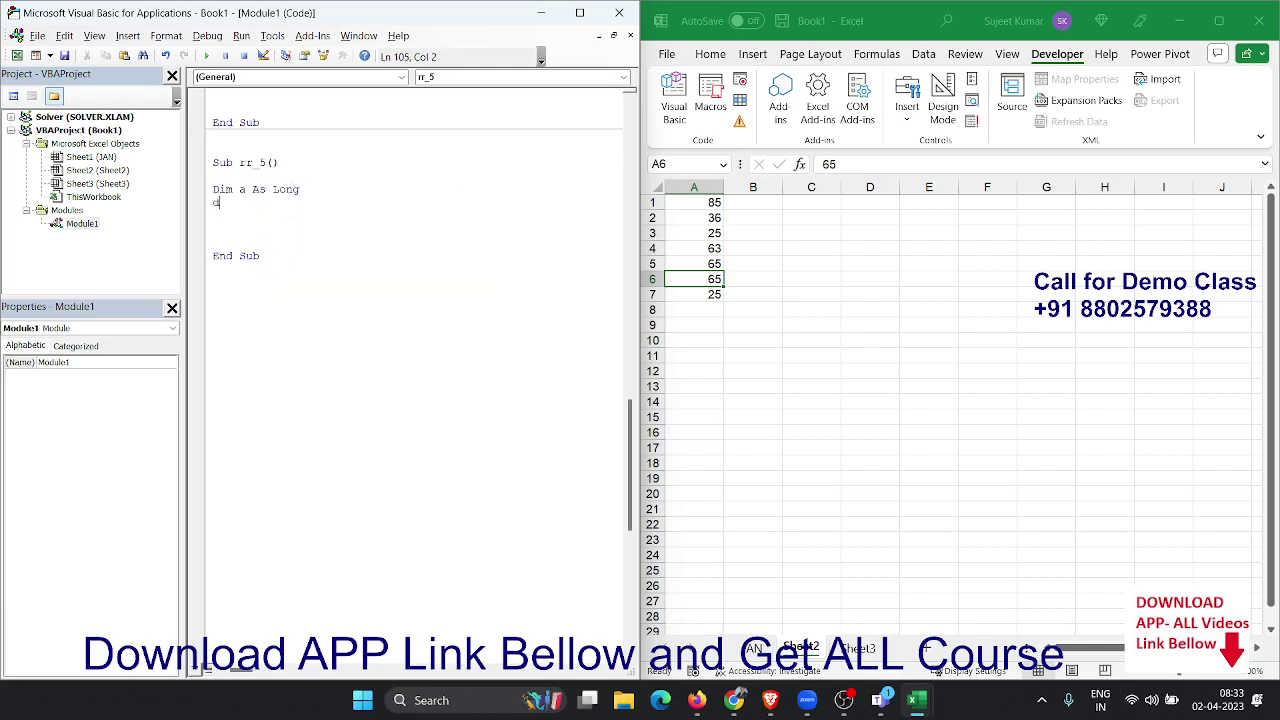
type("im b as ")
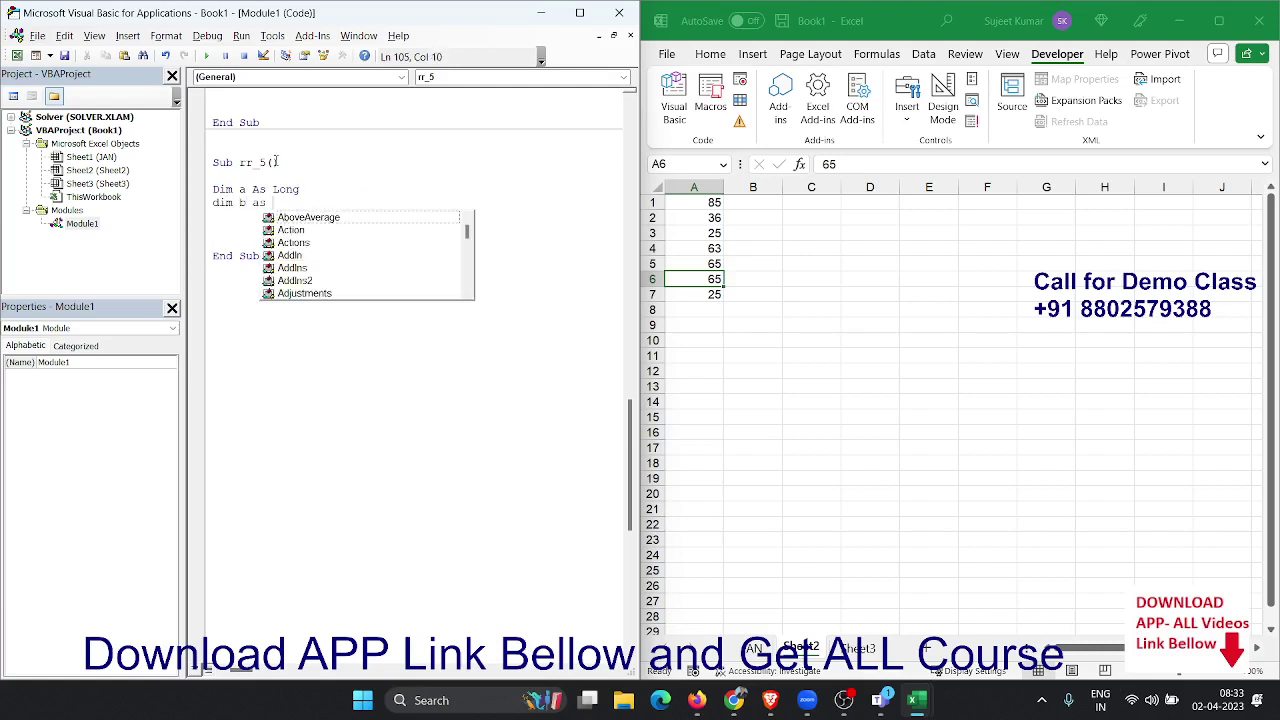
type("lon")
key("Tab")
key("Return")
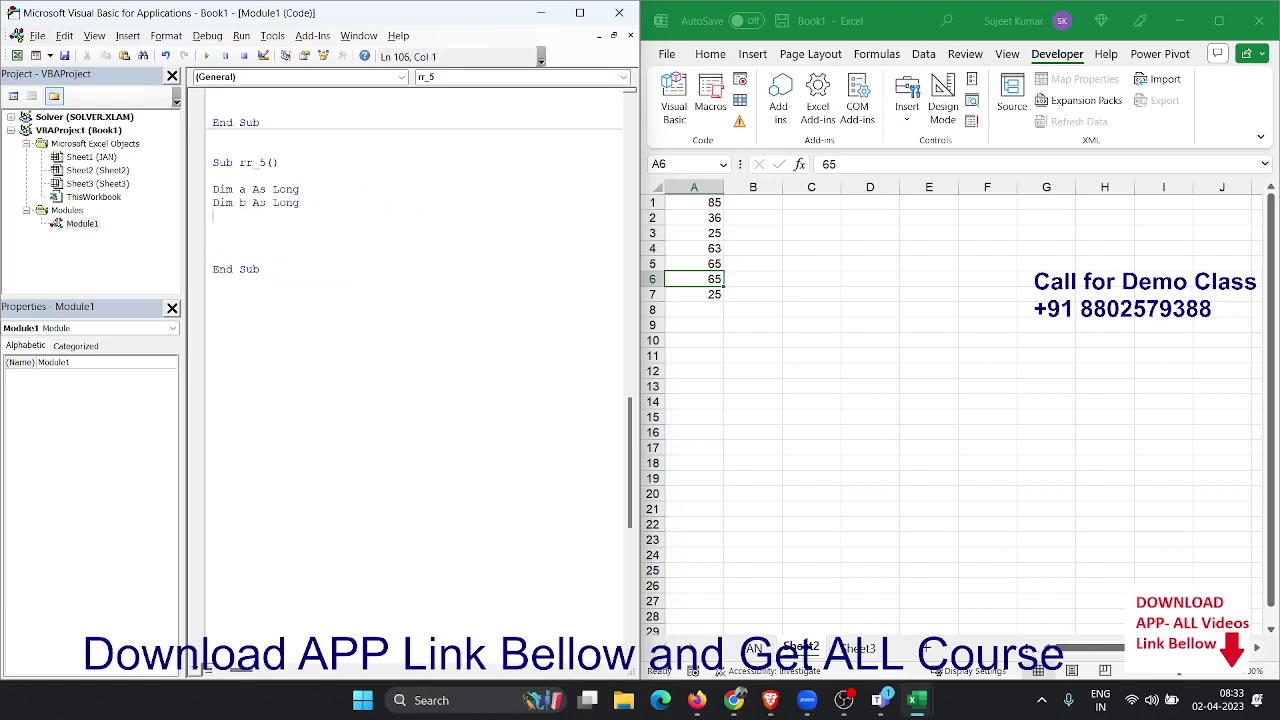
type("dim ")
type("c as ")
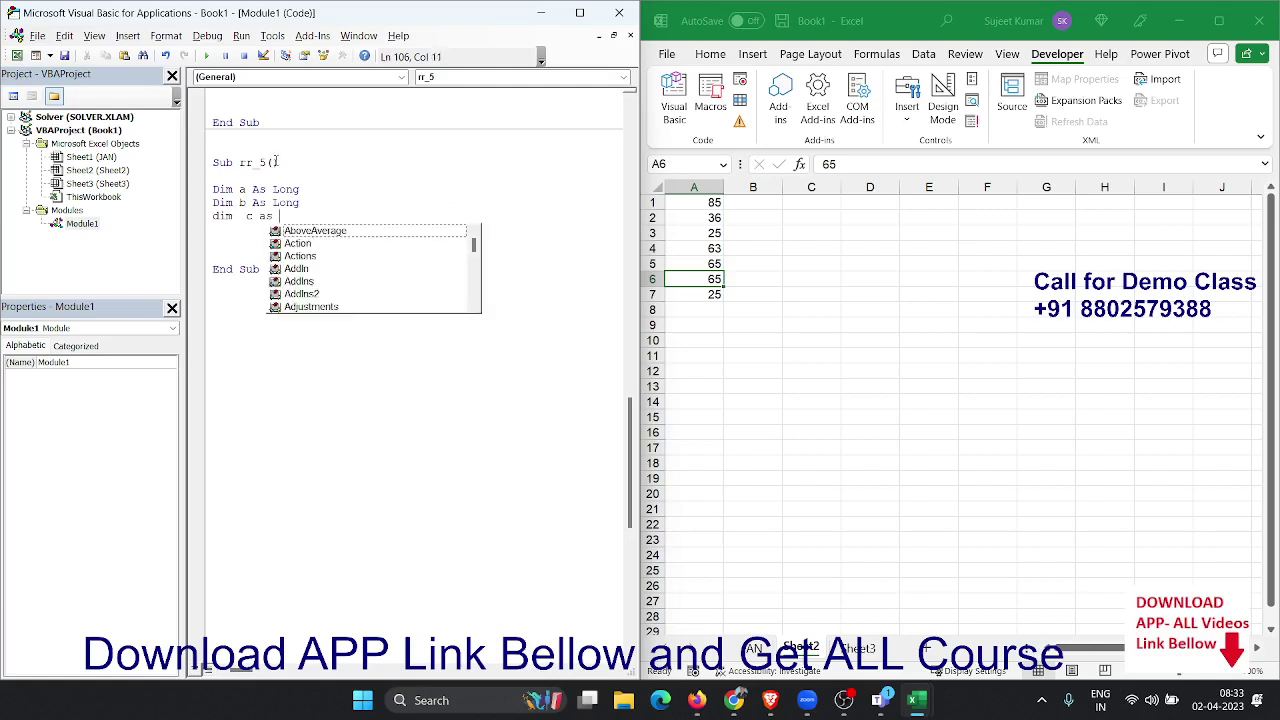
type("long")
key("Return")
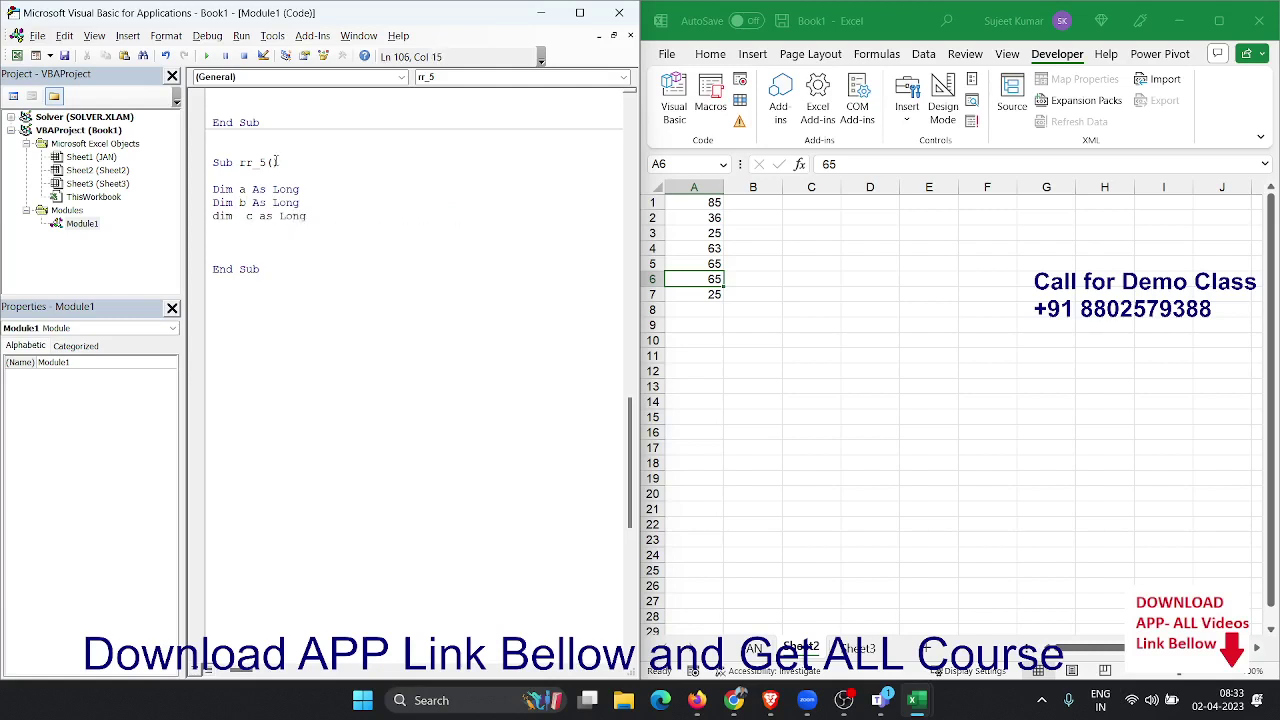
key("Return")
- Add the line a = Range("A1").Value below the declarations
type("a=")
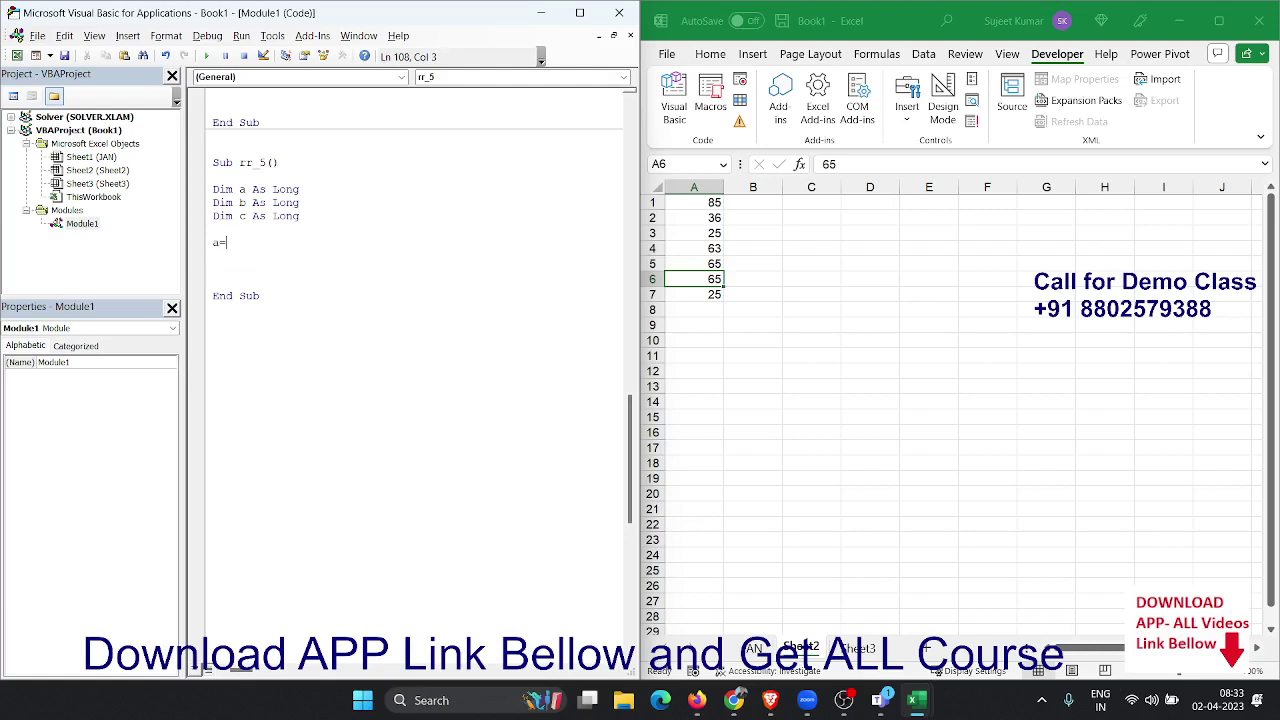
type("ran")
type("ge(")
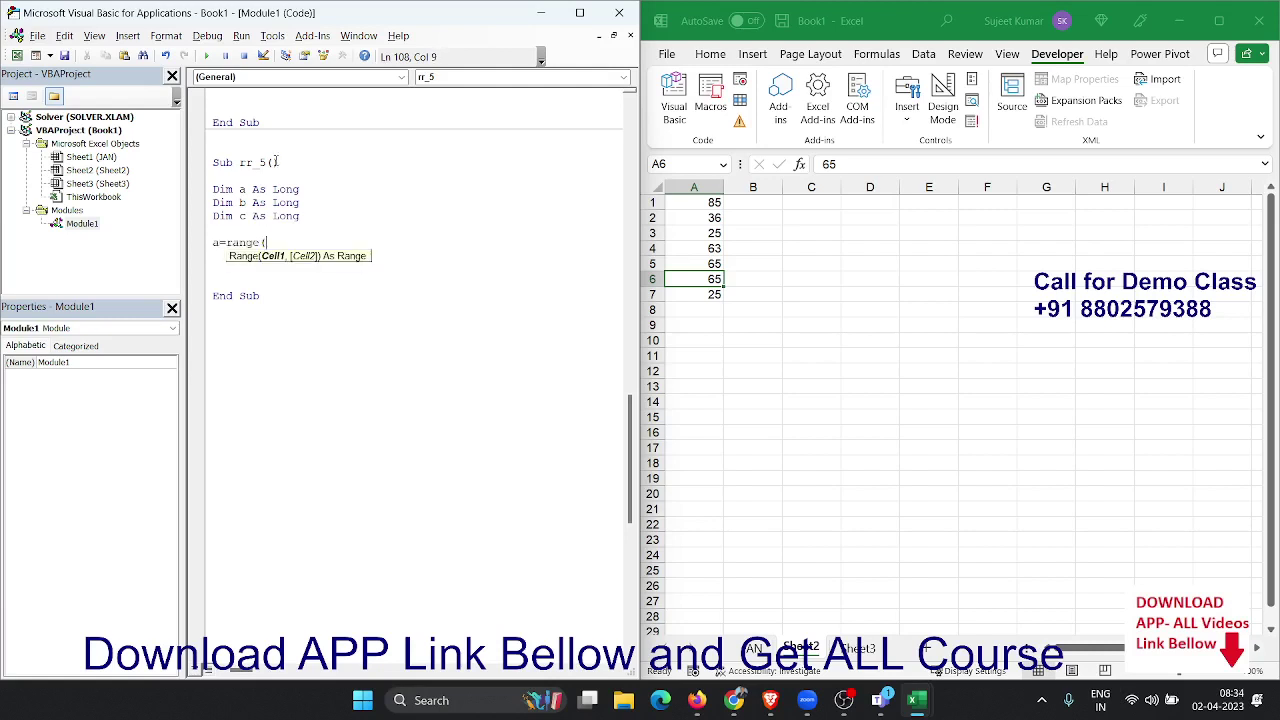
type("\"A1\"")
type(").value")
key("Return")
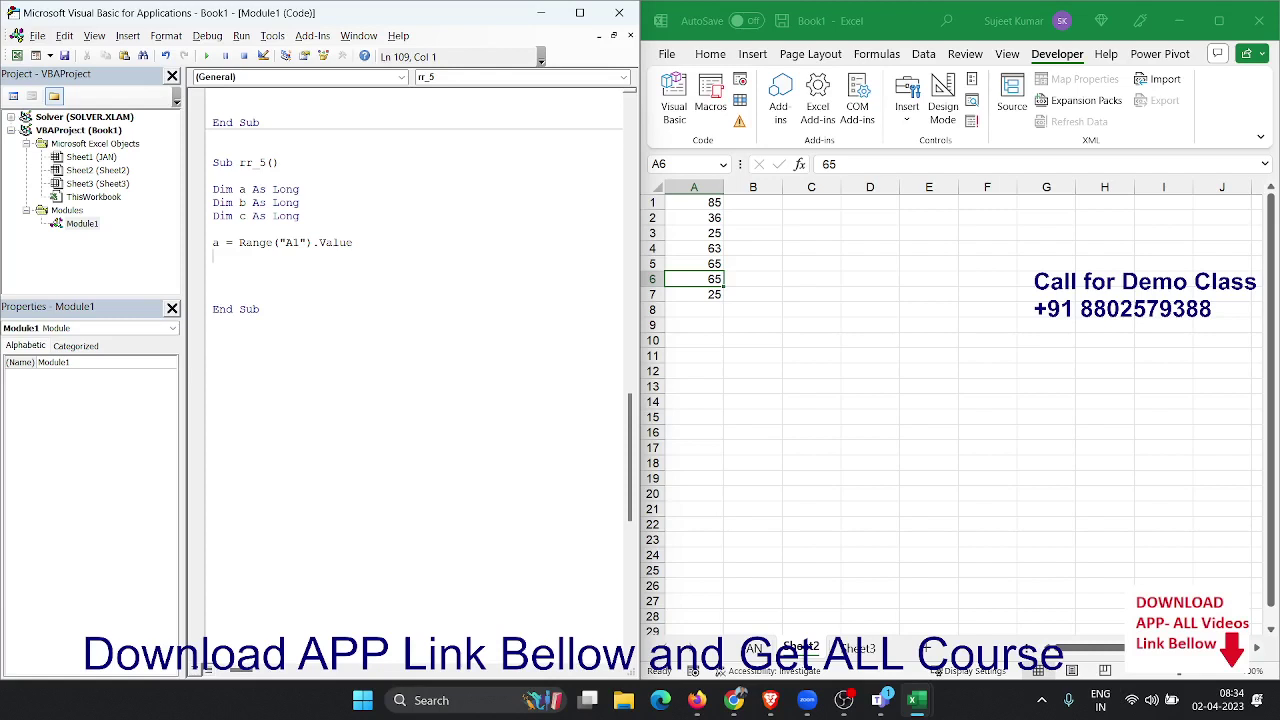
left_click(270, 266)
- Replace the old declarations and assignment with Dim a(1 To 7)
mouse_move(216, 184)
left_mouse_down()
mouse_move(237, 304)
mouse_move(256, 256)
mouse_move(207, 180)
left_mouse_up()
left_click(244, 258)
key("Delete")
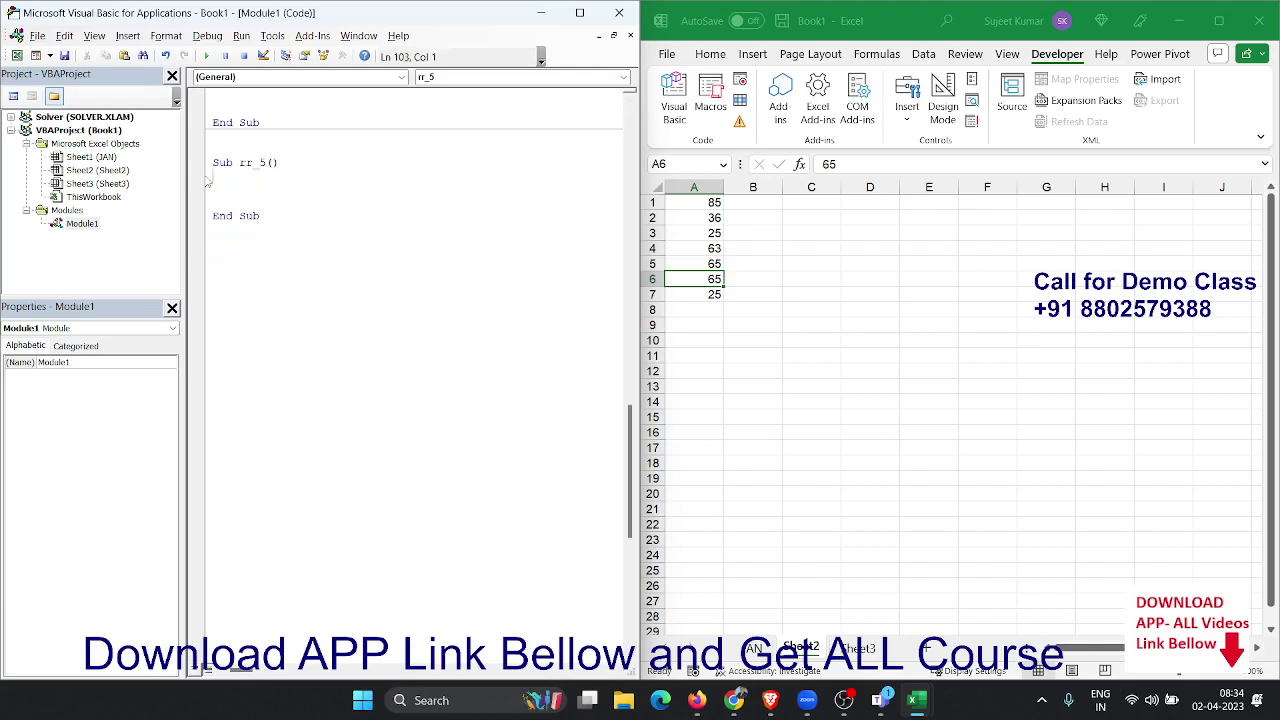
key("Return")
type("dim ")
type("a")
type("(")
type("1 to")
type("7)")
key("Return")
key("Return")
- Add the assignment a(1) = Range("A1").Value
type("a(")
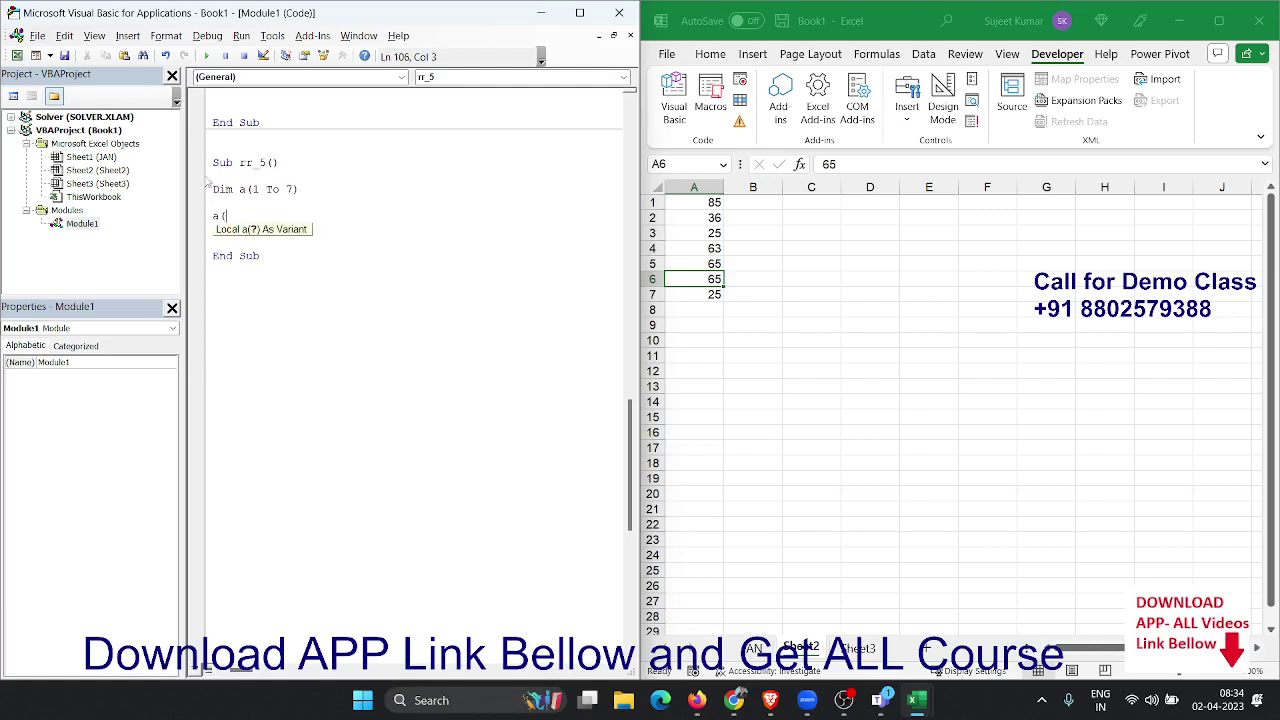
type("1)=")
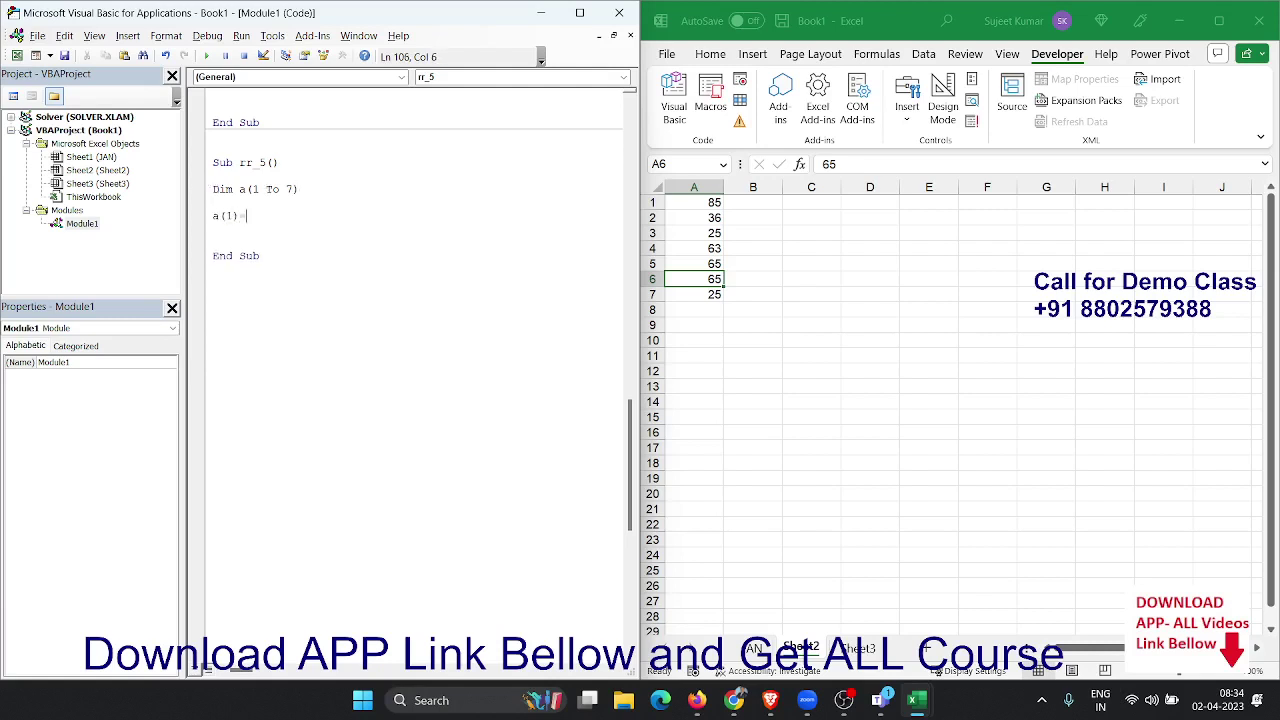
type("range(")
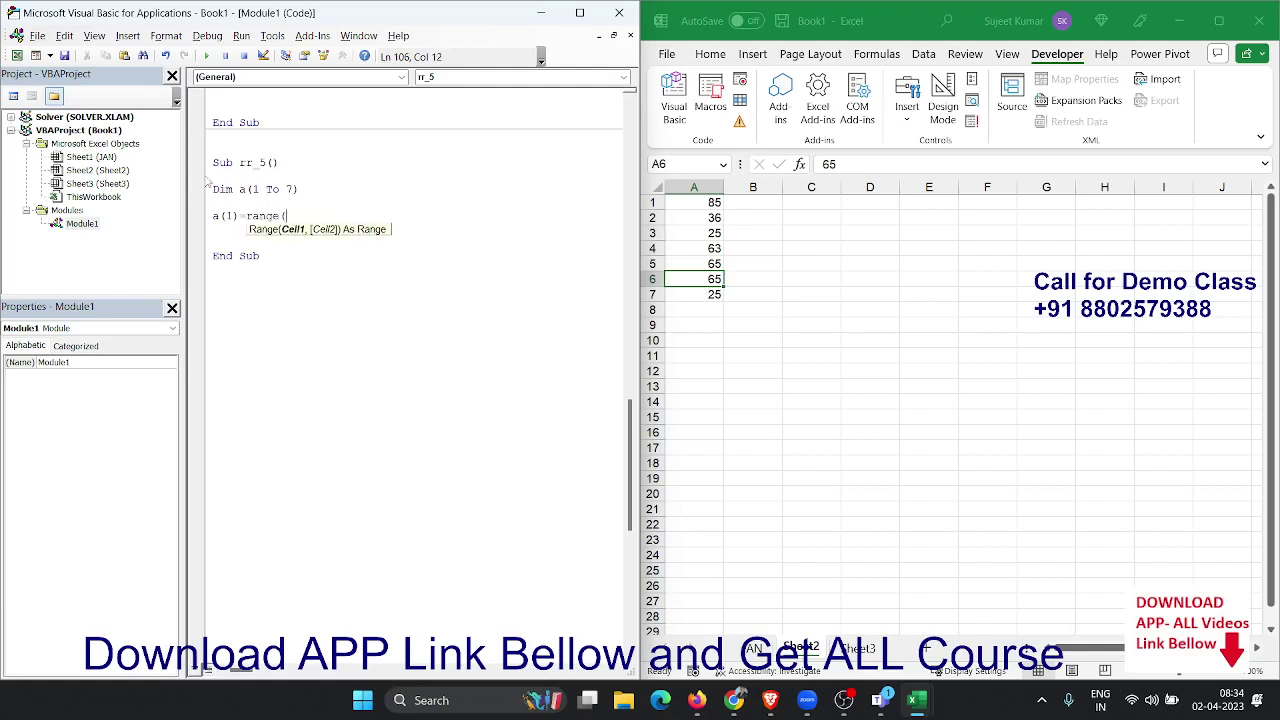
type("\"A1")
type("\").v")
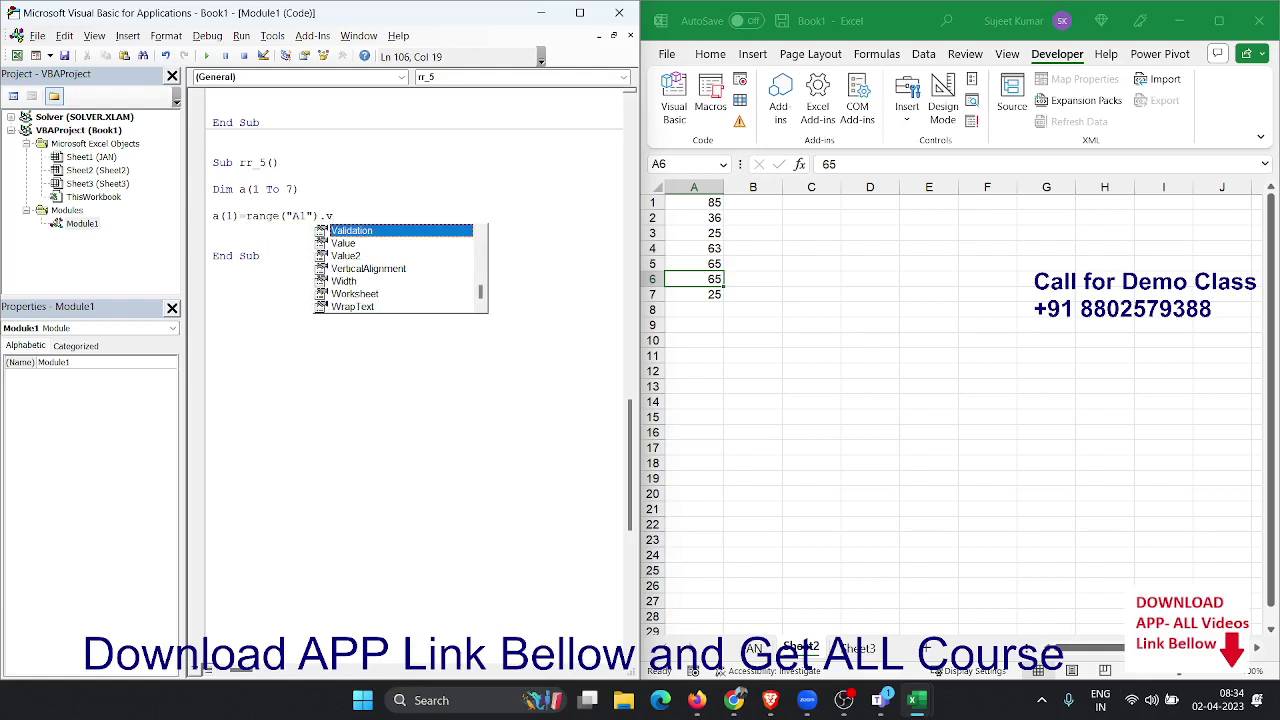
key("Down")
key("Tab")
key("Return")
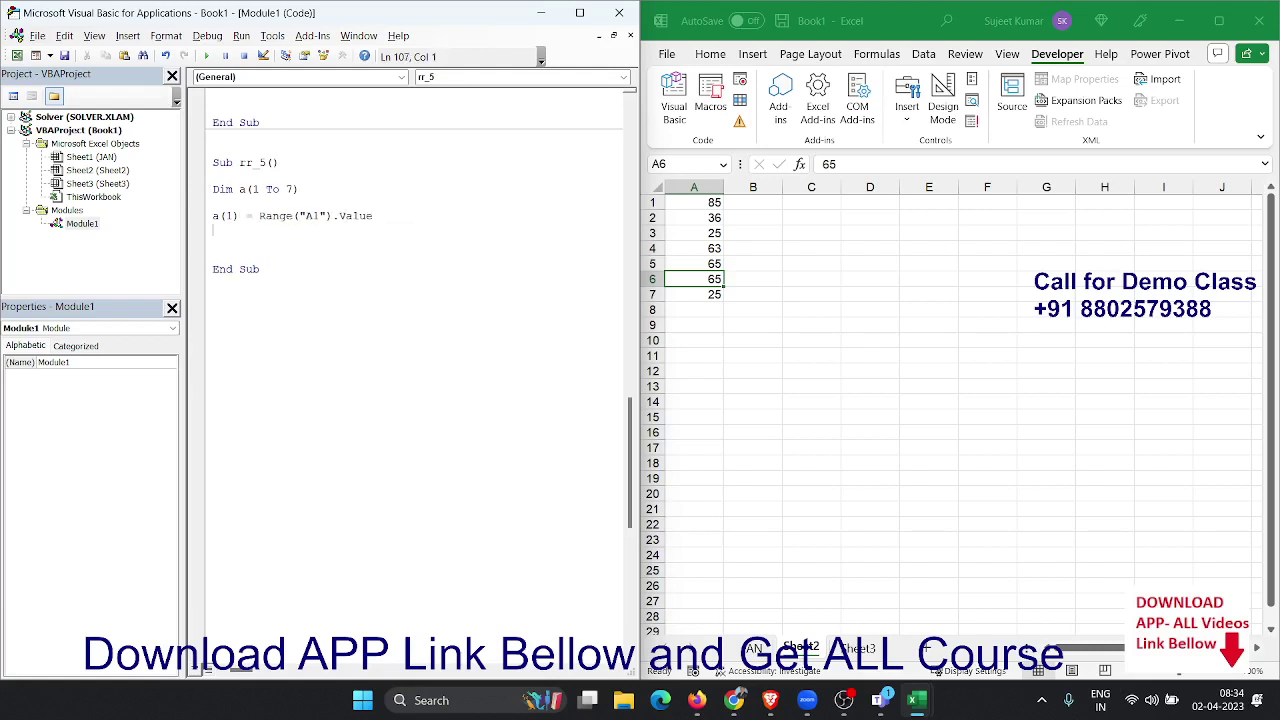
key("Return")
key("Return")
key("Up")
key("Up")
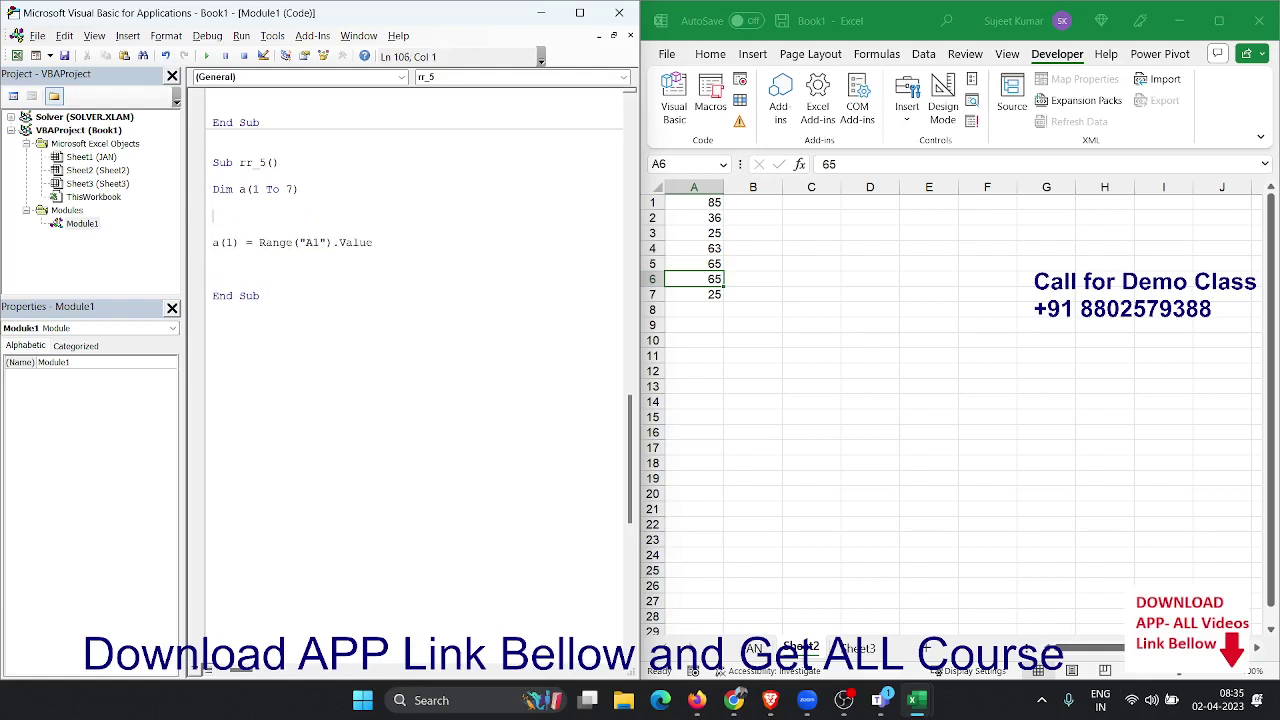
- Wrap the assignment in a For i = 1 To 7 … Next i loop, indexing a(i)
type("for i ")
type("=1 ")
type("to7")
key("Down")
key("Down")
key("Down")
type("next ")
type("i")
key("Up")
key("Delete")
type("i")
- Change the cell reference to Range("A" & i) so each element reads its row
left_click(305, 242)
key("Delete")
key("Right")
type("& ")
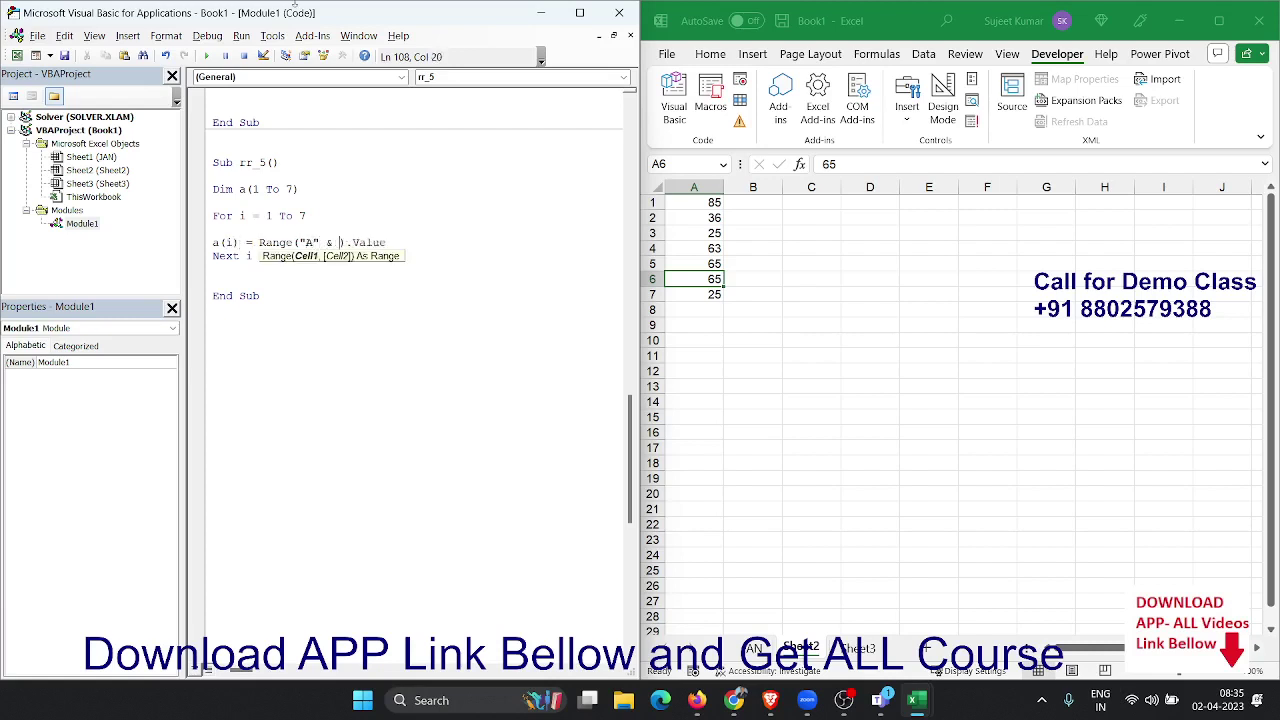
type("i")
key("Up")
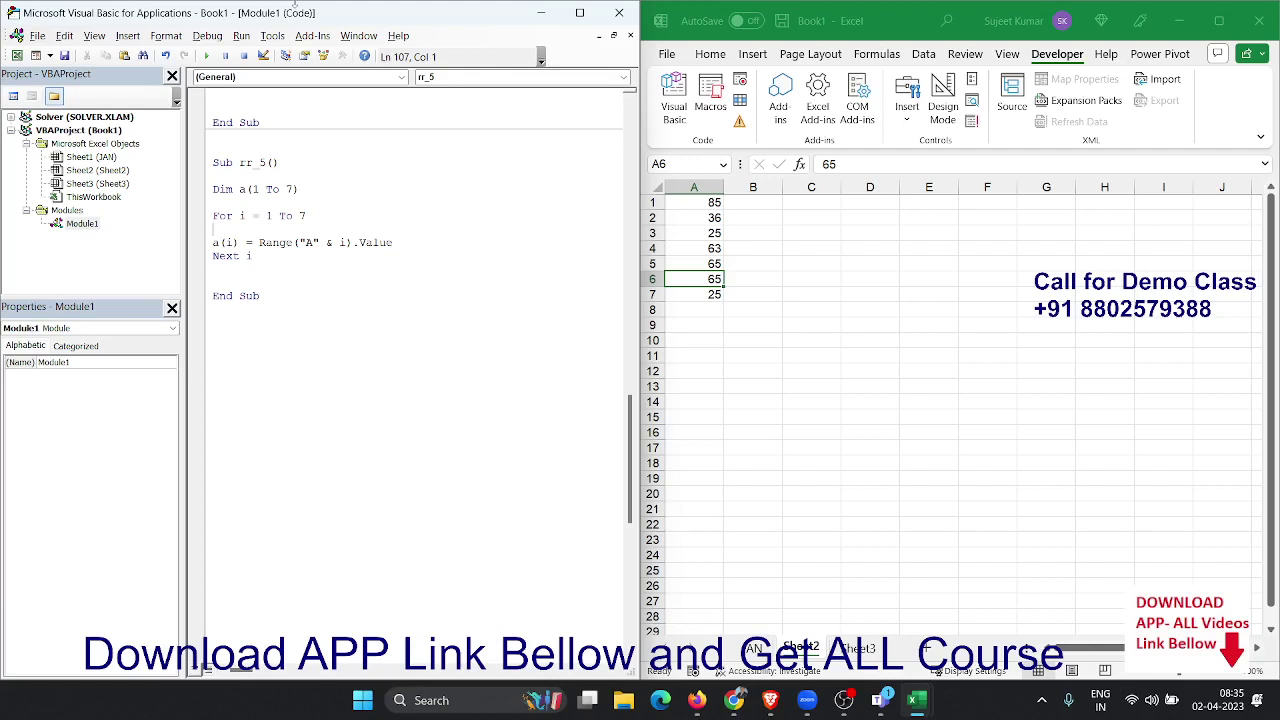
key("Down")
key("Return")
key("Return")
key("Up")
- Add MsgBox a(4) just before End Sub
left_click(213, 282)
type("msg")
type("box a")
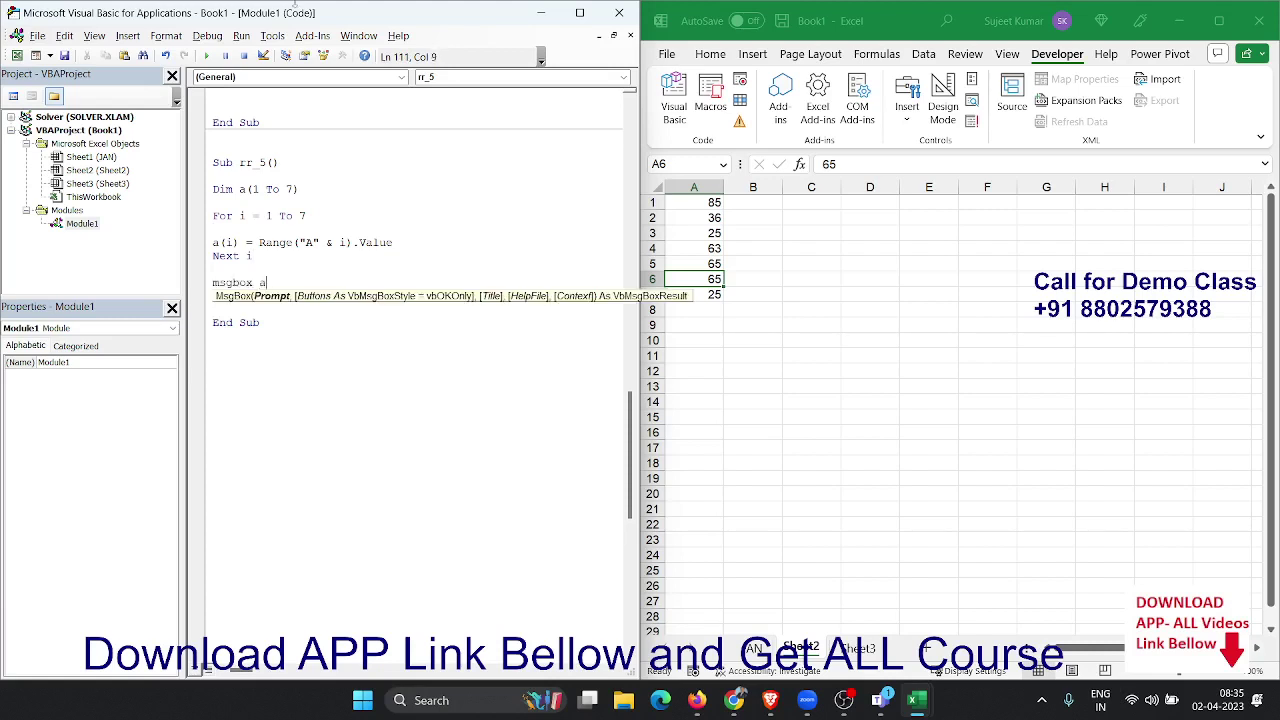
type("(4")
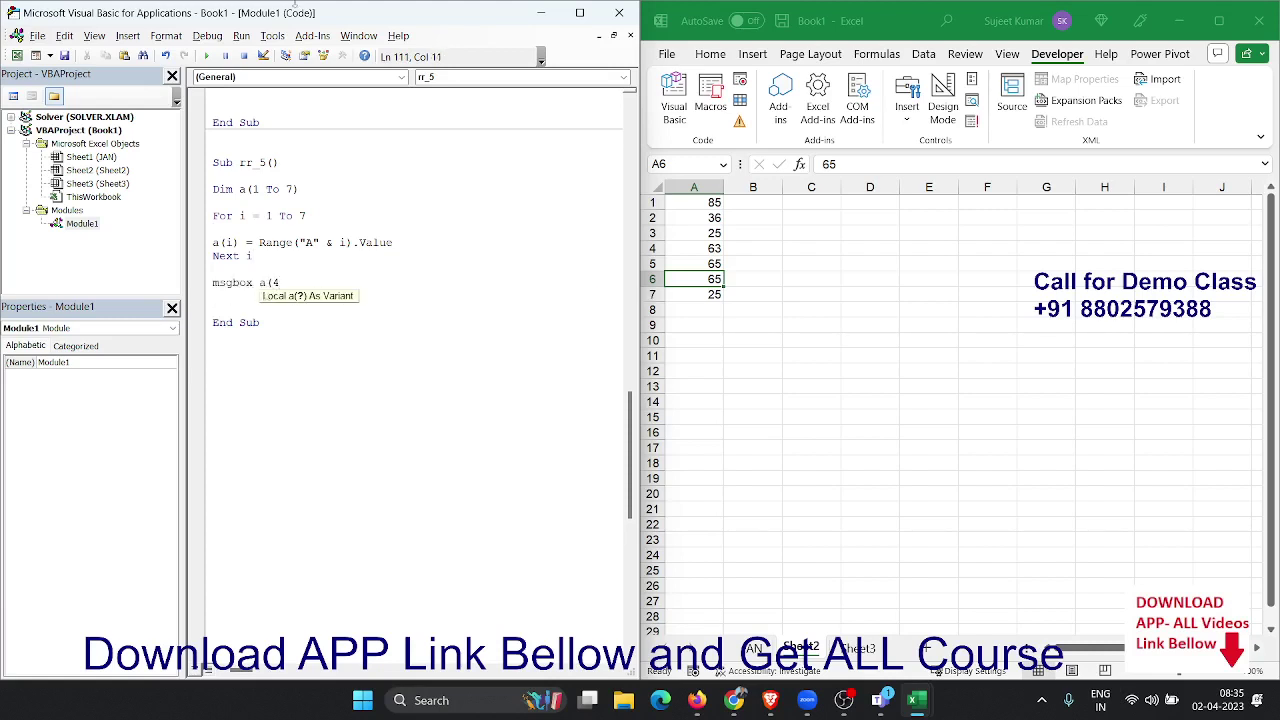
type(")")
key("Return")
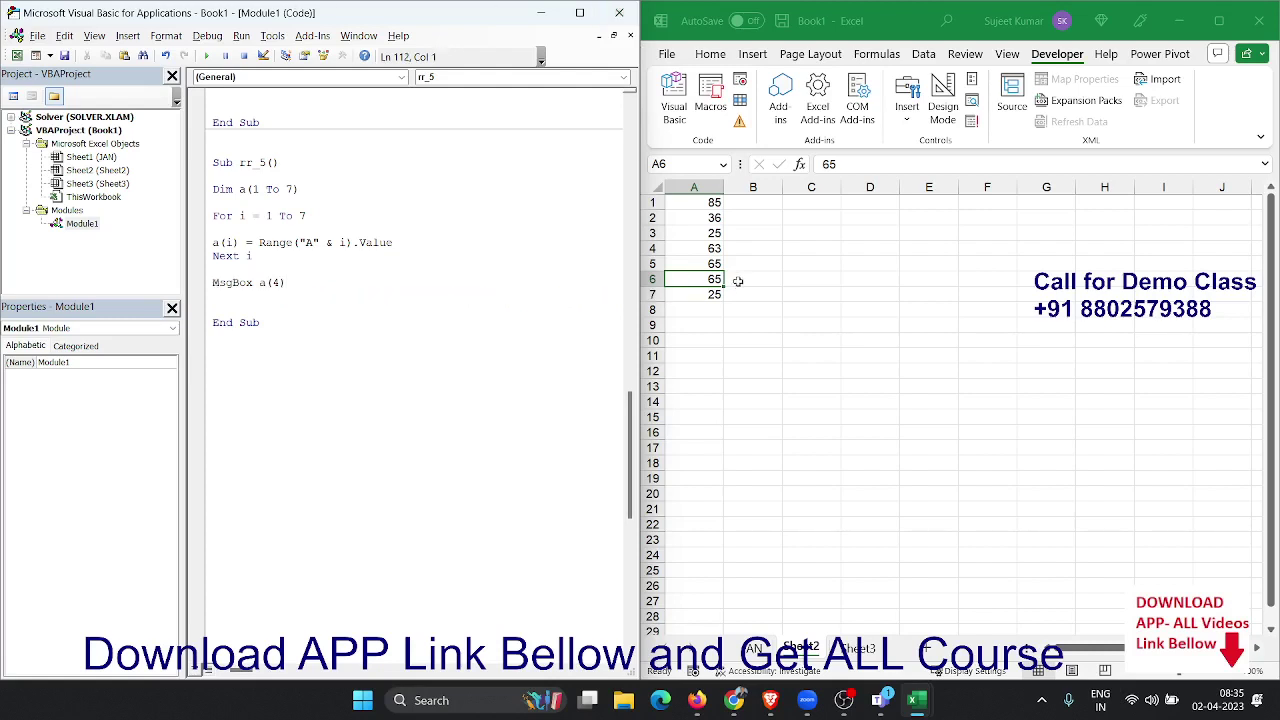
- Run rr_5 and dismiss the message showing 63
left_click(322, 197)
left_click(206, 56)
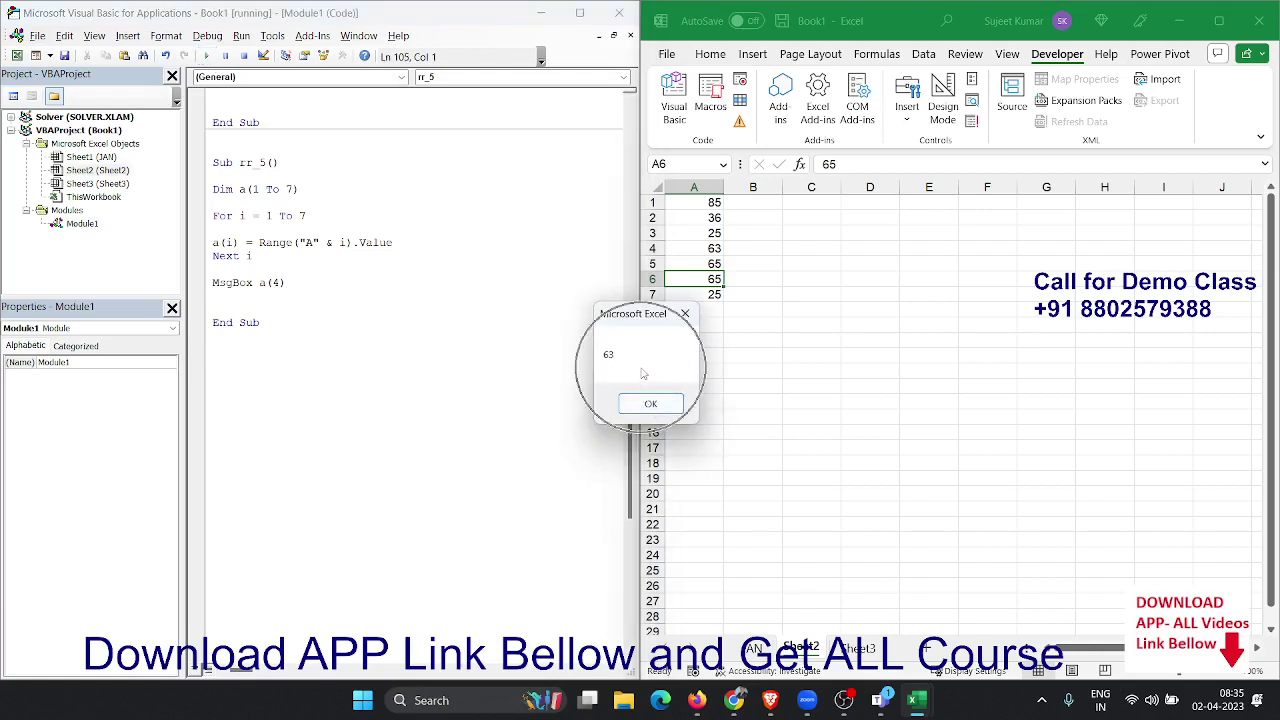
left_click(651, 404)
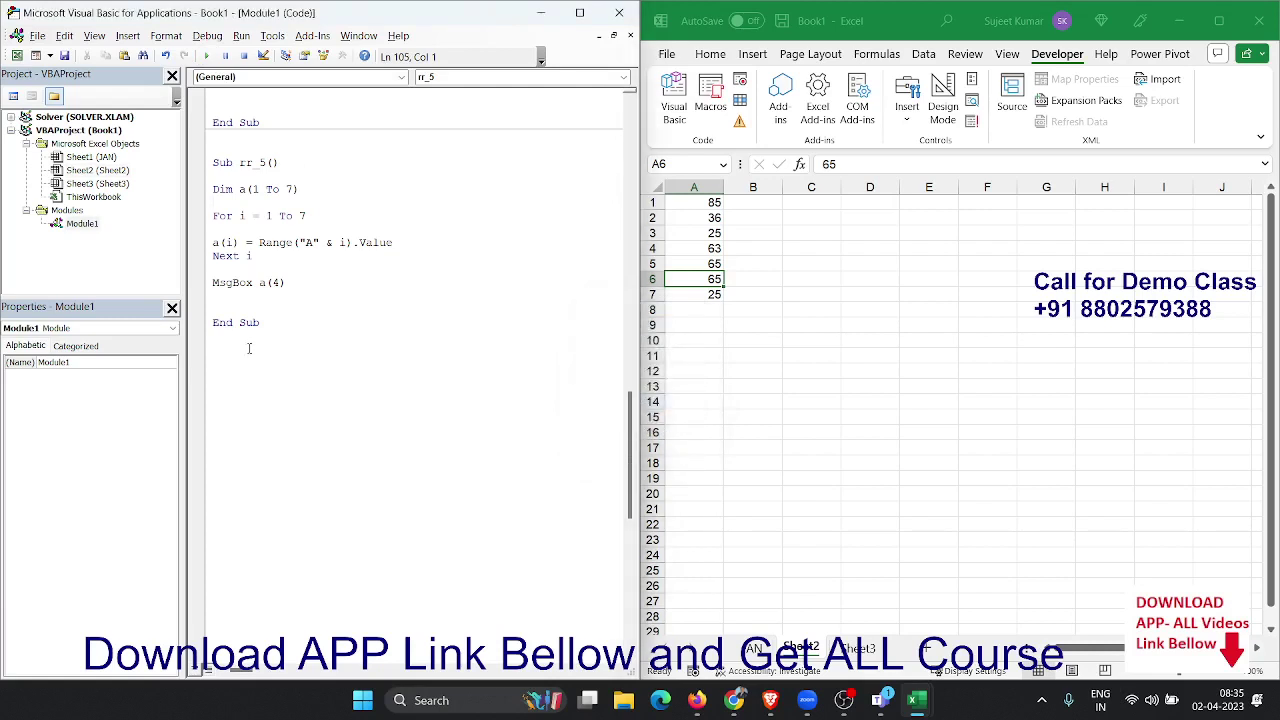
left_click(316, 297)
left_click_drag(256, 189, 280, 189)
left_click(712, 207)
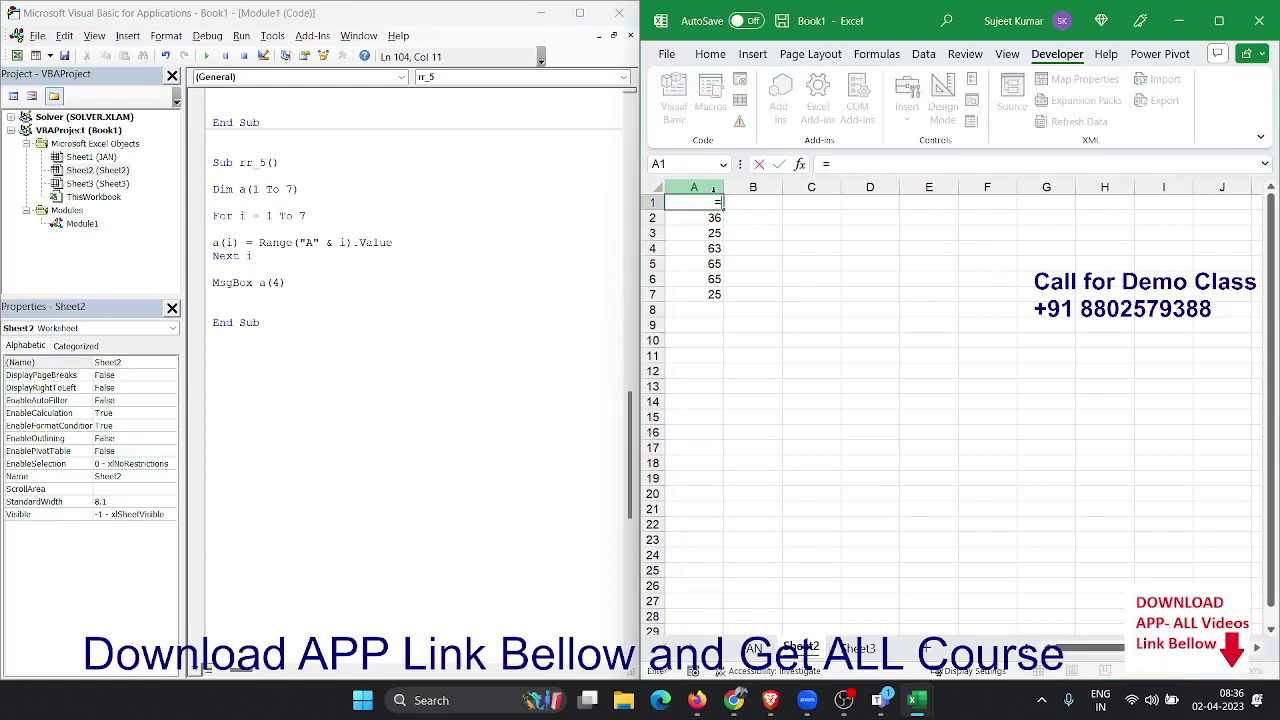
type("=r")
key("Down")
key("Down")
key("Down")
key("Tab")
type("1")
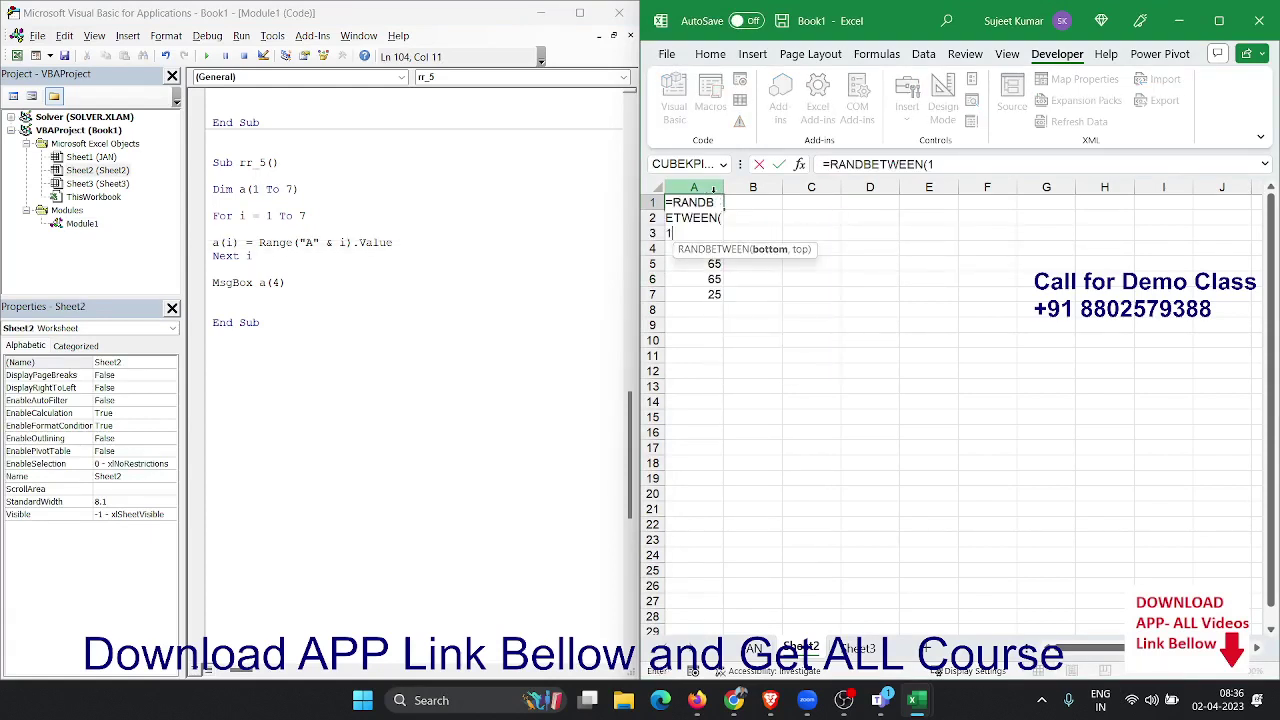
type("0")
type(",90")
key("Return")
mouse_move(700, 202)
left_mouse_down()
mouse_move(952, 202)
mouse_move(1072, 343)
left_mouse_up()
key("ctrl+r")
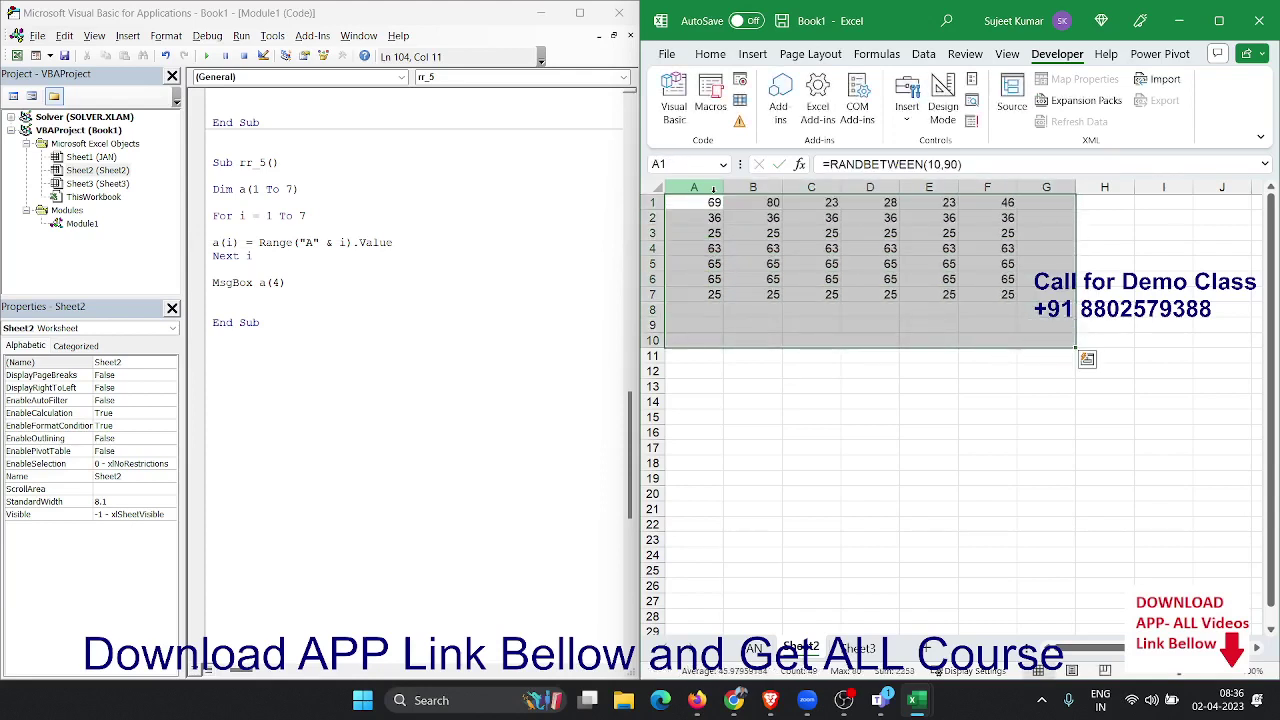
key("ctrl+d")
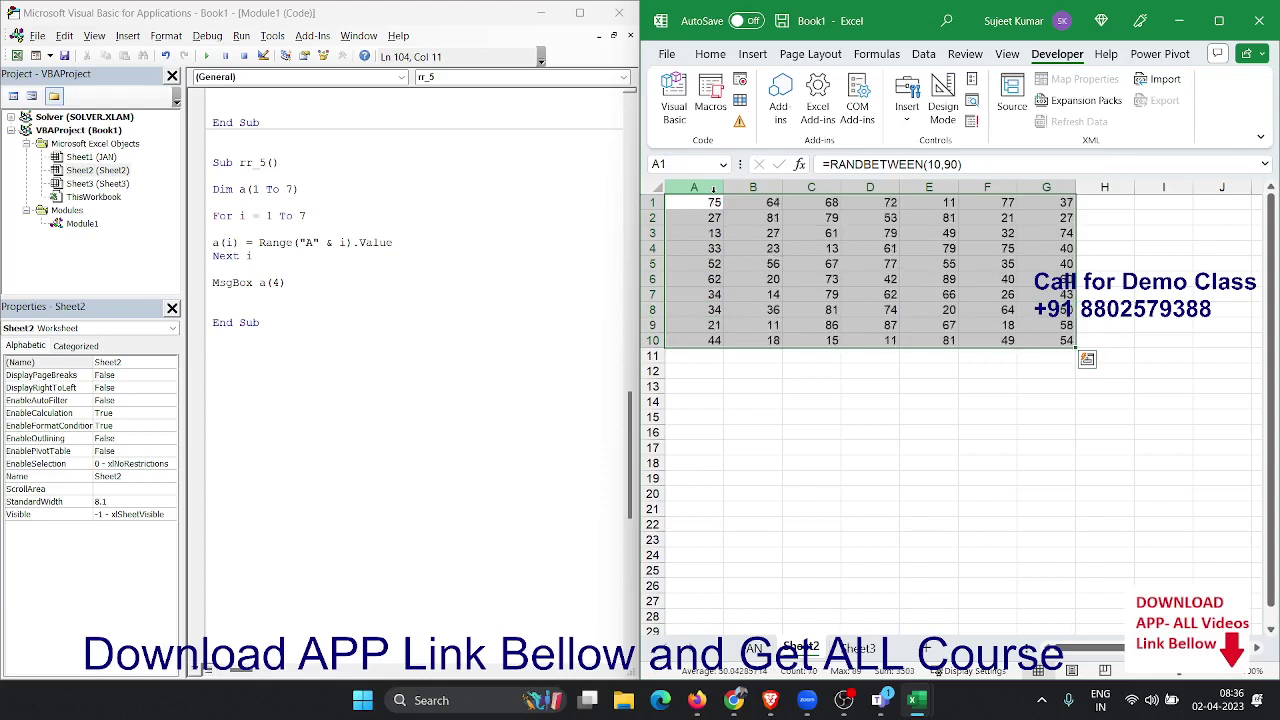
left_click_drag(700, 202, 1062, 202)
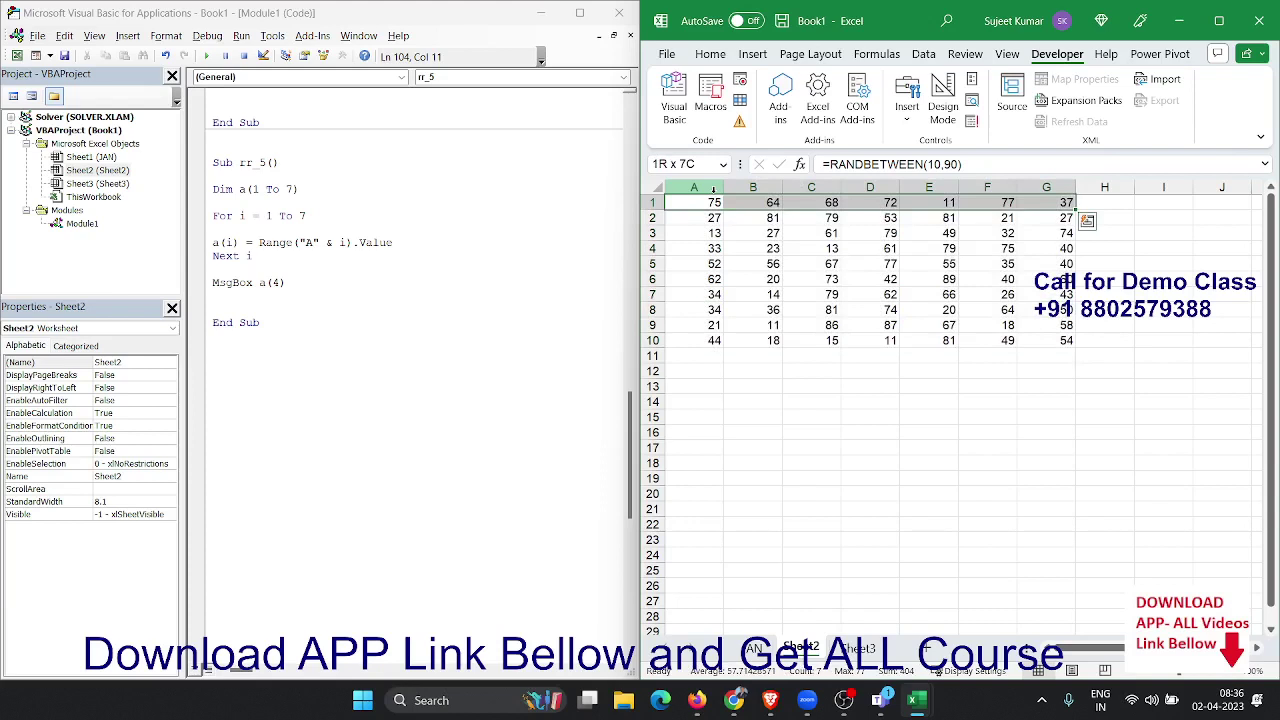
- Declare b(1 To 10, 1 To 7) As Long below the MsgBox line
left_click(244, 305)
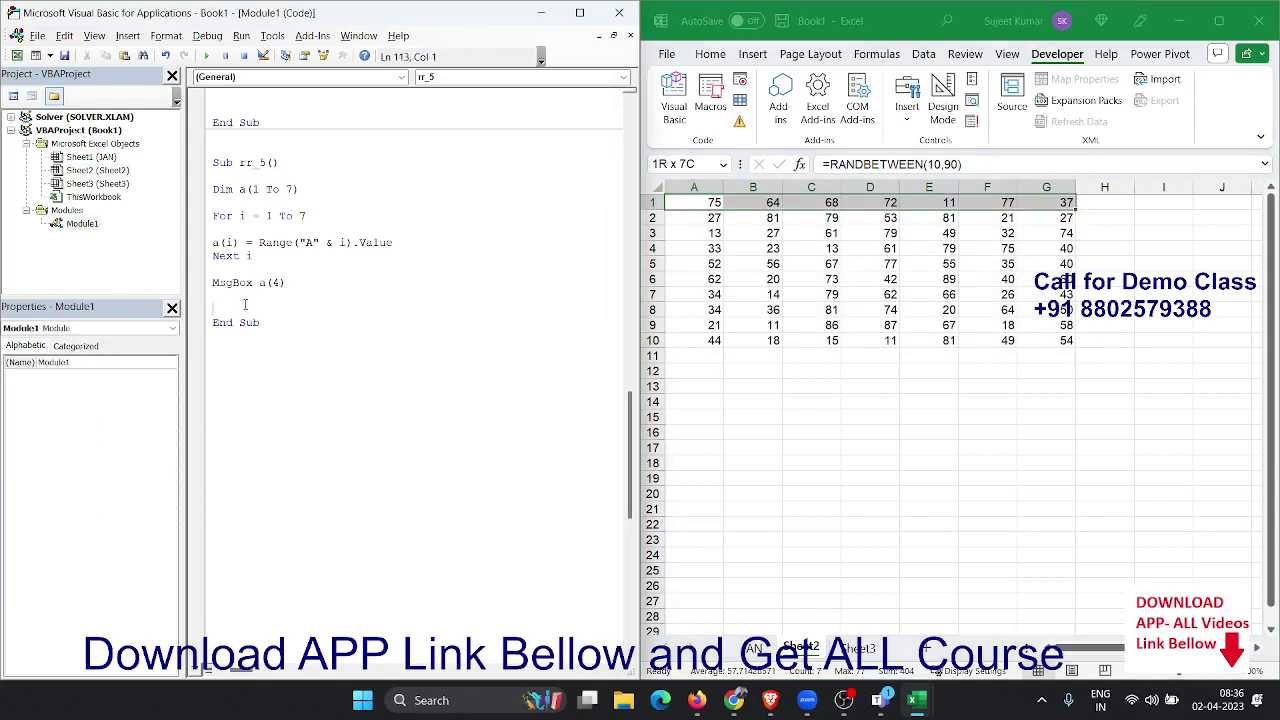
key("Return")
key("Return")
key("Up")
key("Up")
type("dim ")
type("a")
key("BackSpace")
type("b")
type("(")
type("1 to ")
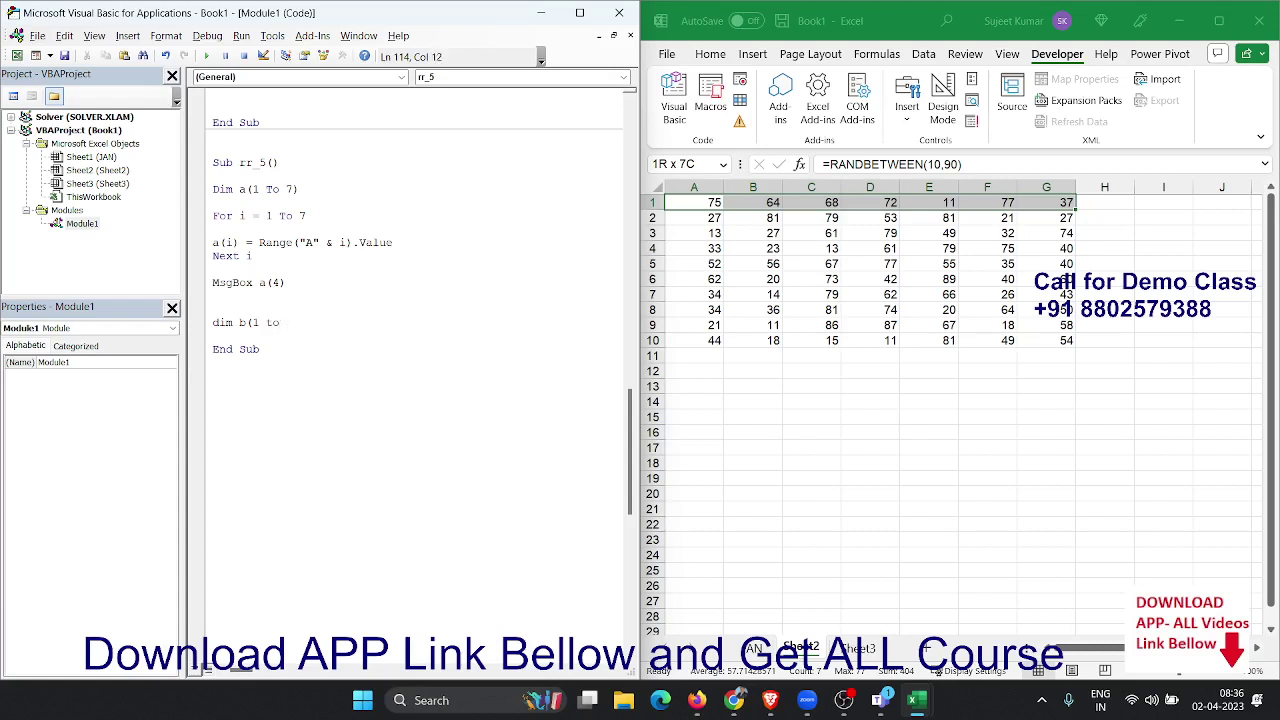
type("10")
type(",1")
type(" to 7")
type(") as ")
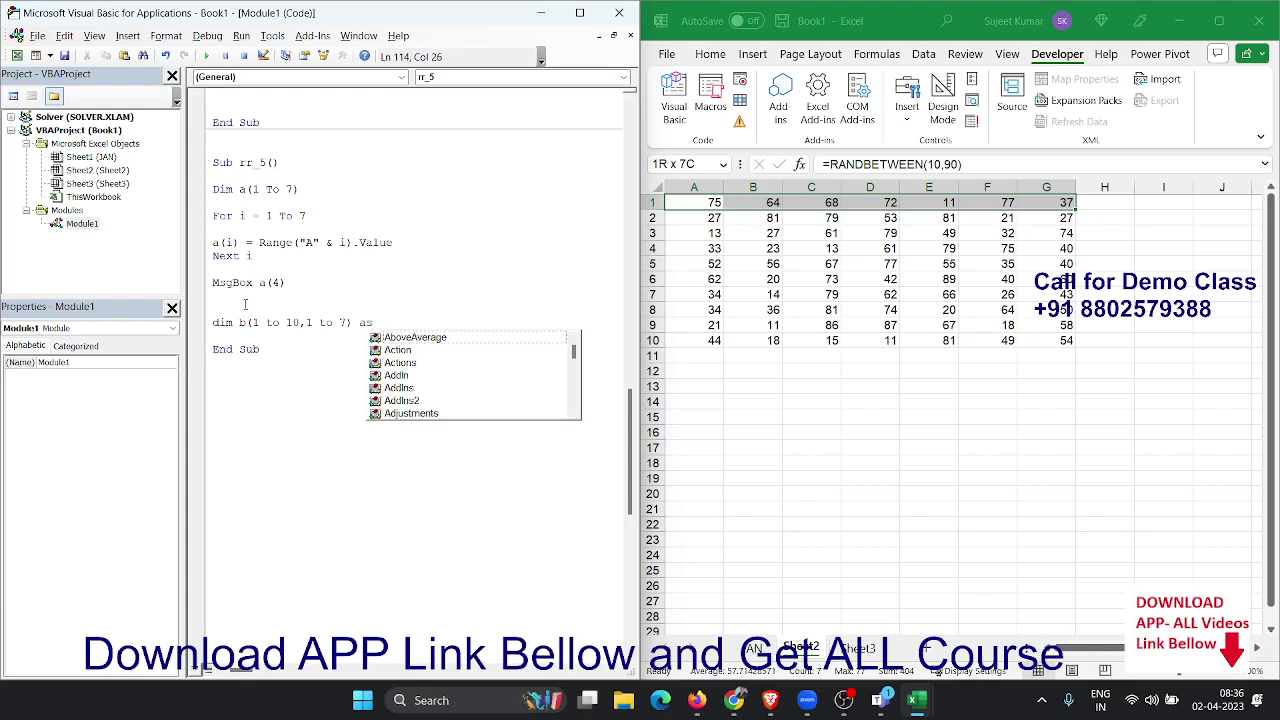
type("Long")
key("Return")
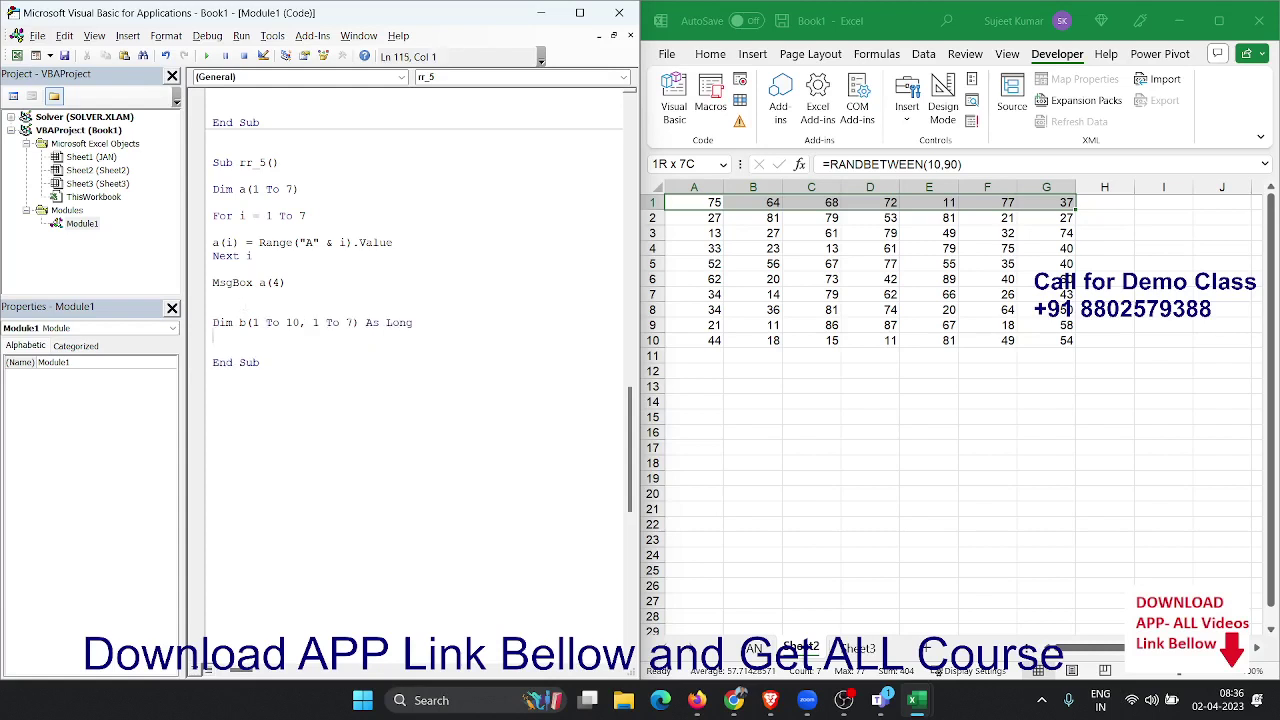
- Add the assignment a(1, 1) = Cells(1, 1)
key("Return")
key("Return")
key("Return")
type("a")
type("(1,")
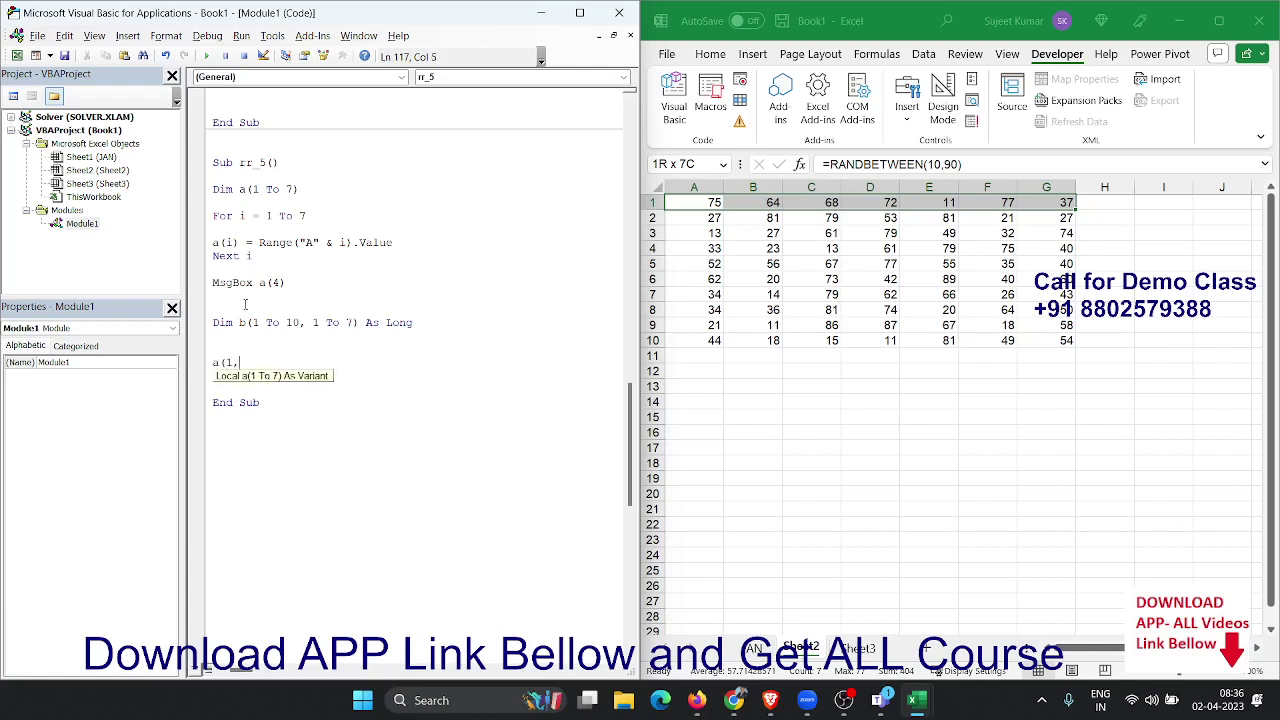
type("1")
type("=")
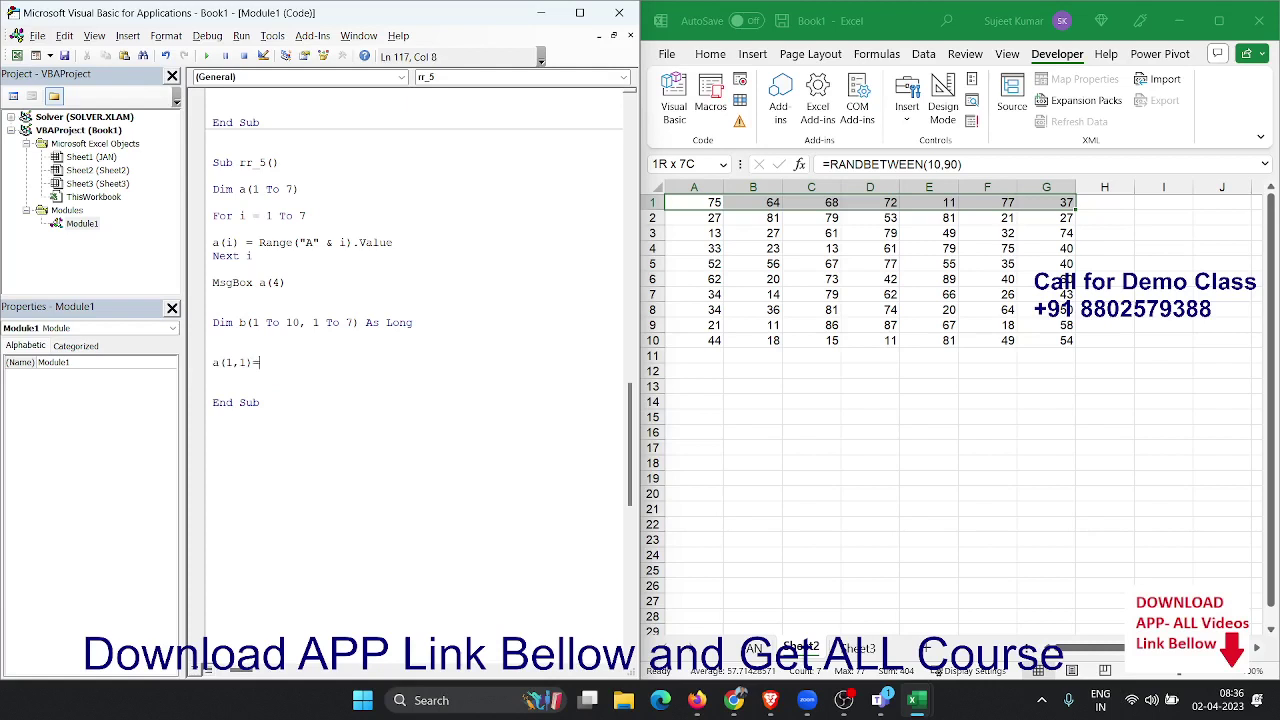
type("range")
key("BackSpace")
key("BackSpace")
key("BackSpace")
key("BackSpace")
key("BackSpace")
type("ce")
type("lls(")
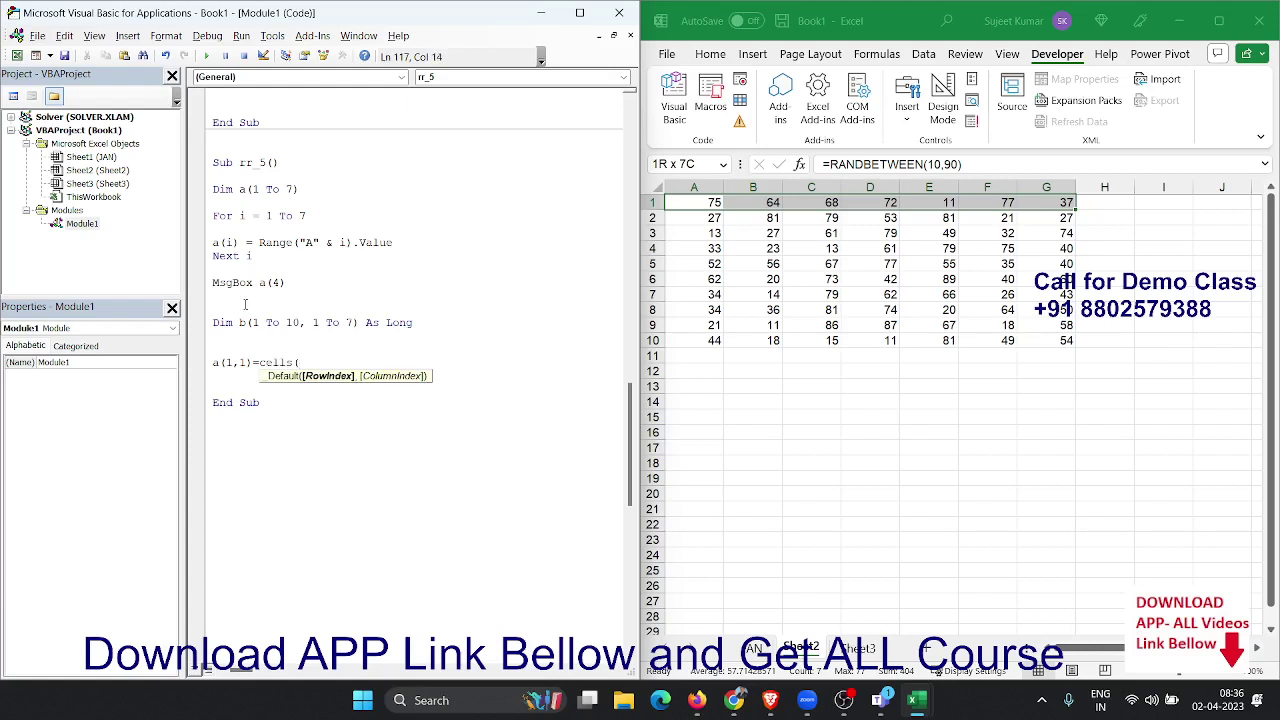
type("1,1")
type(")")
key("Return")
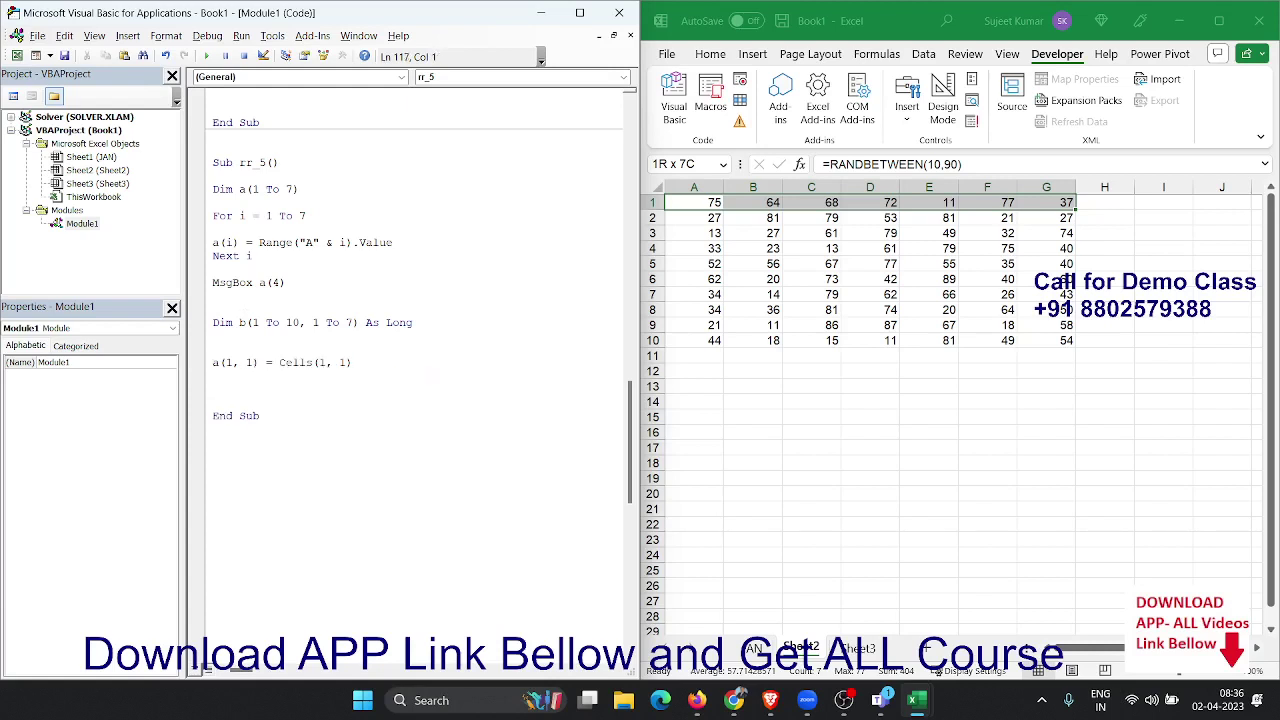
- Begin a For r = 1 To 10 loop above the assignment
key("Return")
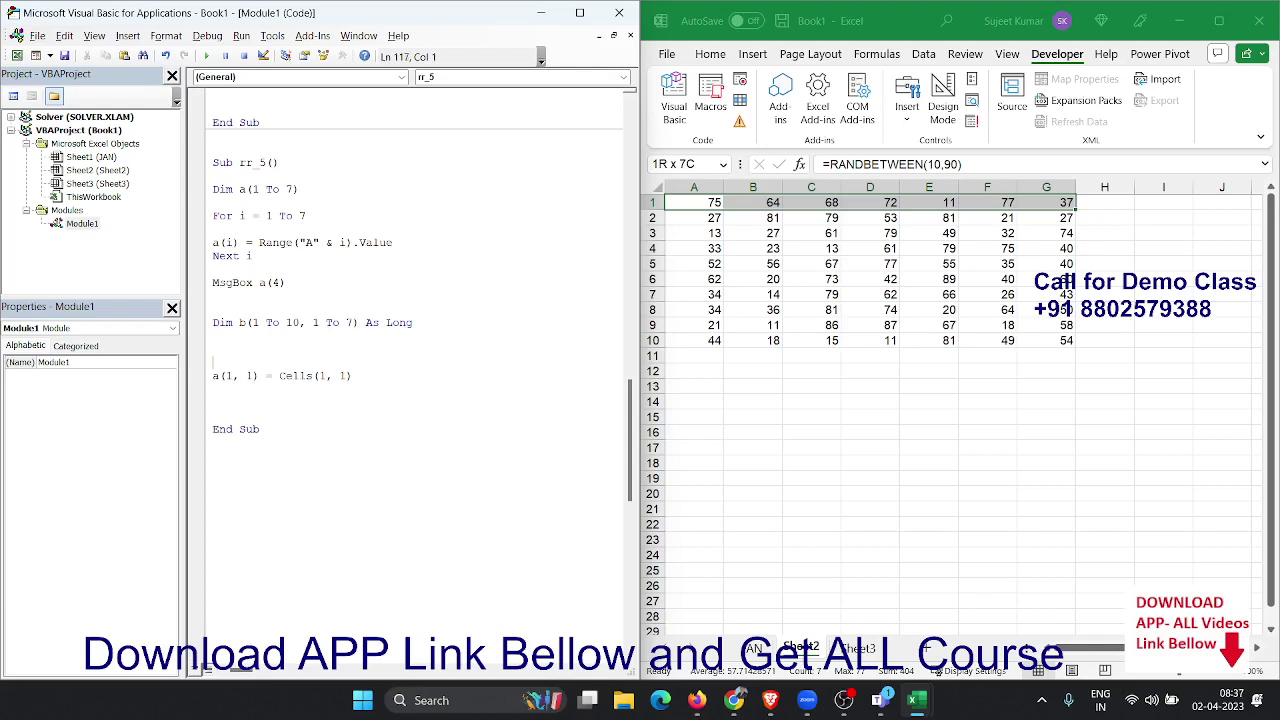
left_click(212, 349)
type("f")
type("or r")
type("= 1")
type(" to10")
- Add an inner For j = 1 To 7 line under the For r loop
left_click(310, 375)
key("Up")
key("Return")
key("Up")
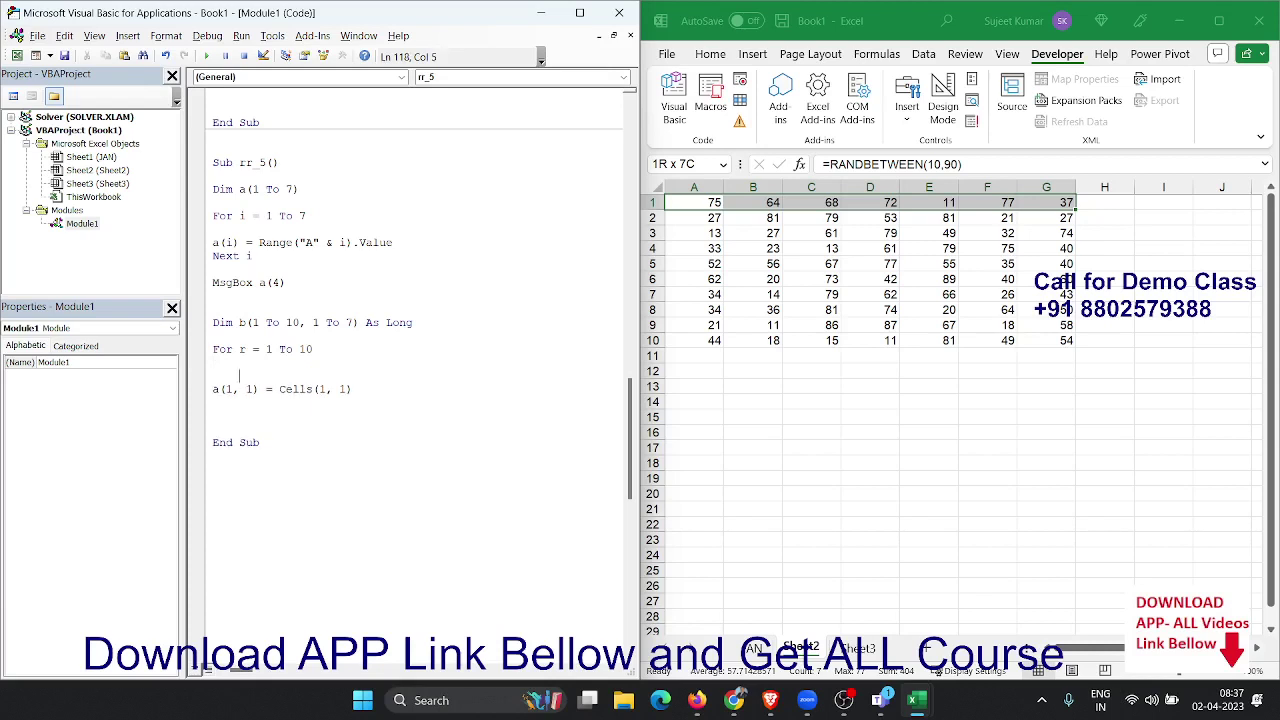
type("for ")
type("j = ")
type("1 to 7")
- Indent the assignment and change its indices to a(i, j)
left_click(224, 389)
key("Tab")
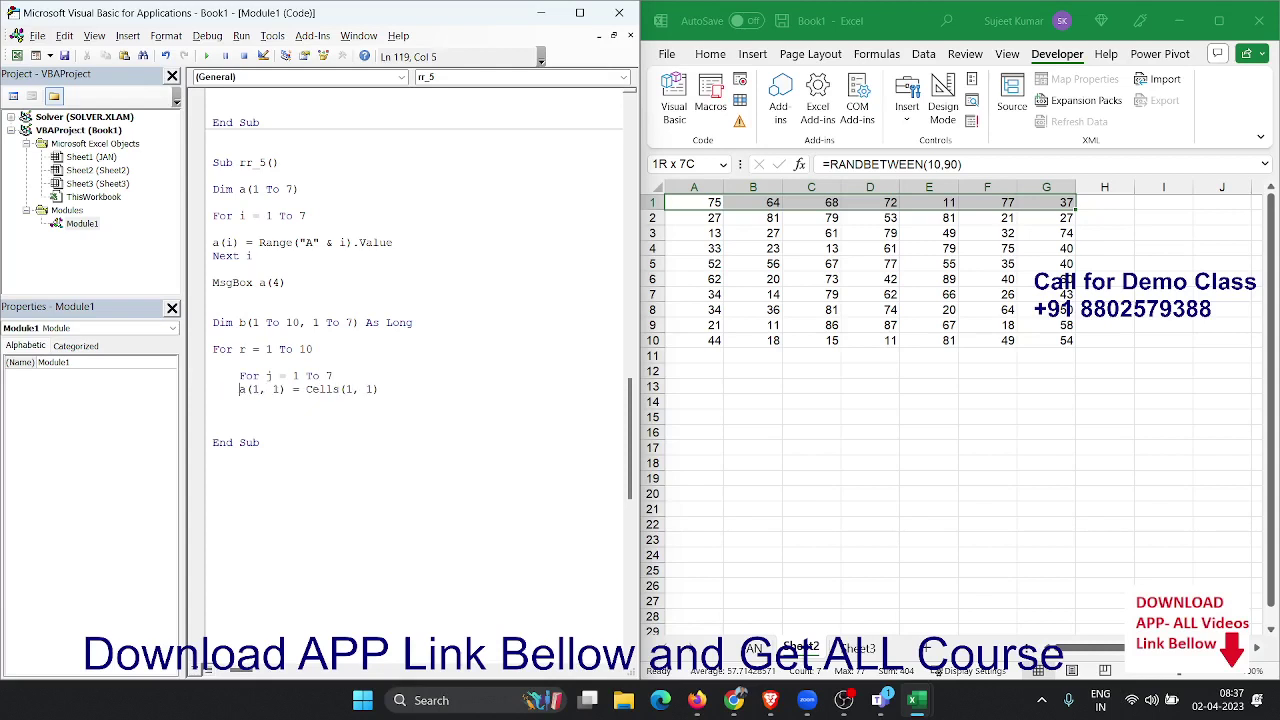
key("Delete")
type("i")
left_click(279, 389)
key("BackSpace")
type("j")
- Close the loops with Next j and Next i, then add MsgBox (b(1, 5))
left_click(213, 402)
type("ne")
type("xt")
key("Down")
type("j")
type("nexti")
key("Return")
key("Return")
key("Return")
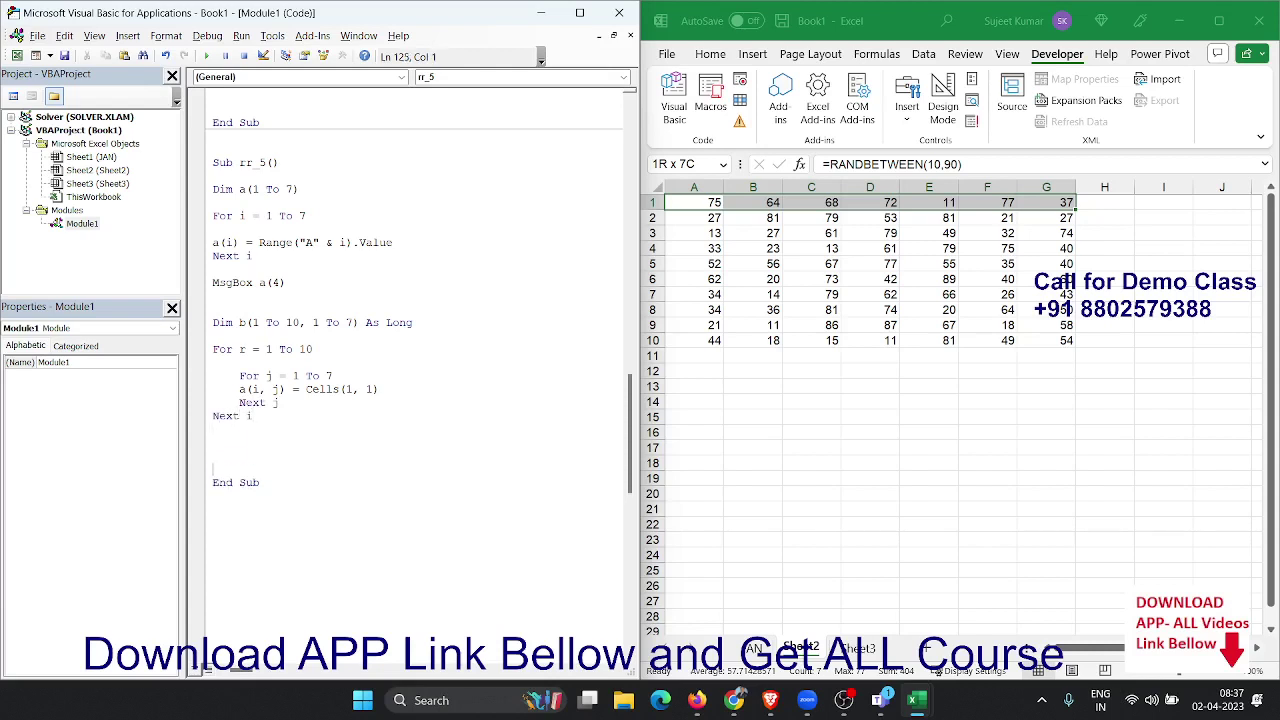
type("ms")
type("gbox ")
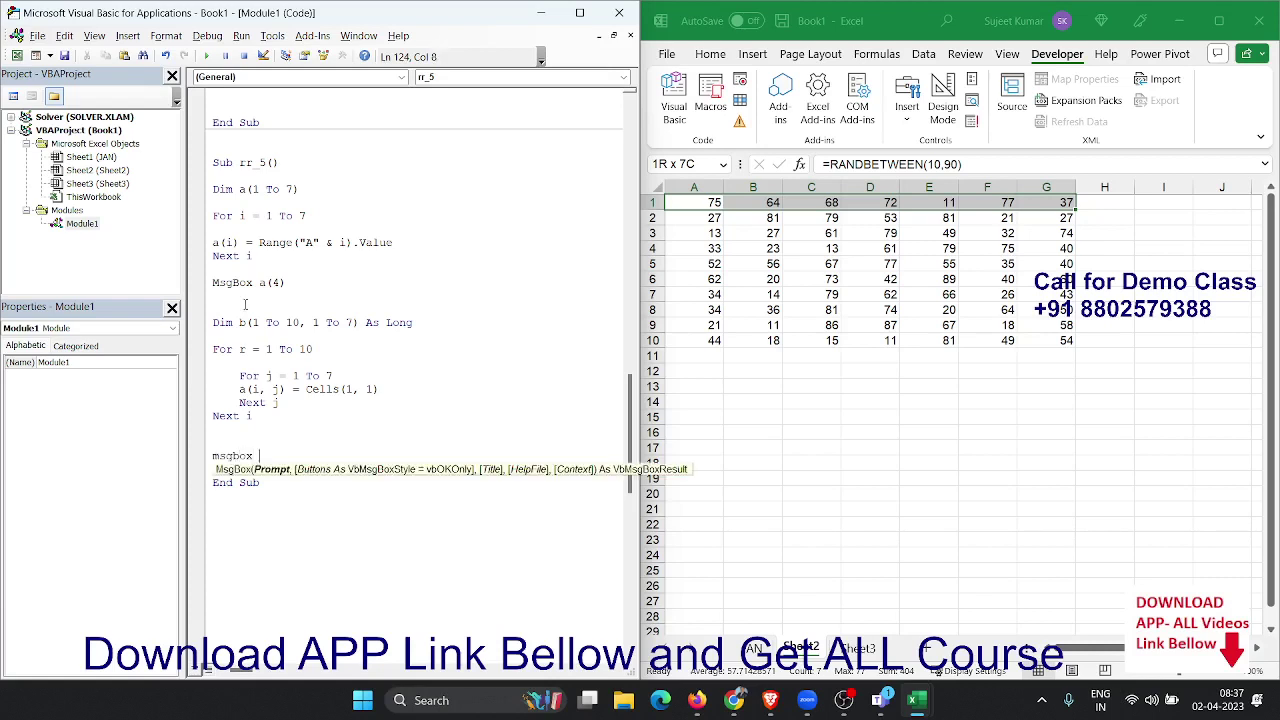
type("(")
type("b(")
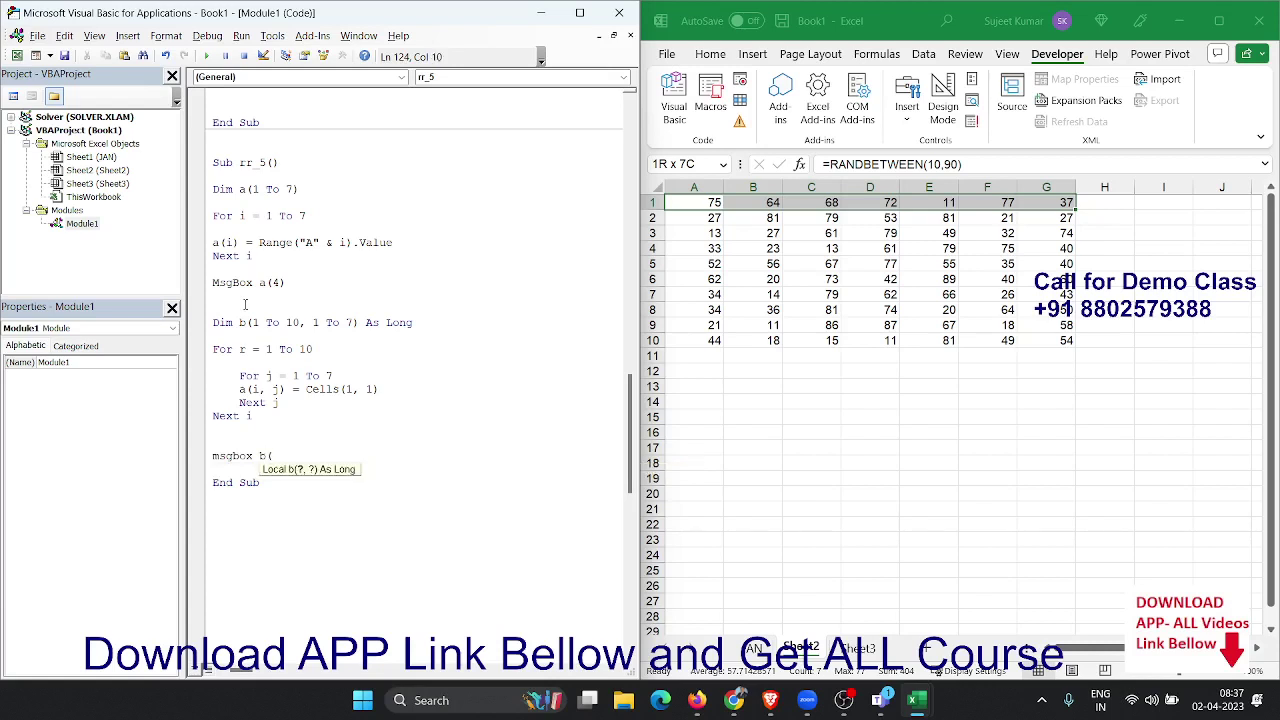
type("1,")
type("5)")
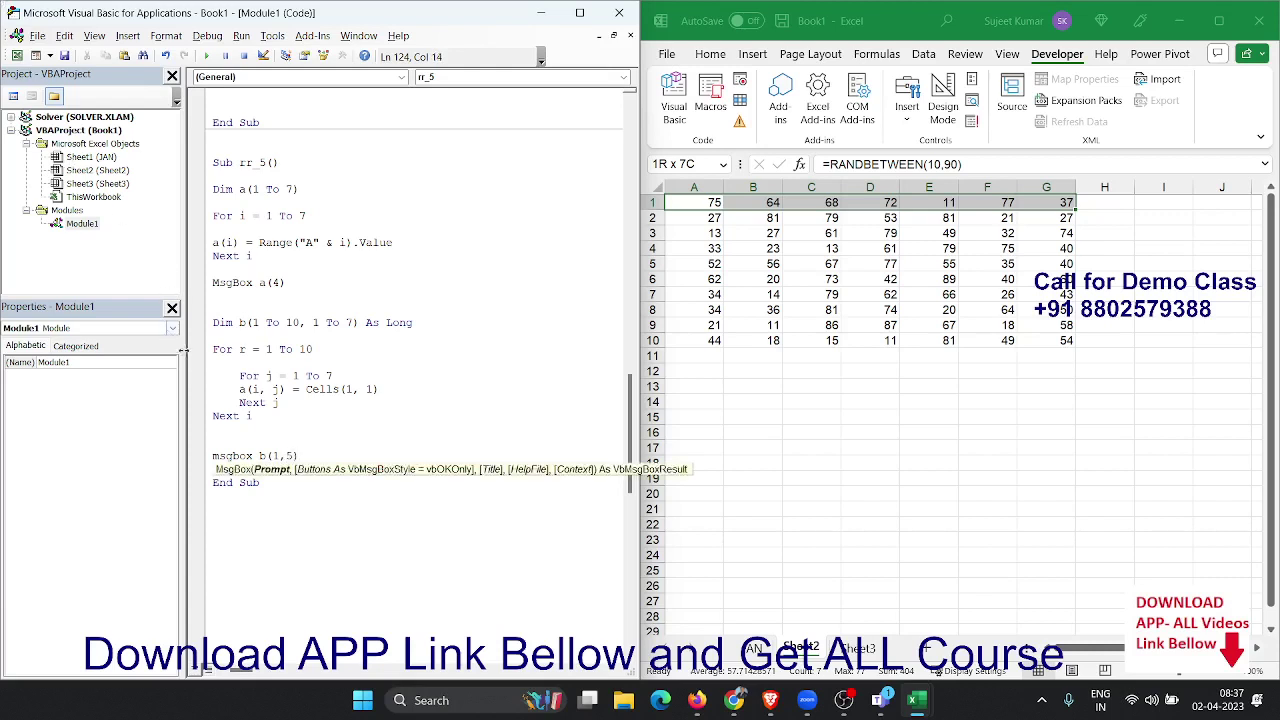
left_click(281, 389)
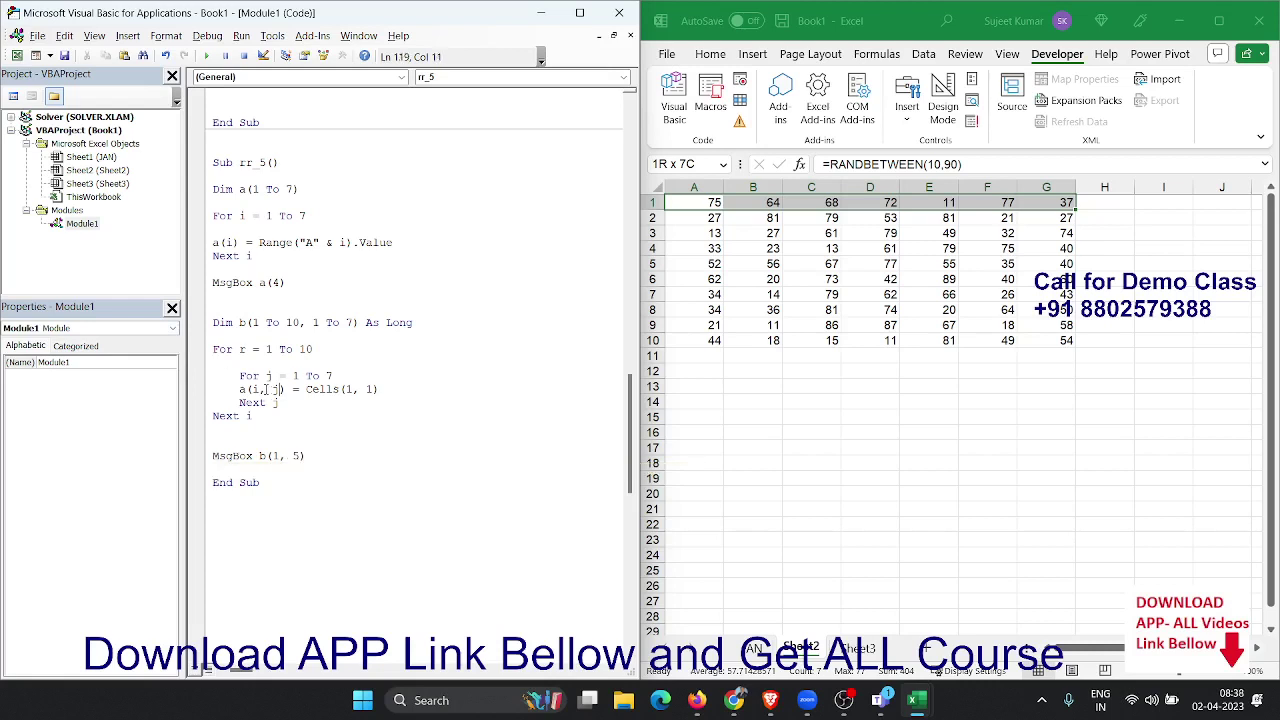
- Change the assignment target from a(i, j) to b(i, j)
left_click(243, 389)
key("BackSpace")
type("b")
- Run rr_5, fix the compile error by changing Next i to Next r, and dismiss messages 33 and 0
left_click(206, 56)
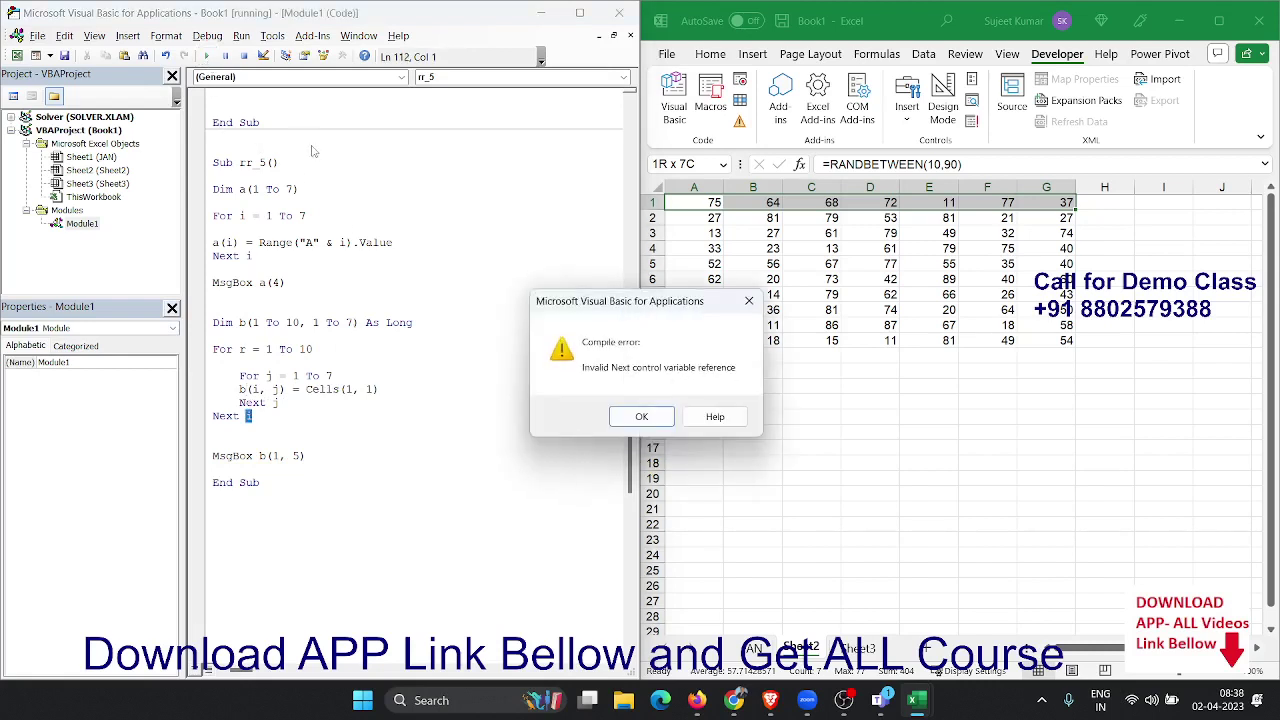
key("Return")
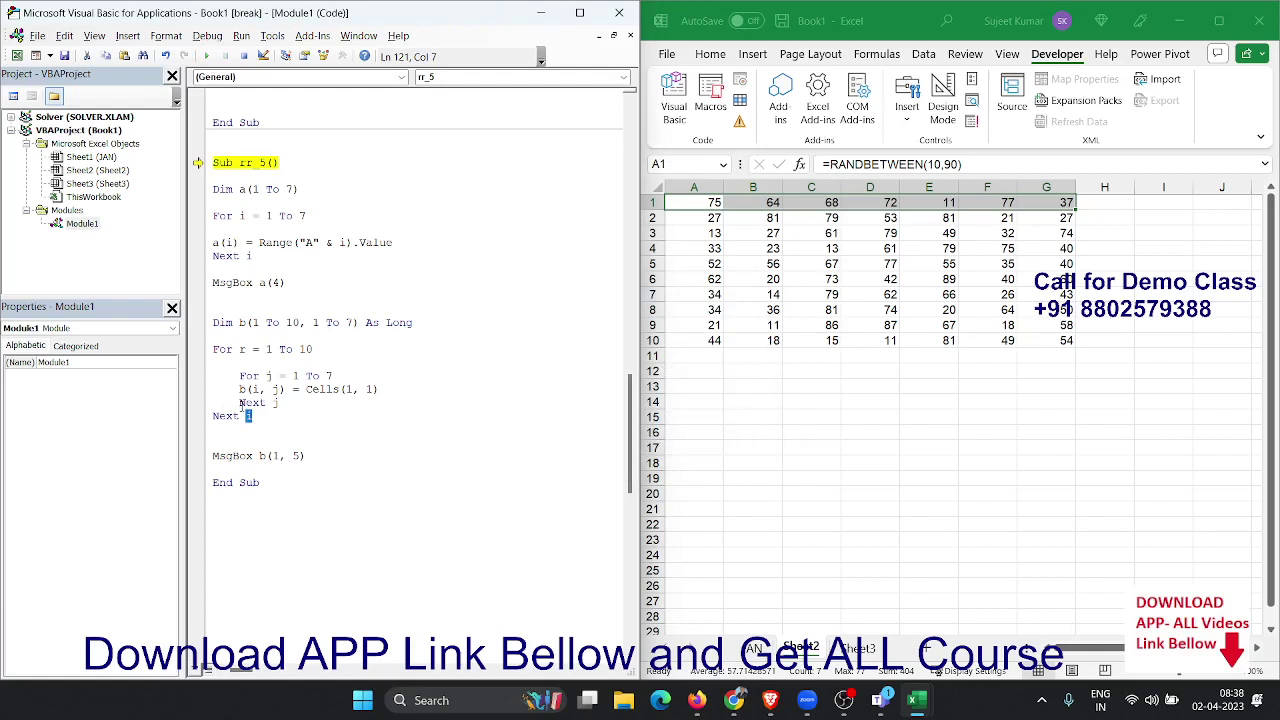
type("r")
left_click(287, 404)
left_click(207, 55)
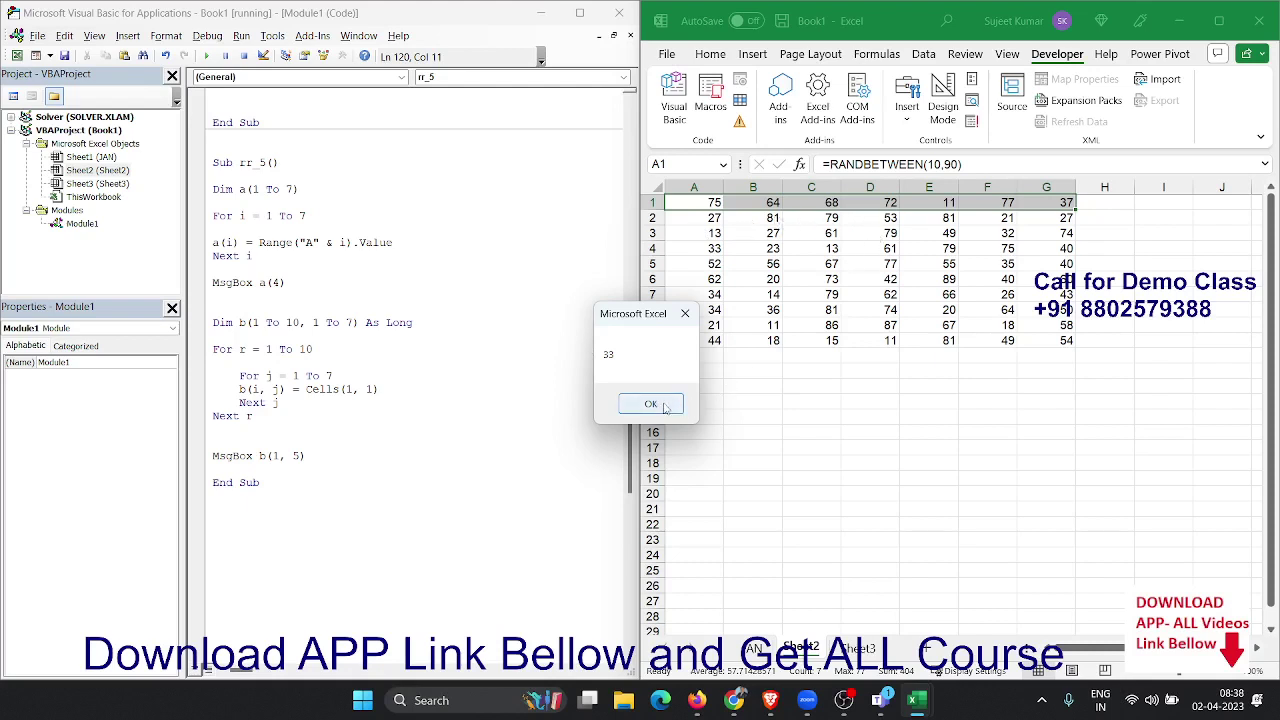
key("ctrl")
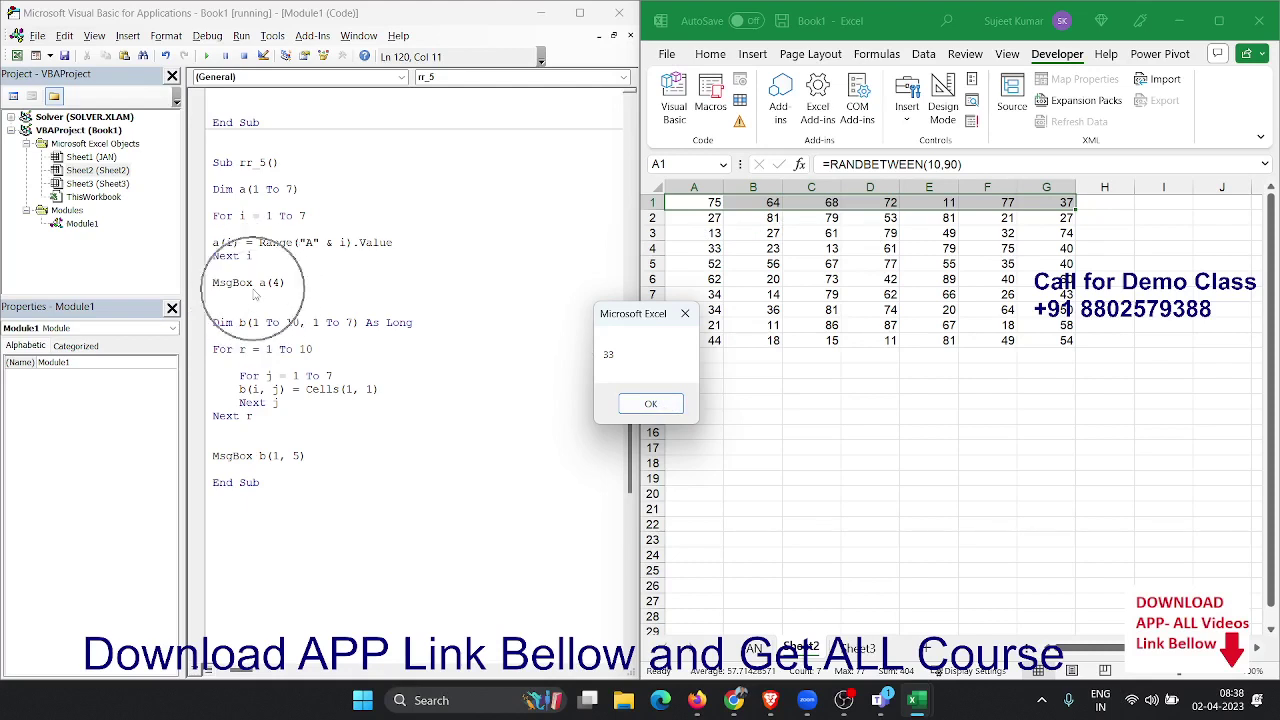
left_click(667, 410)
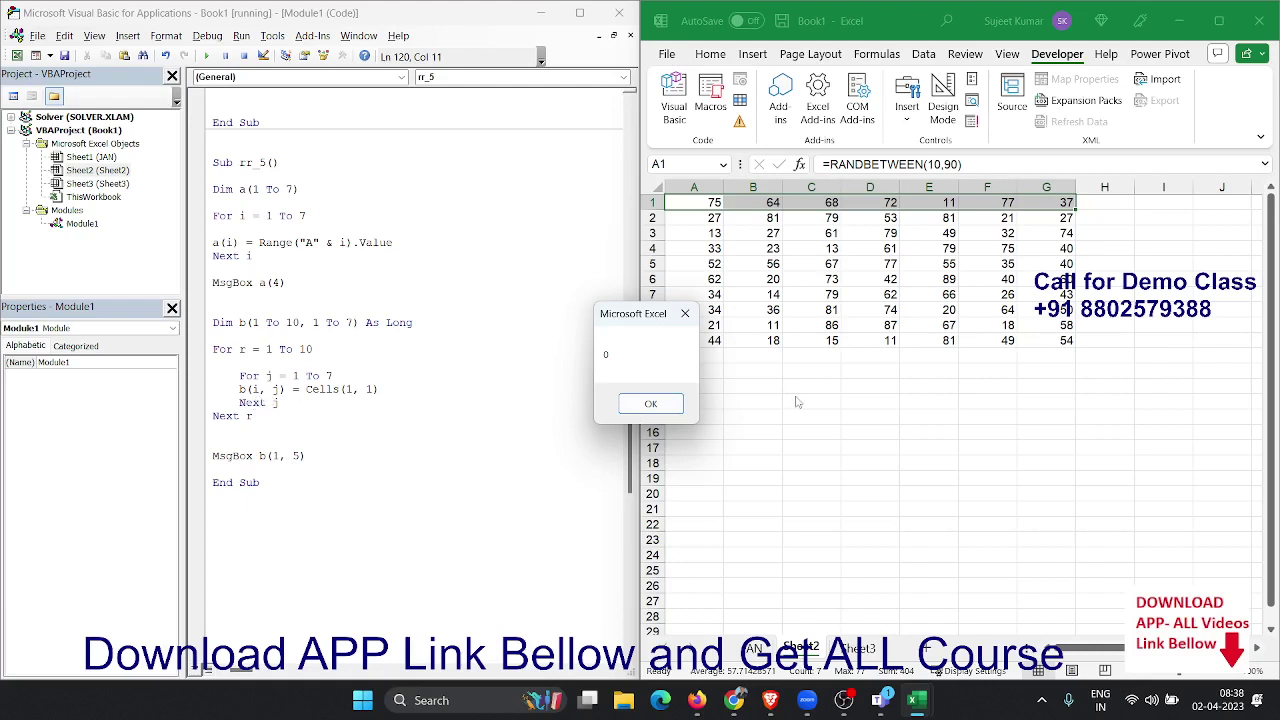
left_click(646, 403)
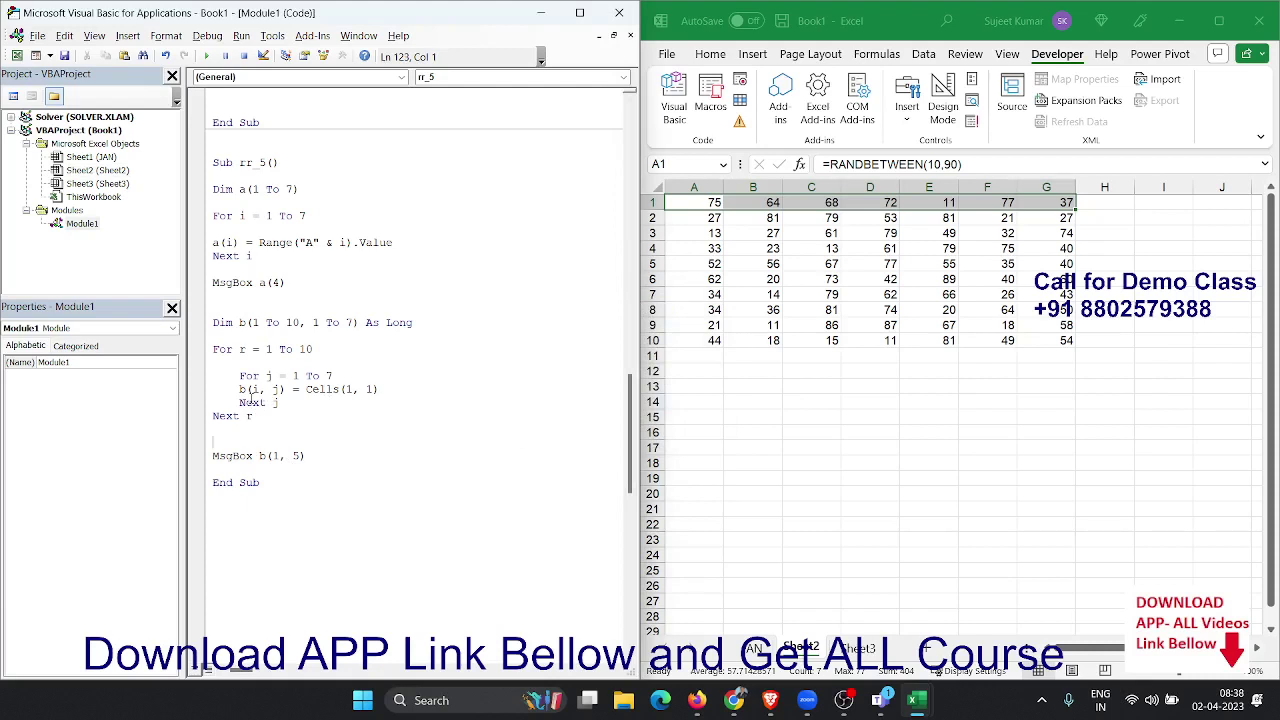
- Edit the assignment to b(r, j) = Cells(r, j)
left_click(248, 389)
key("Delete")
type("j")
key("BackSpace")
type("r")
left_click(358, 389)
key("BackSpace")
type("r, ")
type("j")
- Rerun rr_5 and dismiss the messages showing 33 and 11
left_click(206, 56)
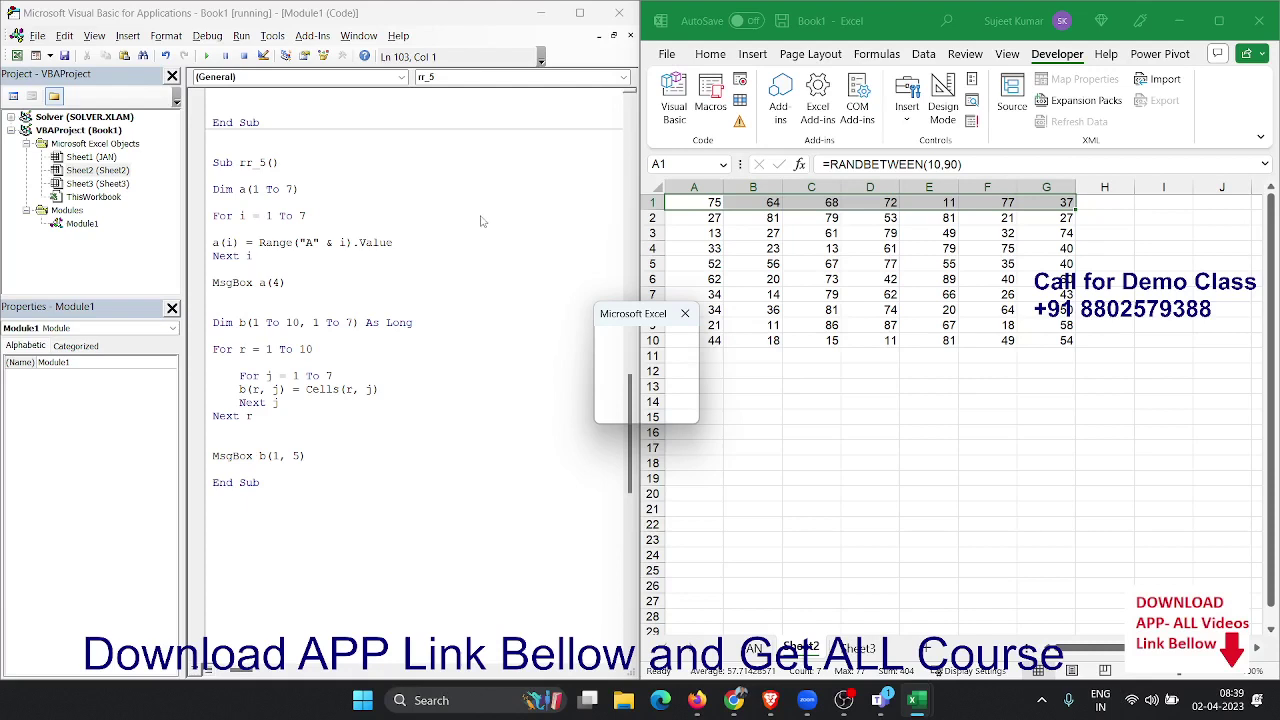
left_click_drag(636, 314, 509, 128)
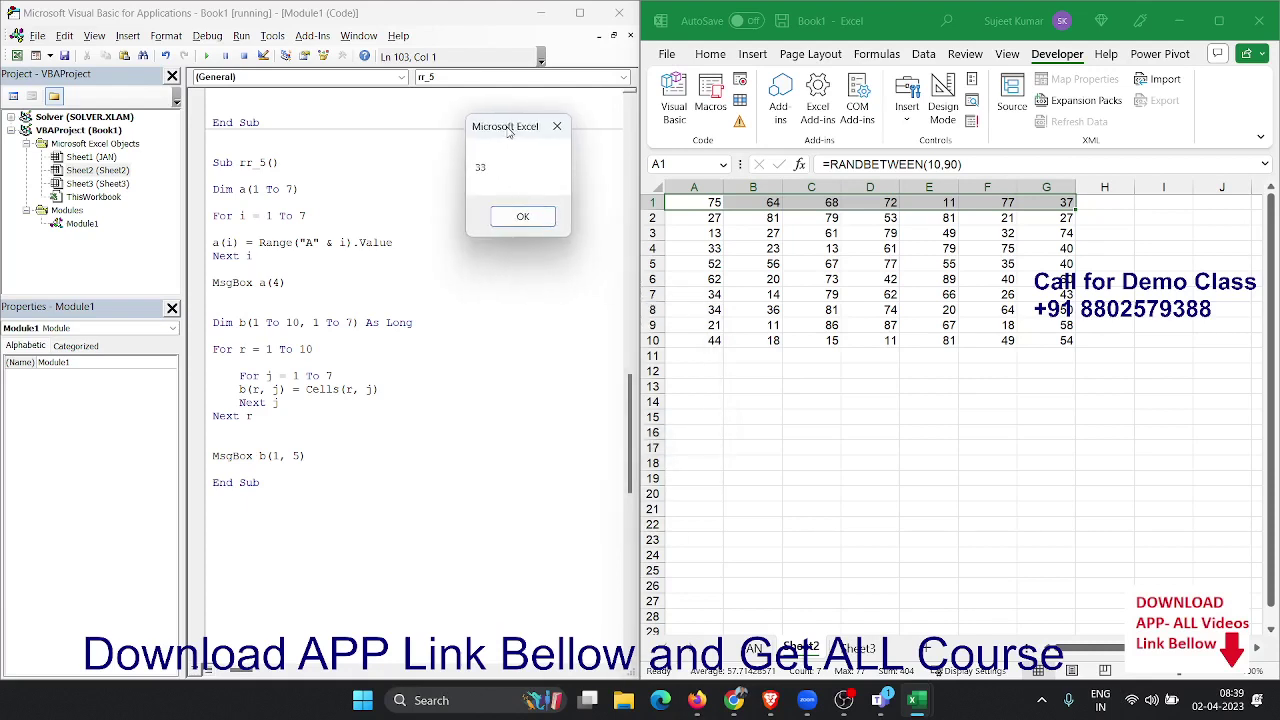
left_click(527, 219)
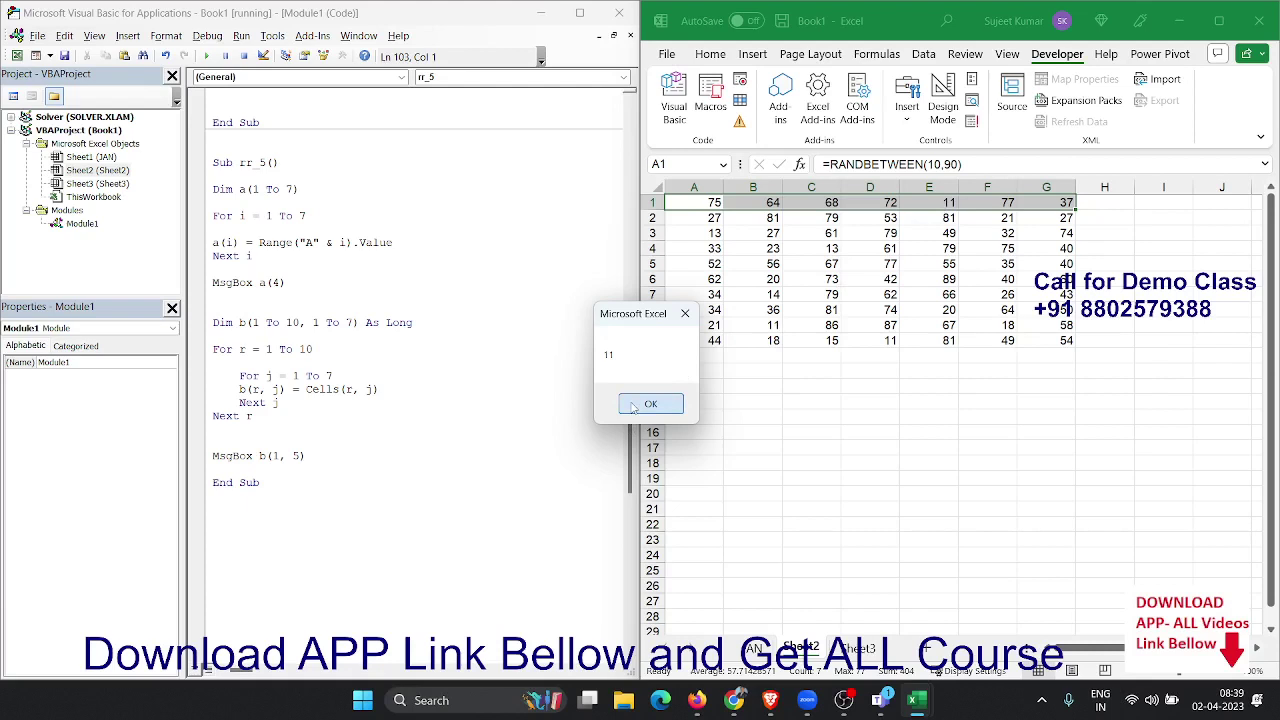
left_click(633, 405)
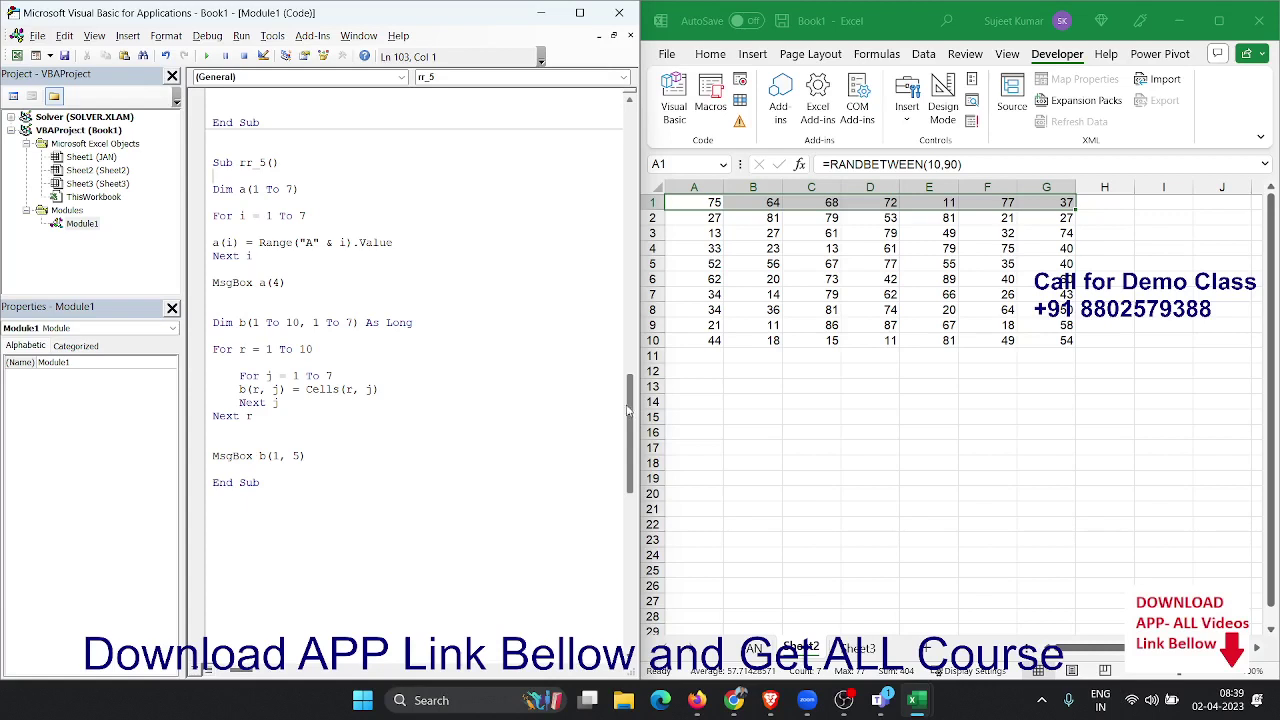
- Add blank lines below the last End Sub in Module1, then step back up
left_click(371, 520)
key("Return")
key("Return")
key("Return")
key("Return")
key("Return")
key("Return")
key("Return")
key("Return")
key("Return")
key("Return")
key("Return")
key("Return")
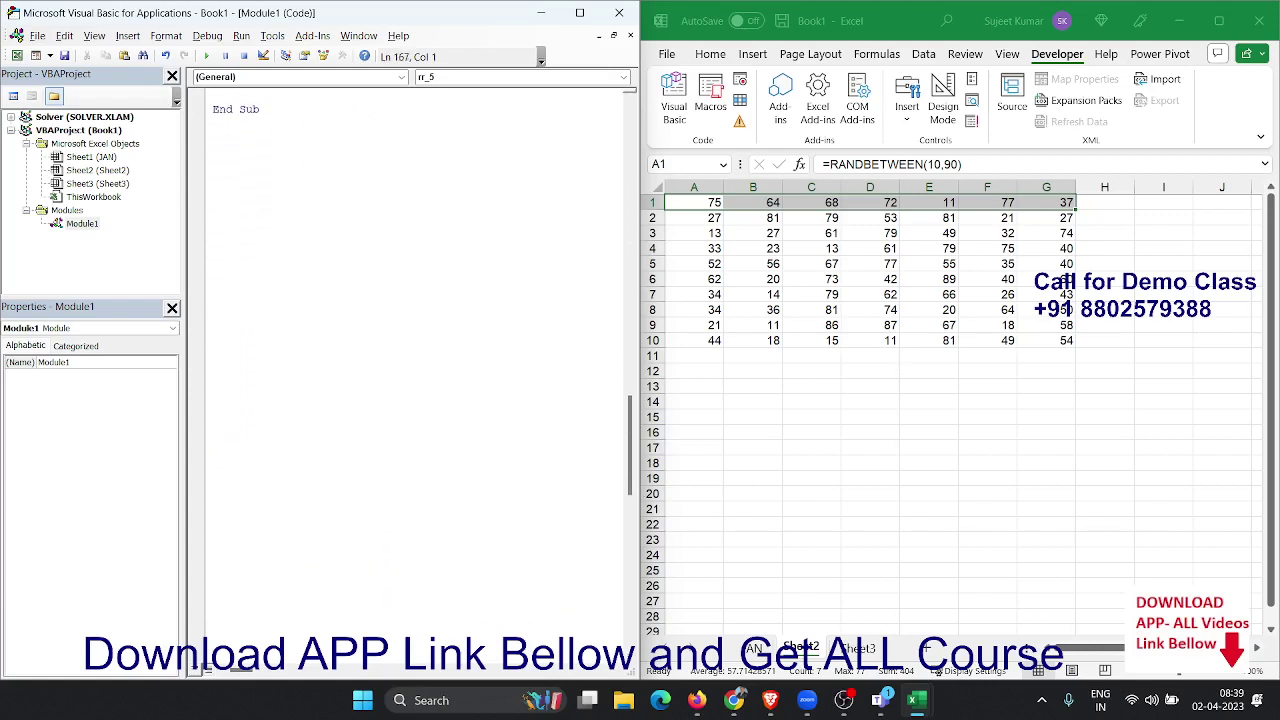
key("ctrl+z")
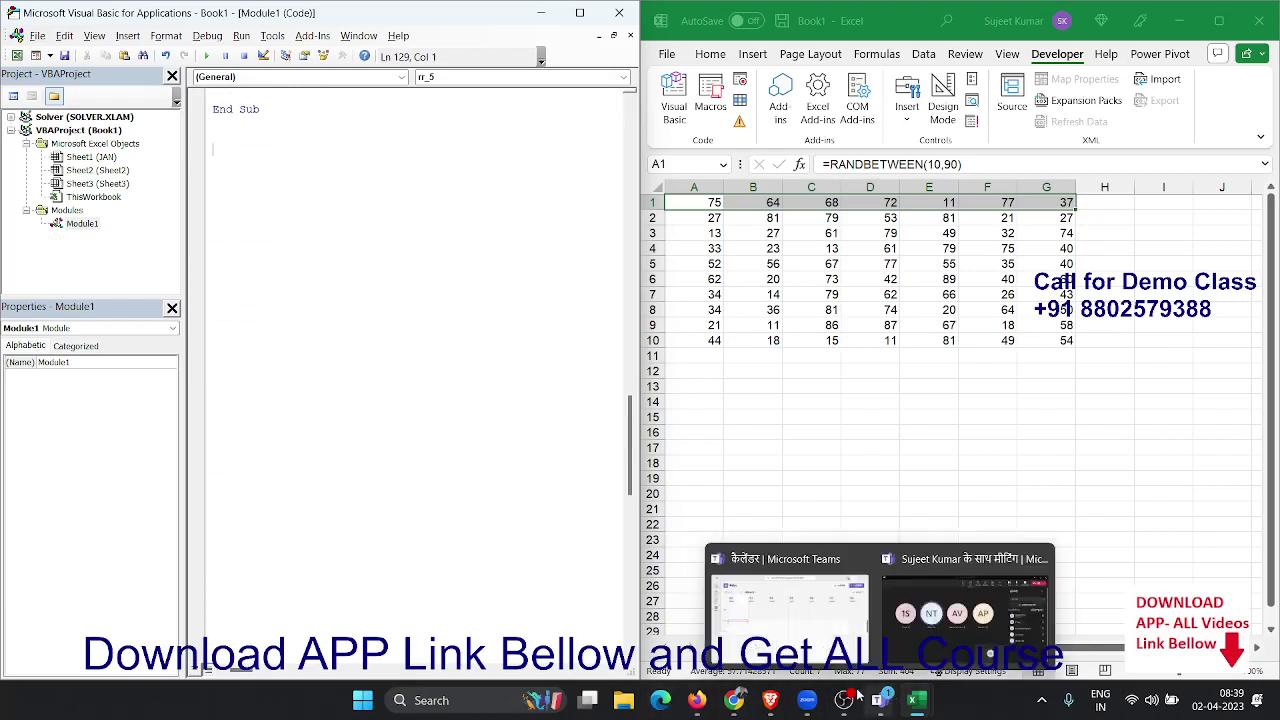
- Open the Day-4- Math_Calculation workbook from the APP_Rec (D:) drive in File Explorer
left_click(623, 705)
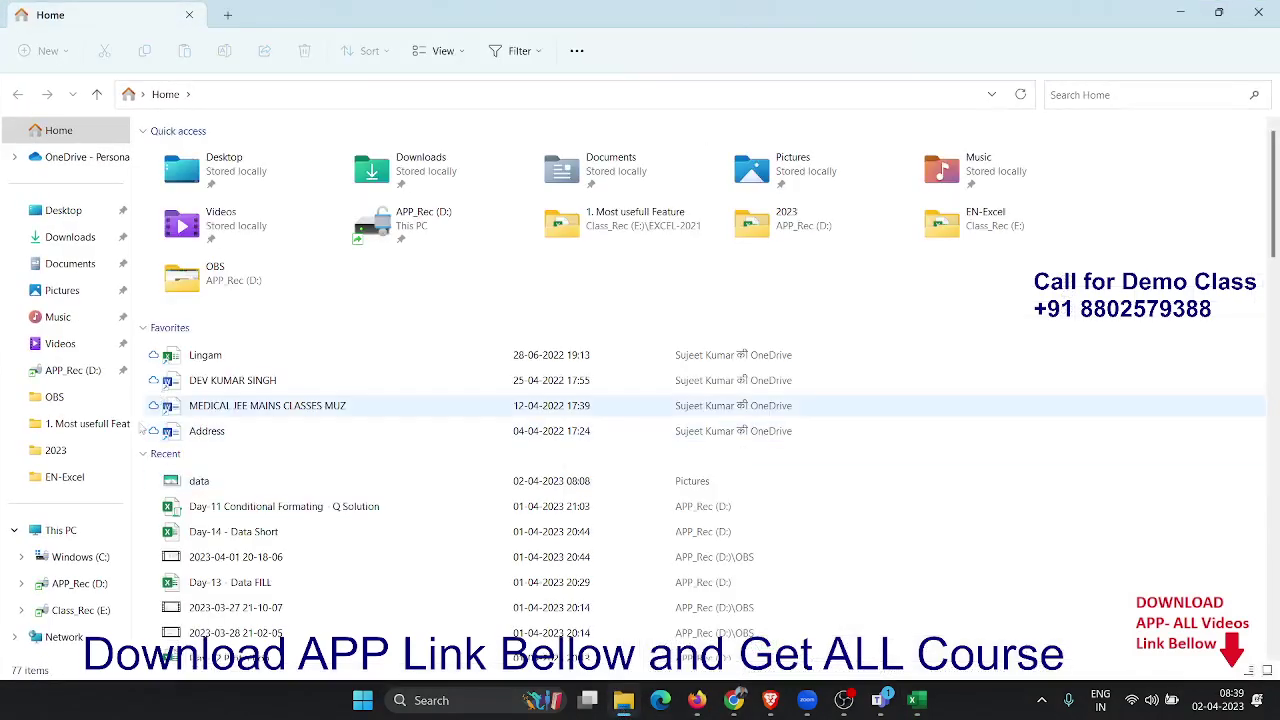
left_click(86, 584)
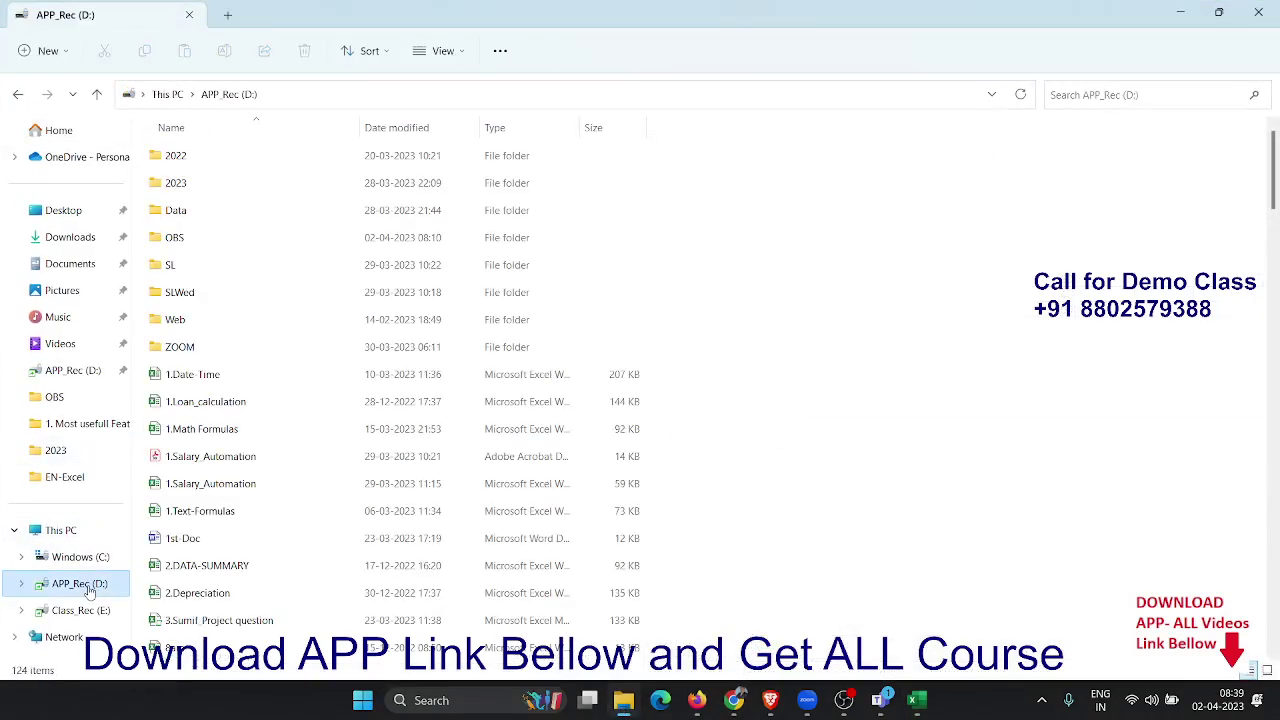
scroll(280, 433, "down", 2)
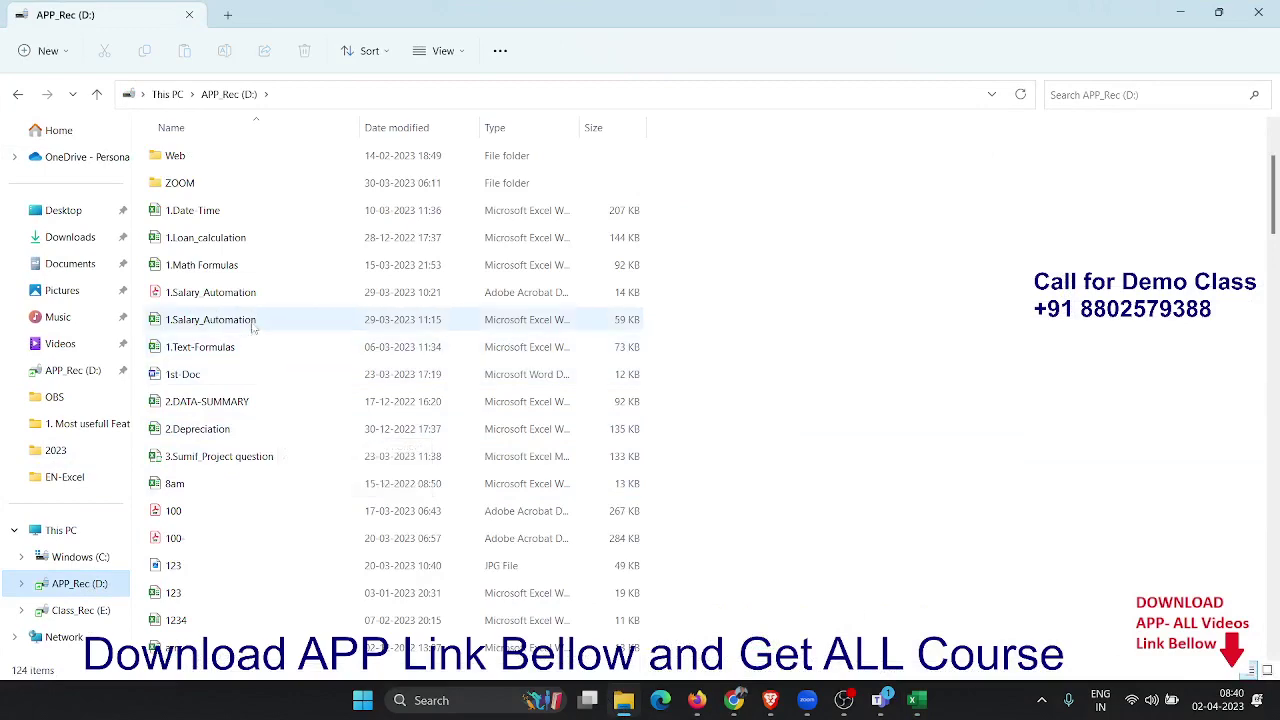
scroll(237, 455, "down", 2)
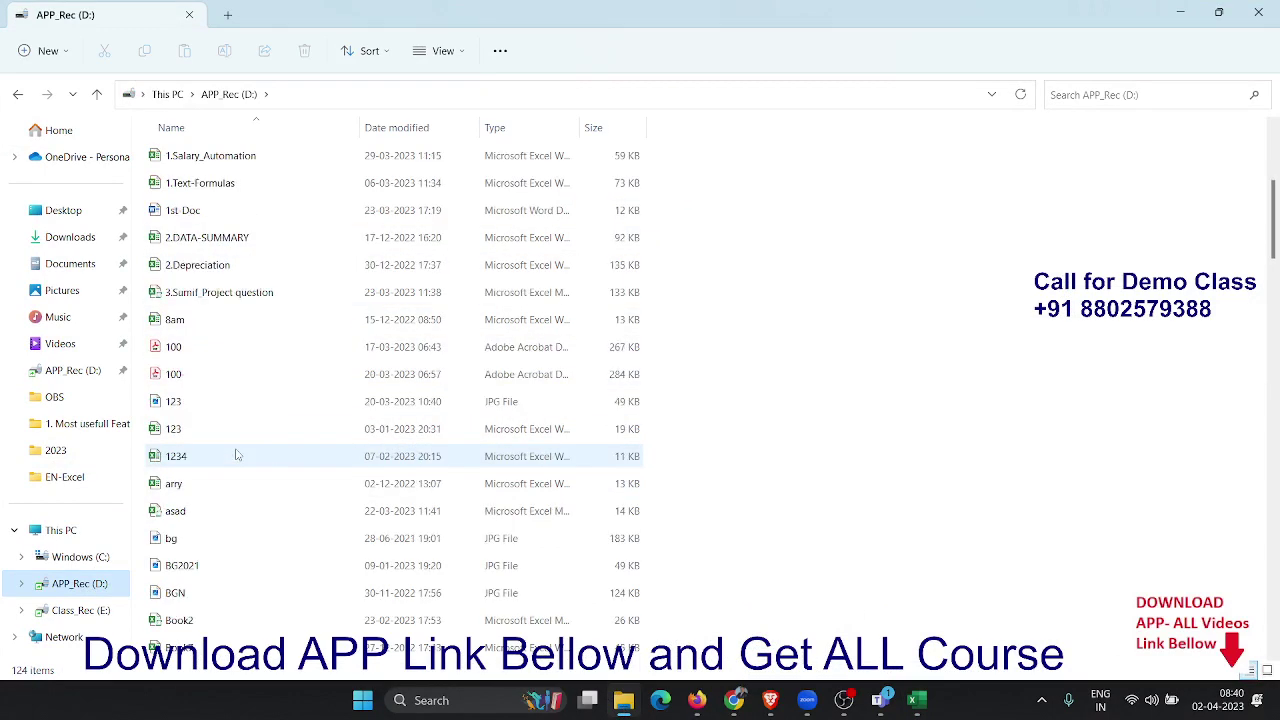
scroll(237, 455, "down", 3)
scroll(237, 455, "down", 3)
scroll(237, 455, "down", 3)
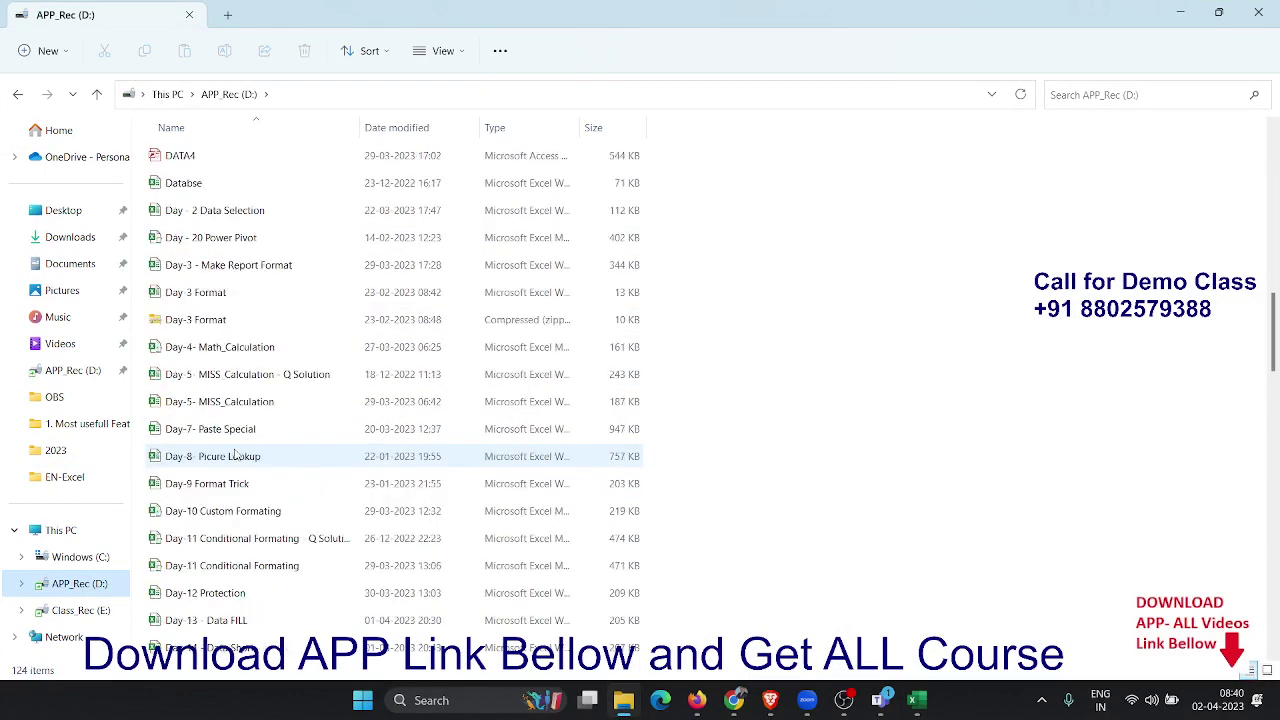
left_click(222, 214)
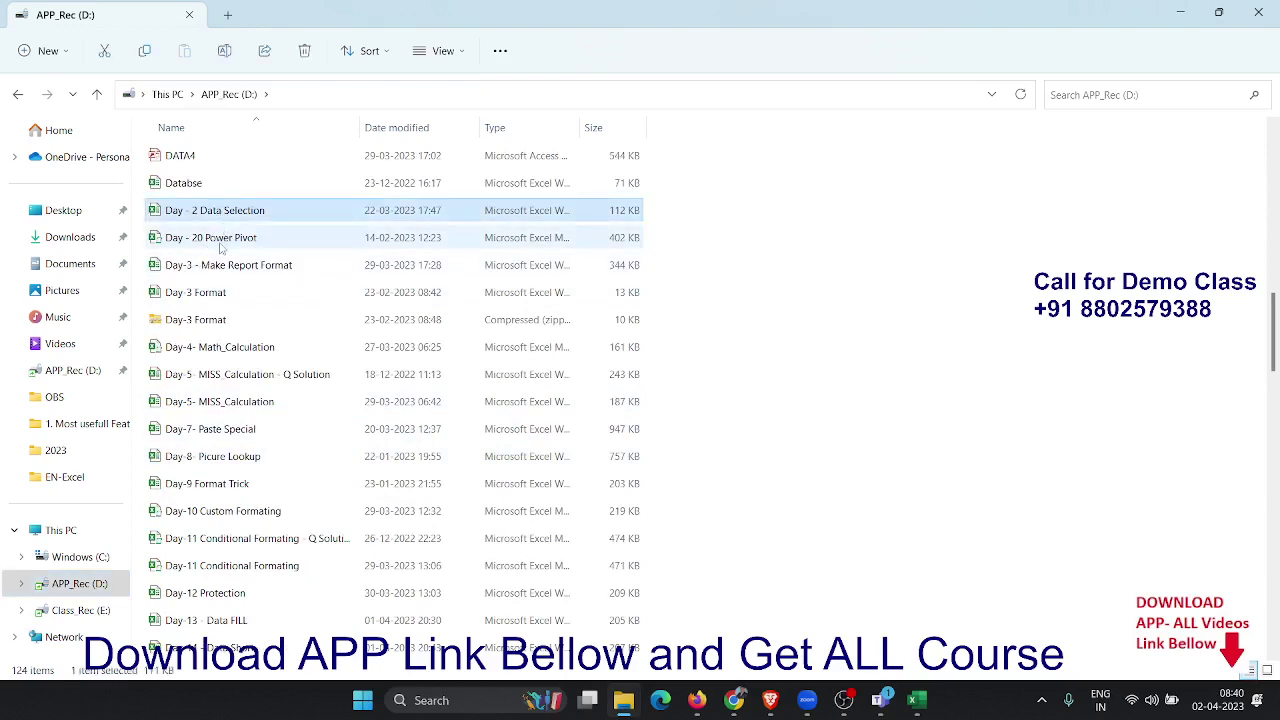
left_click(232, 345)
key("alt+Tab")
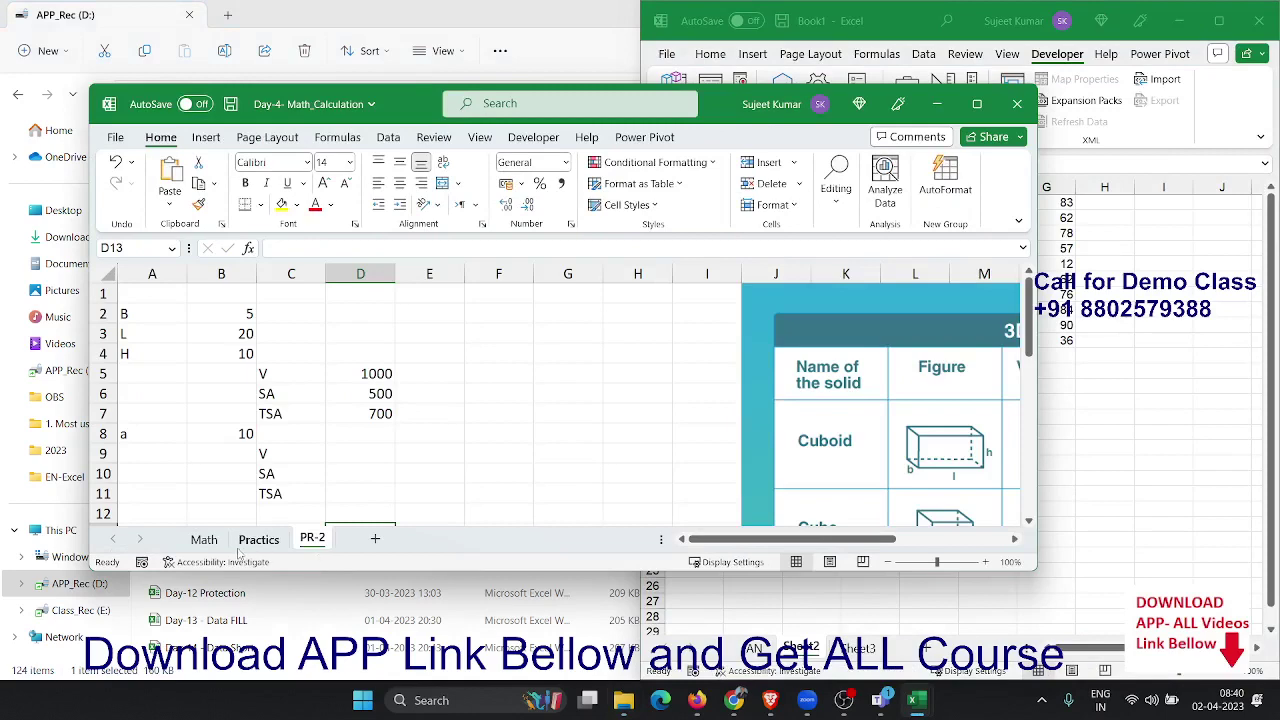
- Select the interest formulas picture on the Practics sheet and bring Book1 forward
left_click(204, 539)
left_click(258, 539)
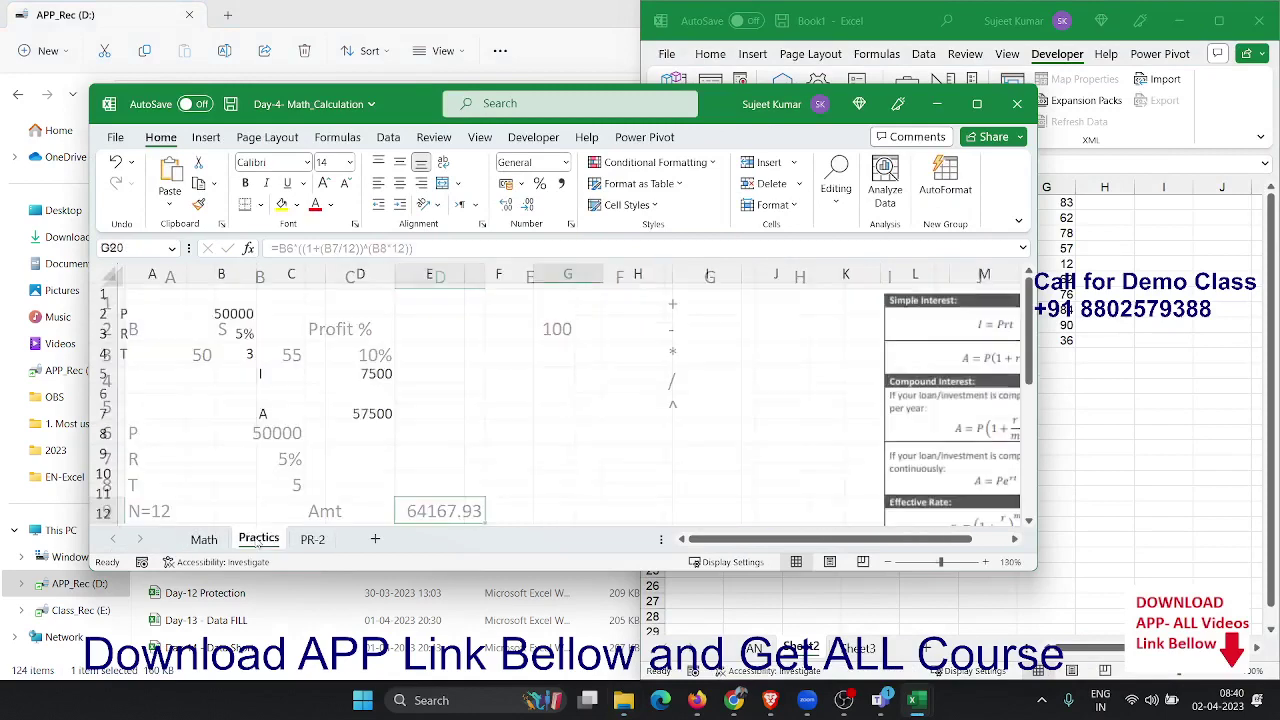
left_click(917, 353)
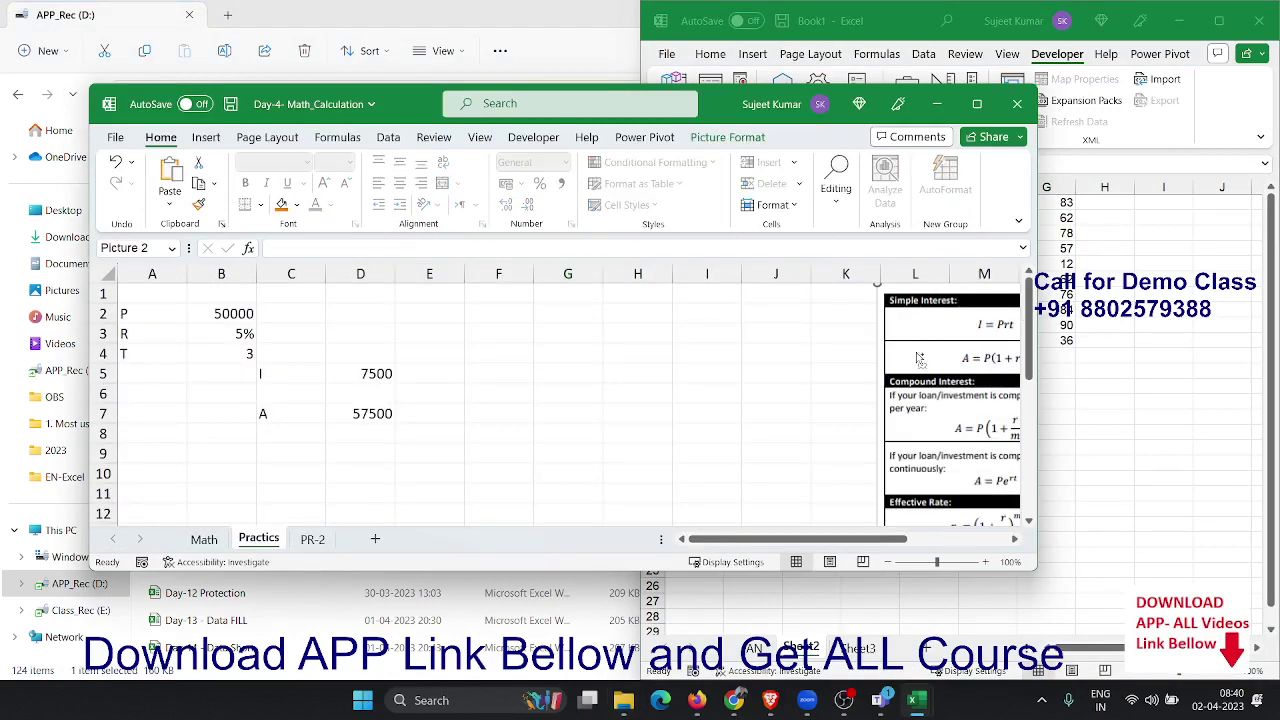
left_click(1190, 405)
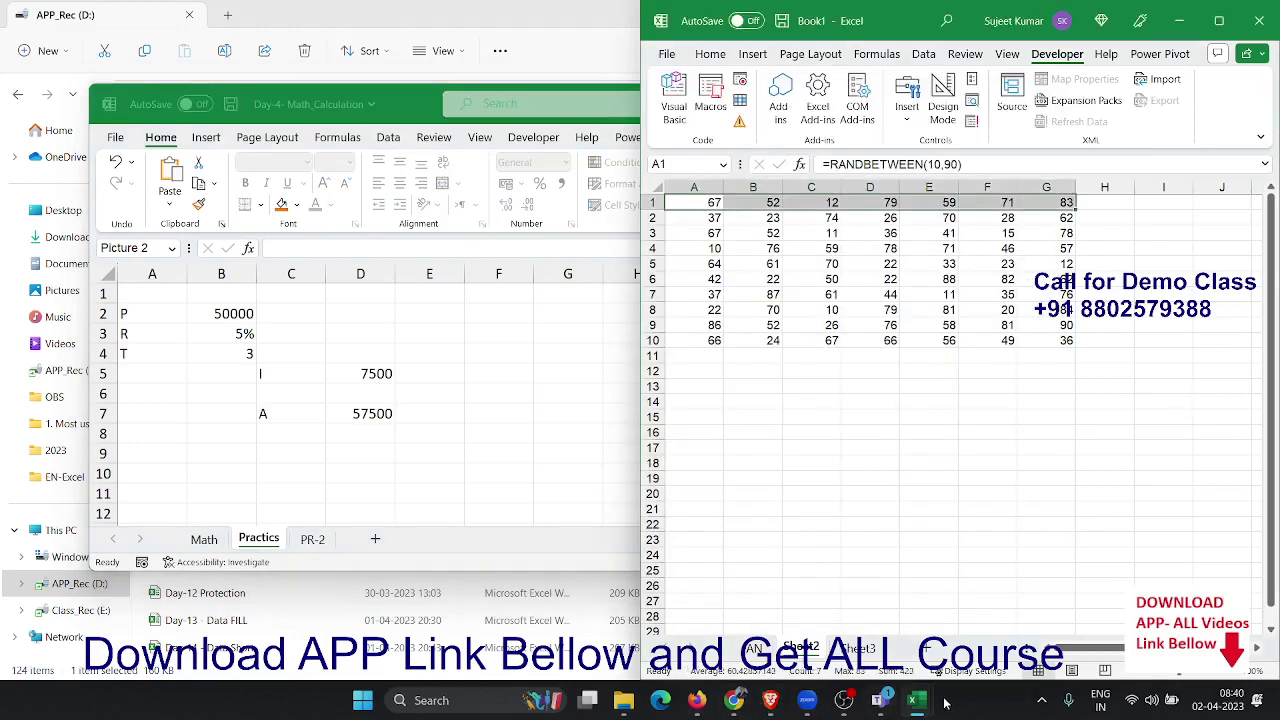
mouse_move(912, 700)
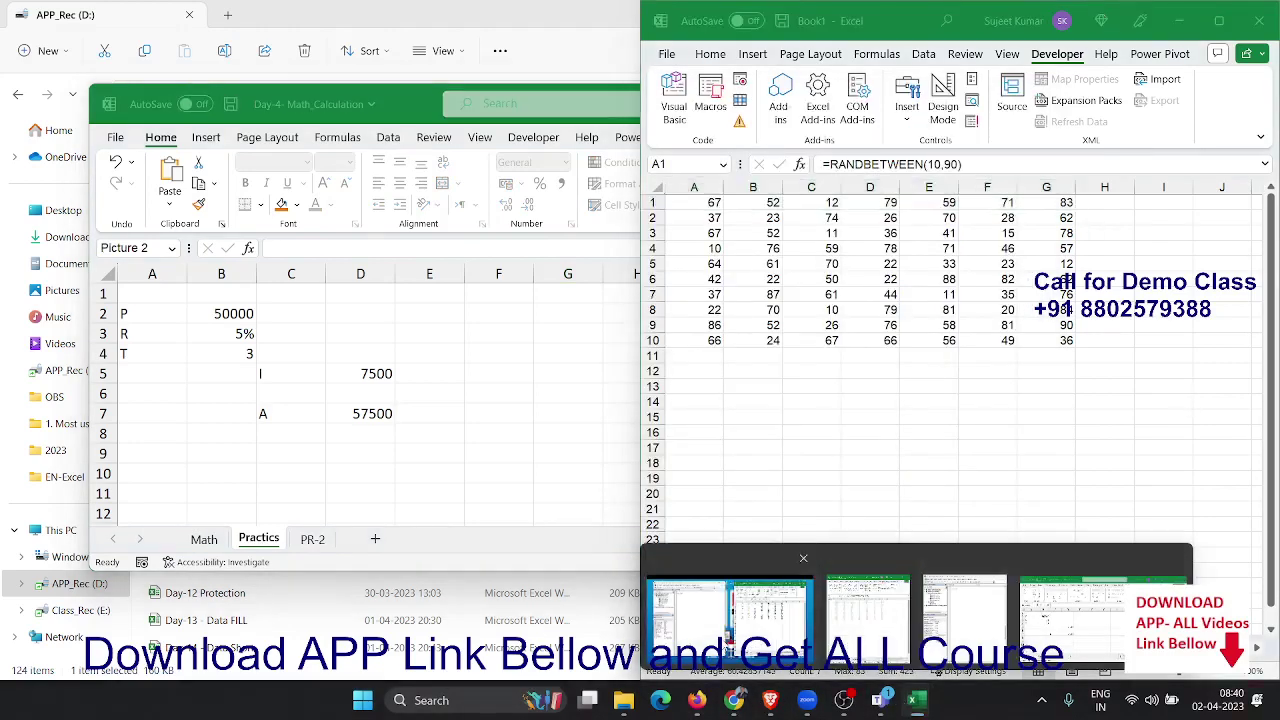
left_click(755, 600)
left_click(76, 225)
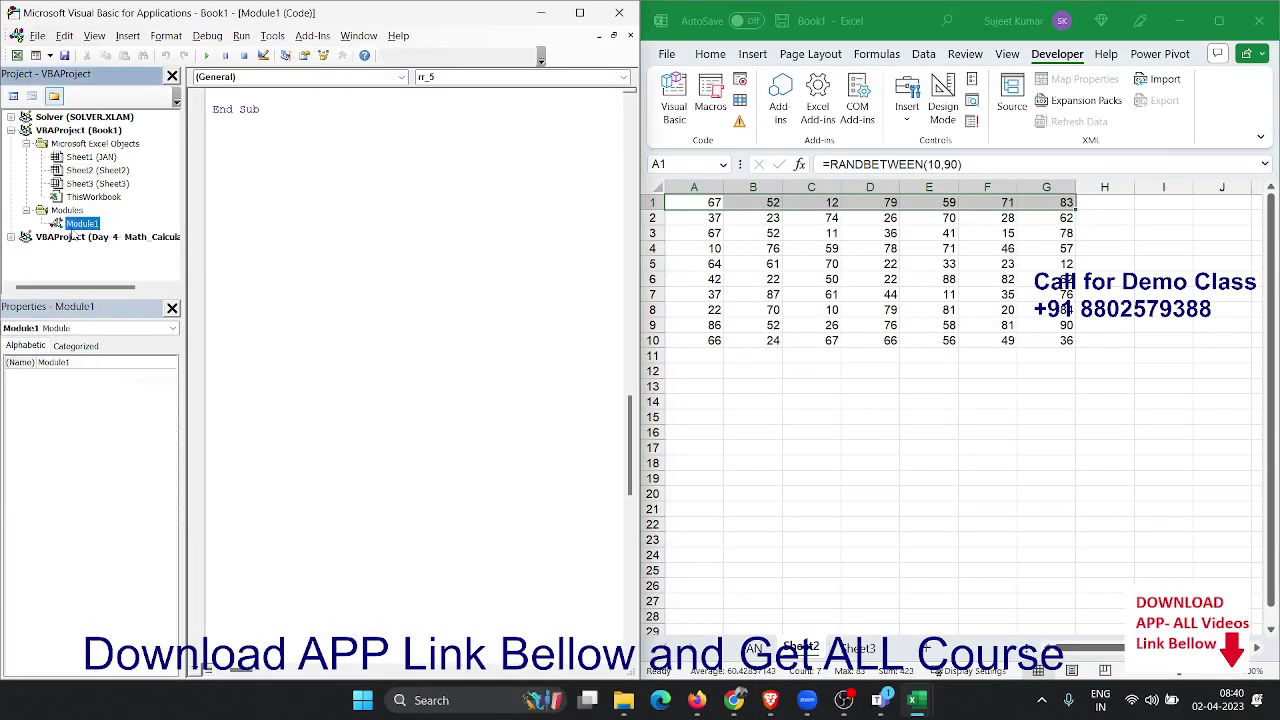
left_click(208, 205)
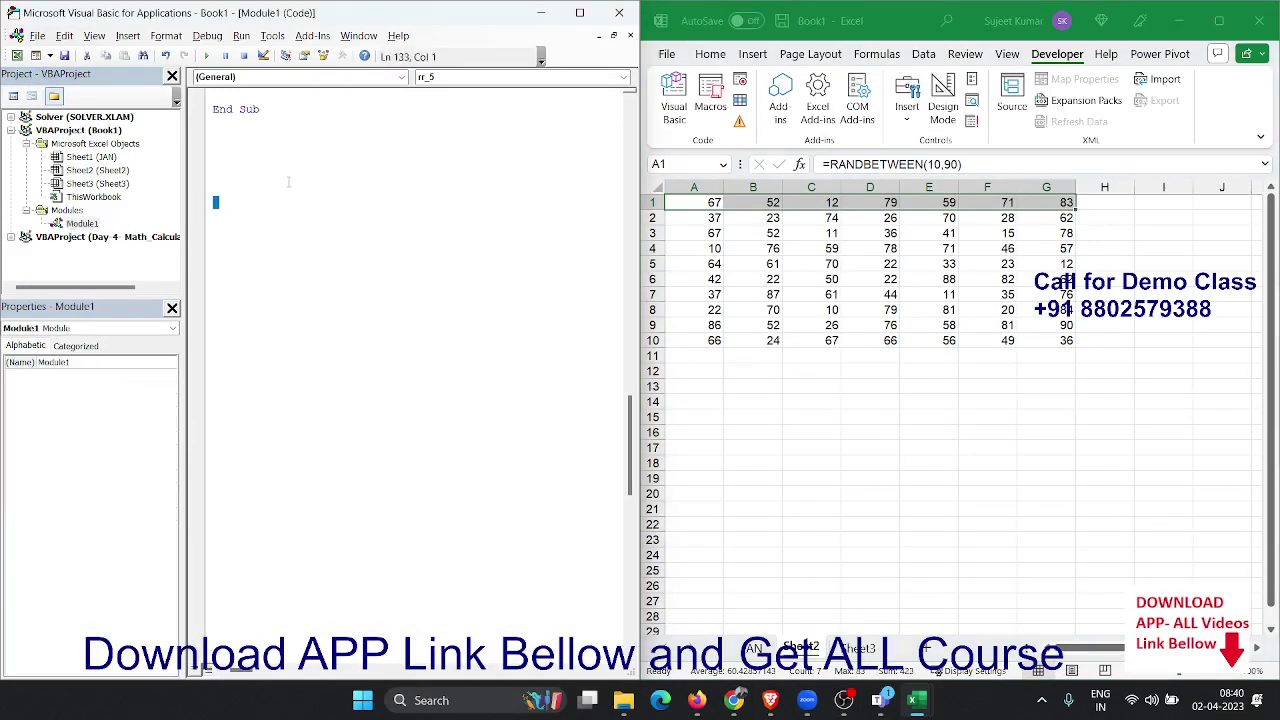
left_click(836, 372)
- Paste the picture at cell A13 of Book1 and drag it just under the data
left_click(705, 388)
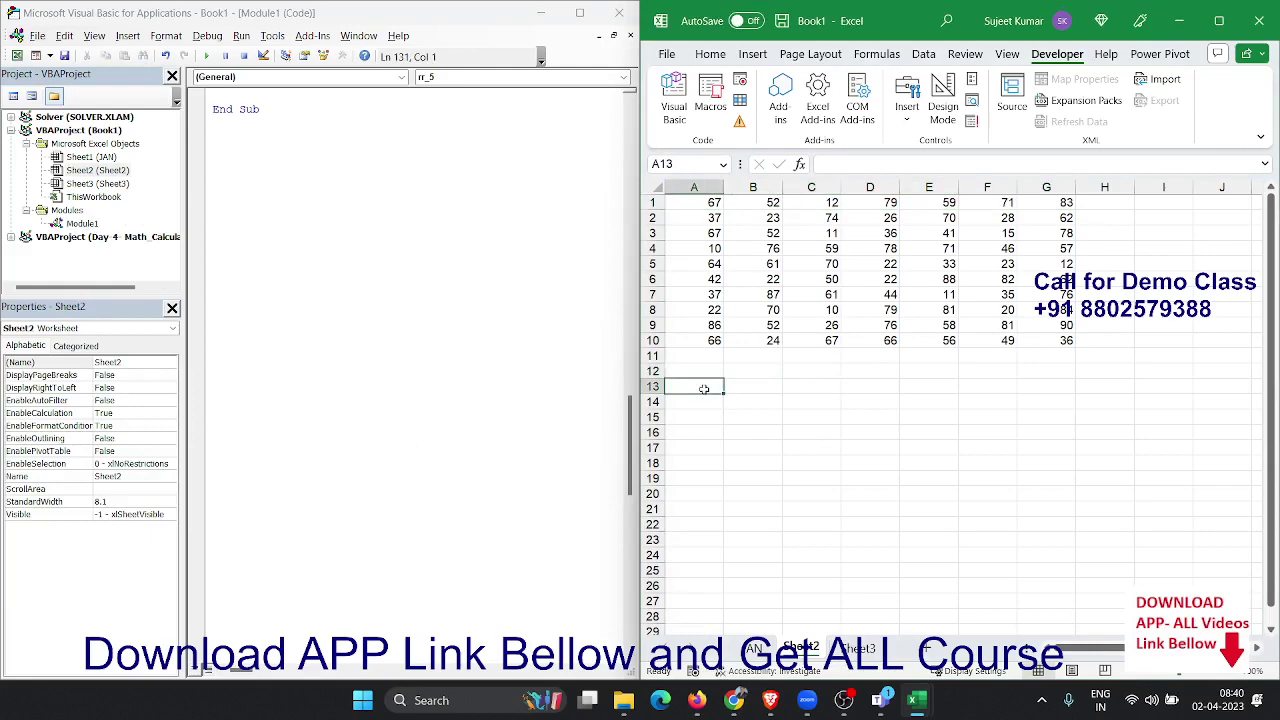
key("ctrl+v")
scroll(894, 251, "down", 1)
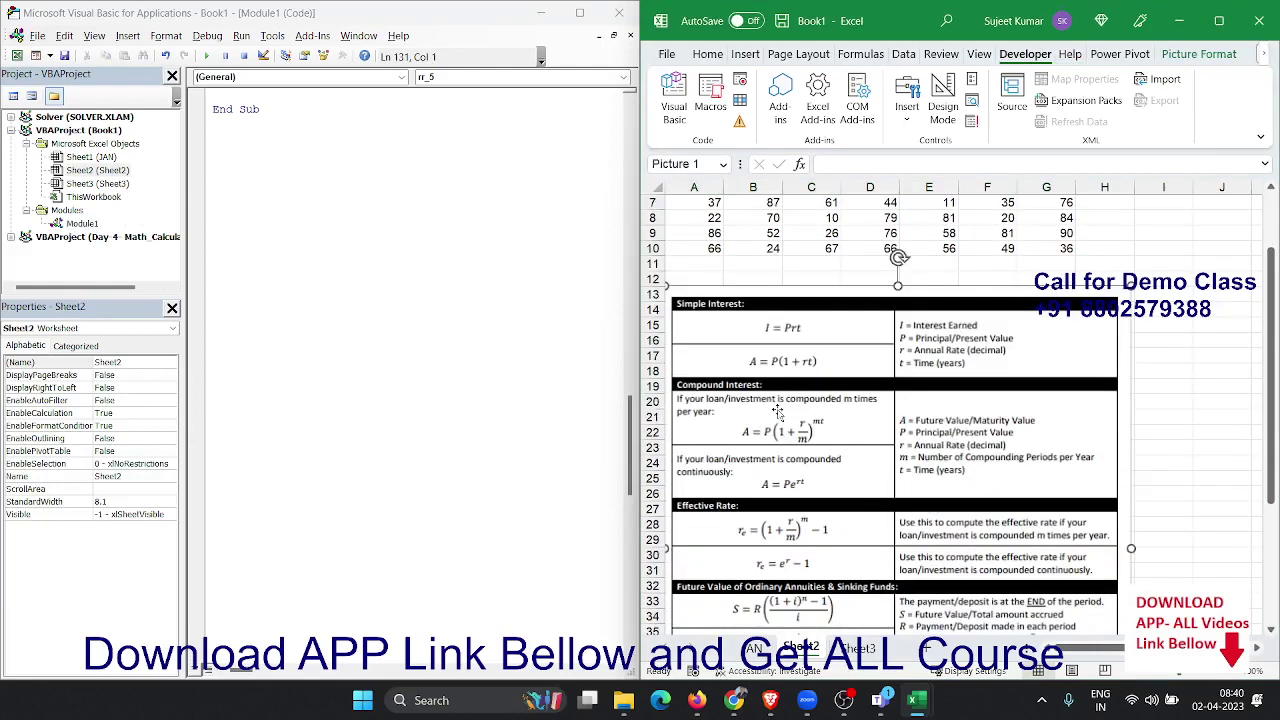
scroll(845, 400, "down", 1)
left_click_drag(845, 400, 783, 386)
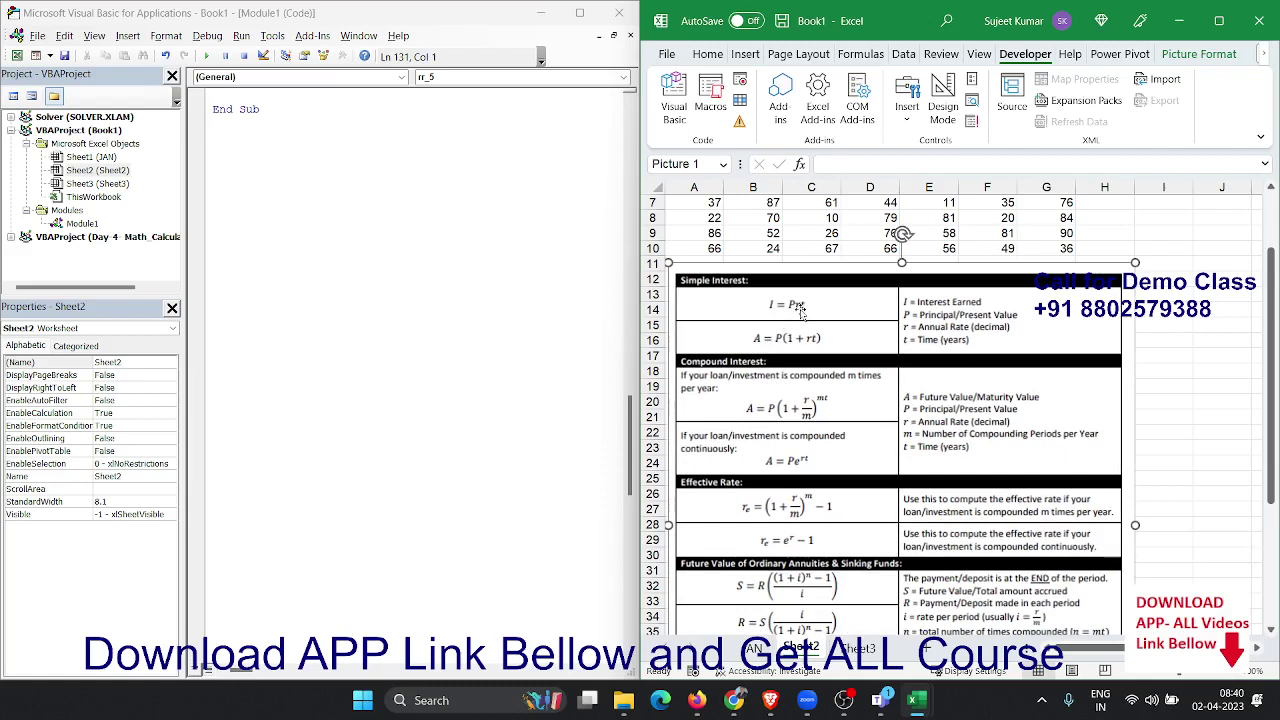
left_click(251, 162)
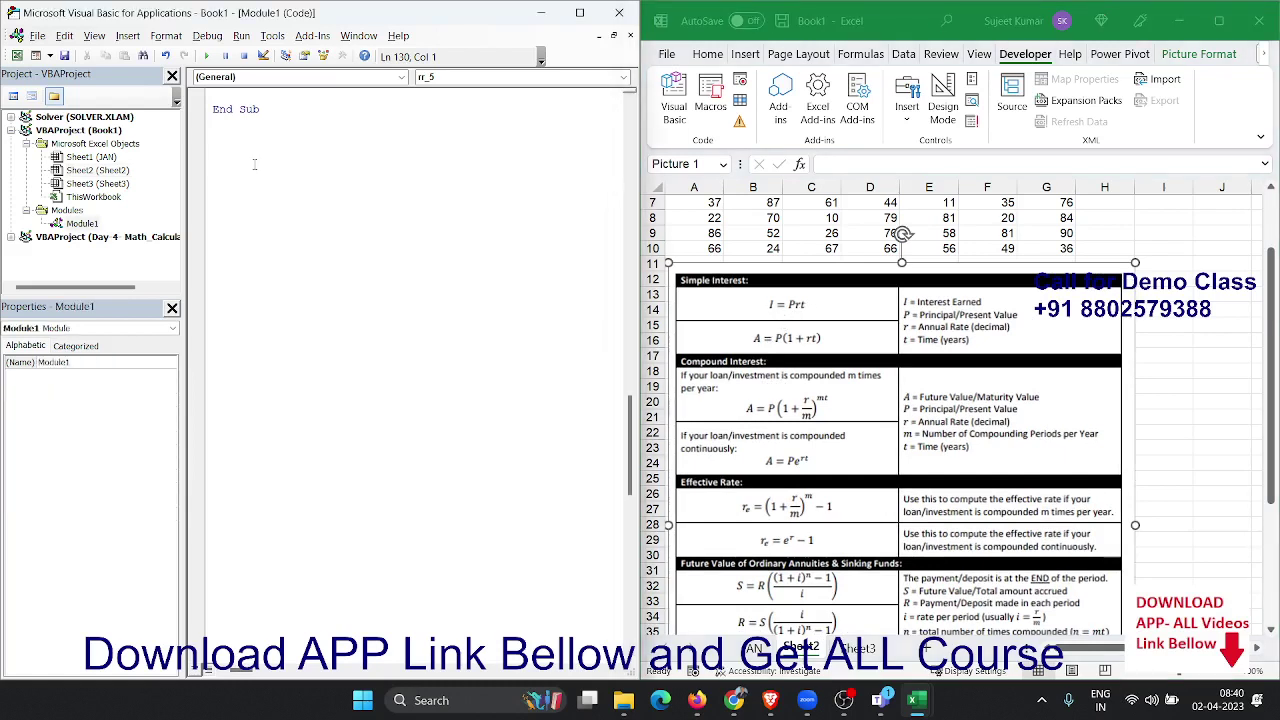
left_click(251, 149)
- Create a new macro Sub M_1 below the existing code in Module1
type("sub ")
type("M_1")
key("Return")
key("Return")
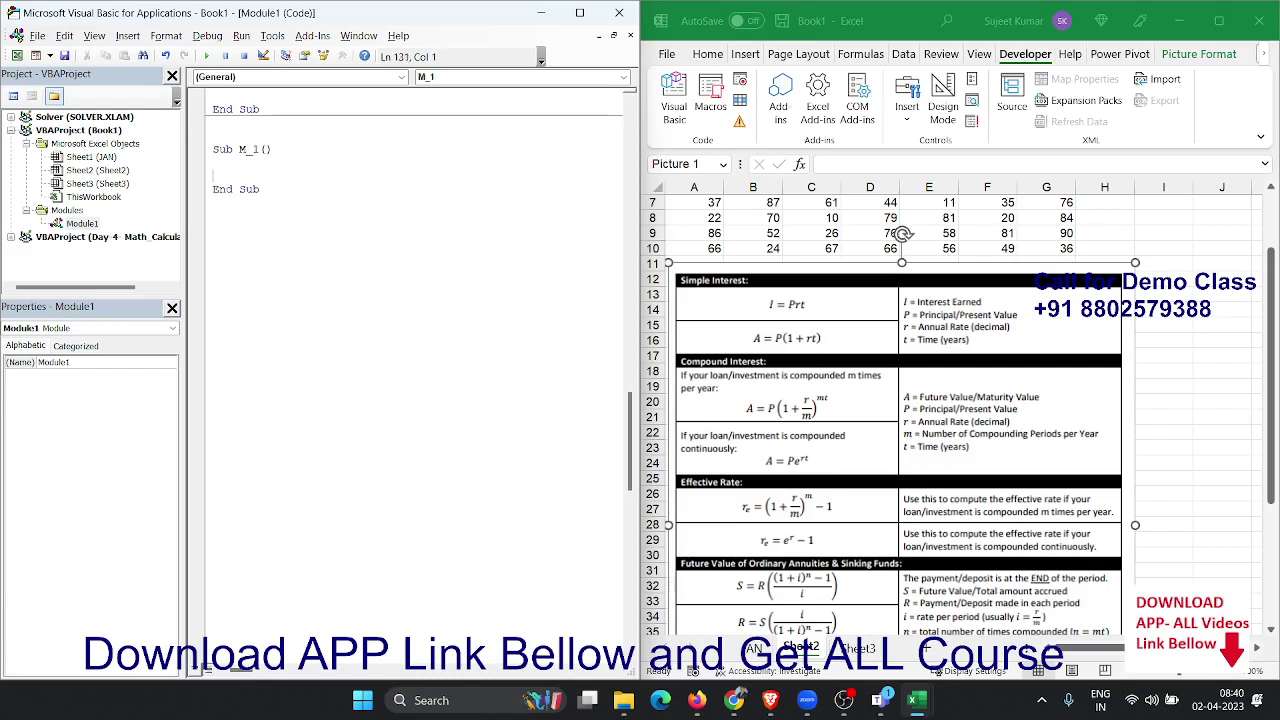
key("Return")
key("Return")
left_click(213, 176)
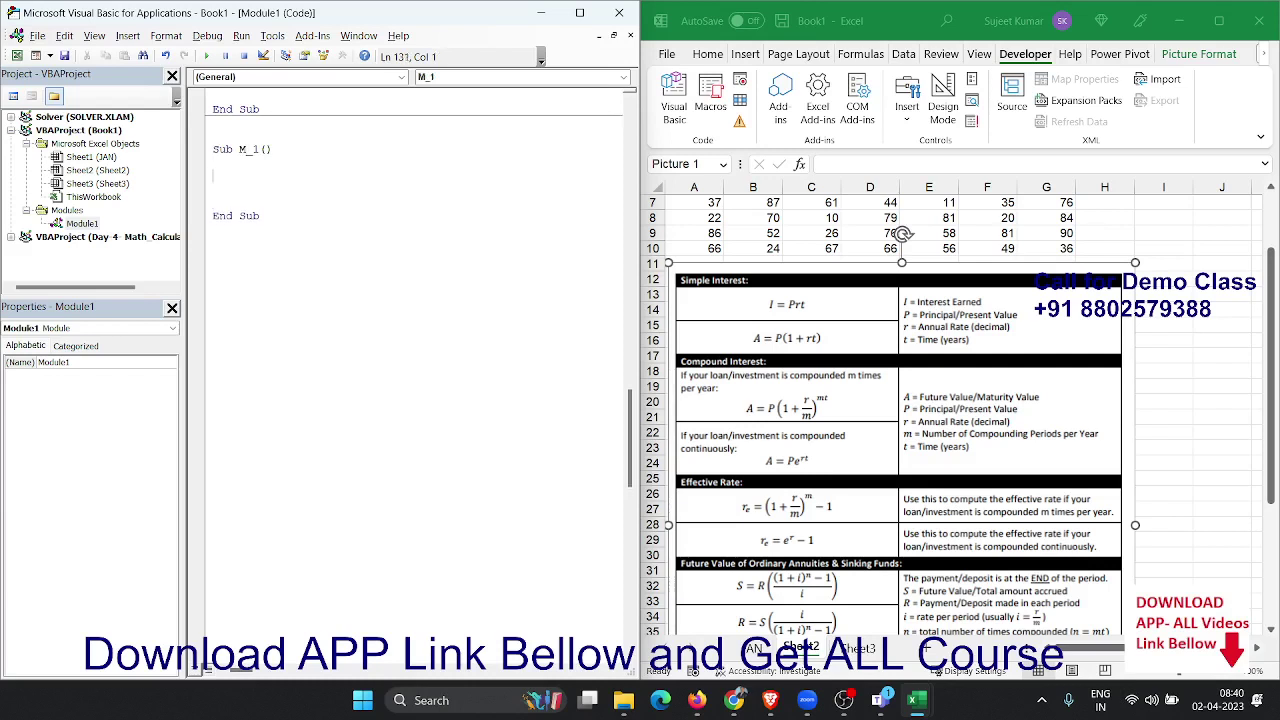
- Declare p As Long, r As Double and t As Byte inside M_1
type("dim ")
type("p as ")
type("long")
key("Return")
type("dim r ")
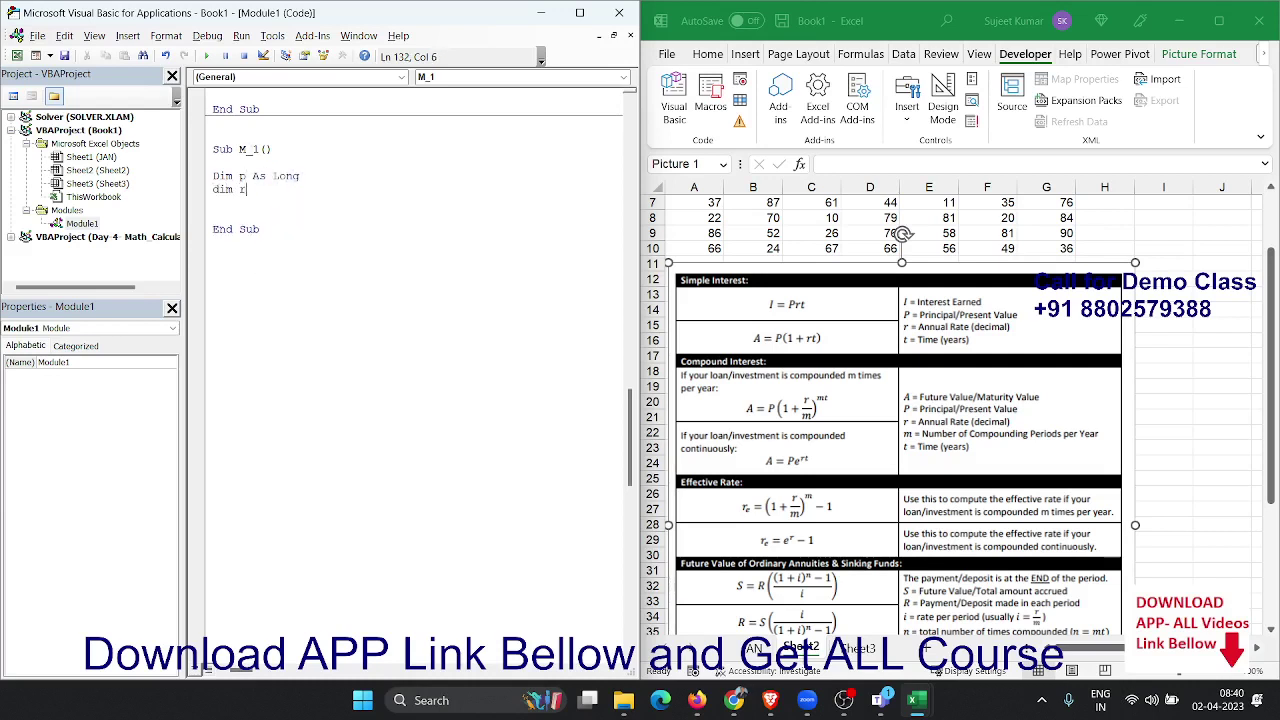
type("as")
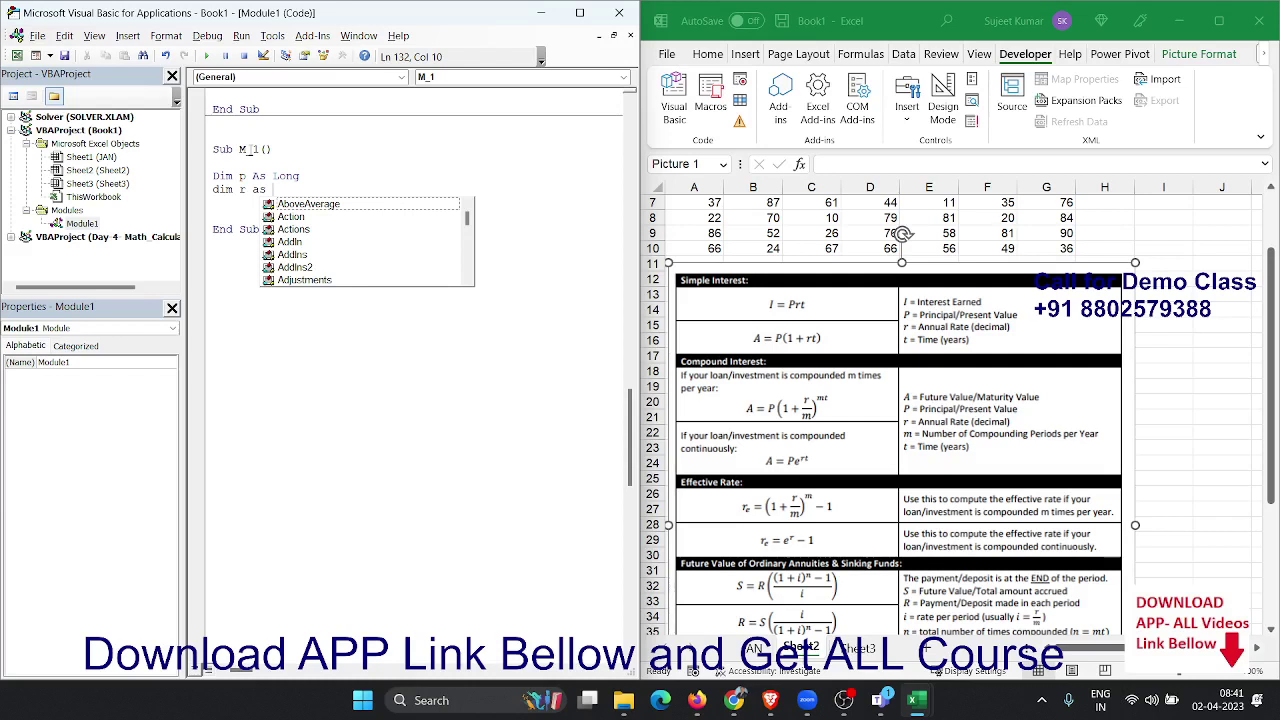
type("Double")
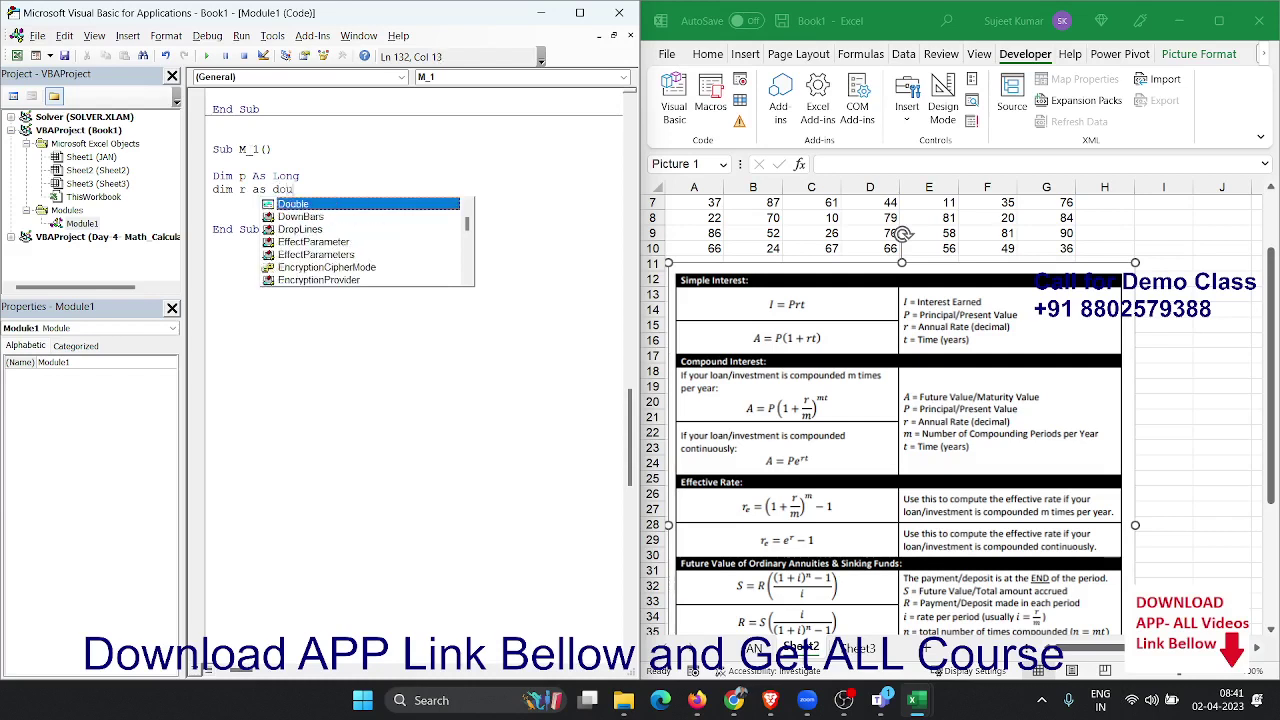
key("Tab")
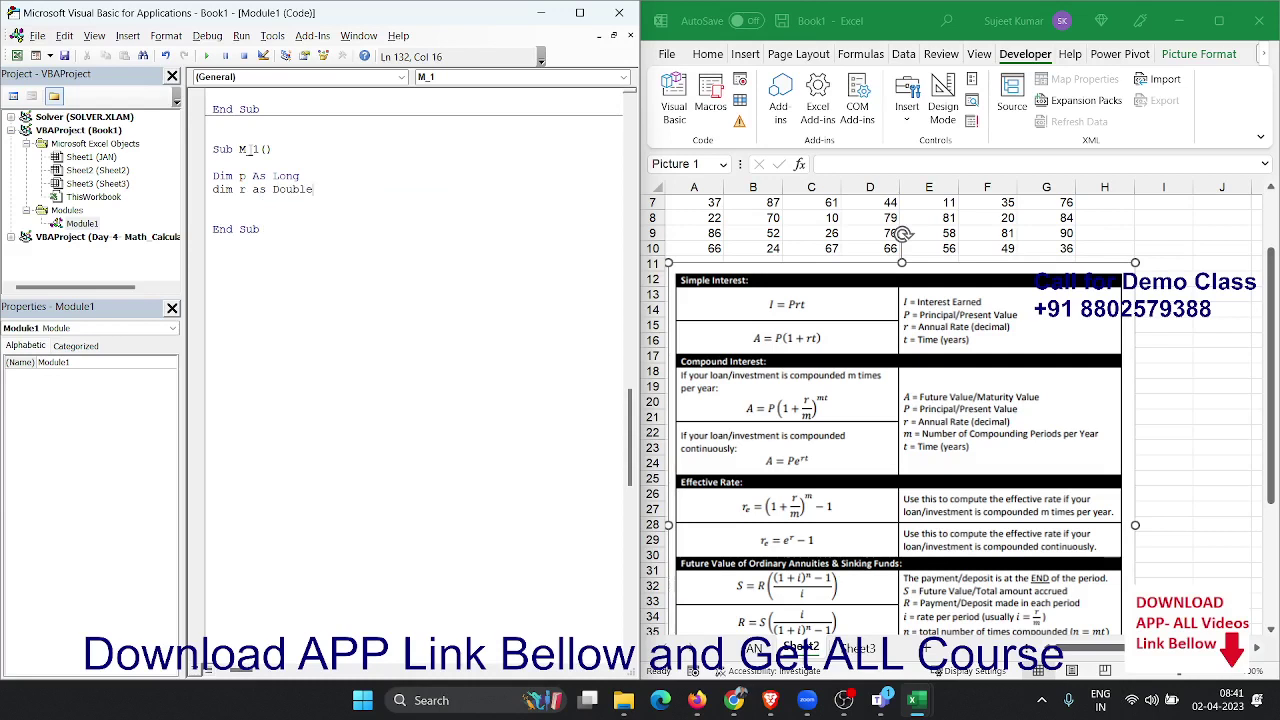
key("Return")
type("dim ")
type("t as by")
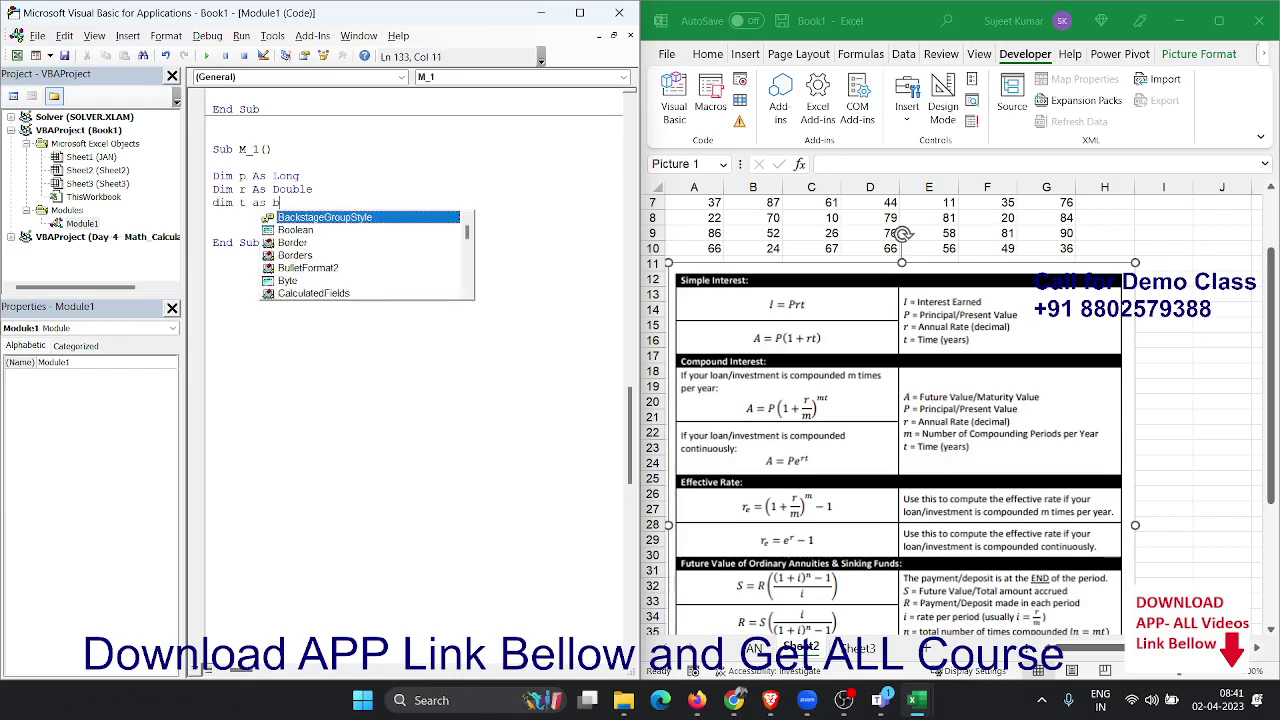
type("t")
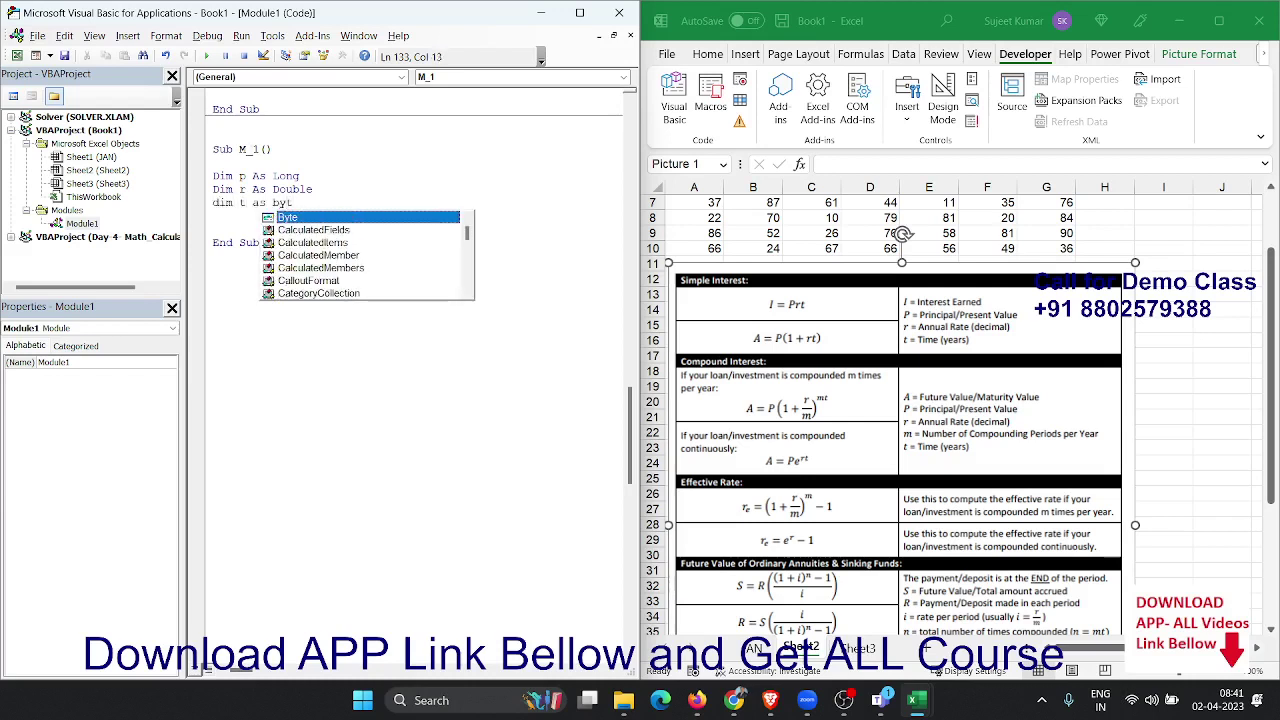
key("Return")
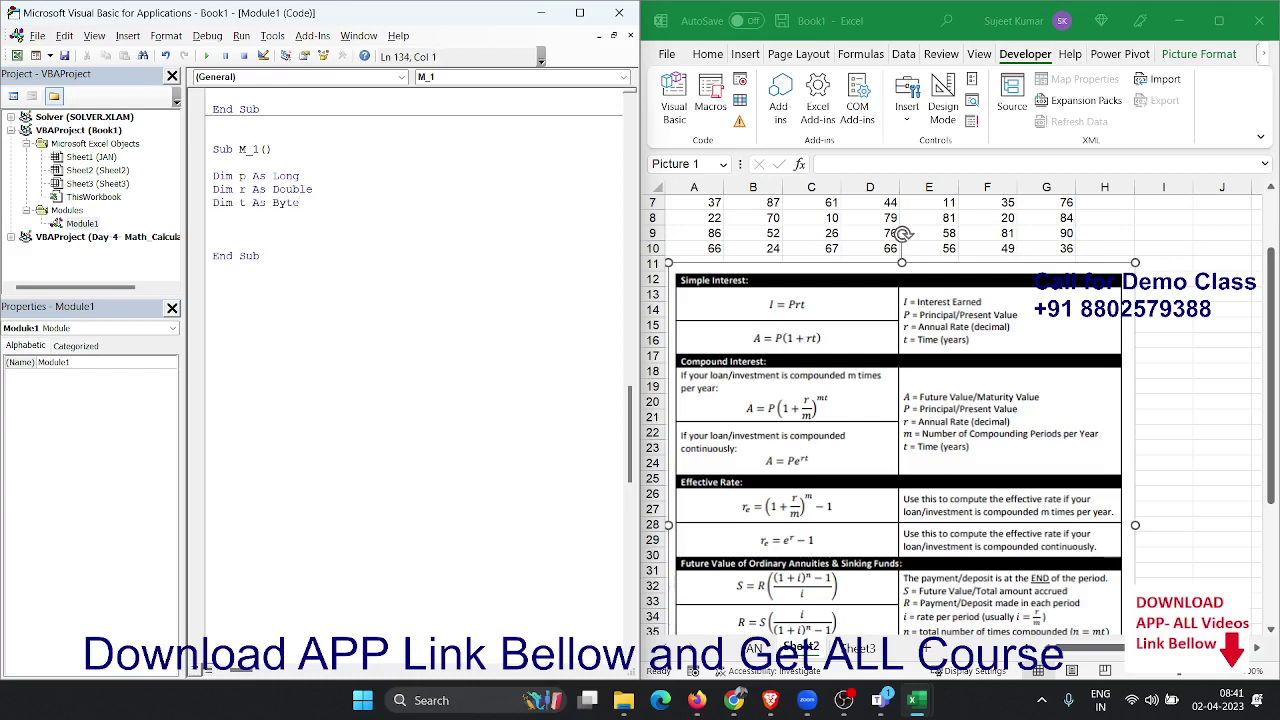
key("Return")
key("Return")
- Assign p = 50000, r = 0.05 and t = 3 in M_1
type("p=50000")
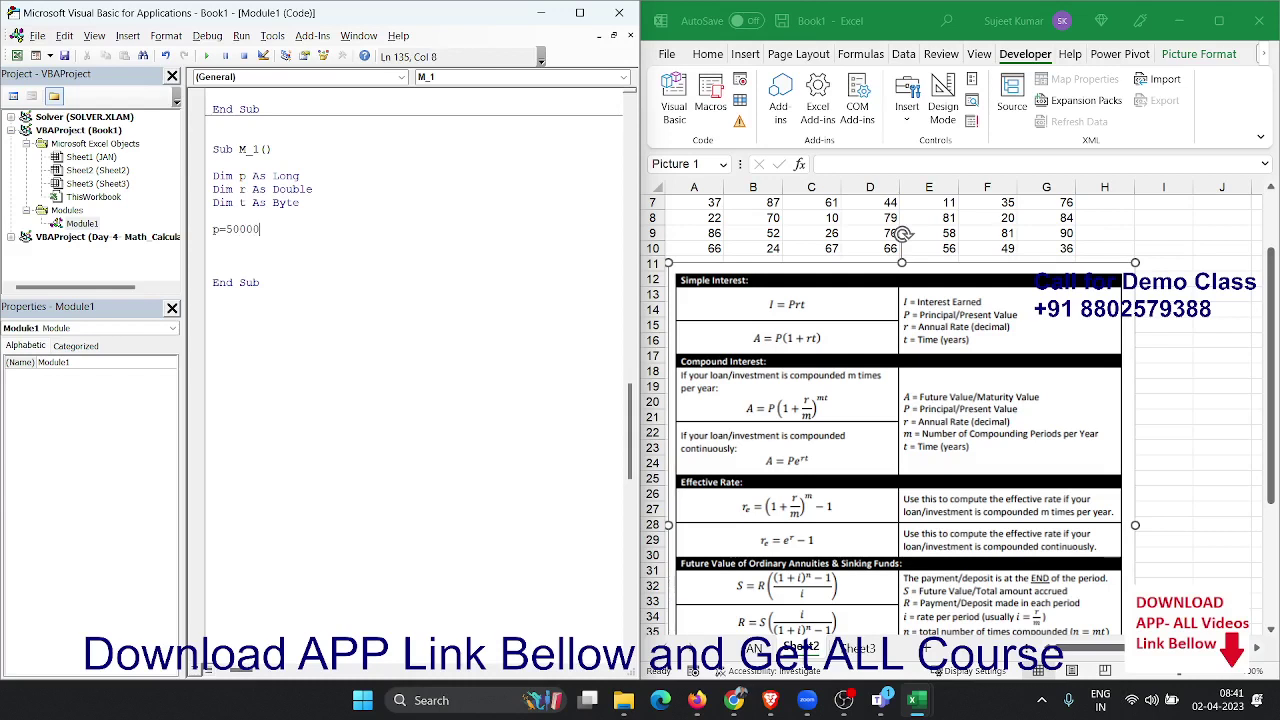
key("Return")
type("r = ")
type("0")
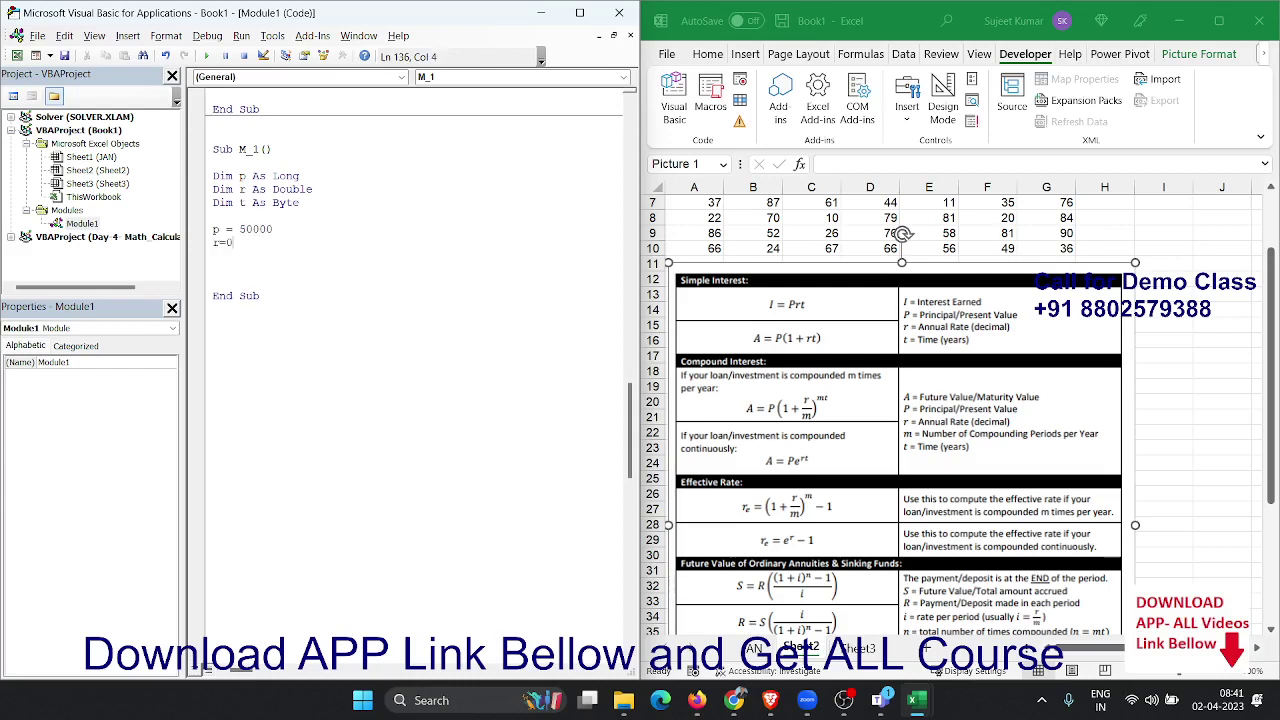
type(".05")
key("Return")
type("t=6")
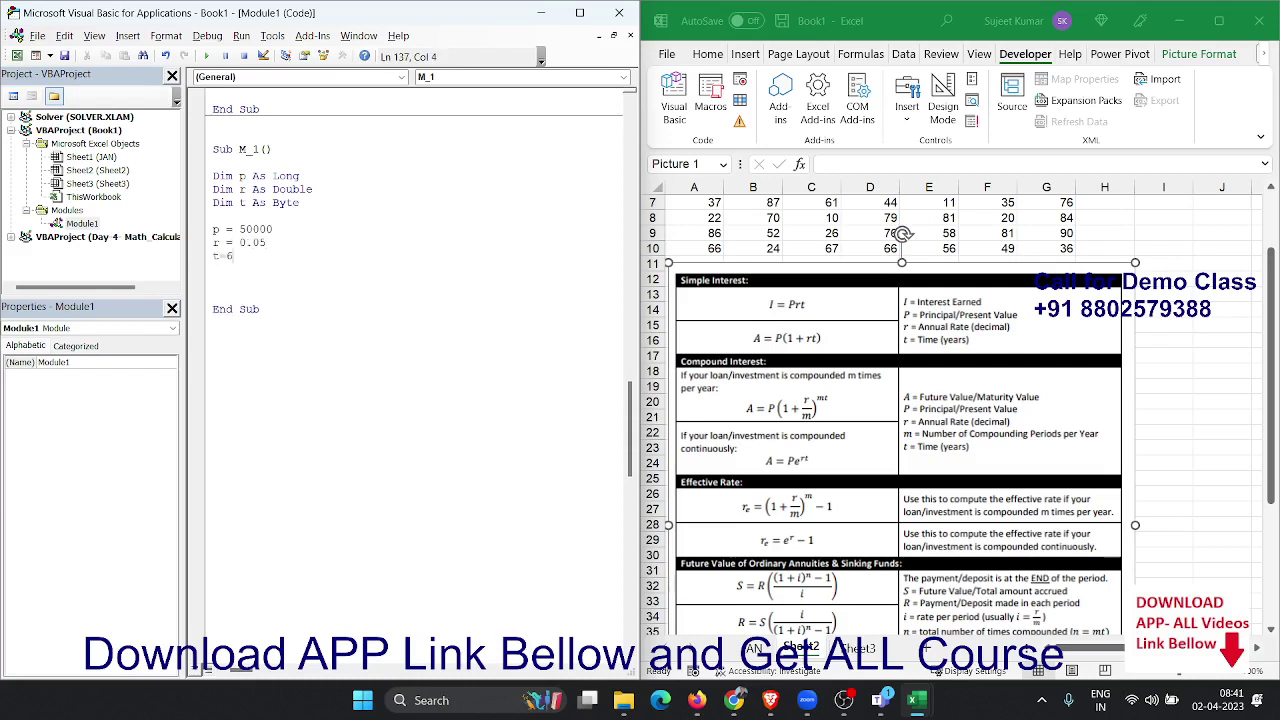
key("BackSpace")
type("3")
key("Return")
key("Return")
- Insert a line above the assignments and start declaring i as Double
left_click(213, 229)
key("Return")
type("di")
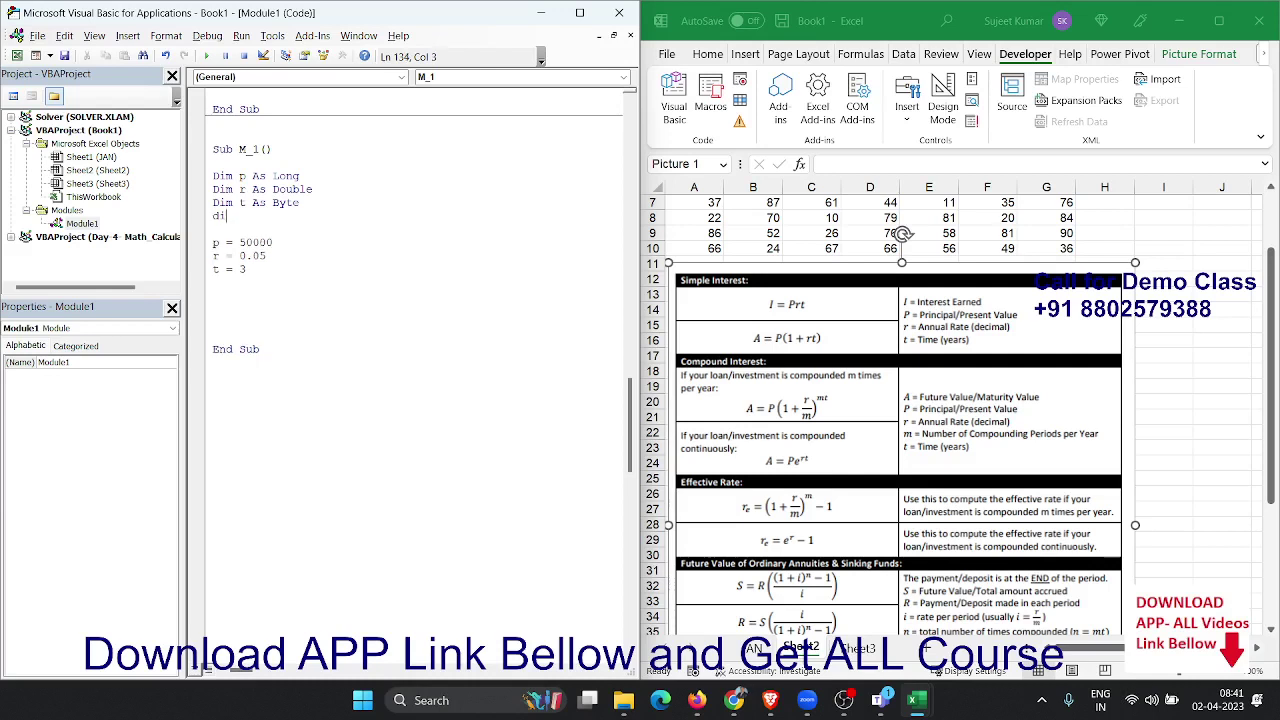
type(" i ")
type("as d")
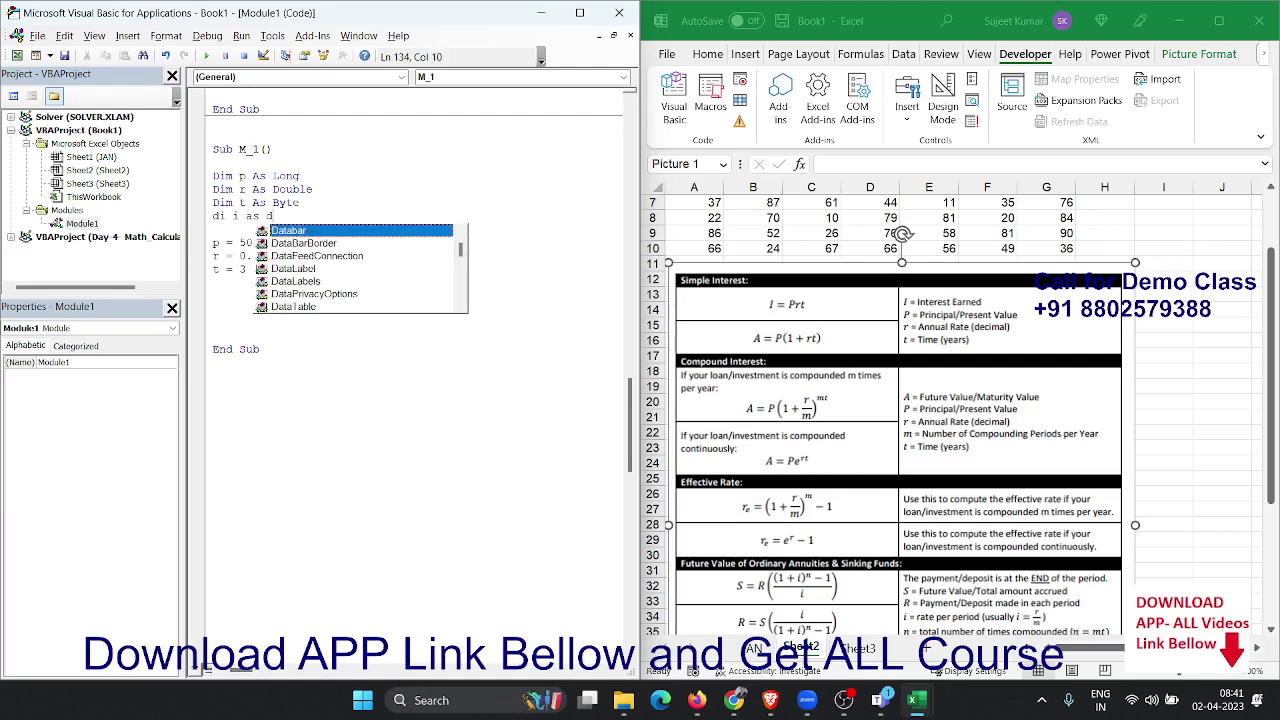
type("ou")
key("Tab")
- Fix the line to Dim i As Double, add i = p * r * t and MsgBox i, and run M_1 showing 7500
key("Return")
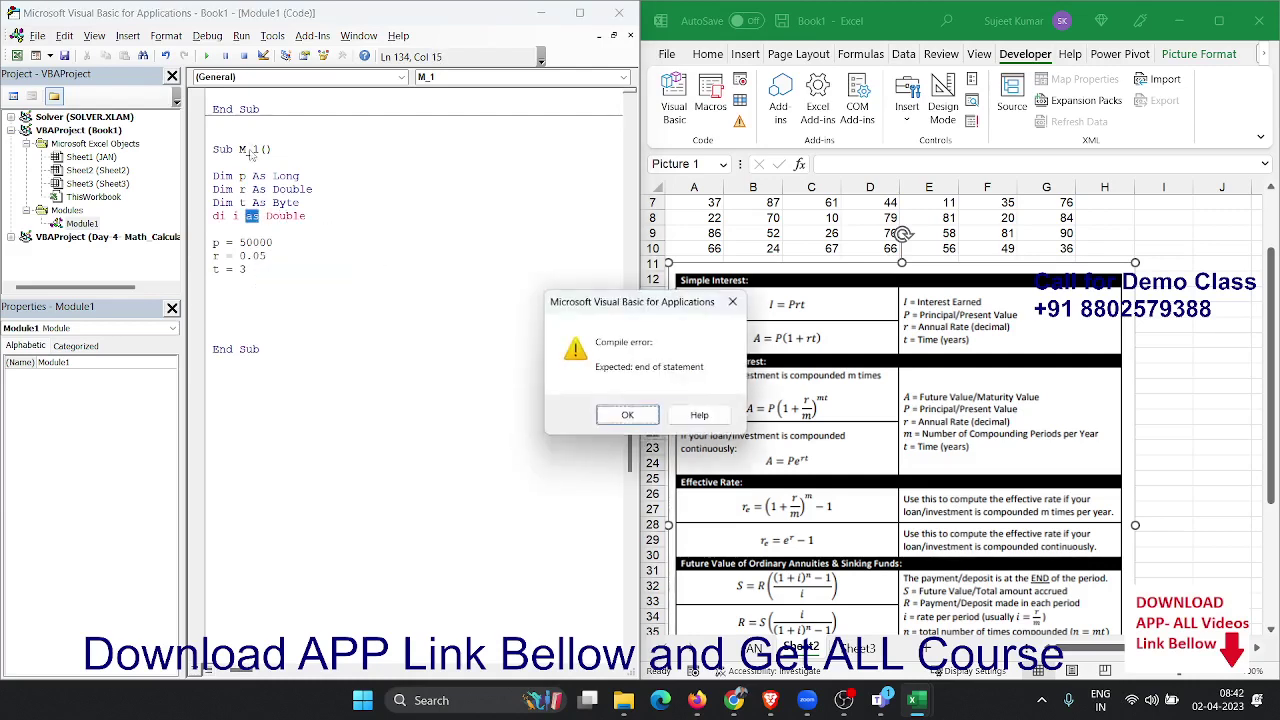
key("Return")
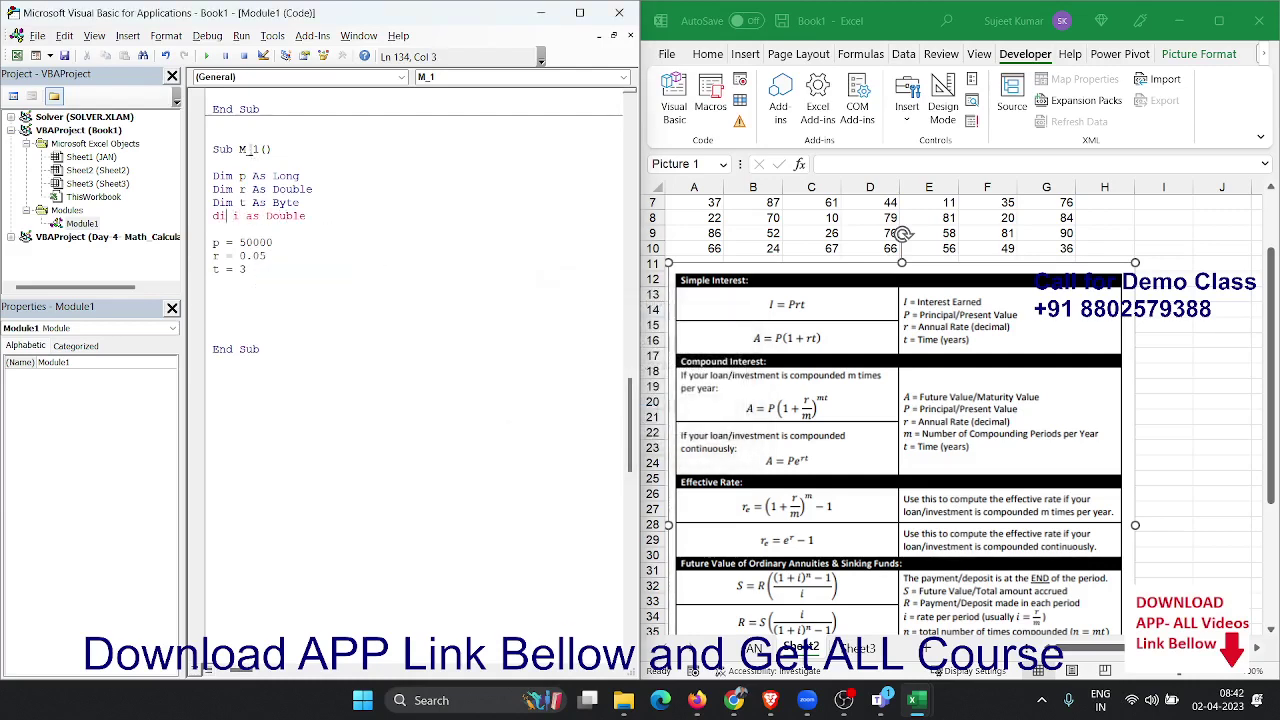
type("m")
key("Down")
key("Down")
type("i ")
type("= ")
type("p * ")
type("r * ")
type("t")
key("Return")
key("Return")
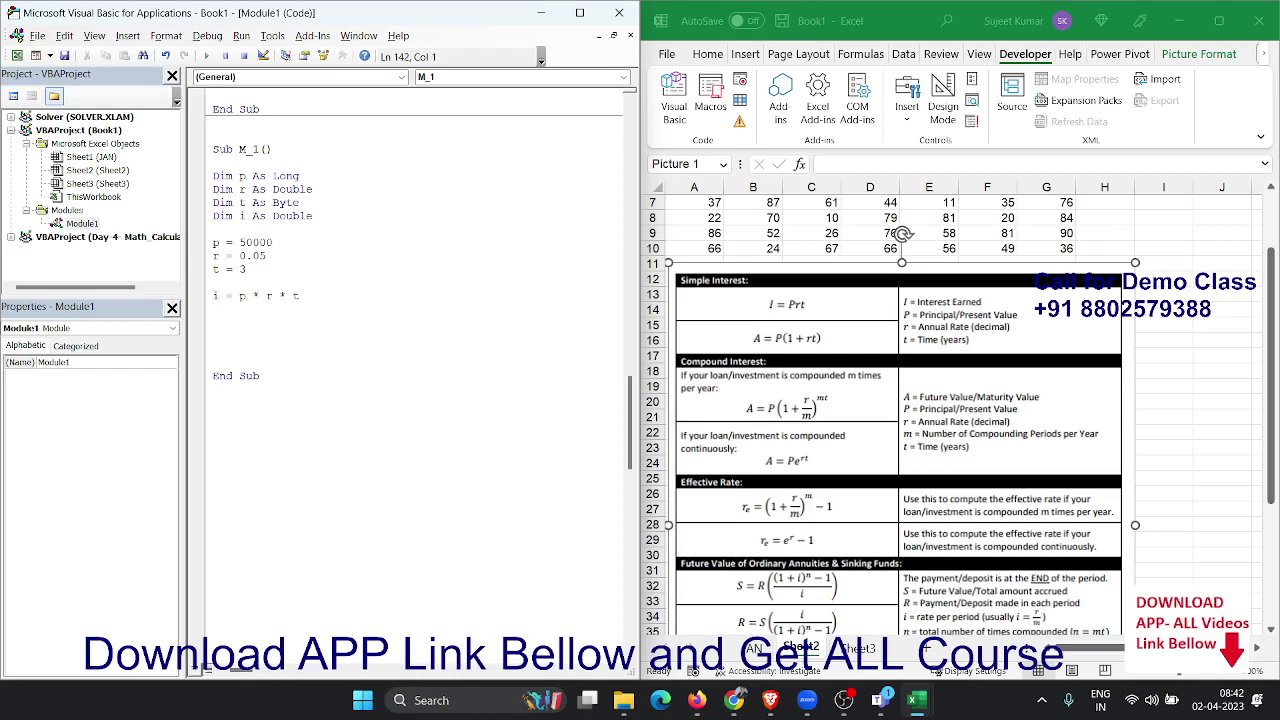
type("ms")
type("gbox ")
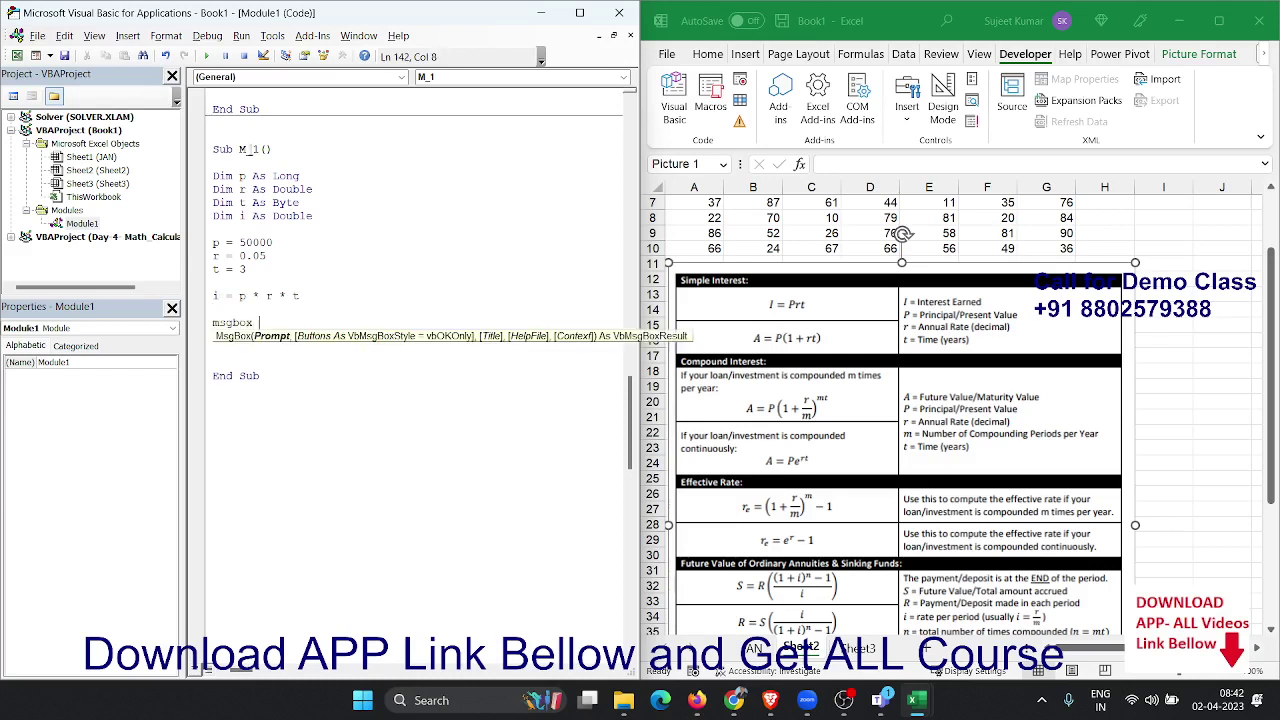
type("i")
key("Up")
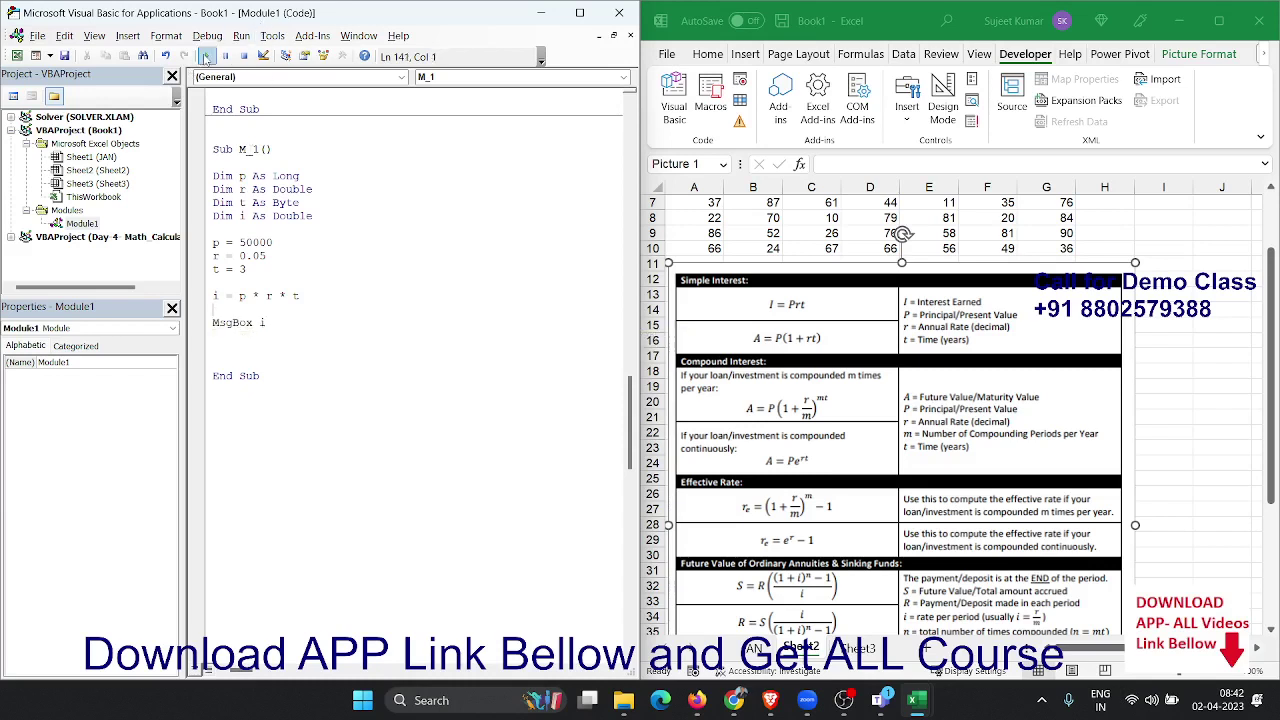
left_click(205, 56)
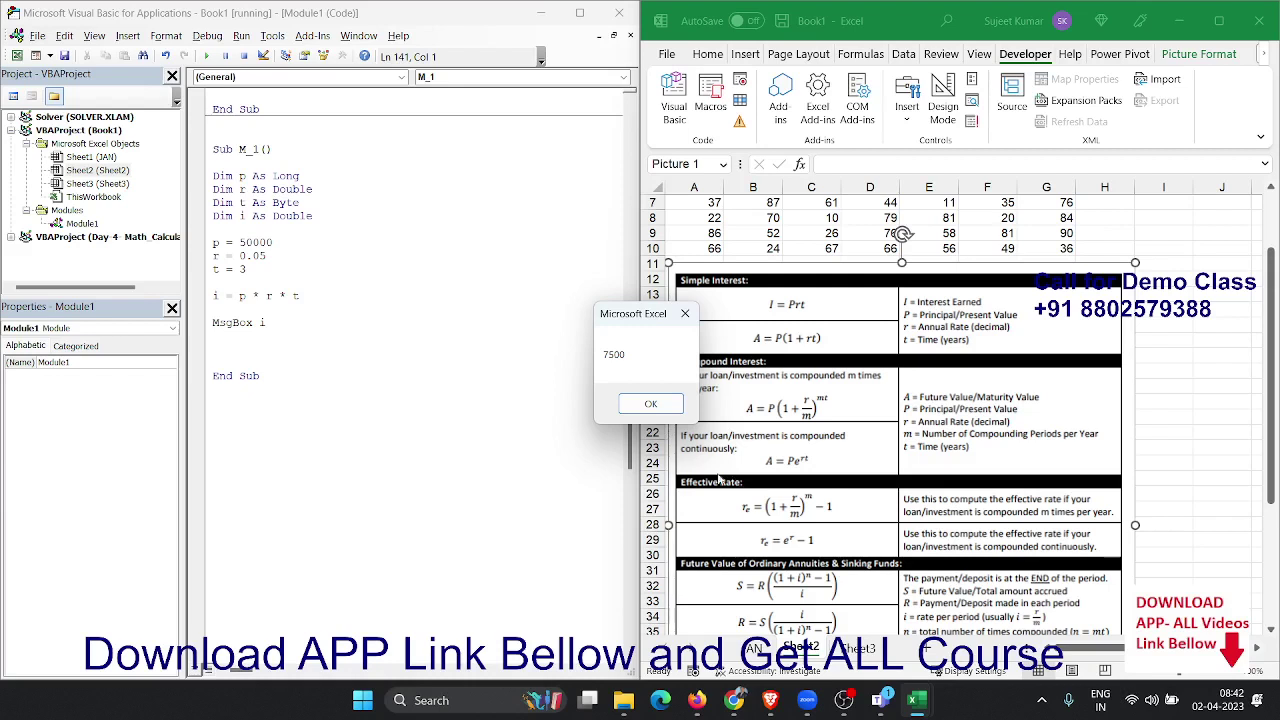
left_click(651, 403)
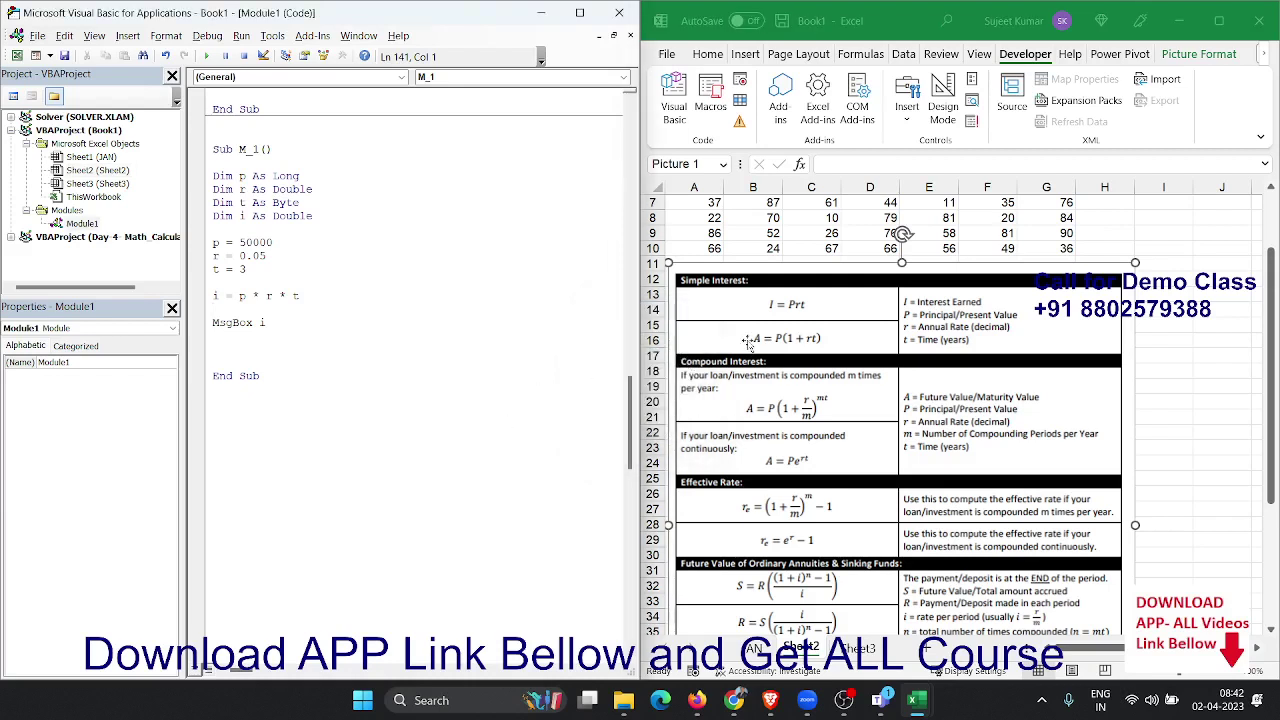
- Start a new macro Sub m_2() below M_1, correcting the misspelled header
left_click(415, 472)
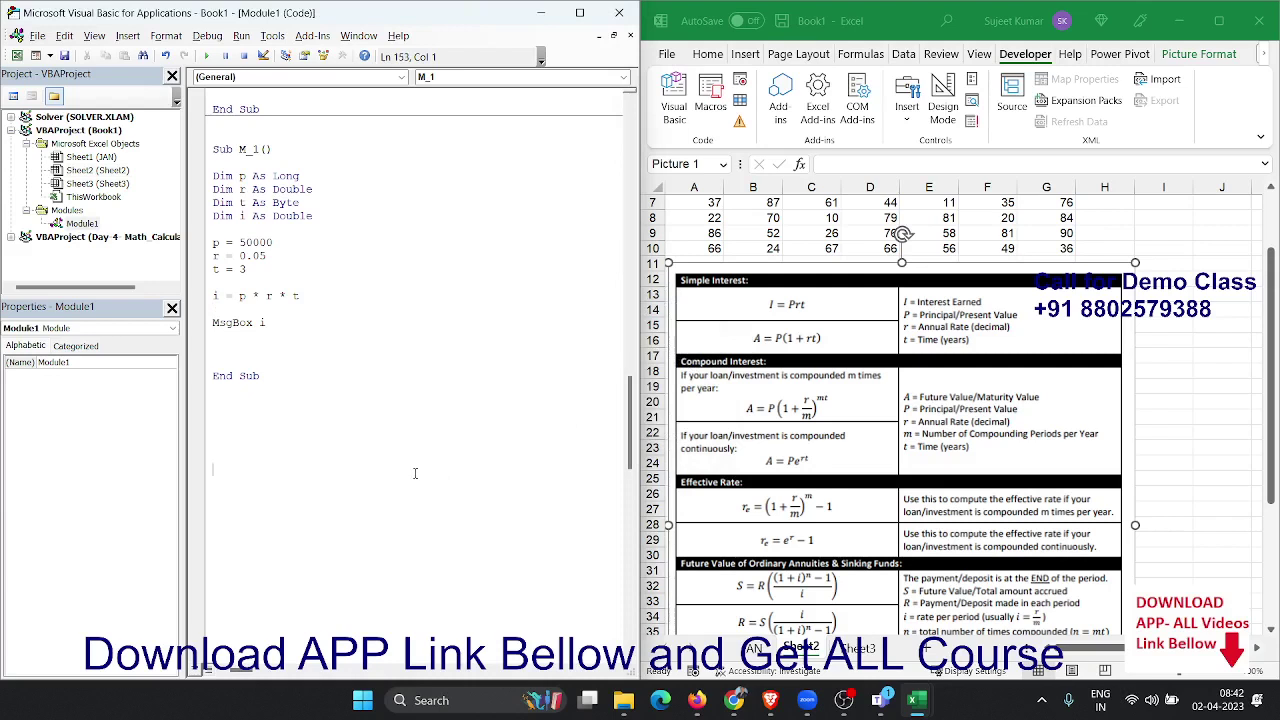
left_click(291, 427)
left_click_drag(268, 380, 213, 320)
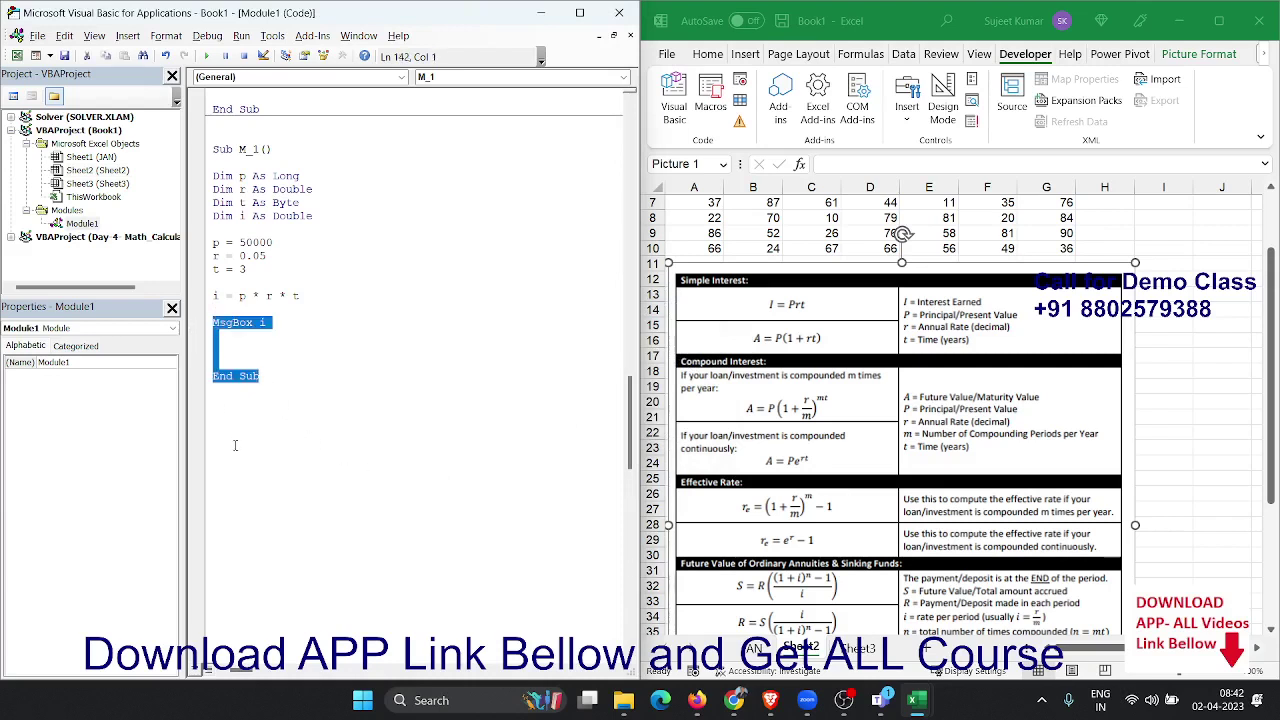
left_click(237, 440)
key("Up")
key("Up")
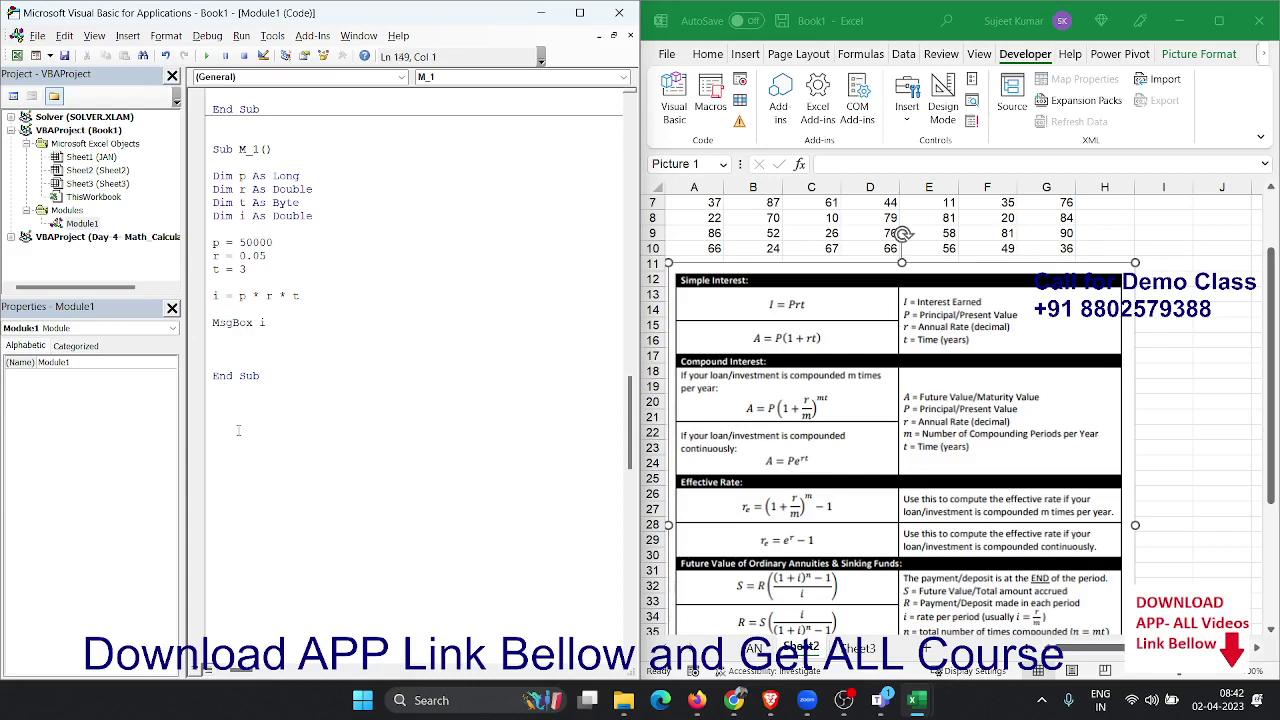
type("sum ")
type("m_2")
type("()")
key("Return")
key("Up")
key("Up")
key("Up")
key("Delete")
- Complete the m_2 header and declare p As Long
type("b")
key("Down")
key("Down")
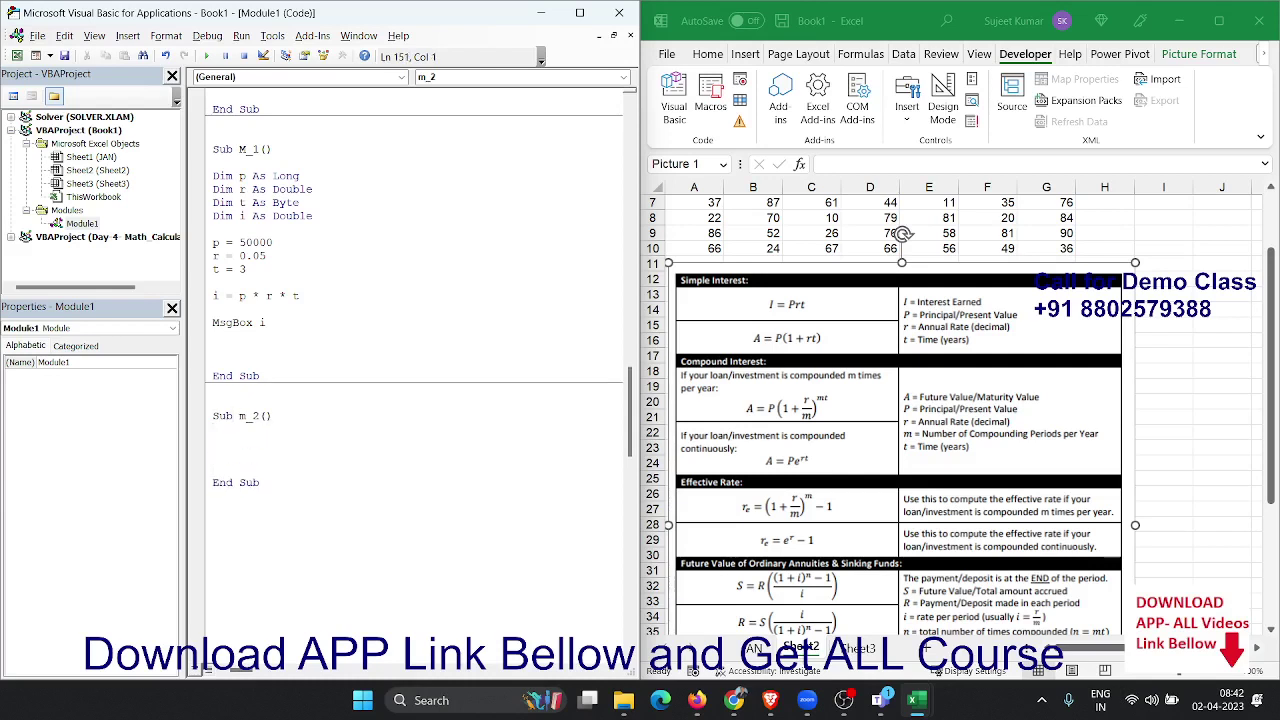
type("dim ")
type("a ")
type("s")
key("BackSpace")
type("p")
type(" a")
type("s ")
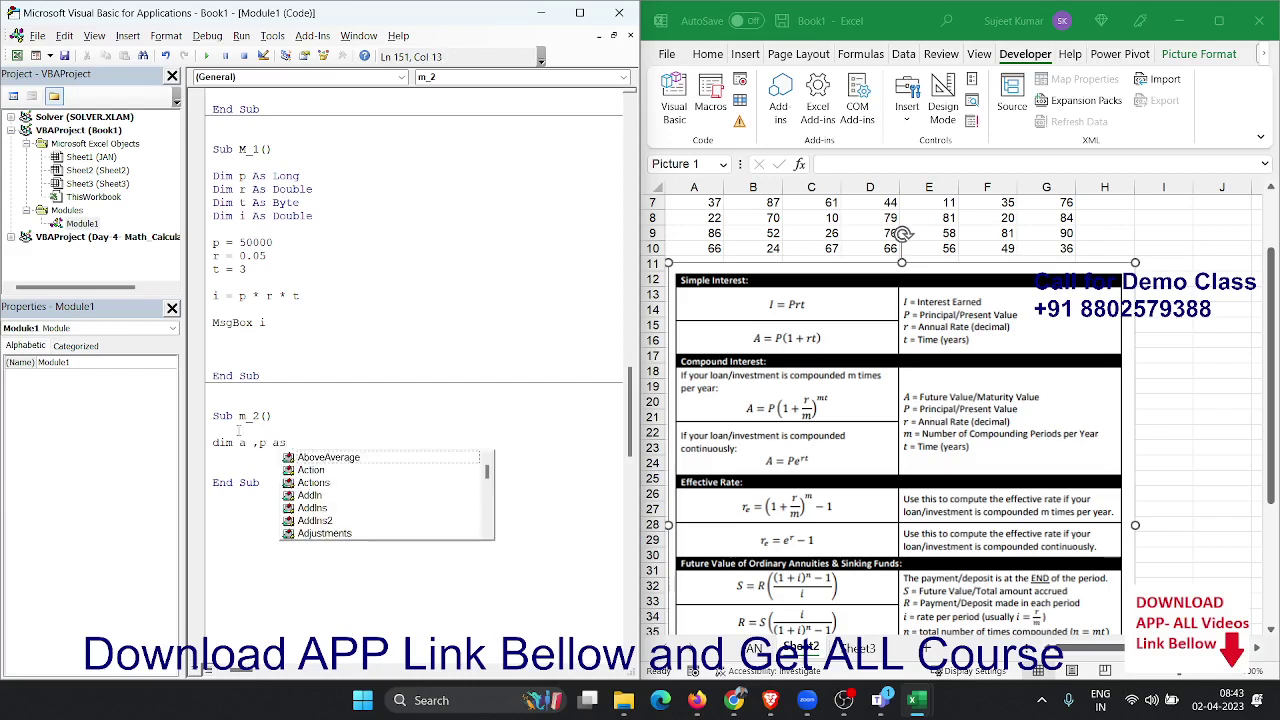
type("L")
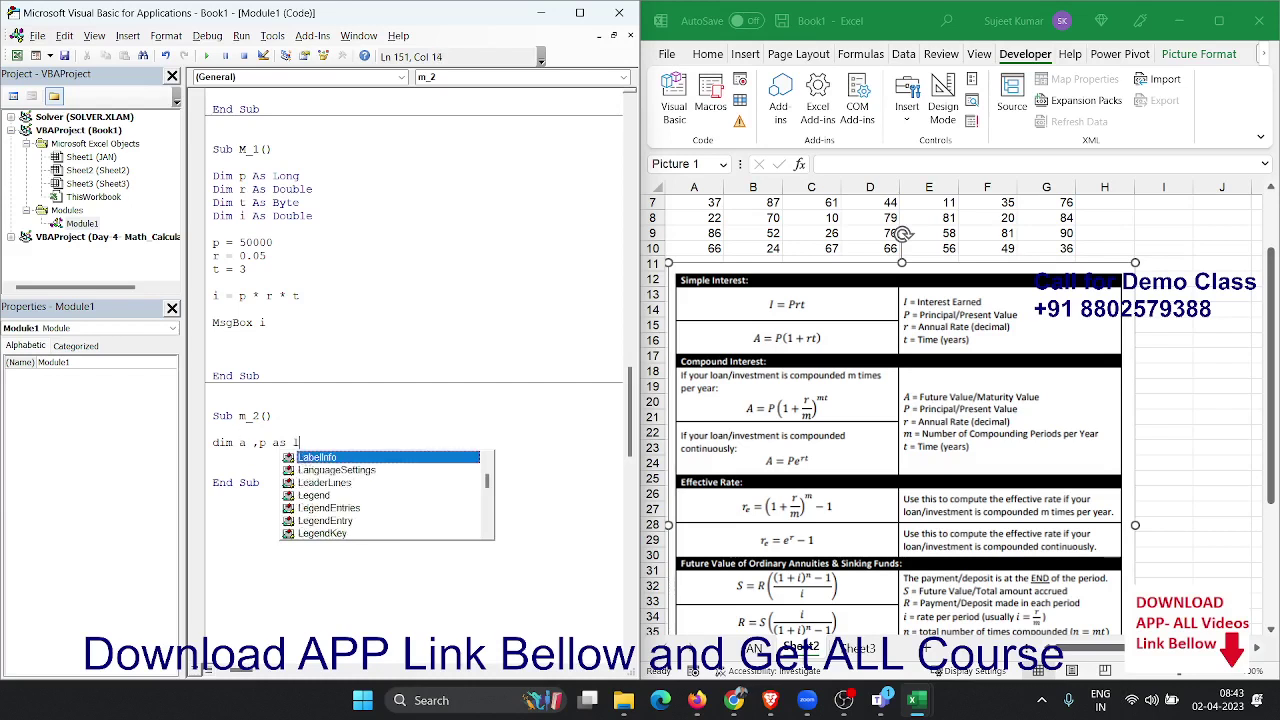
type("ong")
key("Return")
type("d")
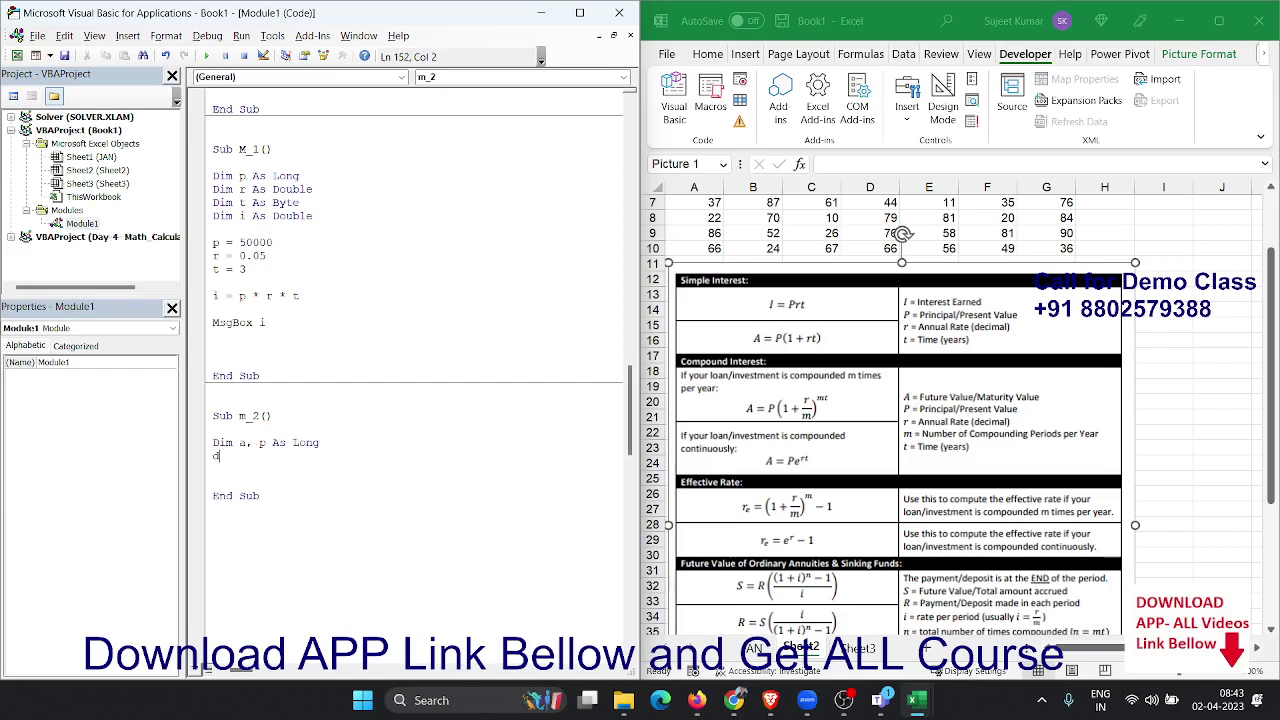
type("im")
left_click(239, 437)
key("Return")
key("Delete")
key("Delete")
key("Delete")
key("Down")
- Declare a and r As Double and t As Byte in m_2
type("a,r as ")
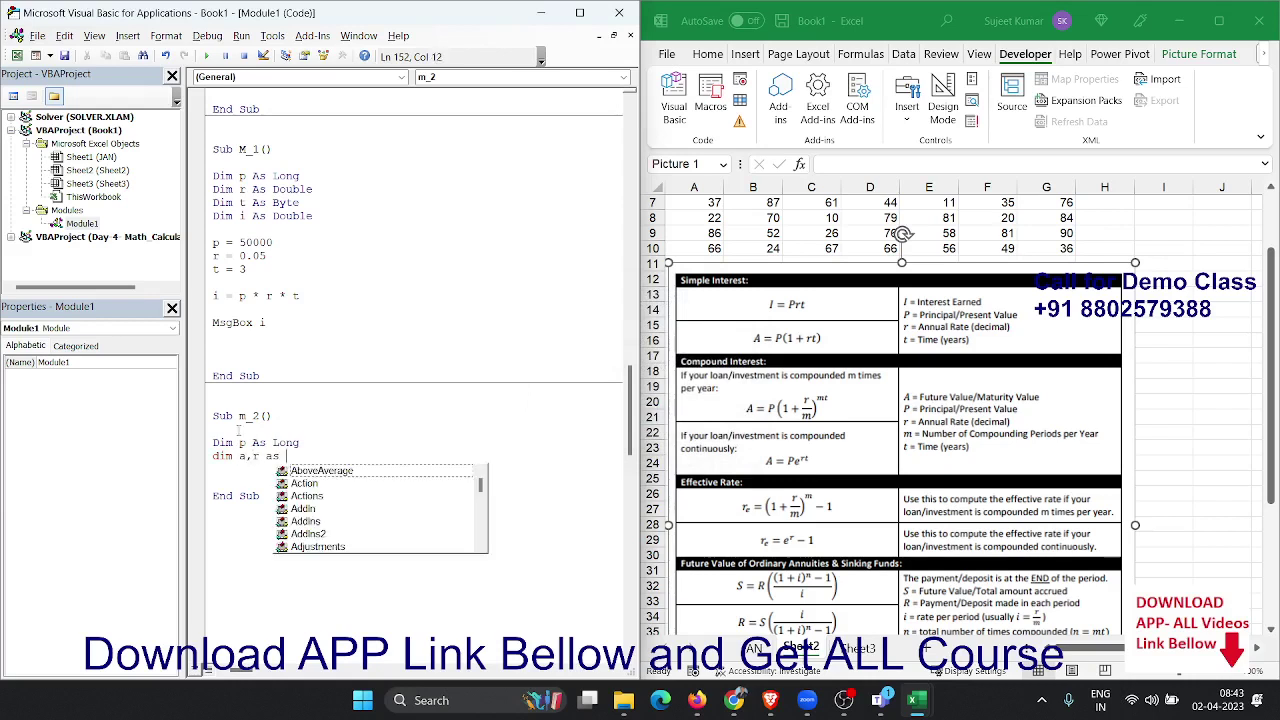
type("dou")
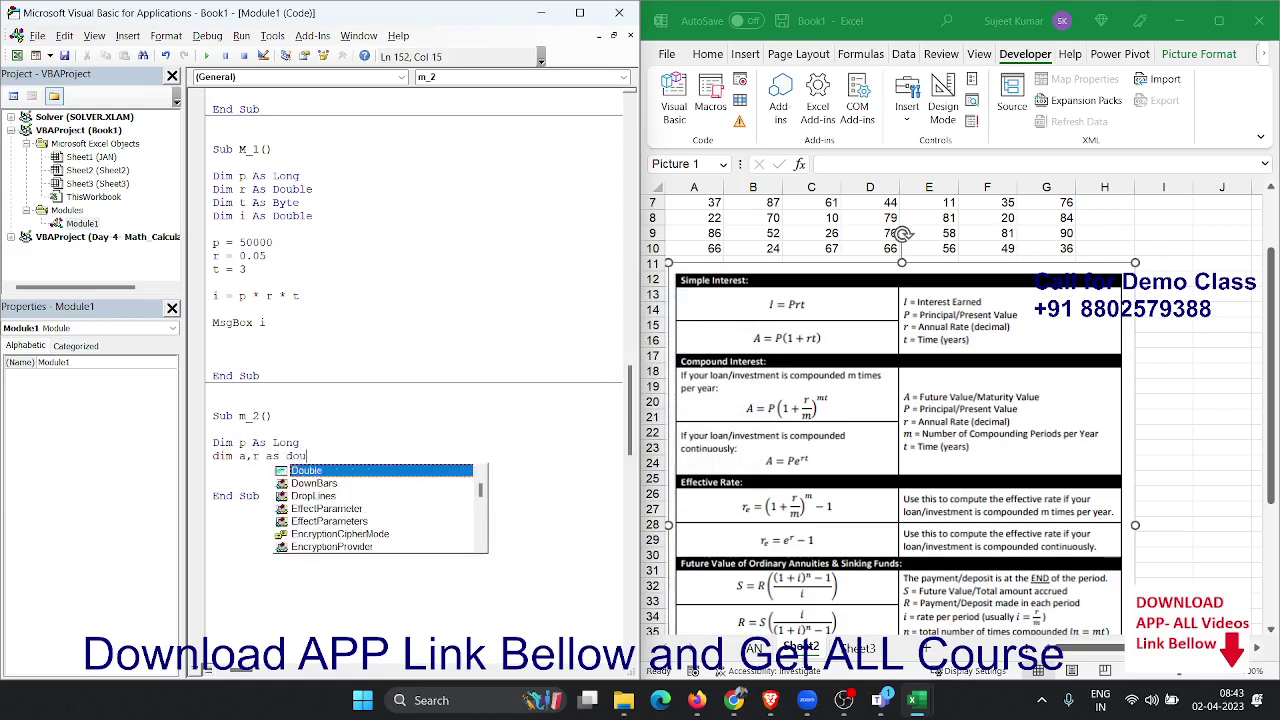
key("Return")
type("di")
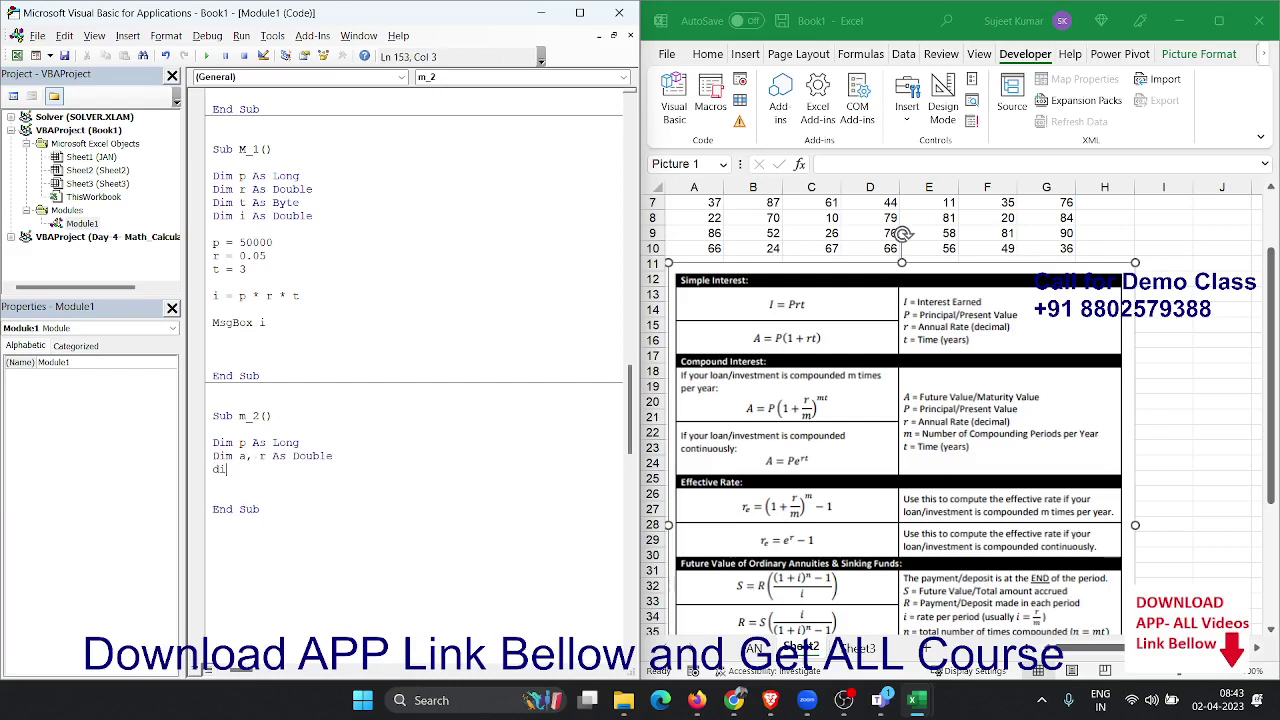
type("m ")
type("t as")
type("b")
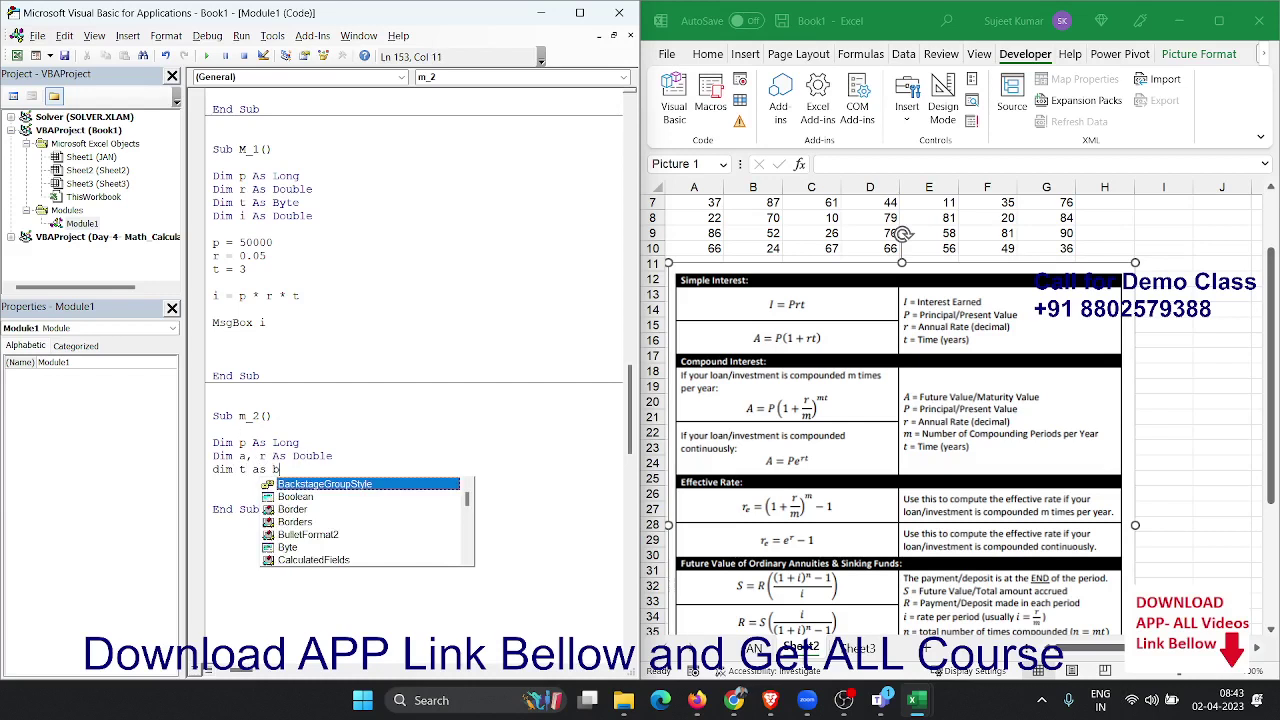
type("u")
key("BackSpace")
type("y")
key("Return")
key("Return")
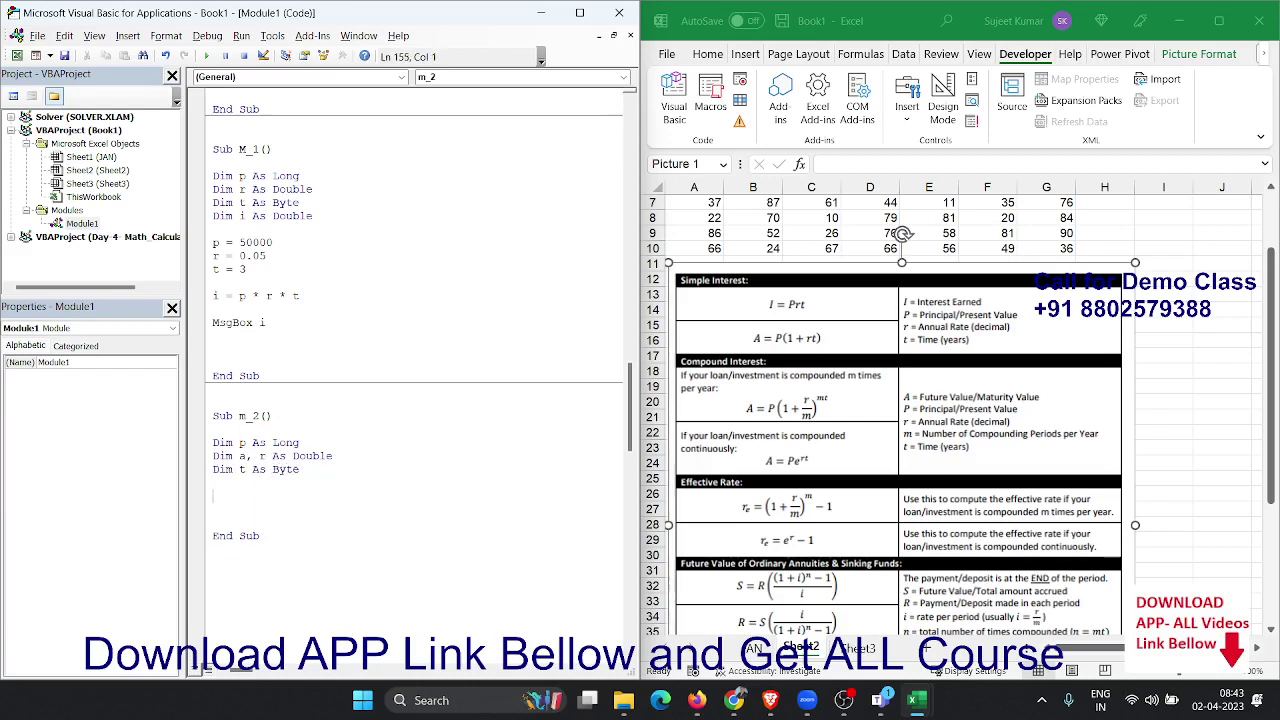
- Assign p = 50000 and r = 0.05 in m_2
key("Return")
type("0000")
key("Return")
type(".05")
key("Return")
type("t=3")
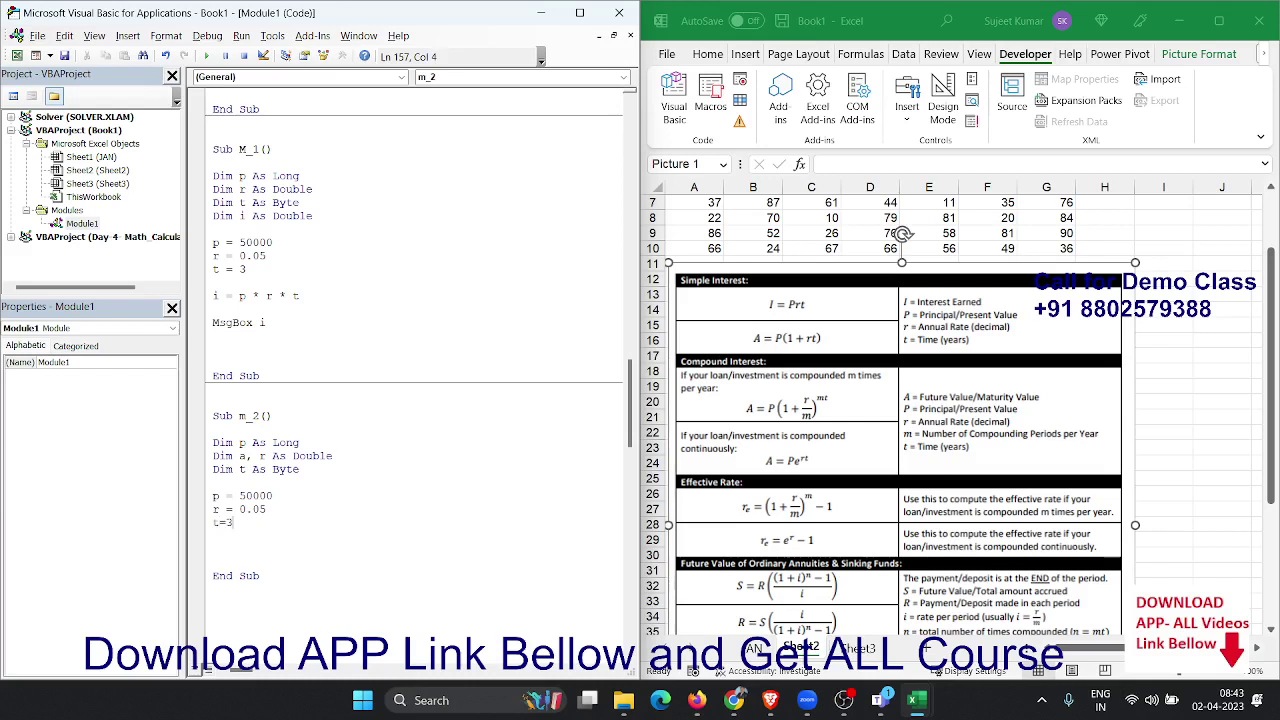
- Add a = p * (1 + (r * t)) and MsgBox a to m_2, then run it to show 57500
key("Return")
key("Return")
key("Return")
type("a=p*(1+(")
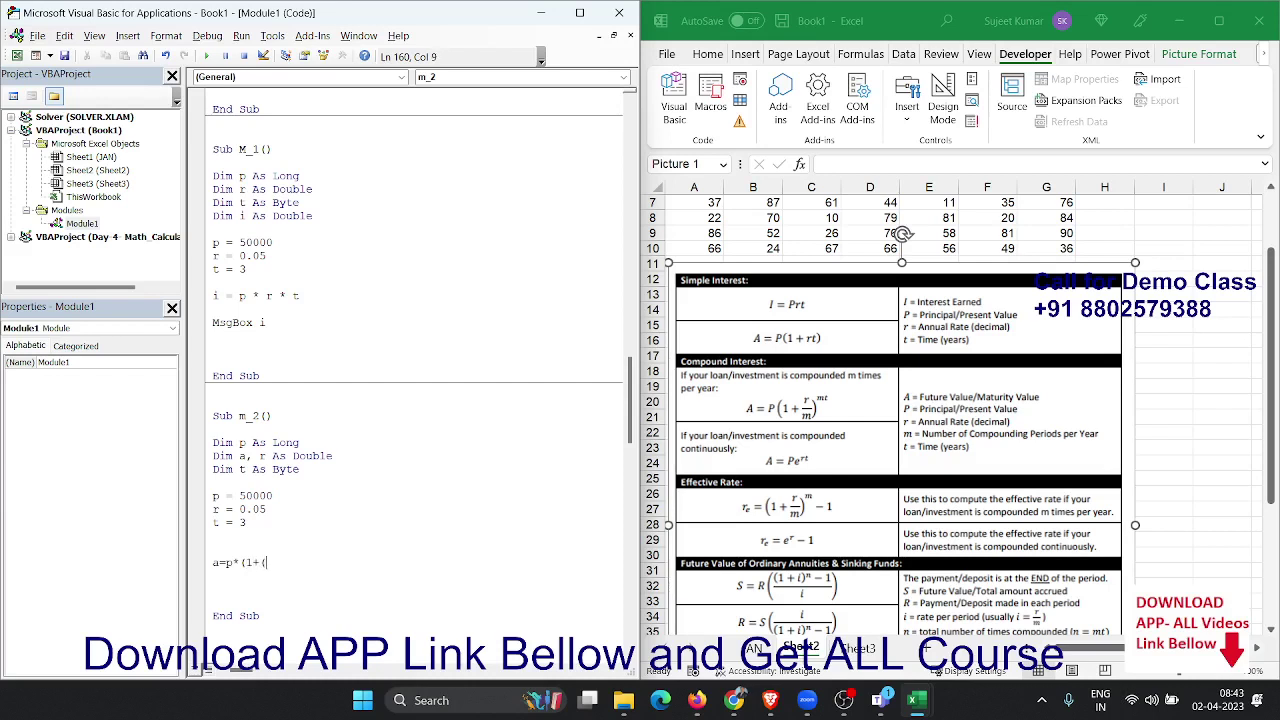
type("r*")
type("t")
type(")")
key("Return")
key("Return")
type("box a")
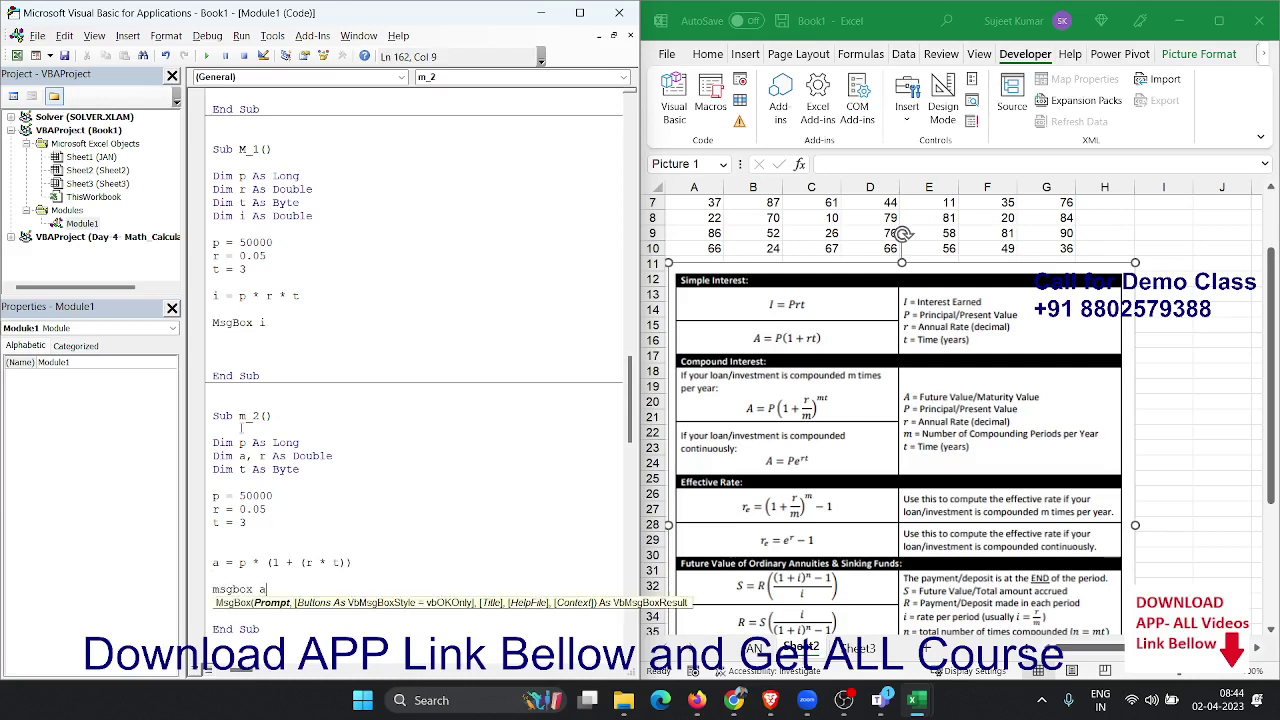
key("Up")
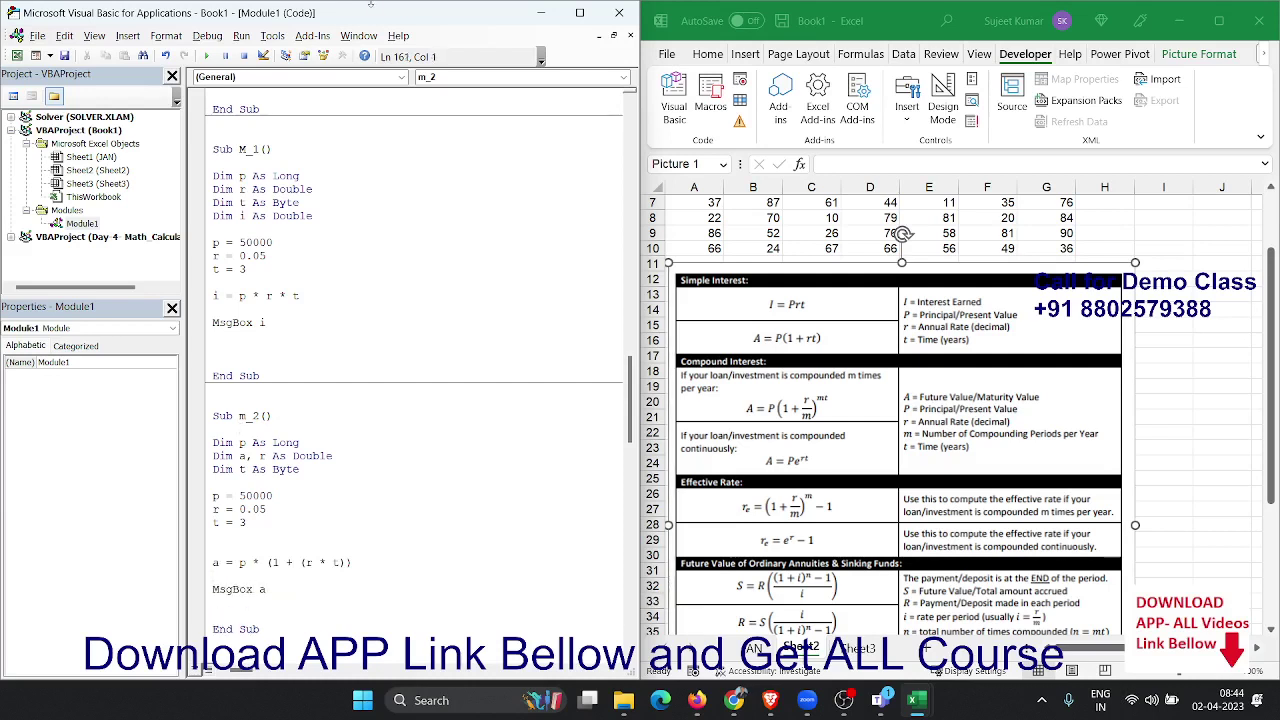
left_click(214, 55)
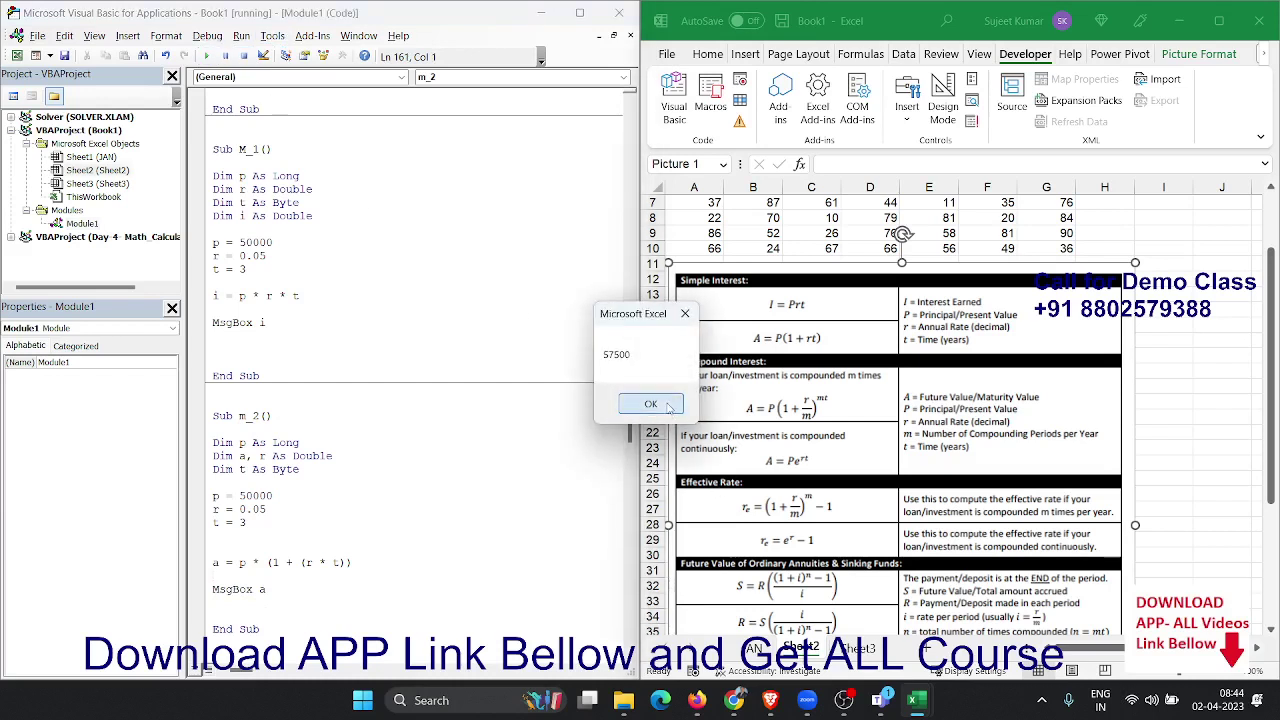
left_click(668, 407)
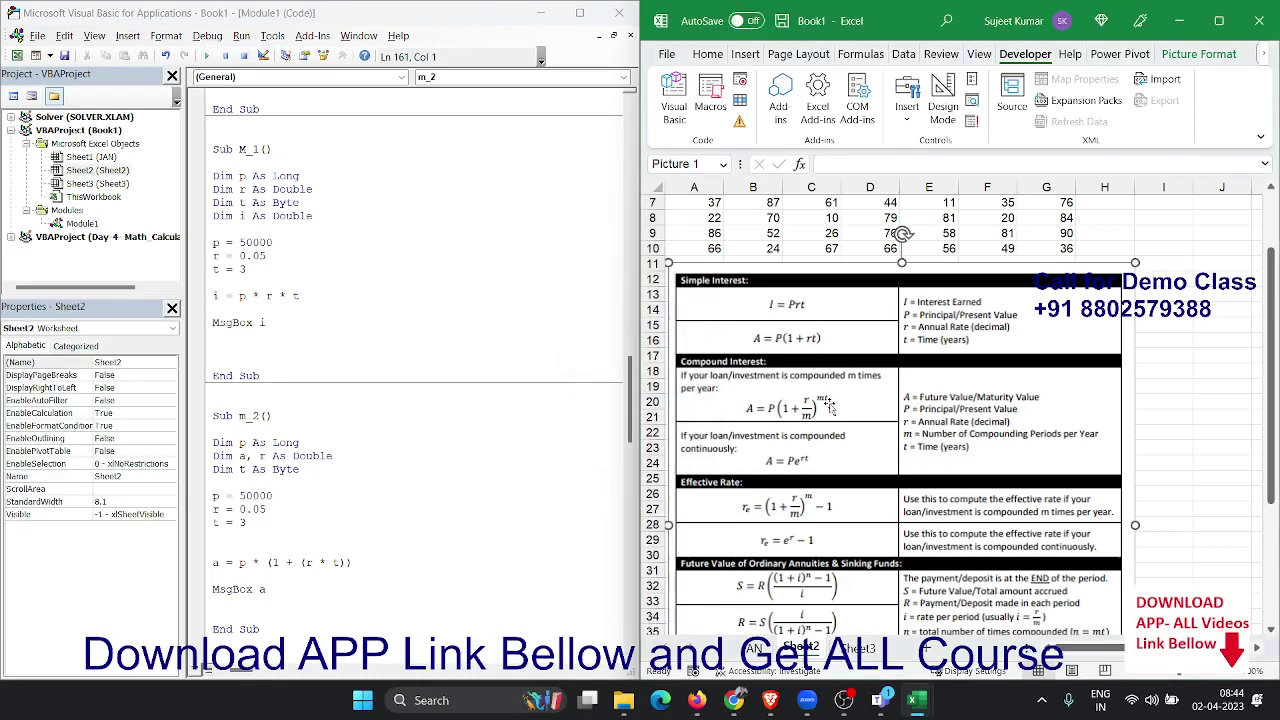
scroll(828, 405, "down", 2)
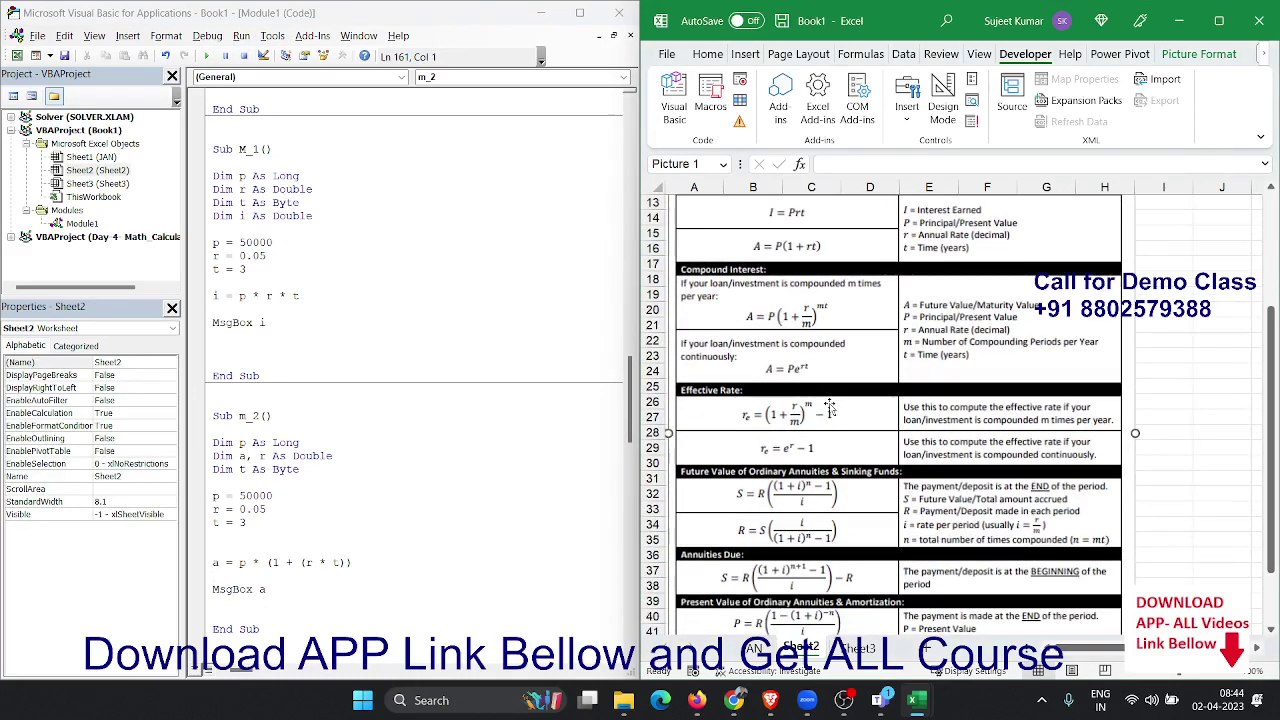
- Paste and send the formulas image in the current WhatsApp chat and two further chats
left_click(718, 704)
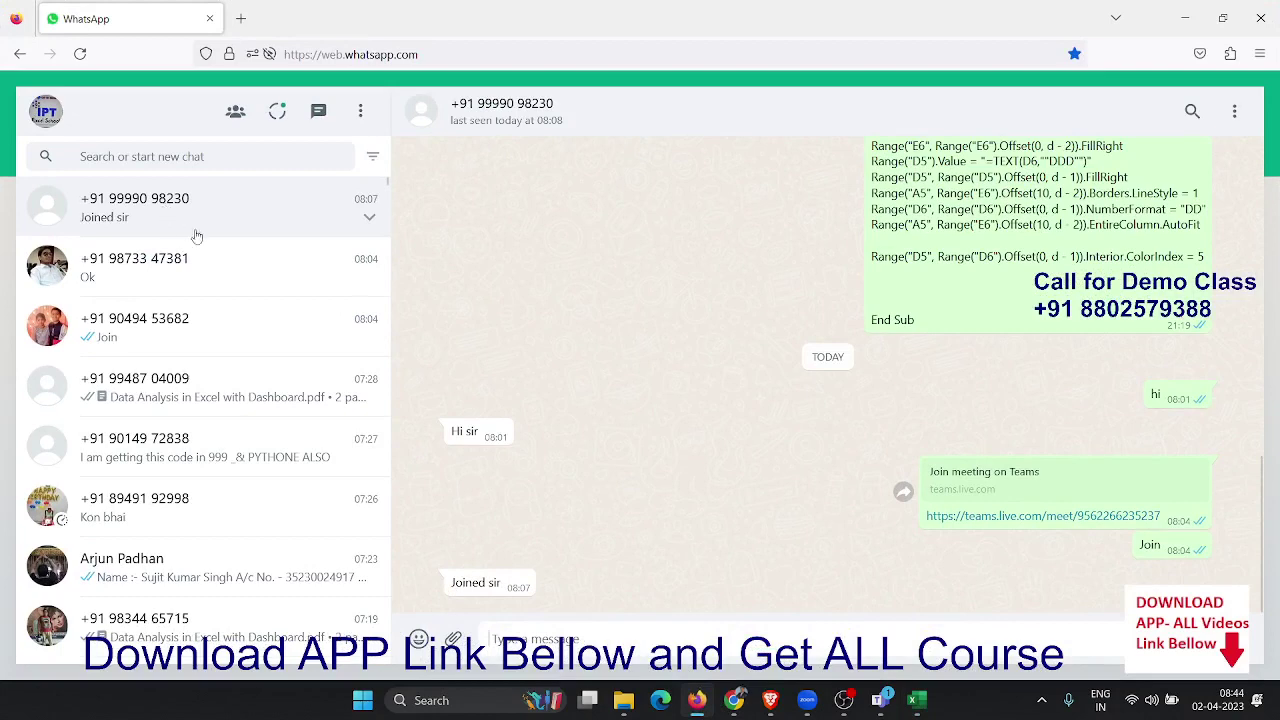
key("ctrl+v")
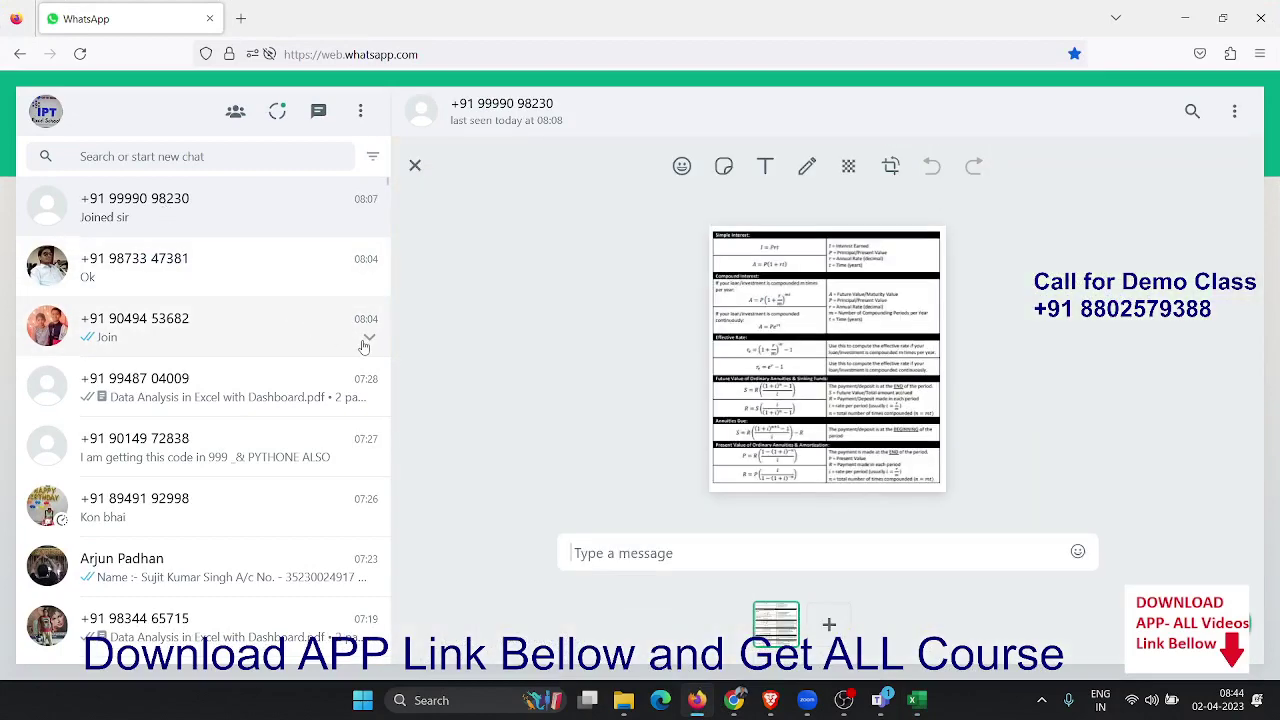
key("Return")
left_click(265, 252)
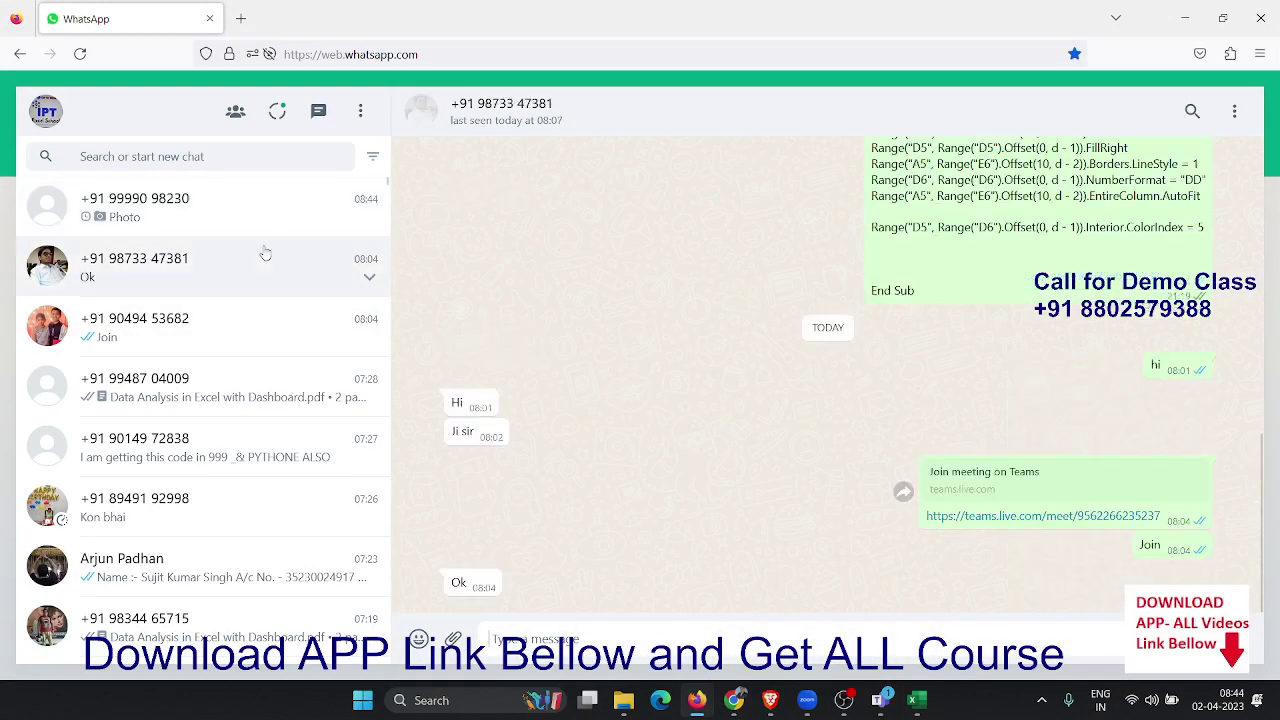
key("ctrl+v")
key("Return")
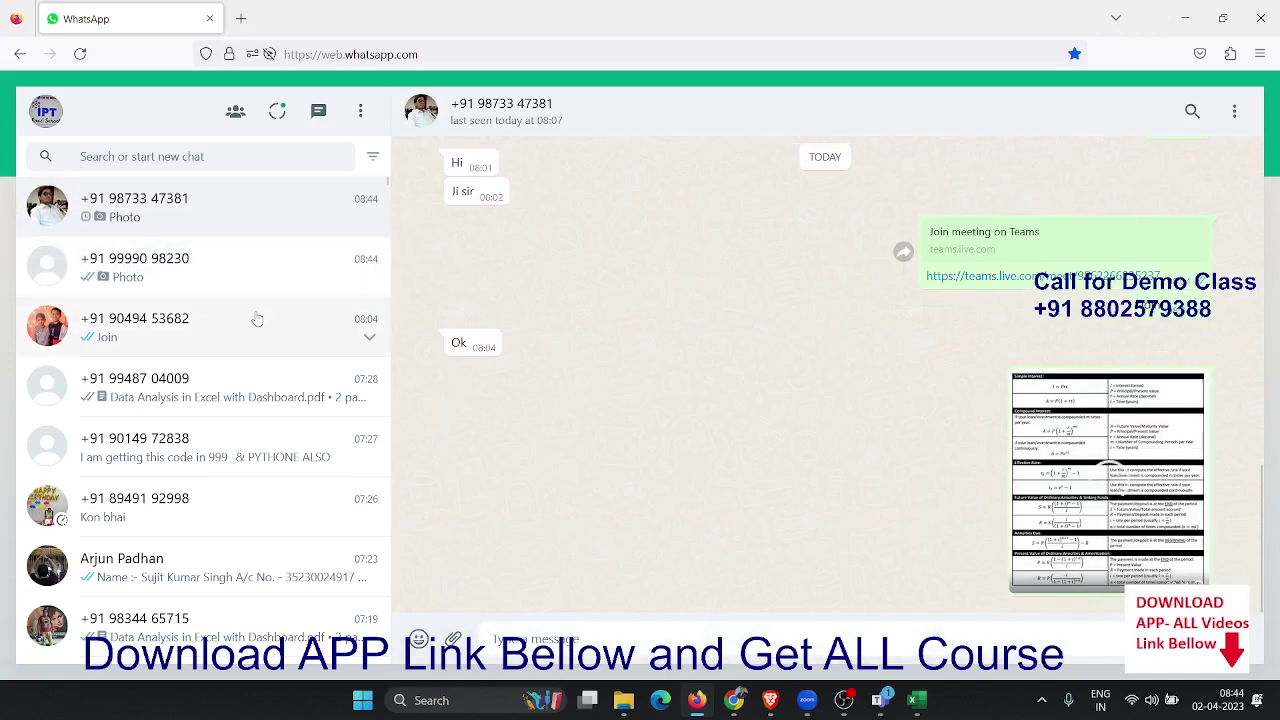
left_click(257, 318)
key("ctrl+v")
key("Return")
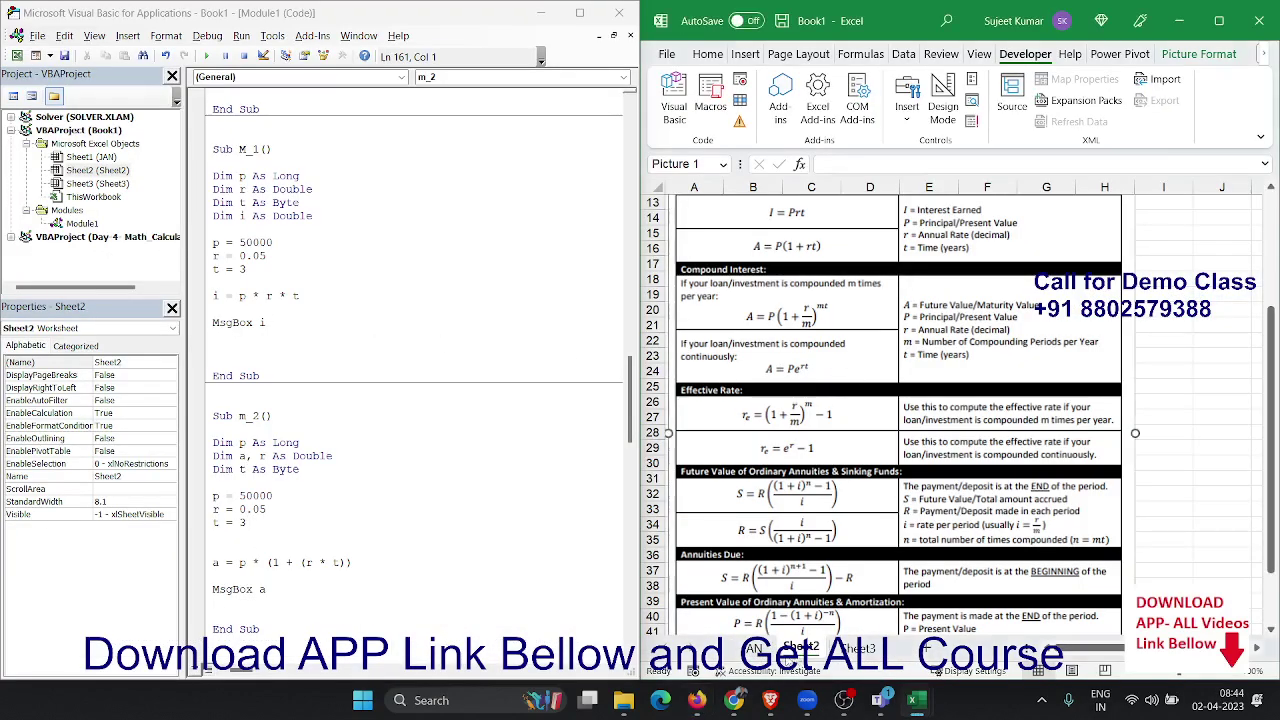
mouse_move(912, 700)
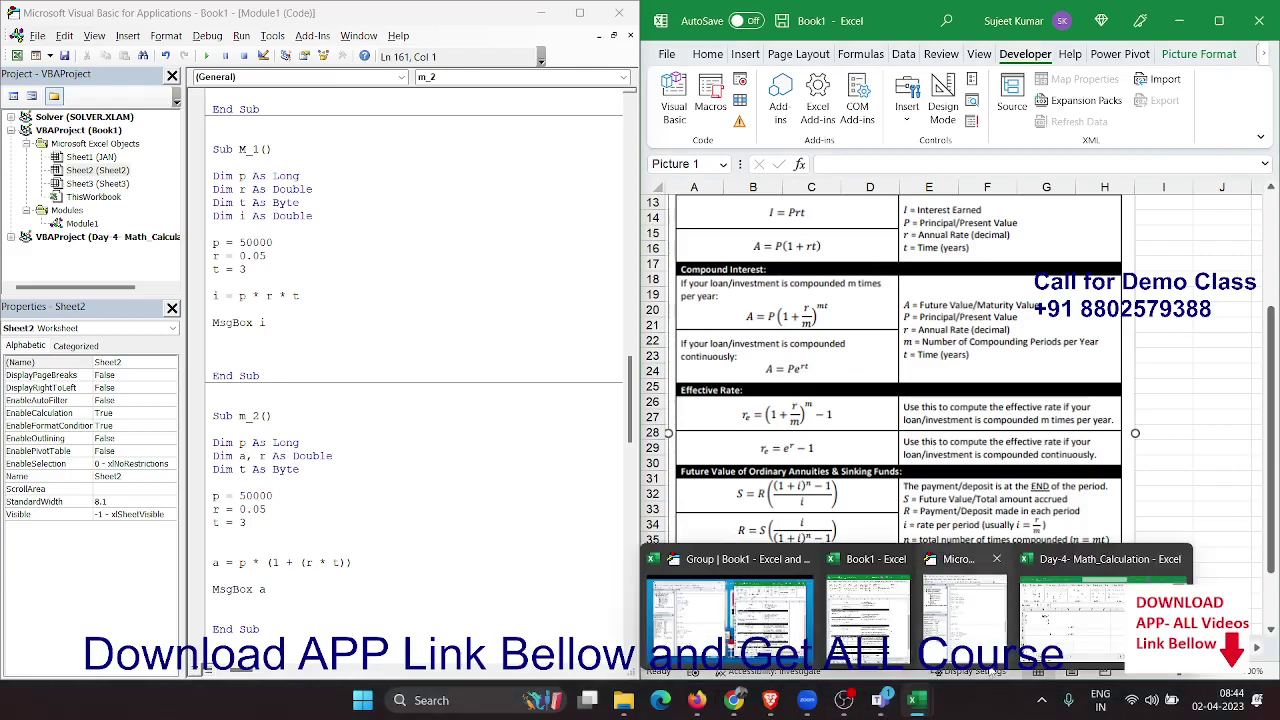
- Open the PR-2 sheet of Day-4- Math_Calculation, maximize it, and select the 3D Shapes picture
left_click(1060, 630)
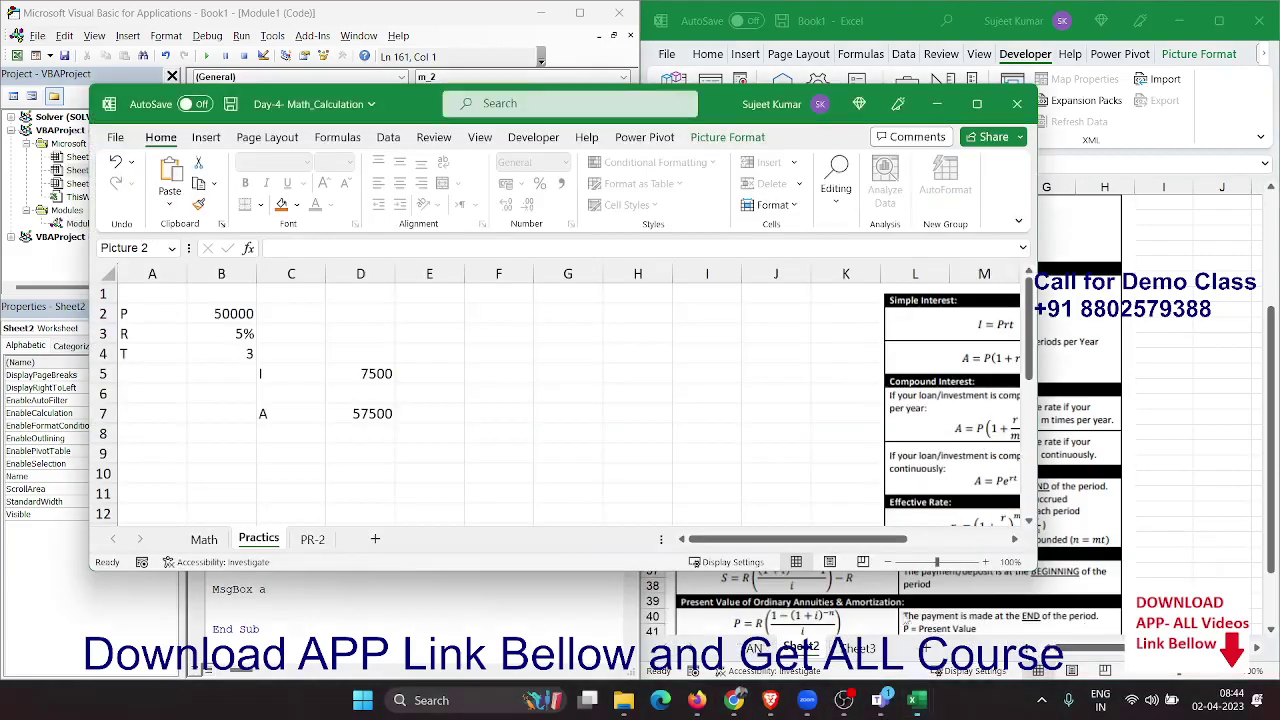
left_click(314, 539)
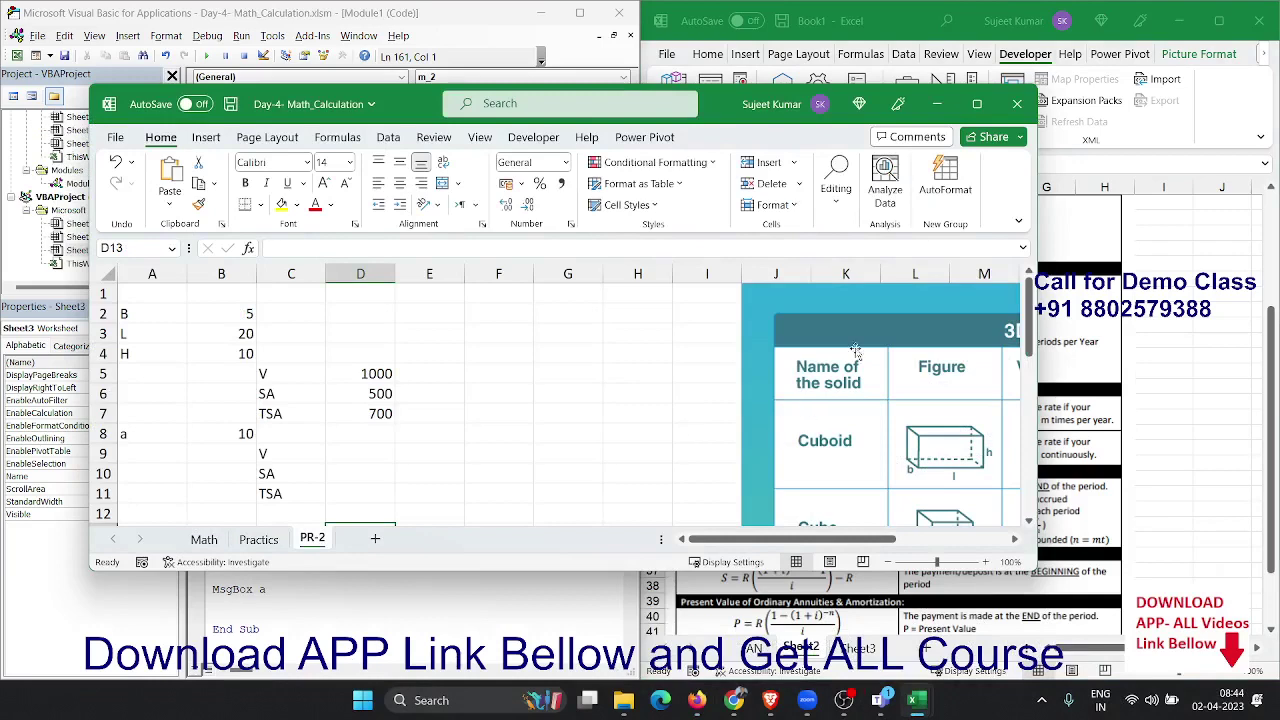
left_click(978, 103)
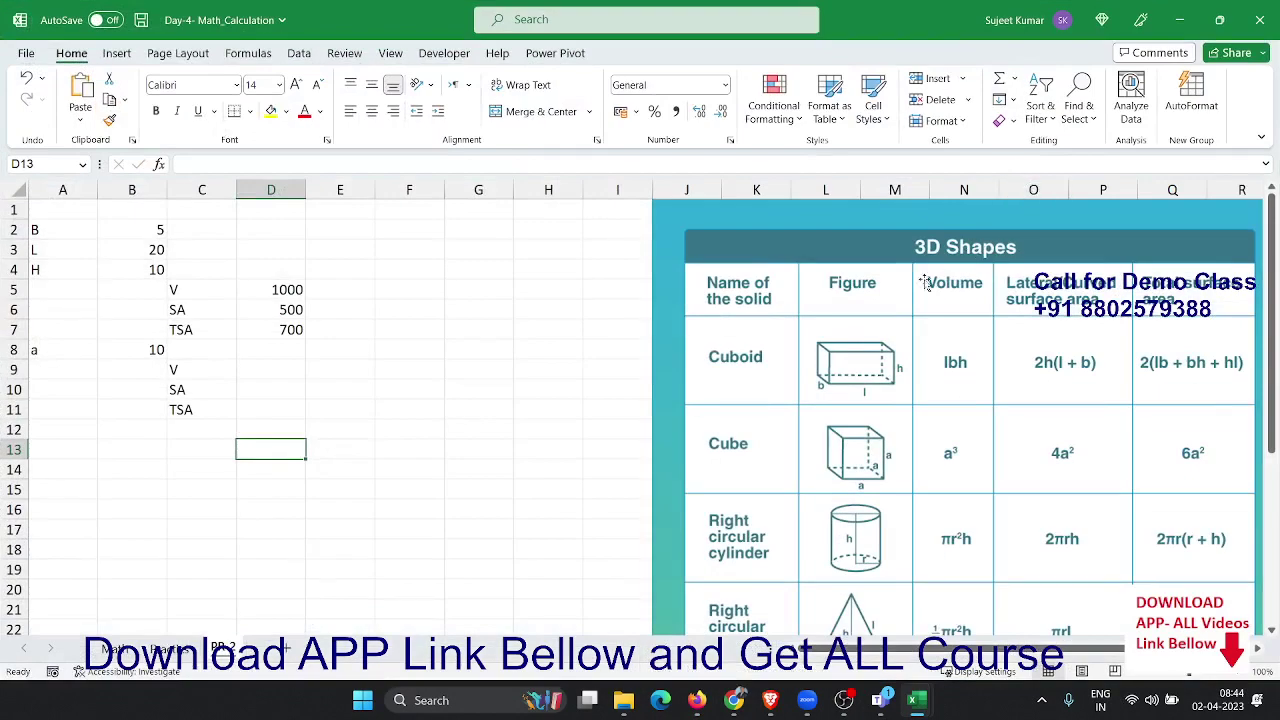
left_click(160, 231)
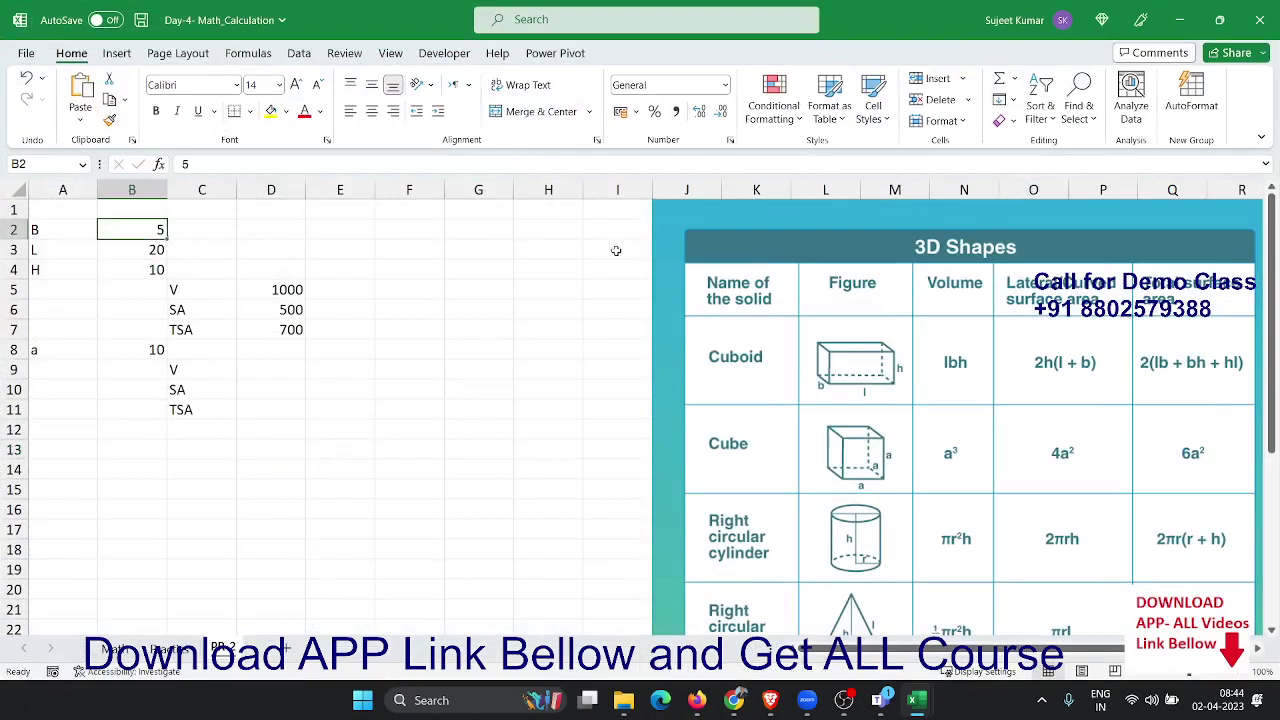
left_click(1084, 285)
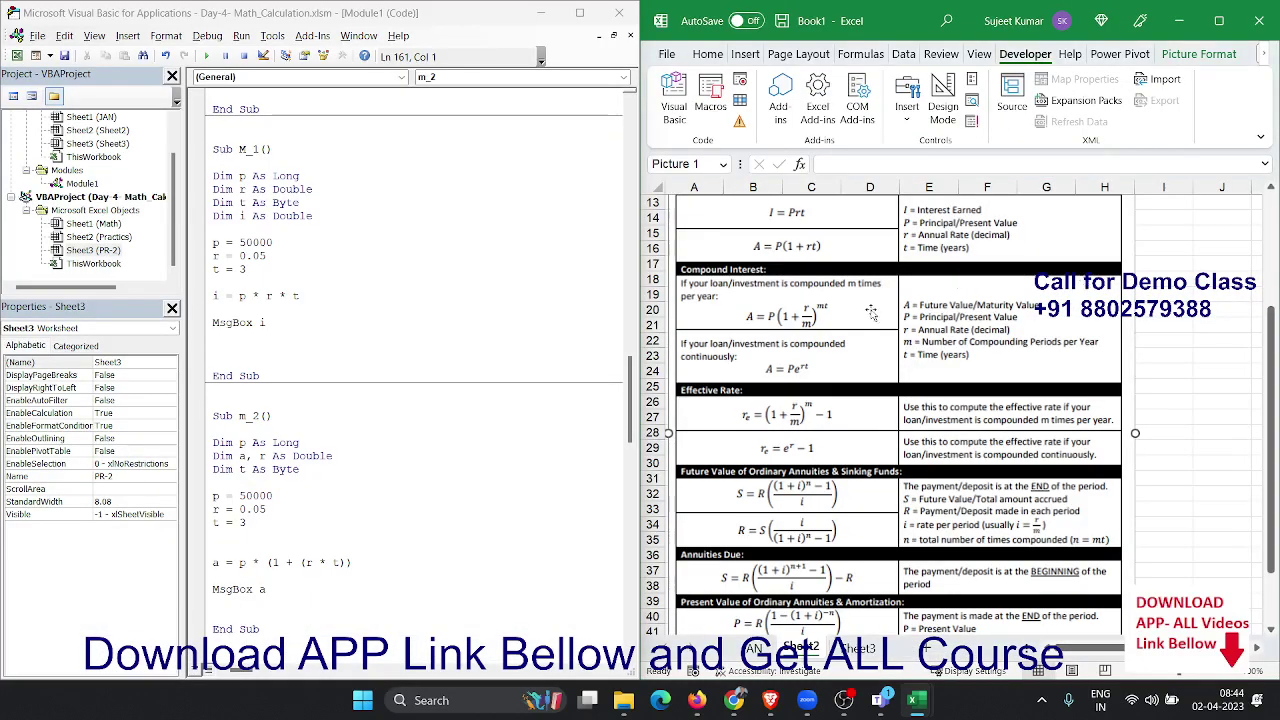
- Paste and send the 3D Shapes image as a photo to each of the three WhatsApp chats
key("alt+Tab")
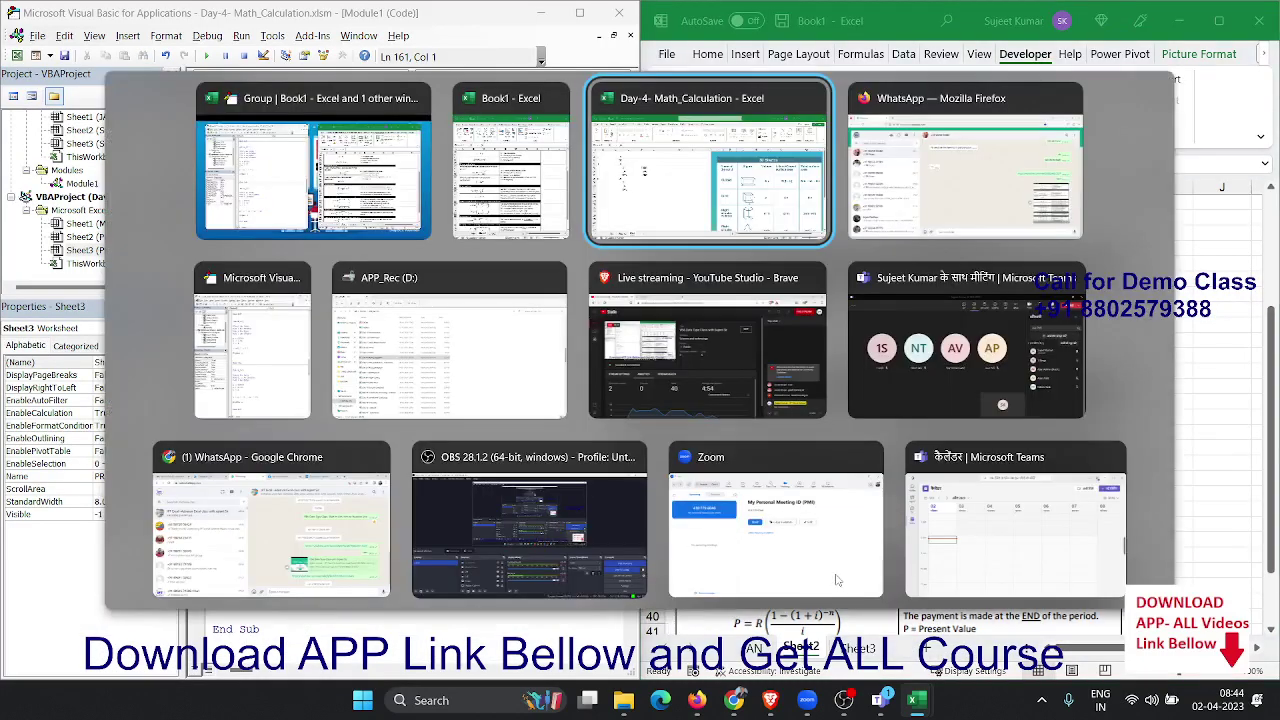
key("alt+Tab")
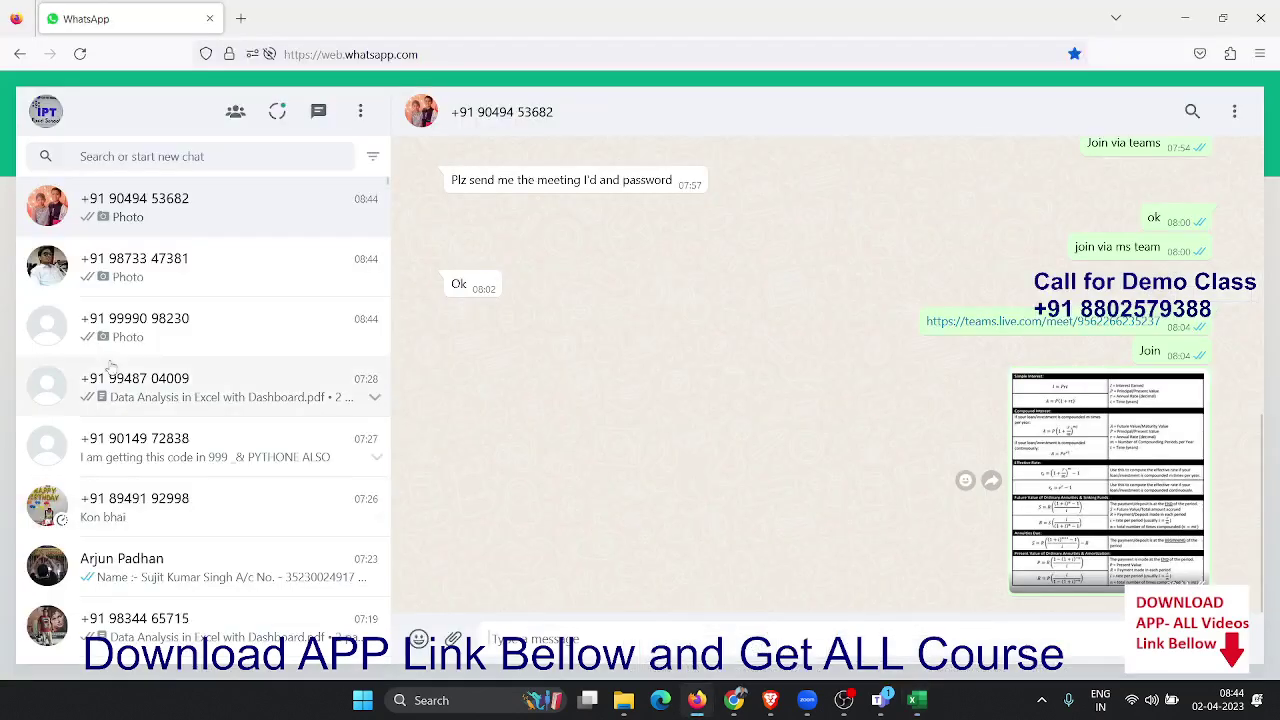
key("ctrl+v")
key("Return")
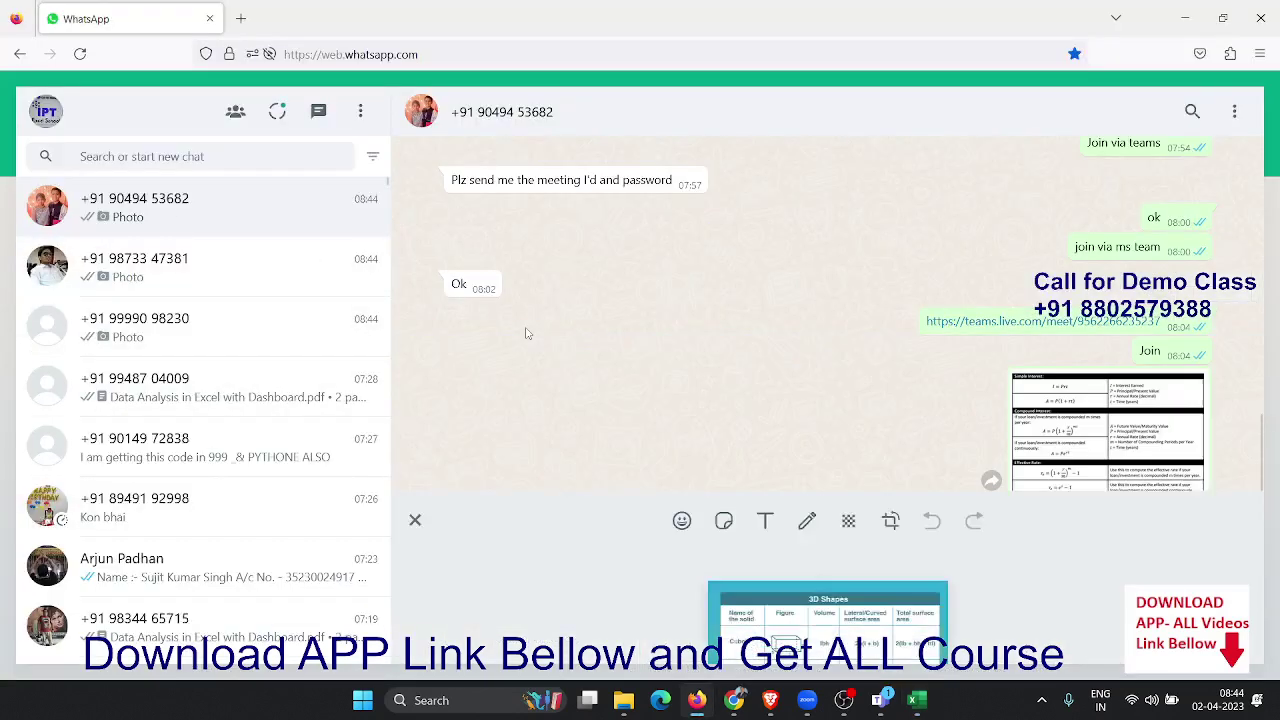
left_click(140, 276)
key("ctrl+v")
key("Return")
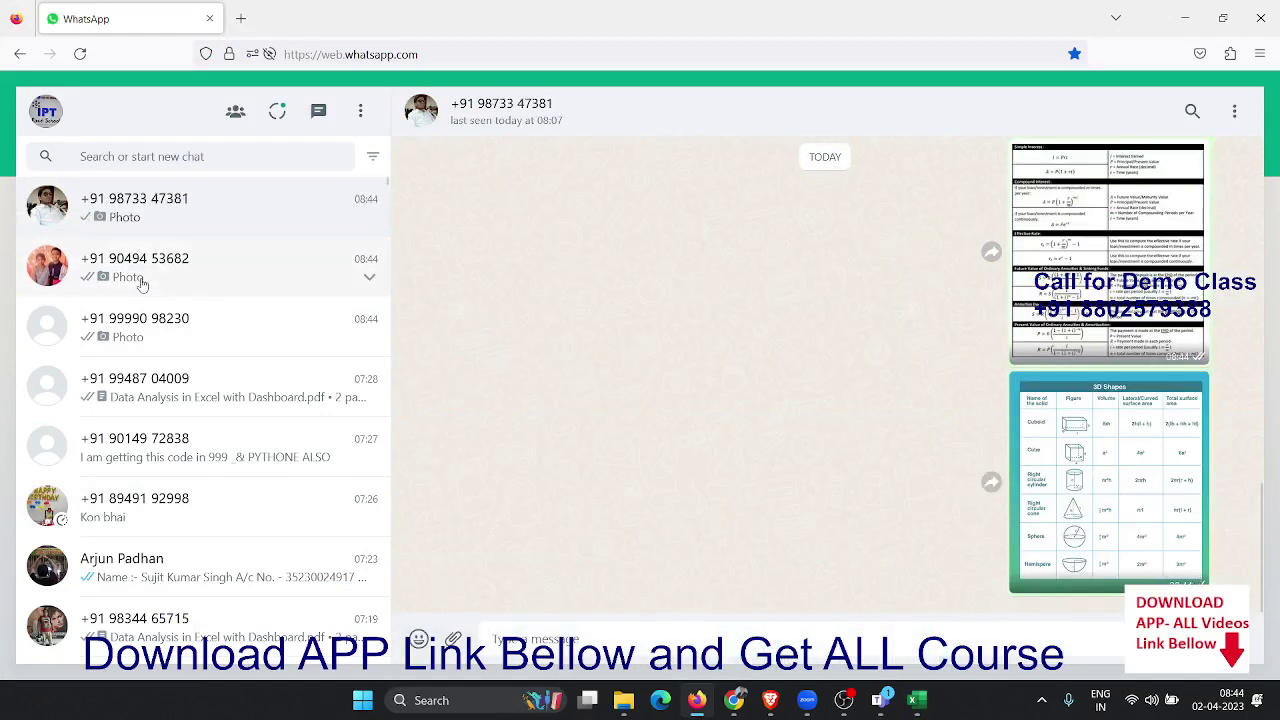
left_click(157, 333)
key("ctrl+v")
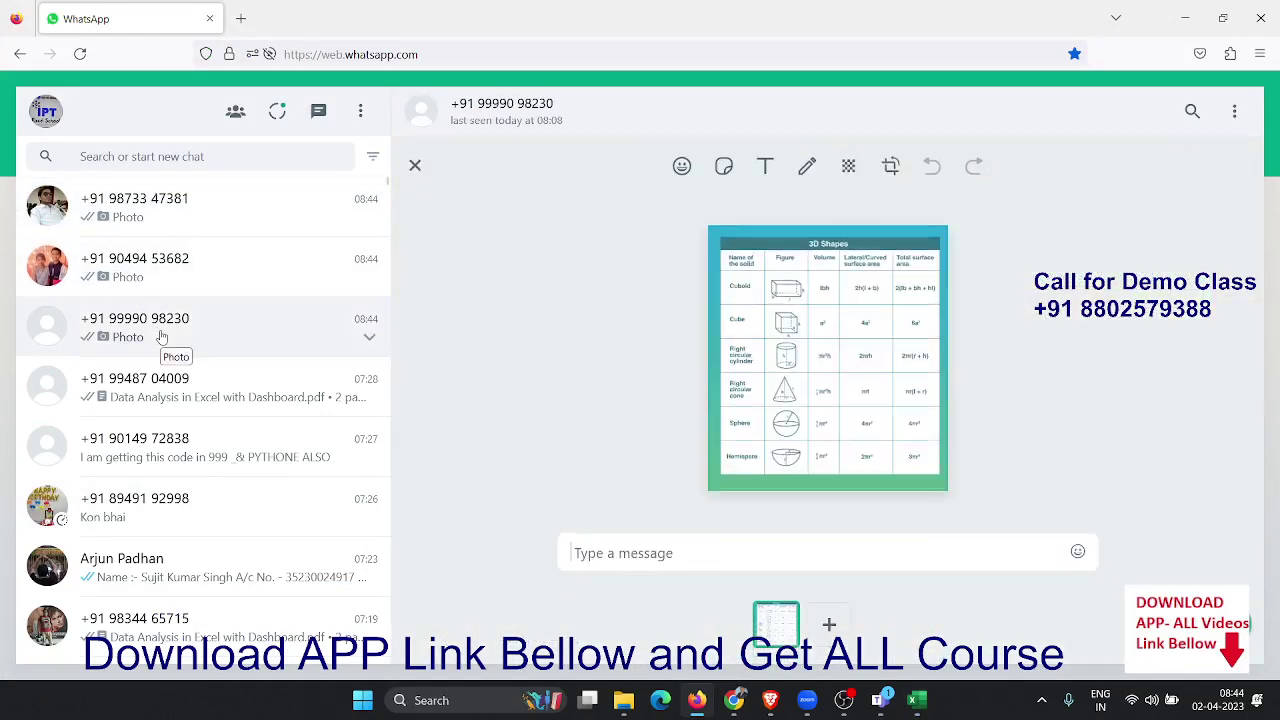
key("Return")
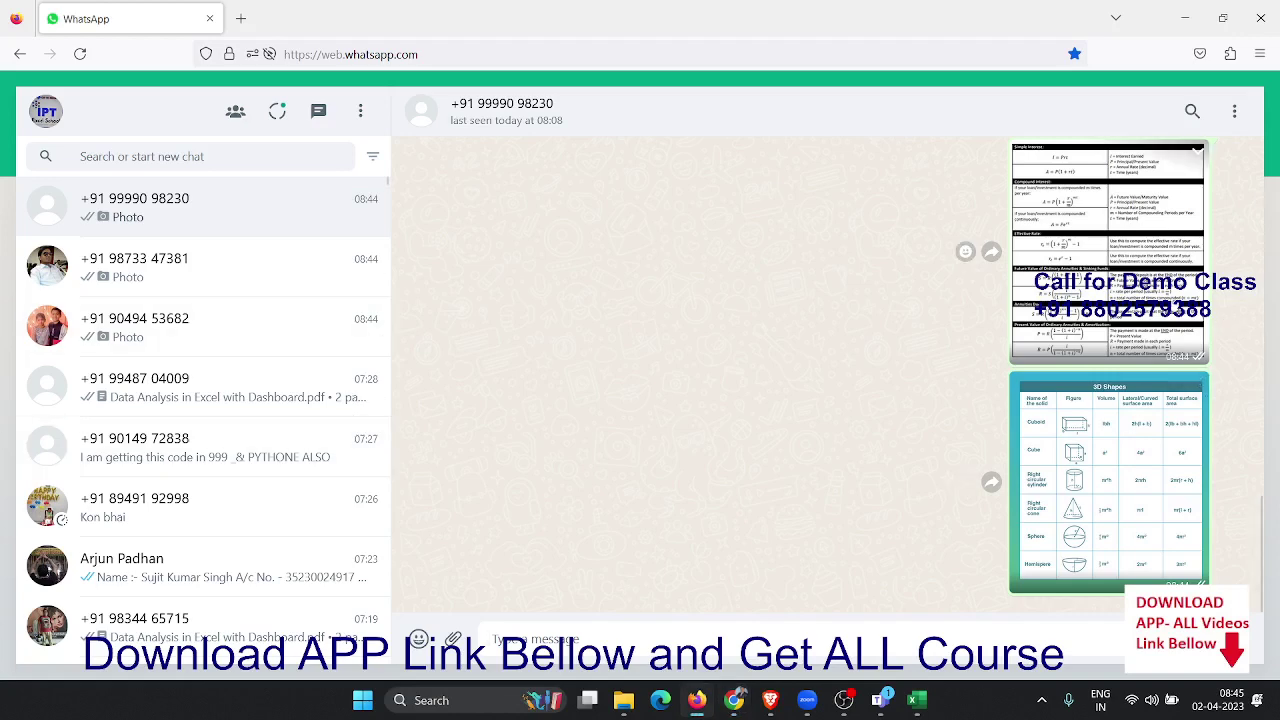
- Copy the interest-formulas image from its full-size WhatsApp view, then stop streaming in OBS Studio
left_click(1150, 298)
right_click(610, 403)
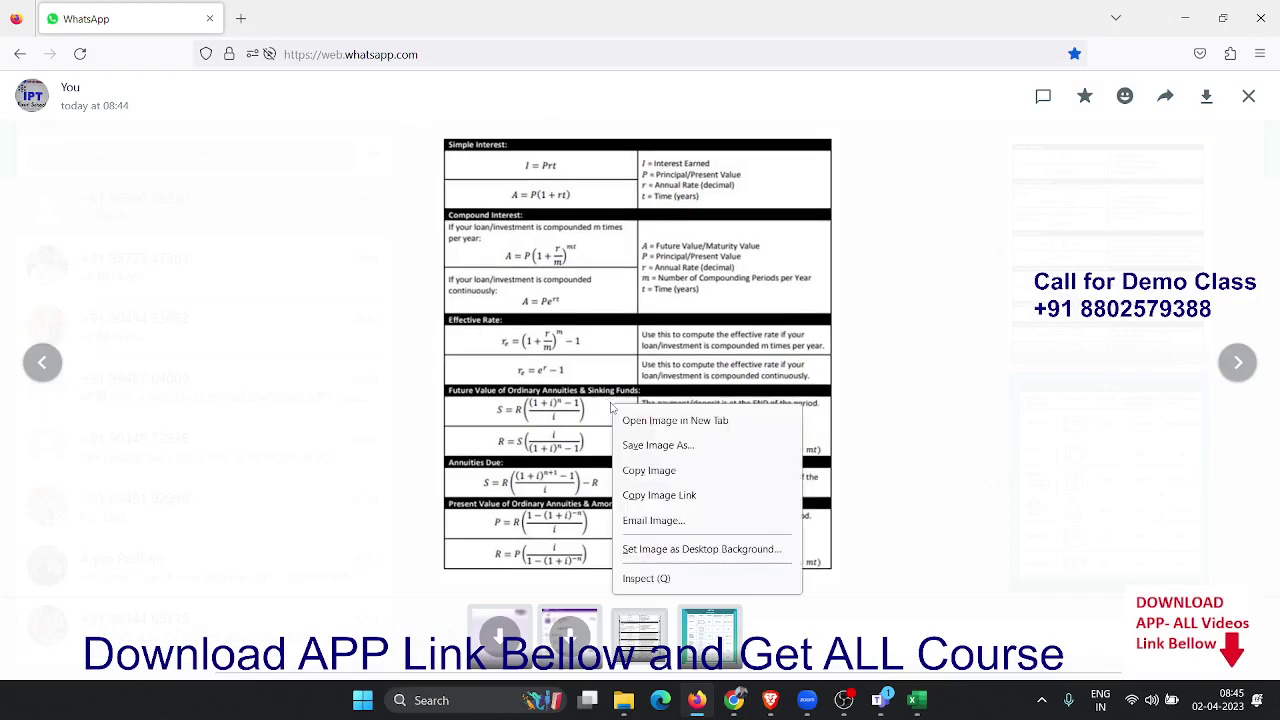
left_click(649, 470)
left_click(855, 462)
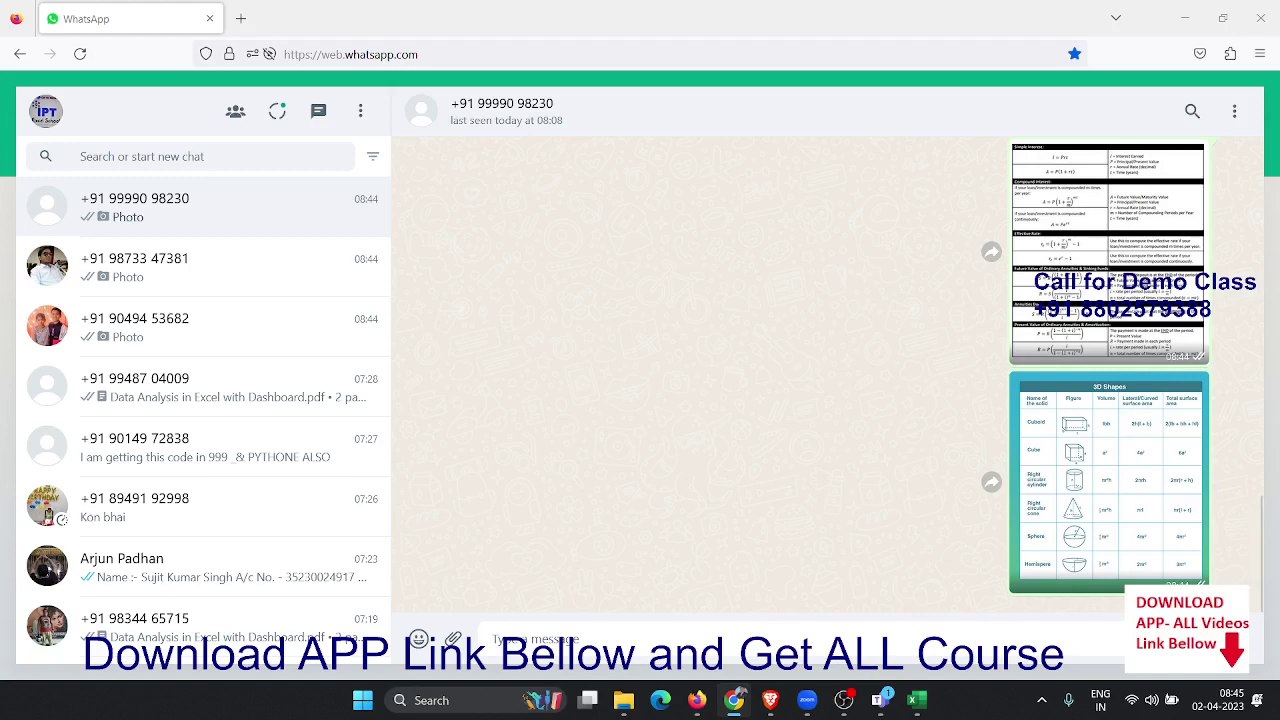
left_click(845, 701)
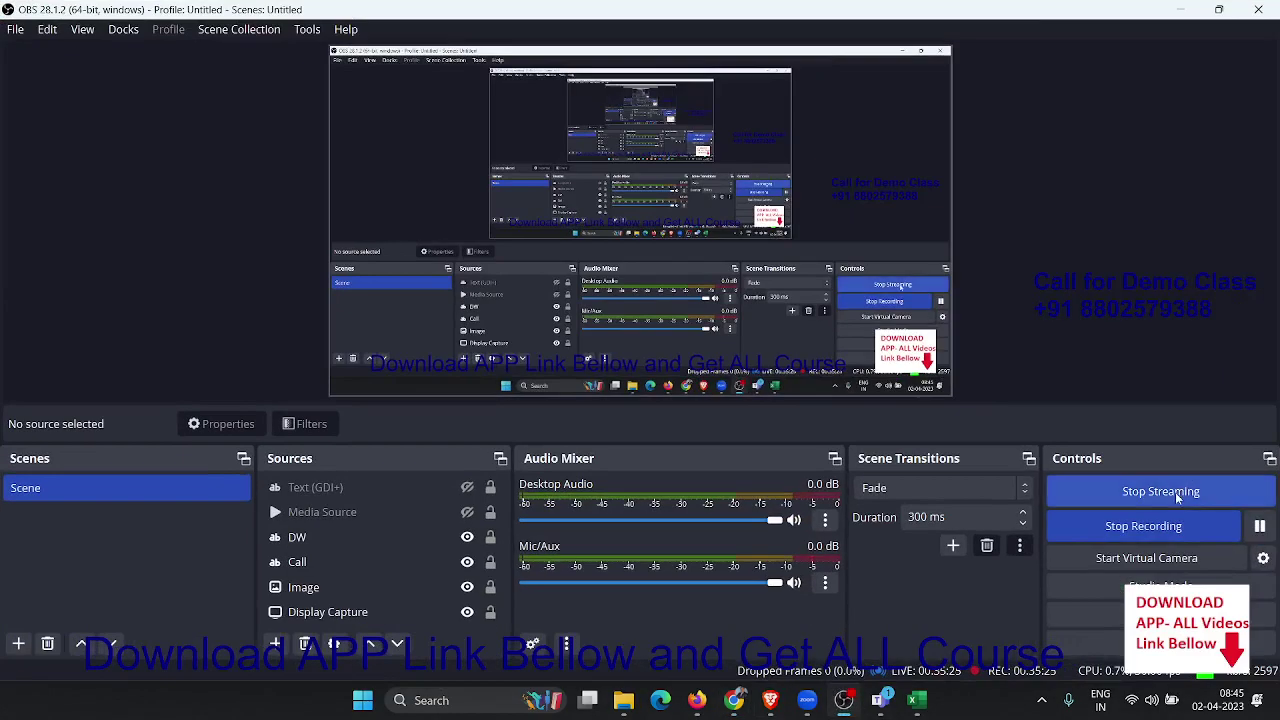